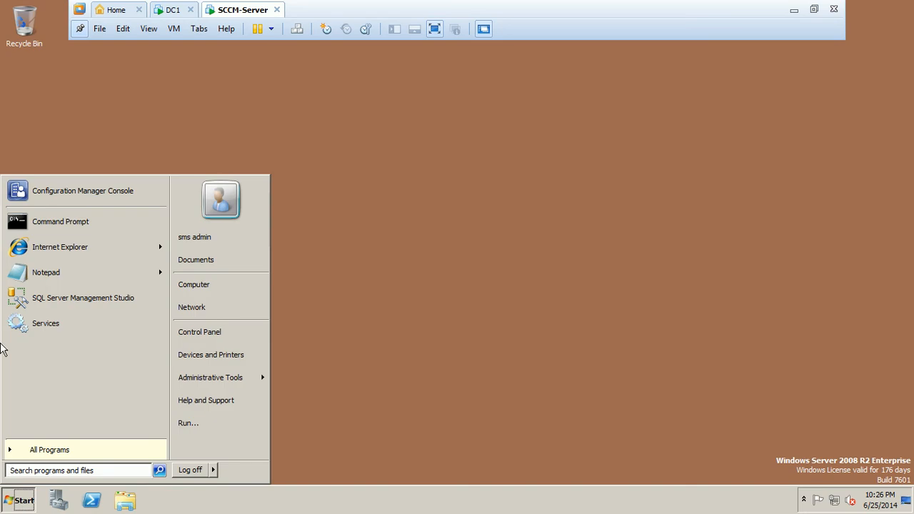
Step: Launch the Configuration Manager Console from Start and let the VMware toolbar auto-hide
{"action": "left_click", "coordinate": [80, 192]}
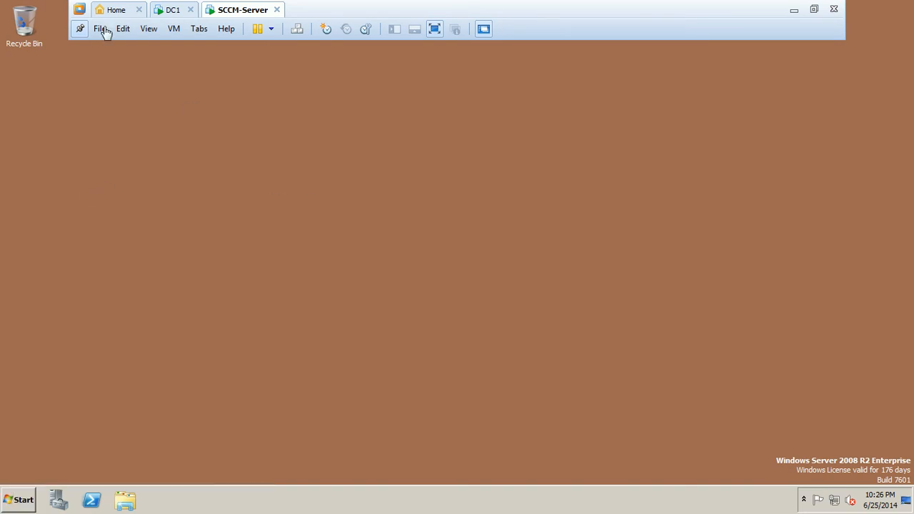
{"action": "left_click", "coordinate": [80, 28]}
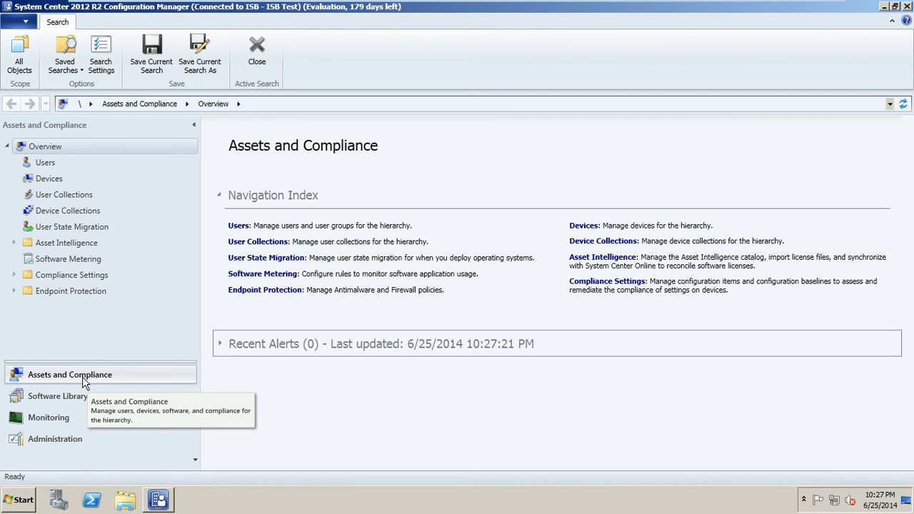
Step: In Administration, browse Sites, then Servers and Site System Roles, ending on Client Settings
{"action": "left_click", "coordinate": [15, 275]}
{"action": "left_click", "coordinate": [15, 275]}
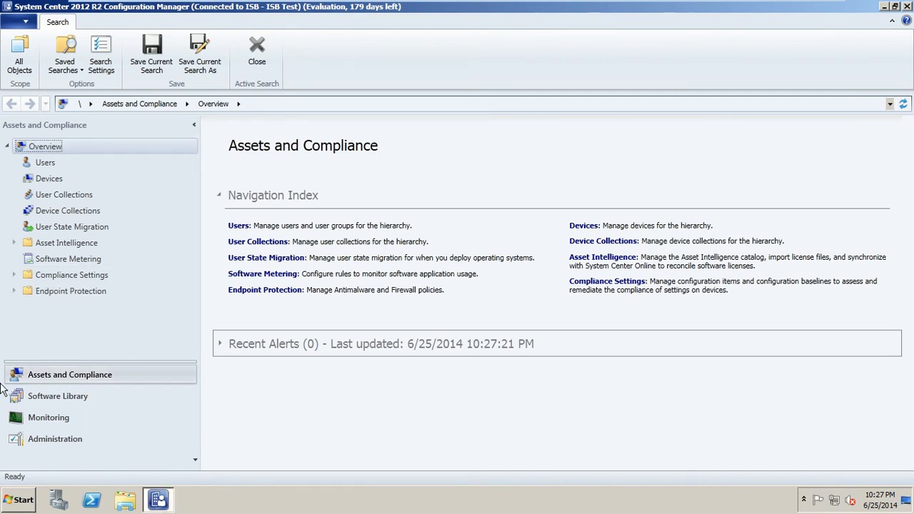
{"action": "left_click", "coordinate": [56, 446]}
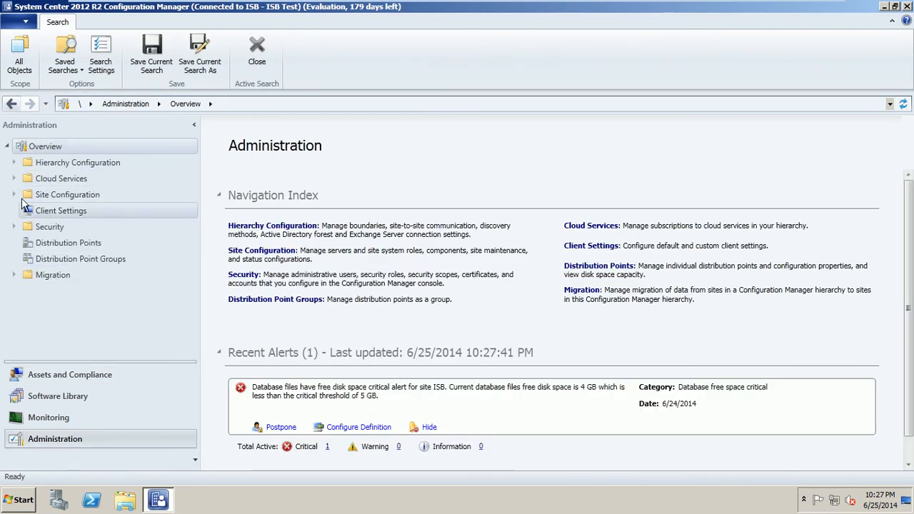
{"action": "double_click", "coordinate": [41, 197]}
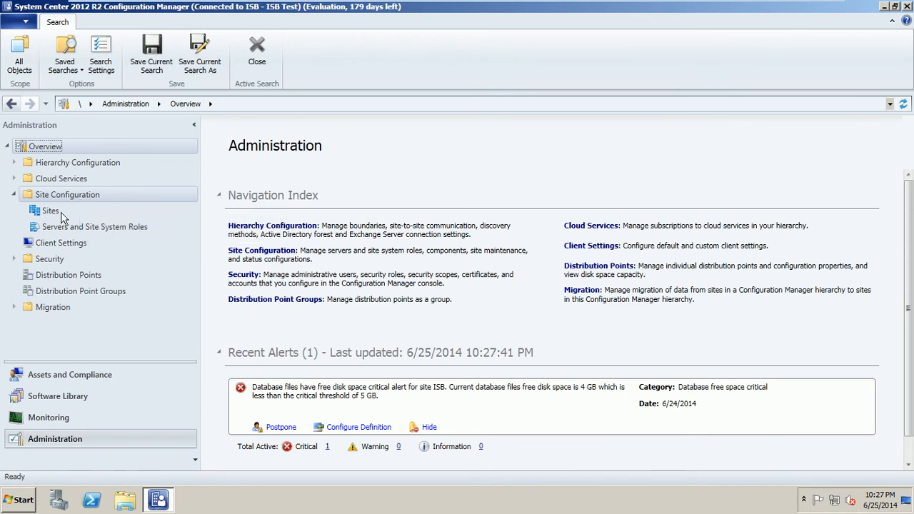
{"action": "left_click", "coordinate": [55, 215]}
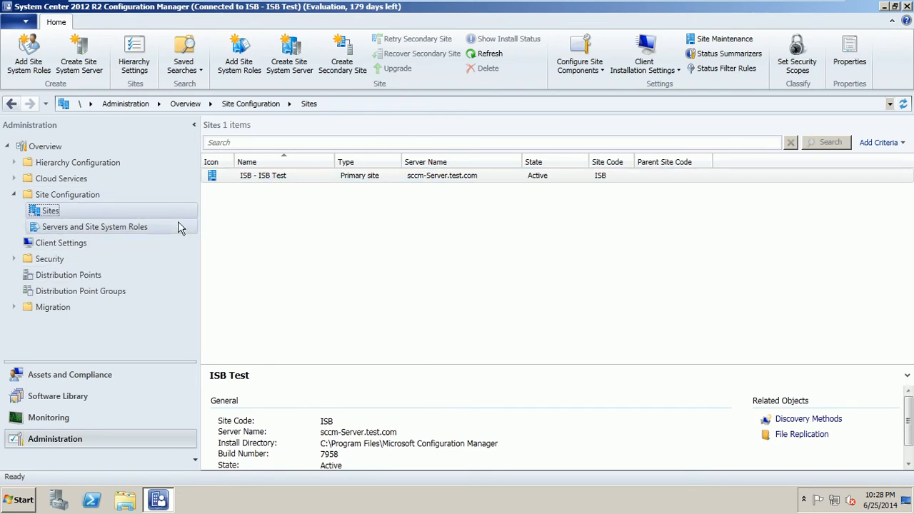
{"action": "left_click", "coordinate": [94, 229]}
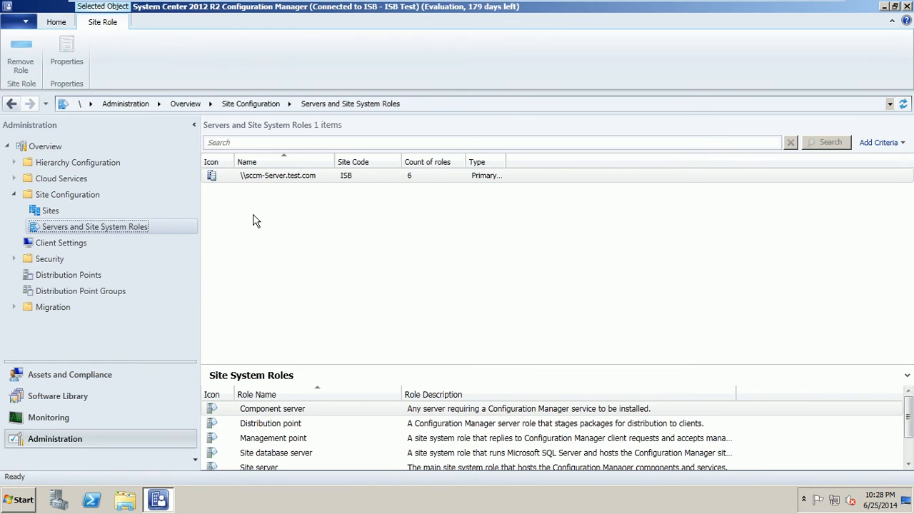
{"action": "left_click", "coordinate": [84, 244]}
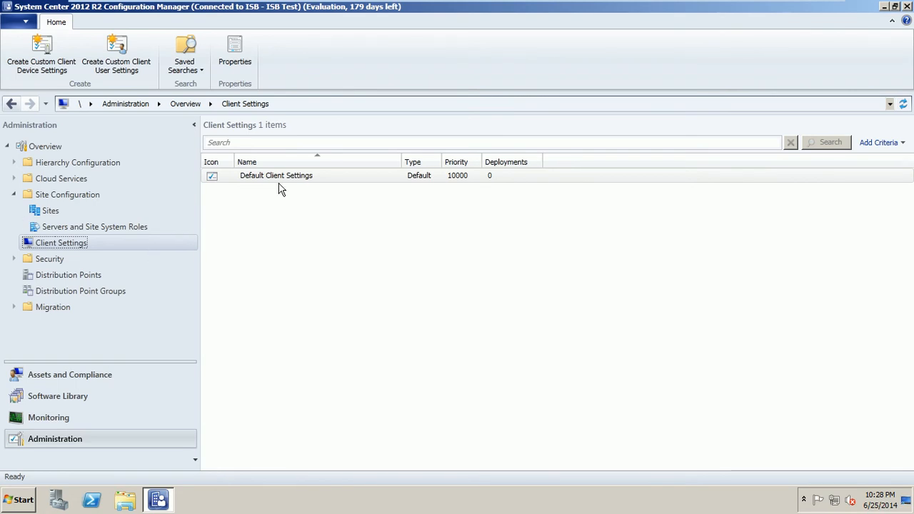
Step: Start custom client device settings named 'custom setting office' and tick Remote Tools
{"action": "right_click", "coordinate": [319, 232]}
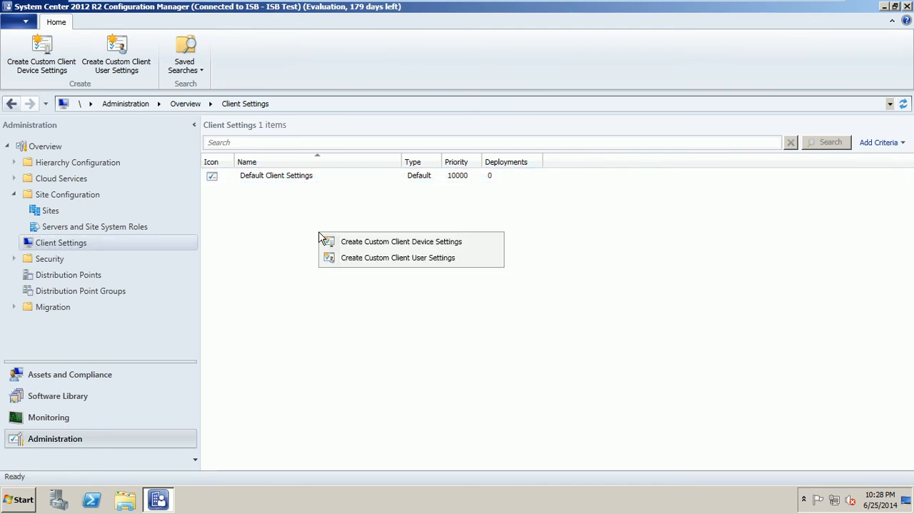
{"action": "left_click", "coordinate": [392, 243]}
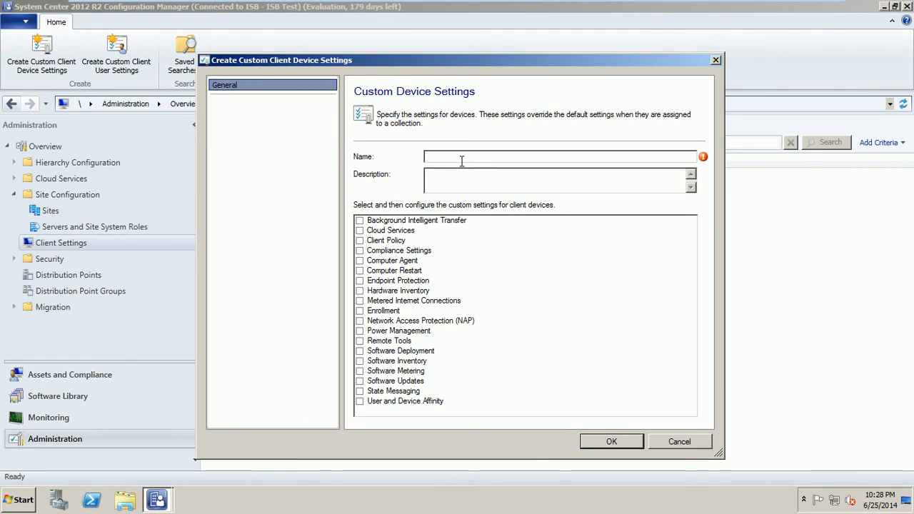
{"action": "left_click", "coordinate": [461, 160]}
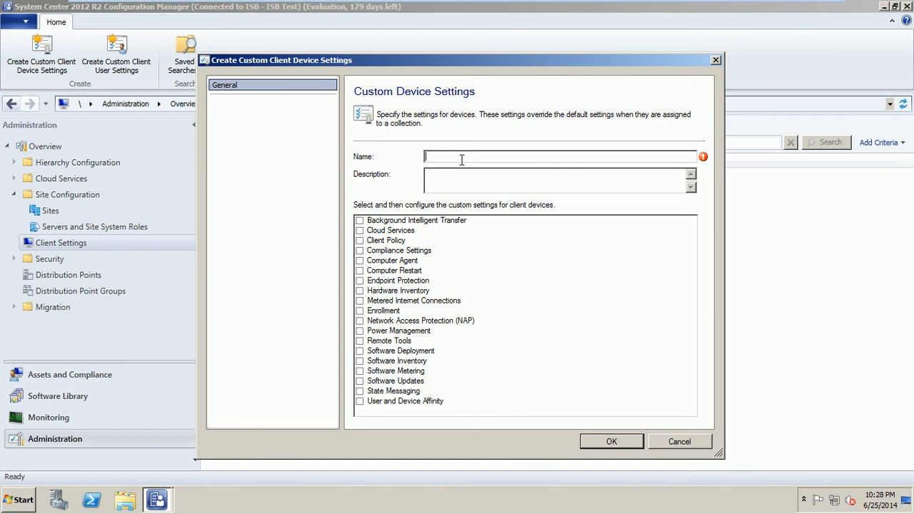
{"action": "type", "text": "custom setting office"}
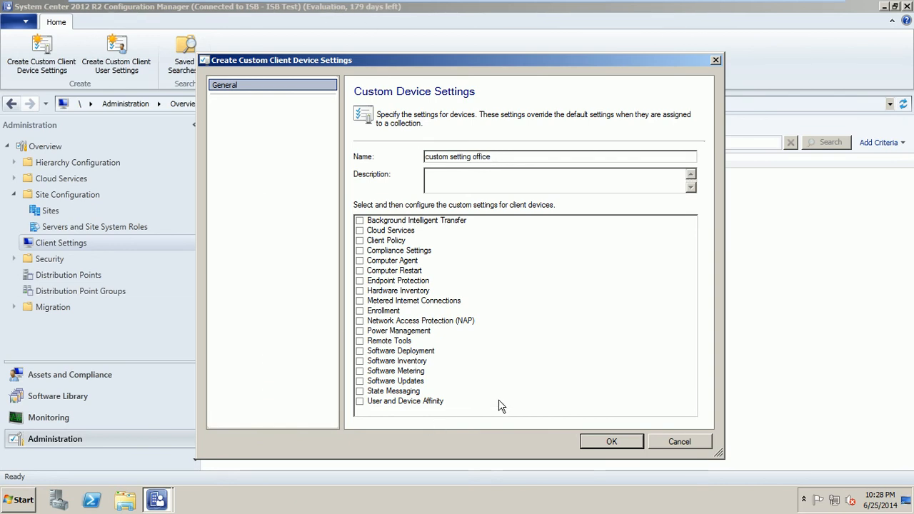
{"action": "left_click", "coordinate": [360, 342]}
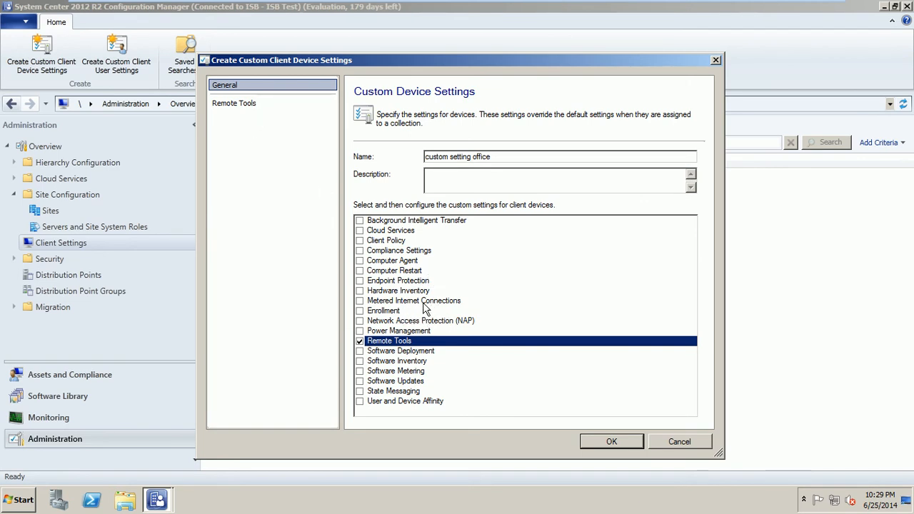
Step: Inspect the Remote Tools remote-control options without saving, then cancel the custom settings dialog
{"action": "left_click", "coordinate": [251, 107]}
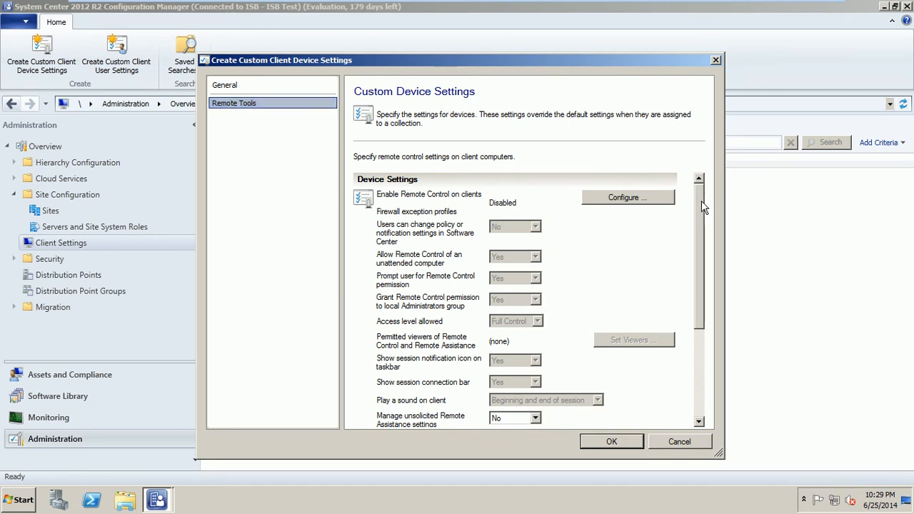
{"action": "mouse_move", "coordinate": [701, 201]}
{"action": "left_mouse_down"}
{"action": "mouse_move", "coordinate": [703, 227]}
{"action": "mouse_move", "coordinate": [699, 208]}
{"action": "left_mouse_up"}
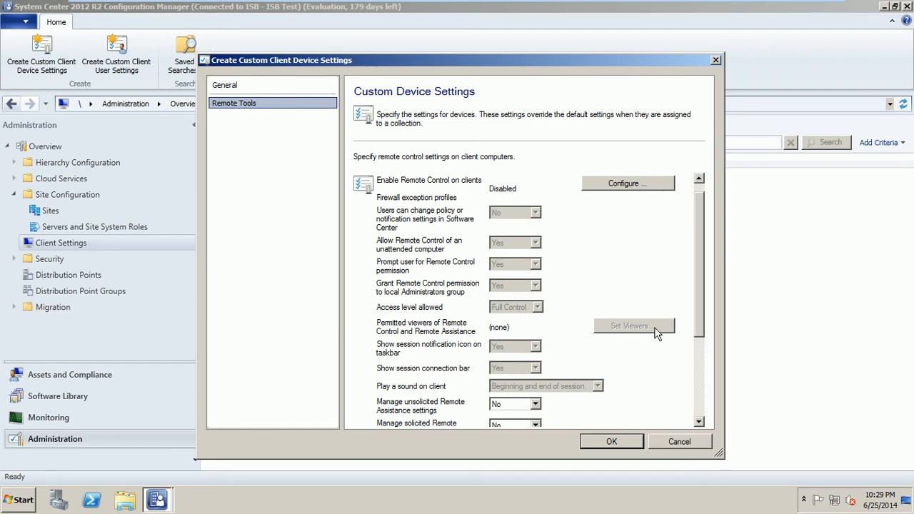
{"action": "left_click", "coordinate": [625, 185]}
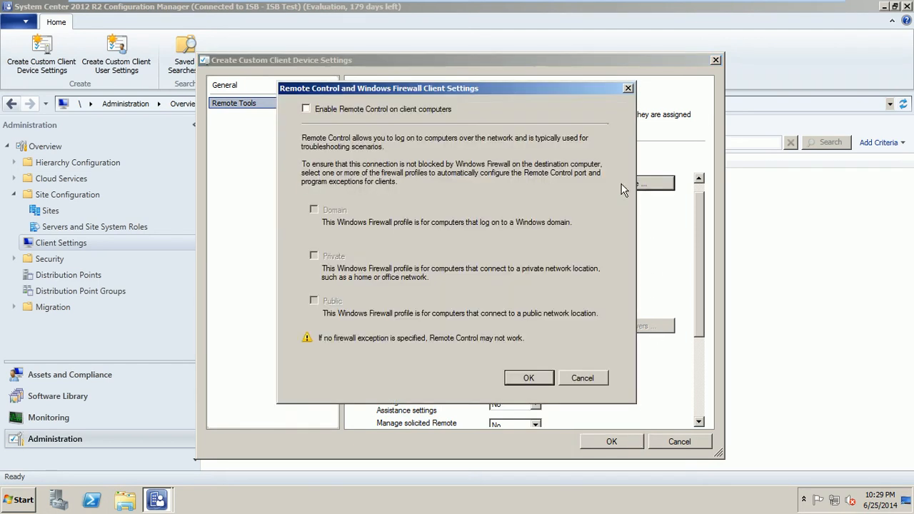
{"action": "left_click", "coordinate": [347, 110]}
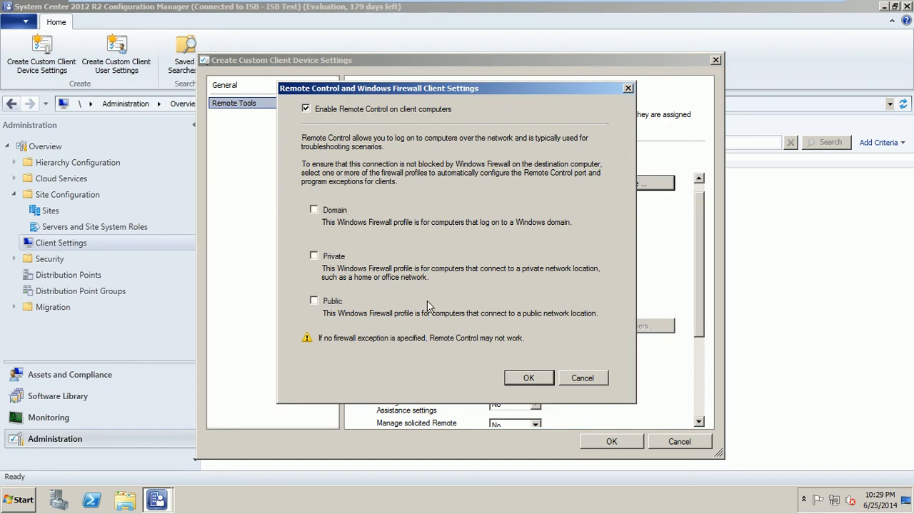
{"action": "left_click", "coordinate": [389, 112]}
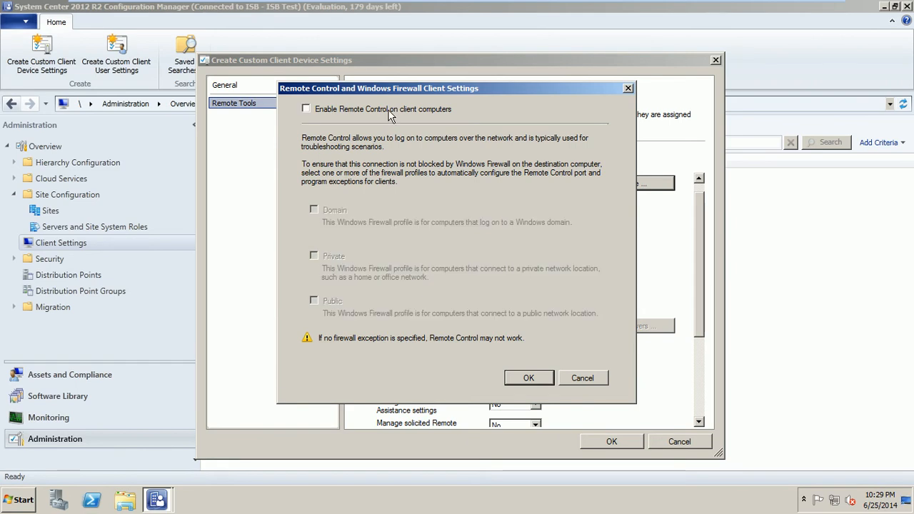
{"action": "left_click", "coordinate": [578, 379]}
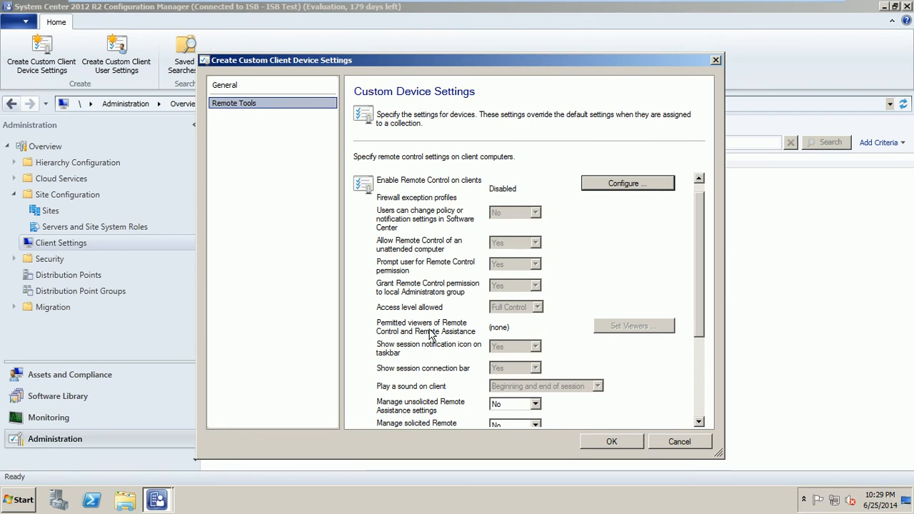
{"action": "left_click", "coordinate": [678, 442]}
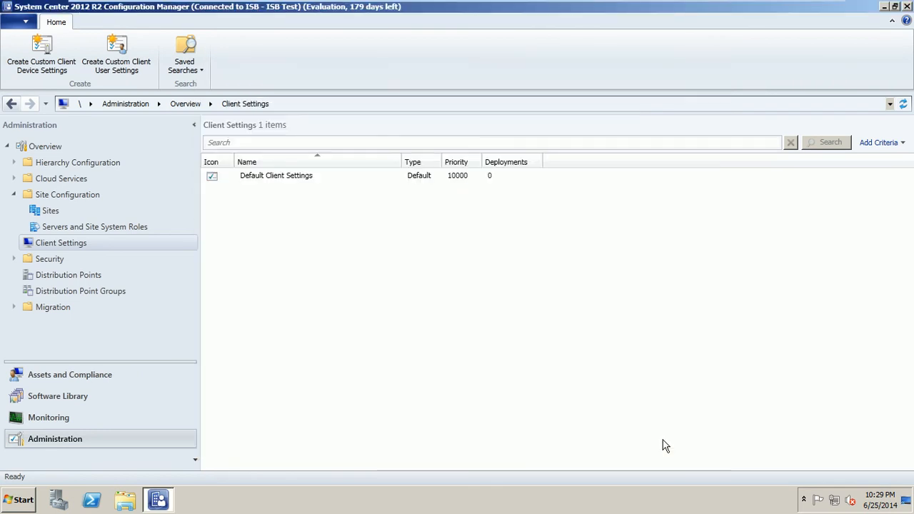
{"action": "right_click", "coordinate": [273, 218]}
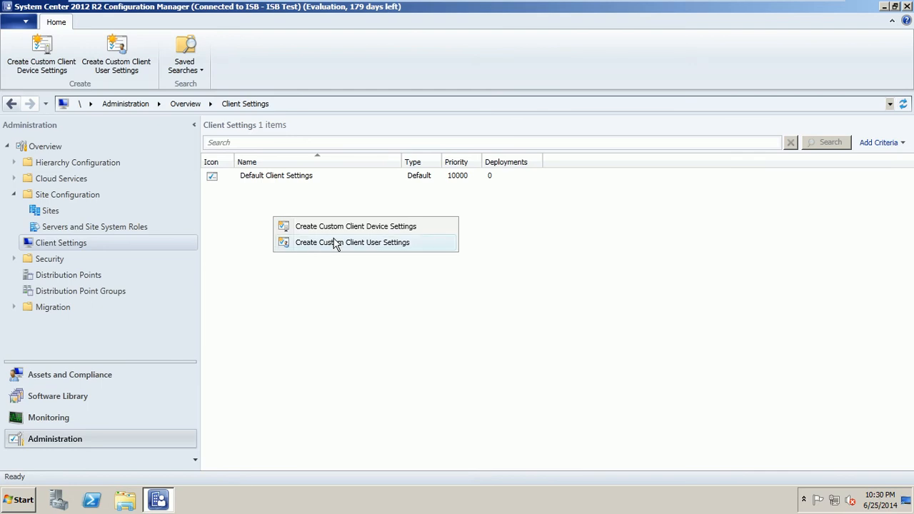
{"action": "left_click", "coordinate": [319, 296]}
{"action": "right_click", "coordinate": [316, 241]}
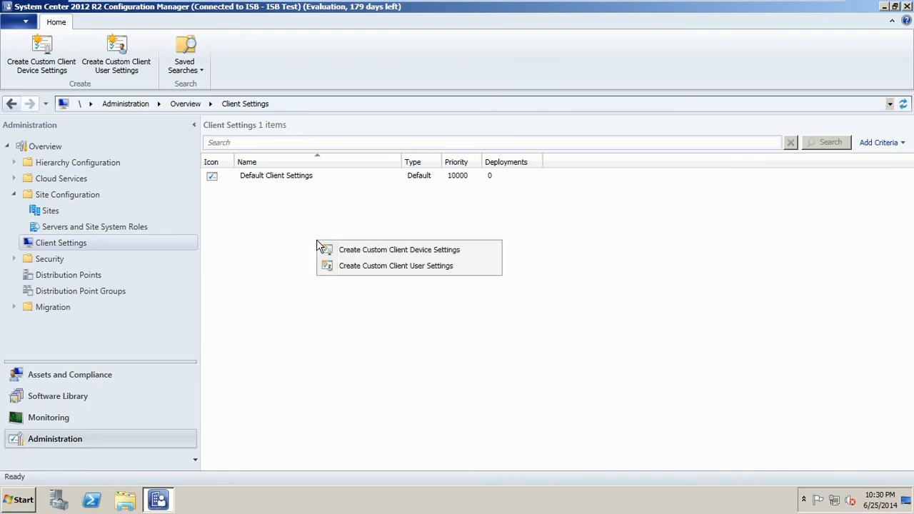
{"action": "left_click", "coordinate": [380, 268]}
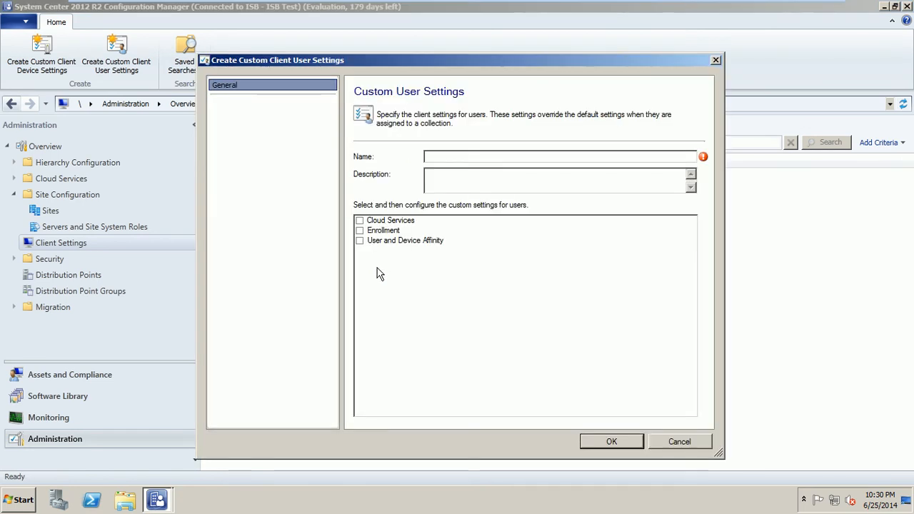
{"action": "left_click", "coordinate": [669, 438]}
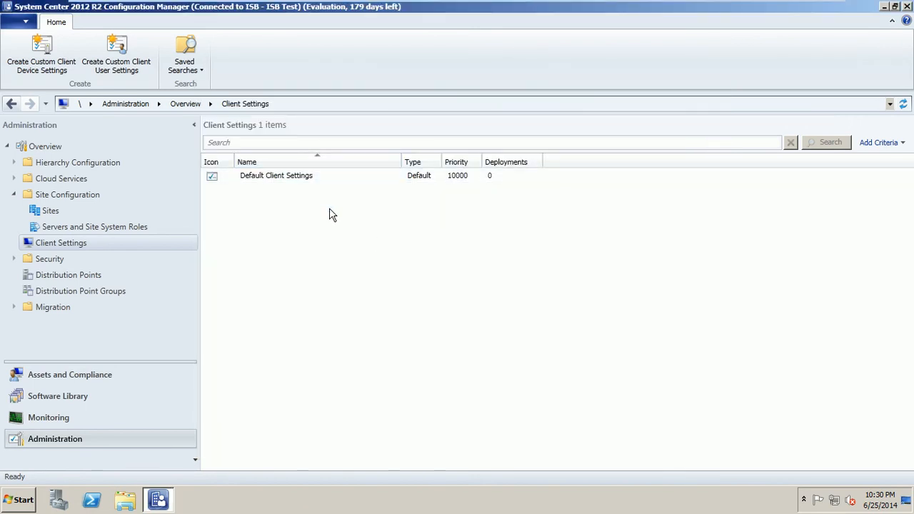
{"action": "left_click", "coordinate": [289, 180]}
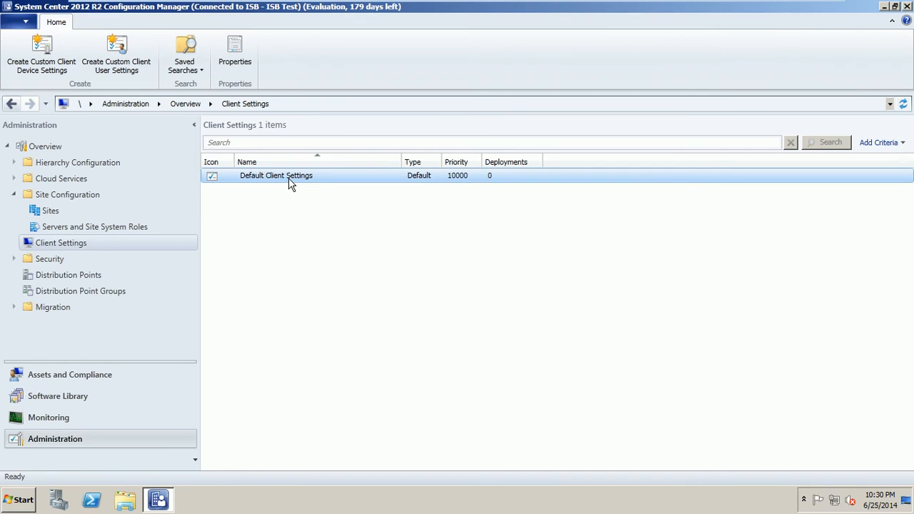
Step: Open Default Client Settings properties, keep BITS bandwidth limiting at No, and review Cloud Services and Client Policy
{"action": "right_click", "coordinate": [289, 180]}
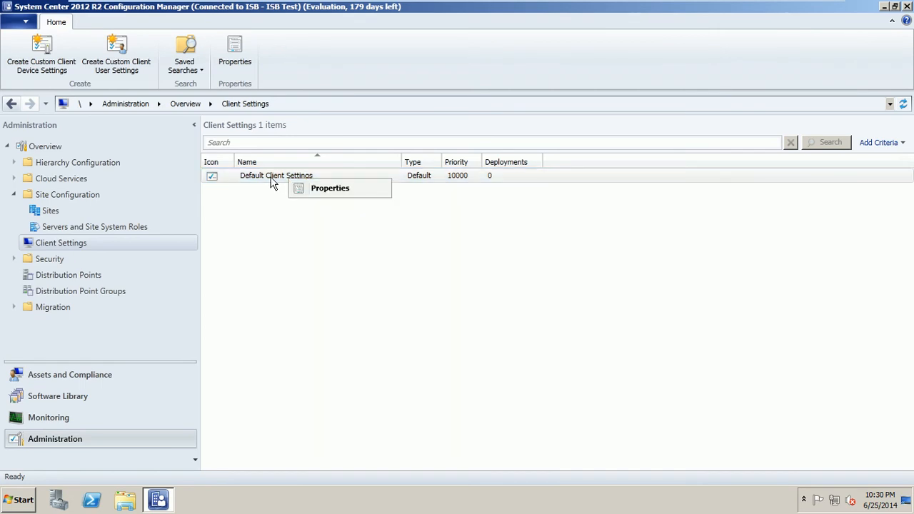
{"action": "left_click", "coordinate": [331, 191]}
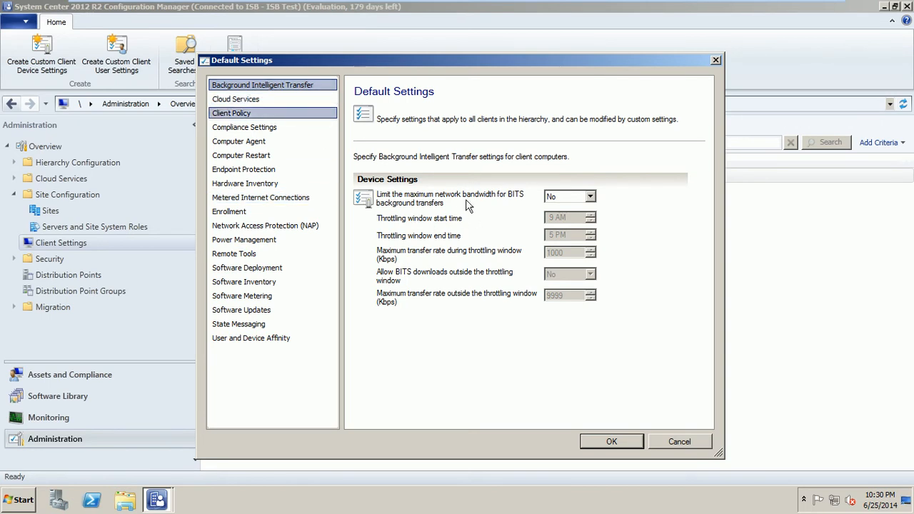
{"action": "left_click", "coordinate": [590, 196]}
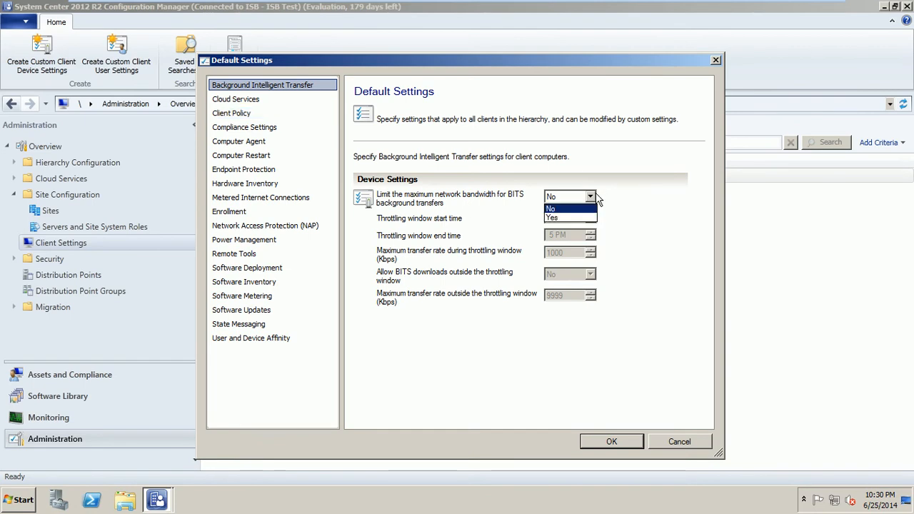
{"action": "left_click", "coordinate": [631, 177]}
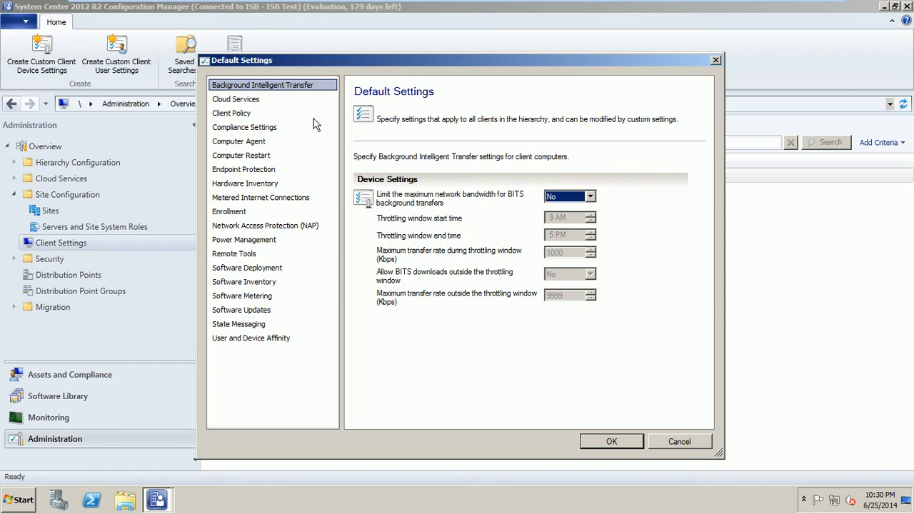
{"action": "left_click", "coordinate": [252, 100]}
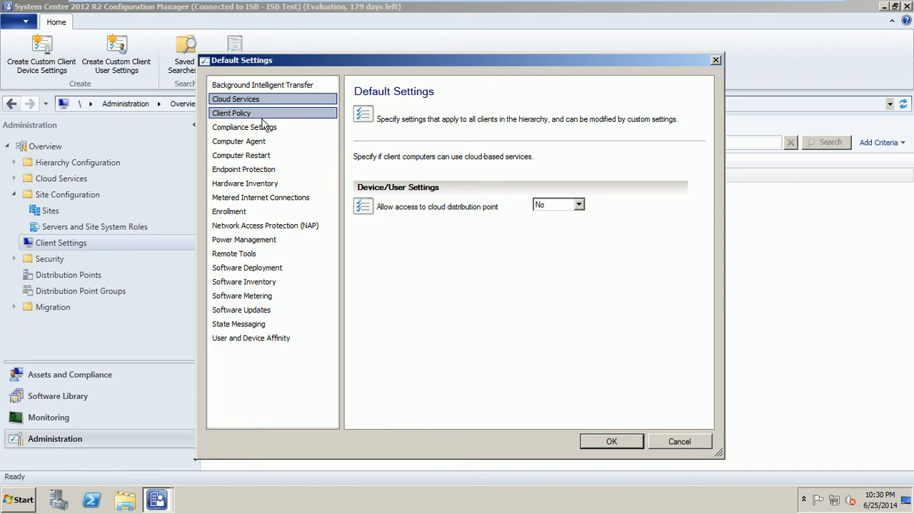
{"action": "left_click", "coordinate": [257, 116]}
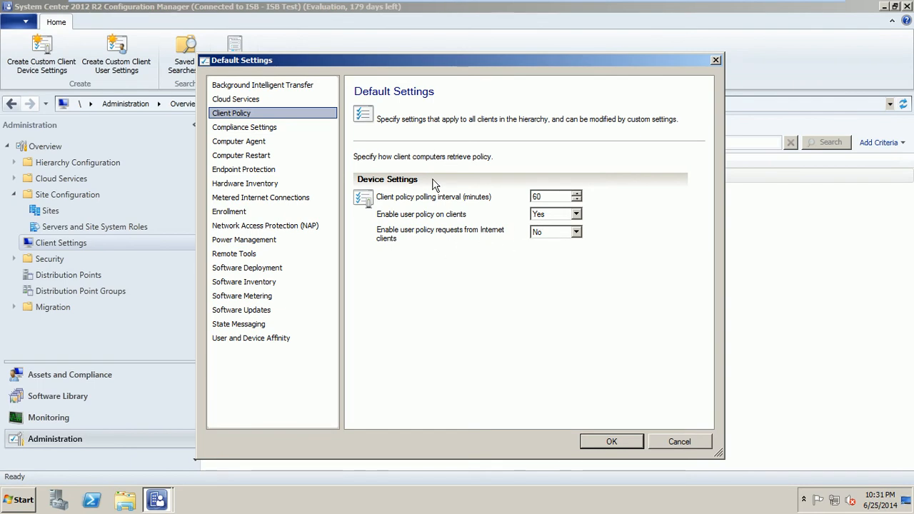
Step: Review the remaining default categories, from Compliance Settings to Software Updates, and cancel without changes
{"action": "left_click", "coordinate": [273, 132]}
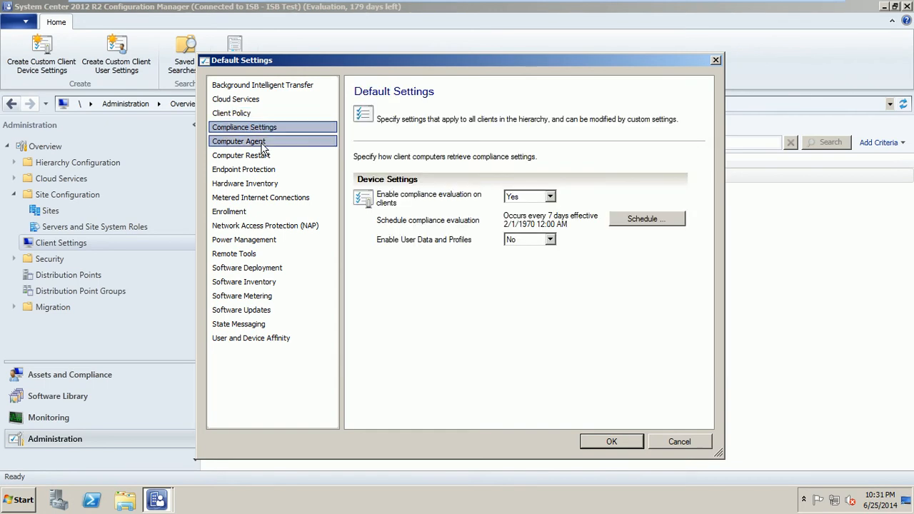
{"action": "left_click", "coordinate": [263, 144]}
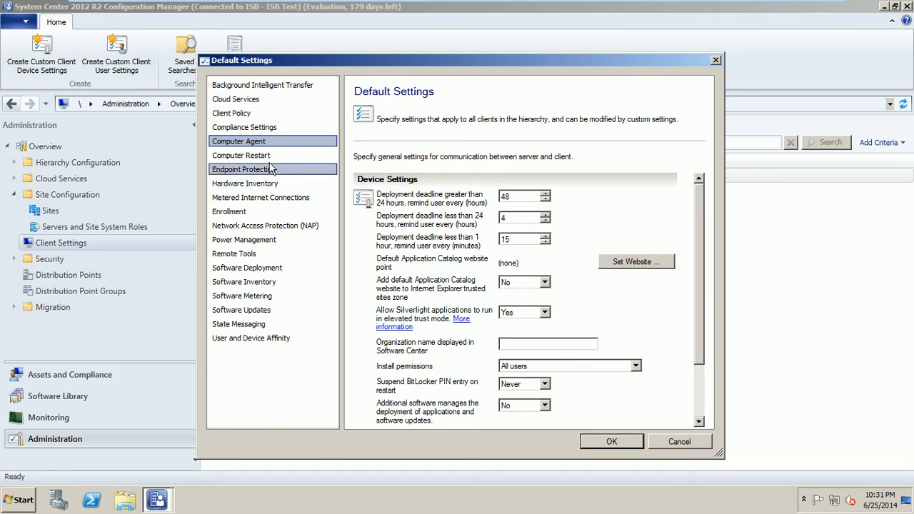
{"action": "left_click", "coordinate": [268, 158]}
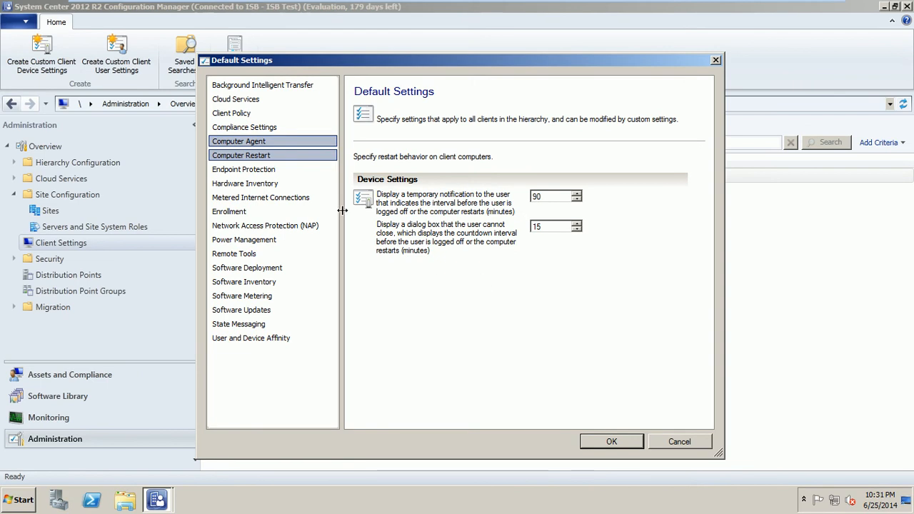
{"action": "left_click", "coordinate": [268, 173]}
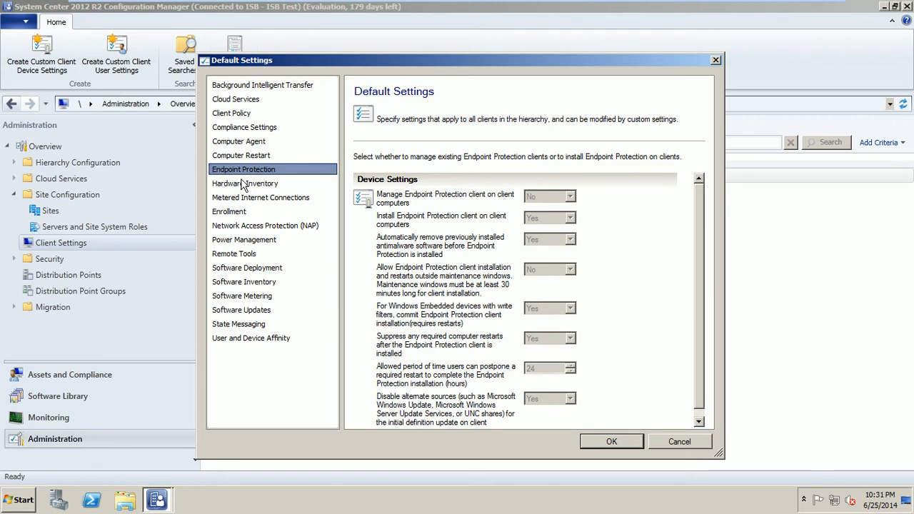
{"action": "left_click", "coordinate": [278, 185]}
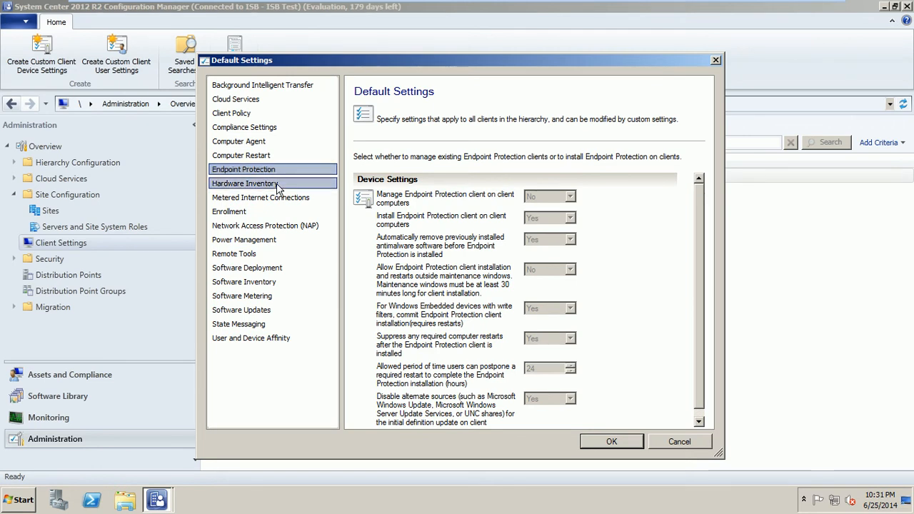
{"action": "left_click", "coordinate": [263, 241]}
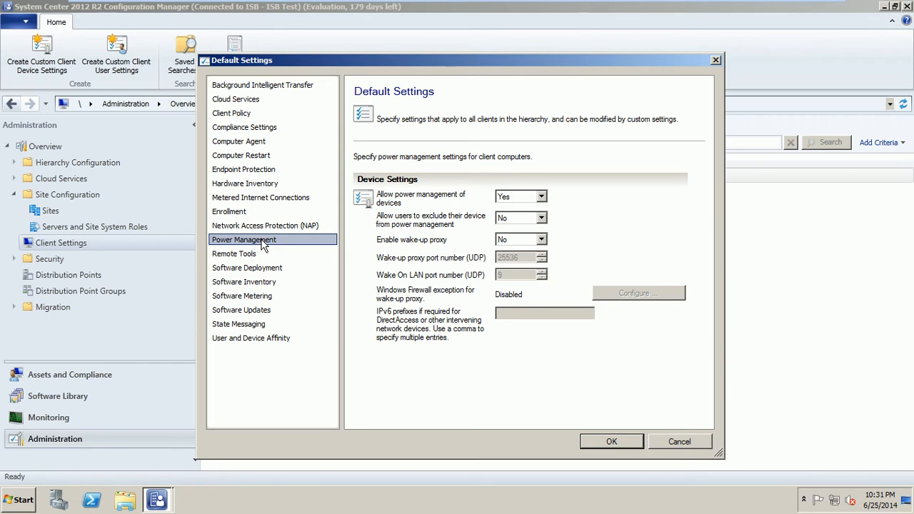
{"action": "left_click", "coordinate": [257, 254]}
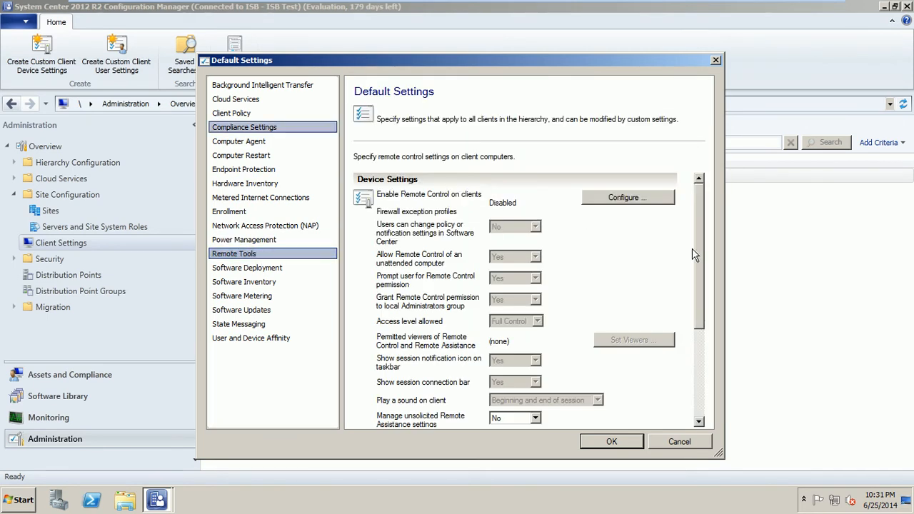
{"action": "left_click_drag", "start_coordinate": [699, 242], "coordinate": [700, 274]}
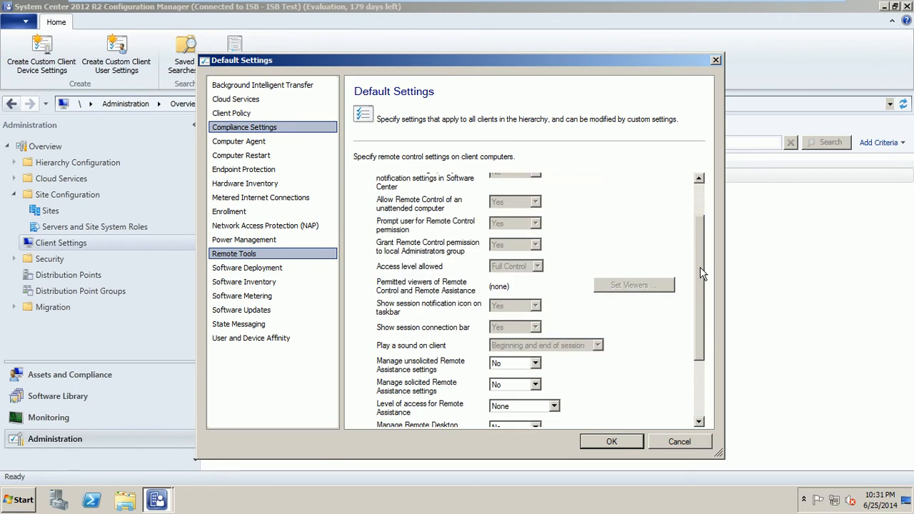
{"action": "left_click", "coordinate": [266, 325]}
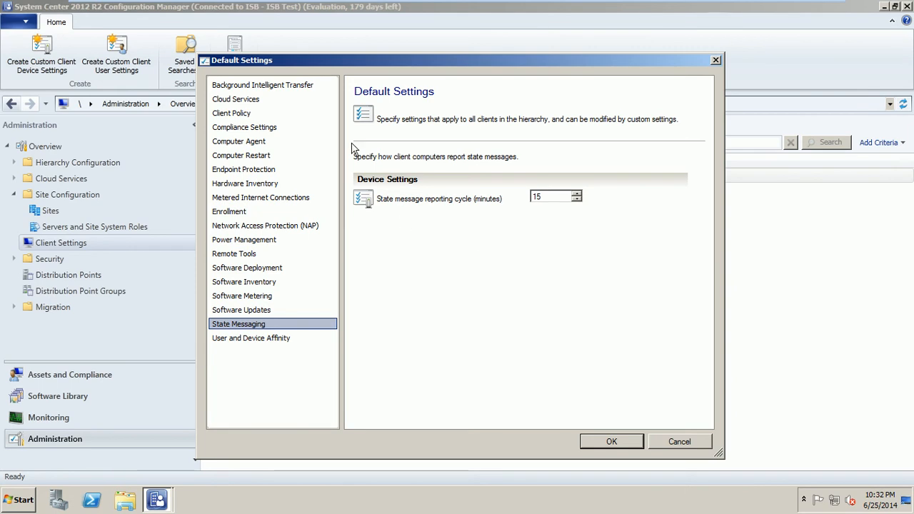
{"action": "left_click", "coordinate": [278, 311]}
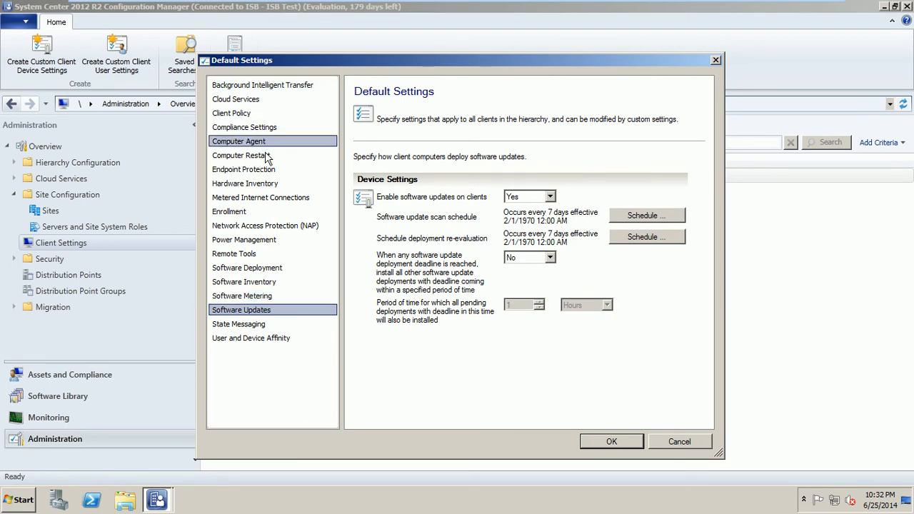
{"action": "left_click", "coordinate": [679, 443]}
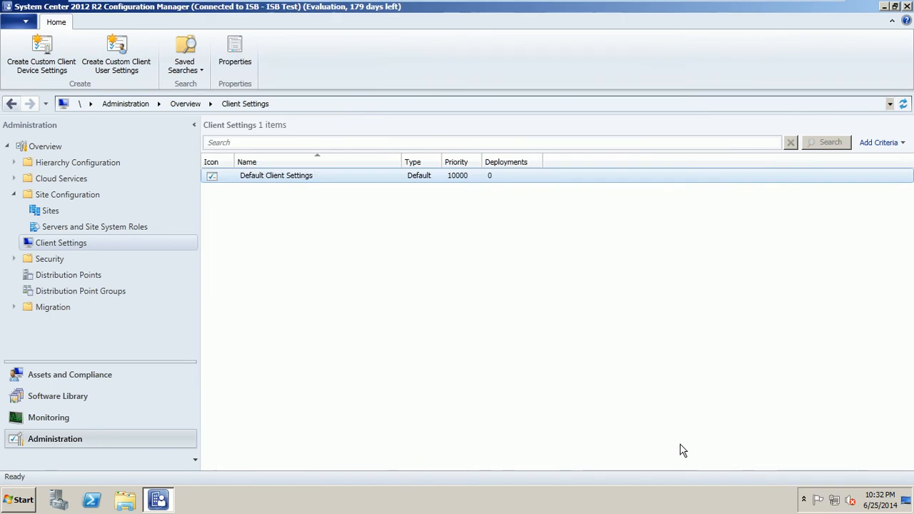
Step: Reopen the Default Client Settings properties and cancel again without changes
{"action": "left_click", "coordinate": [72, 247]}
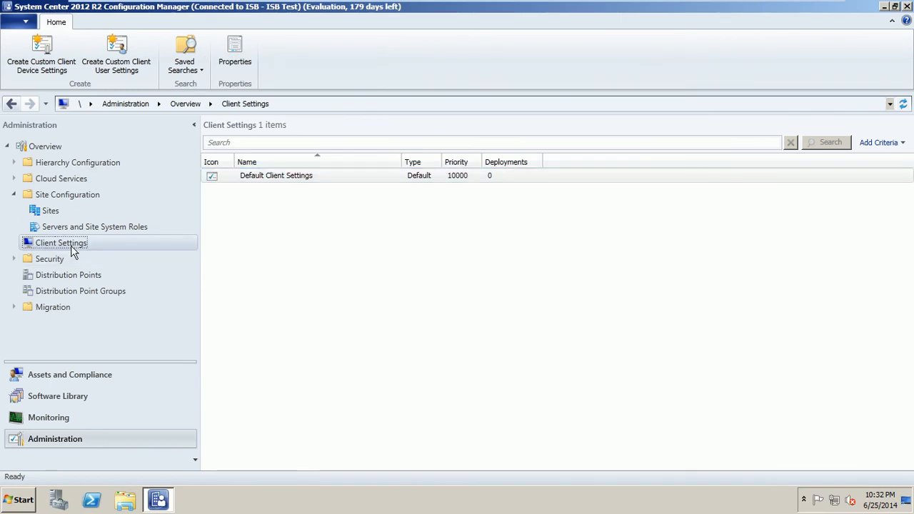
{"action": "left_click", "coordinate": [326, 258]}
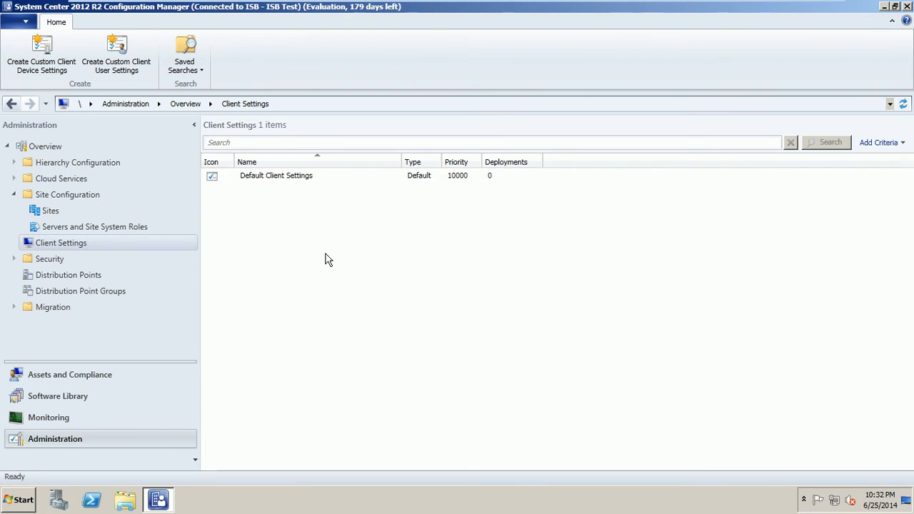
{"action": "left_click", "coordinate": [284, 178]}
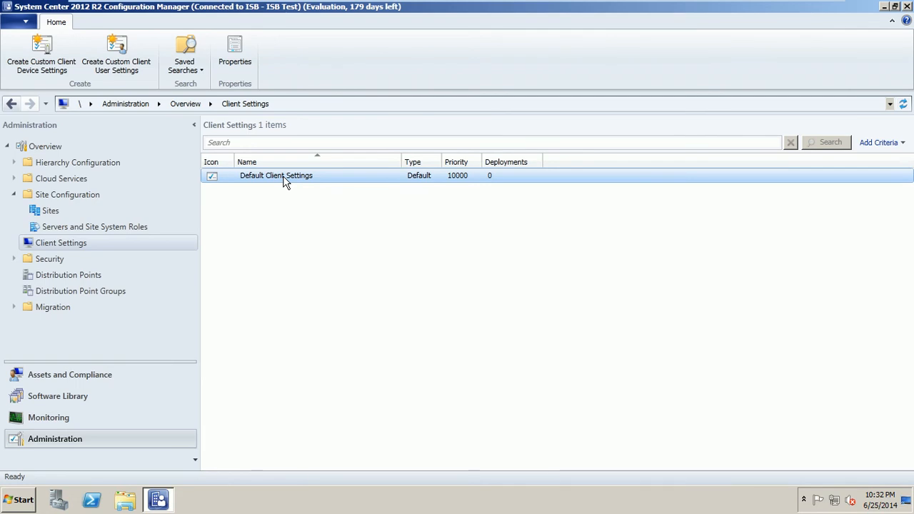
{"action": "right_click", "coordinate": [284, 178]}
{"action": "left_click", "coordinate": [301, 189]}
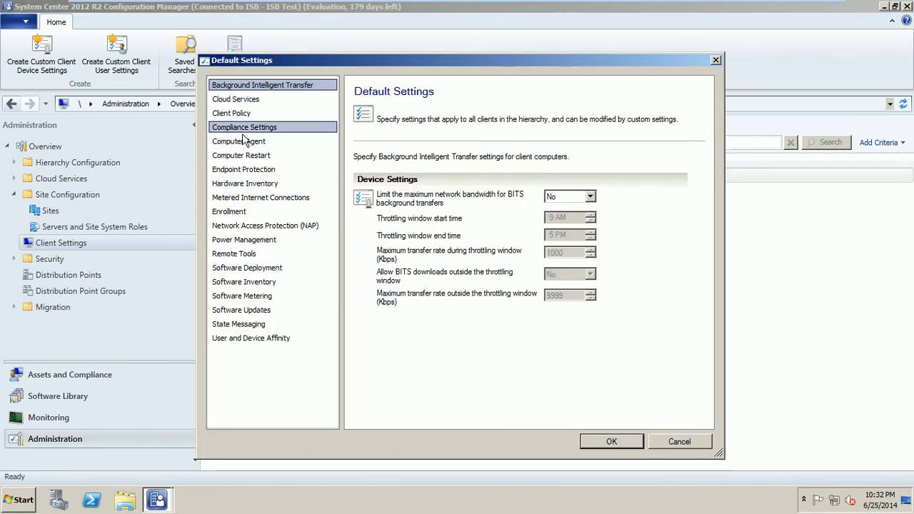
{"action": "left_click", "coordinate": [675, 441]}
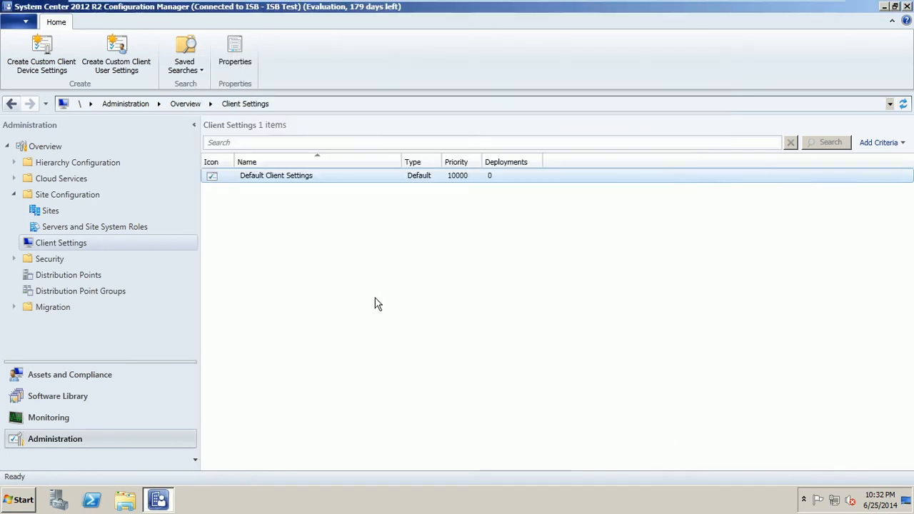
Step: Start a new Create Custom Client Device Settings dialog from the Client Settings node
{"action": "left_click", "coordinate": [356, 283]}
{"action": "left_click", "coordinate": [99, 242]}
{"action": "right_click", "coordinate": [99, 247]}
{"action": "left_click", "coordinate": [132, 254]}
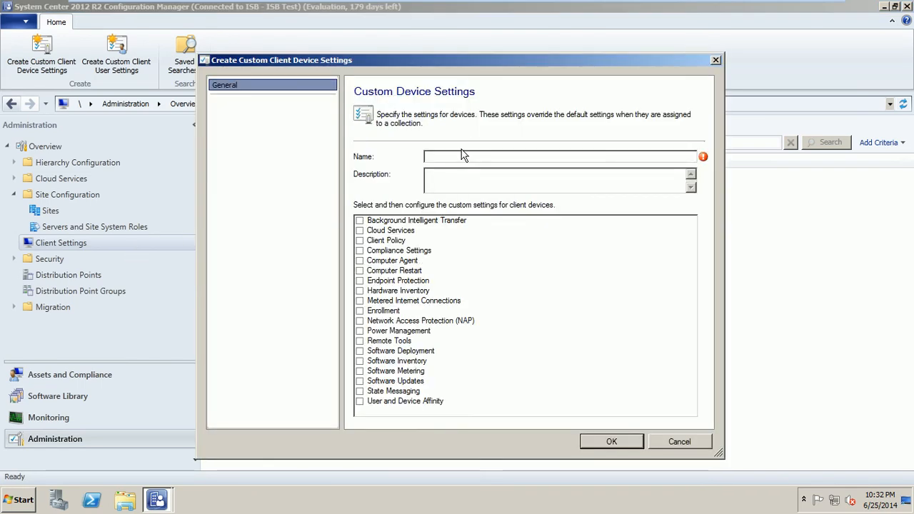
Step: Save device settings 'my policy about devices' with Remote Tools and Background Intelligent Transfer
{"action": "left_click", "coordinate": [457, 155]}
{"action": "type", "text": "my policy about devices"}
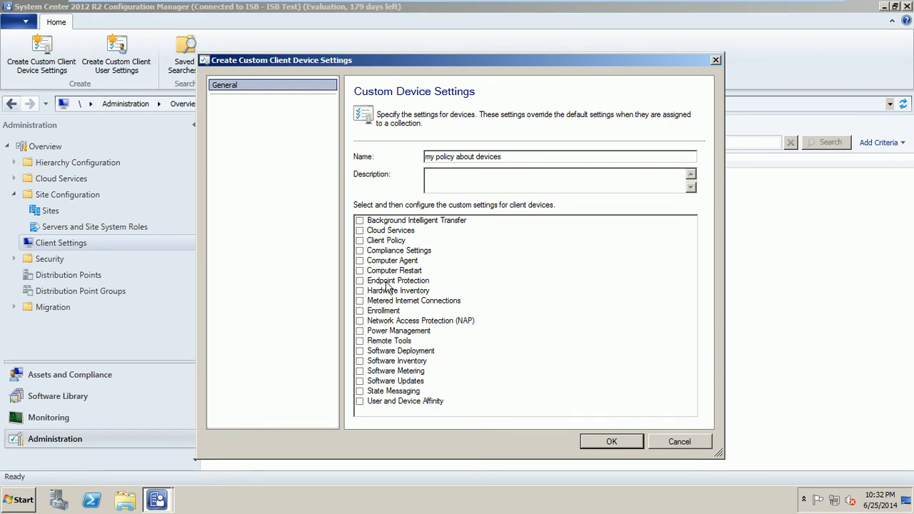
{"action": "left_click", "coordinate": [359, 341]}
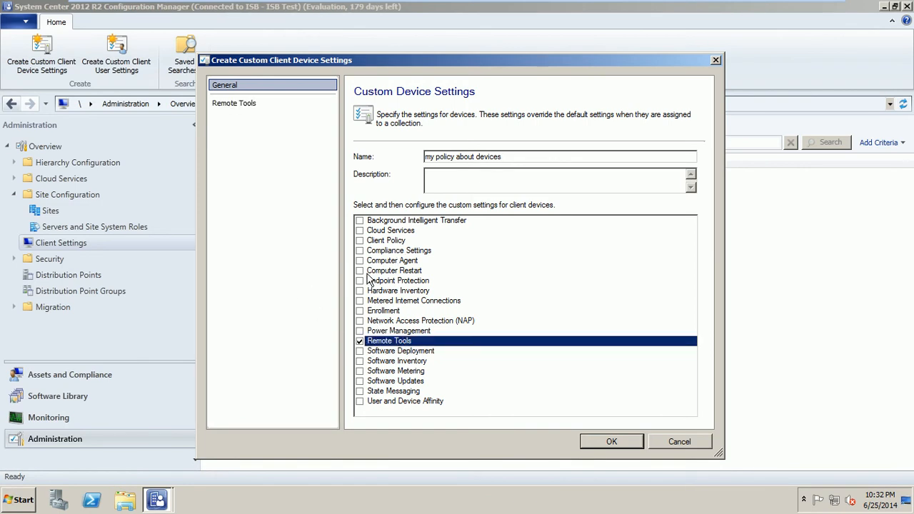
{"action": "left_click", "coordinate": [359, 221]}
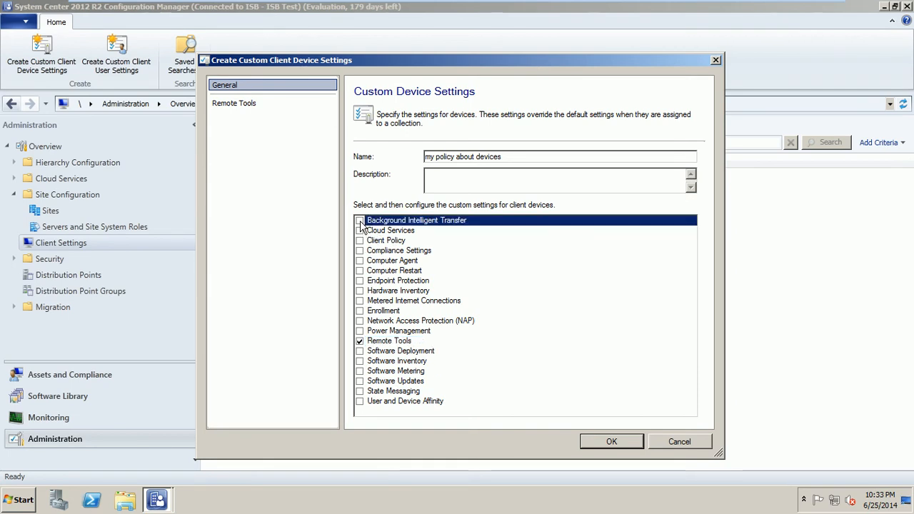
{"action": "left_click", "coordinate": [629, 443]}
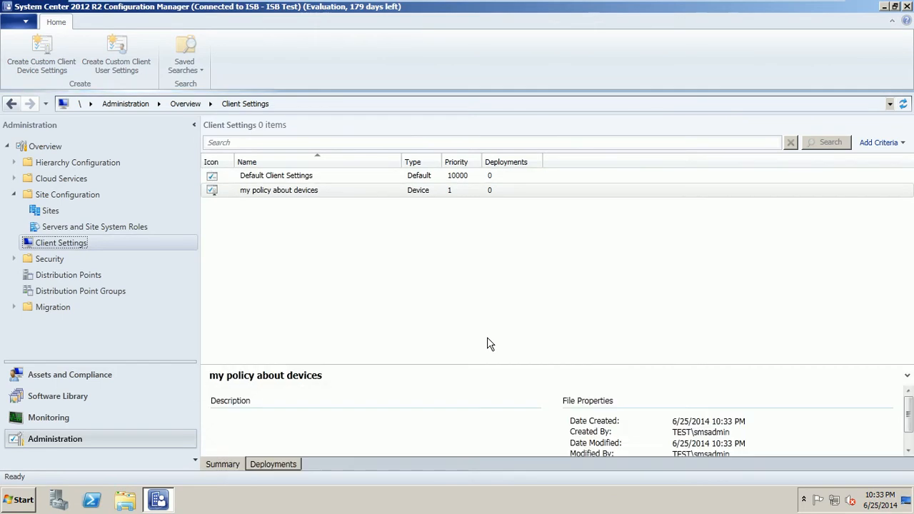
Step: Delete the 'my policy about devices' custom settings and confirm with Yes
{"action": "left_click", "coordinate": [259, 199]}
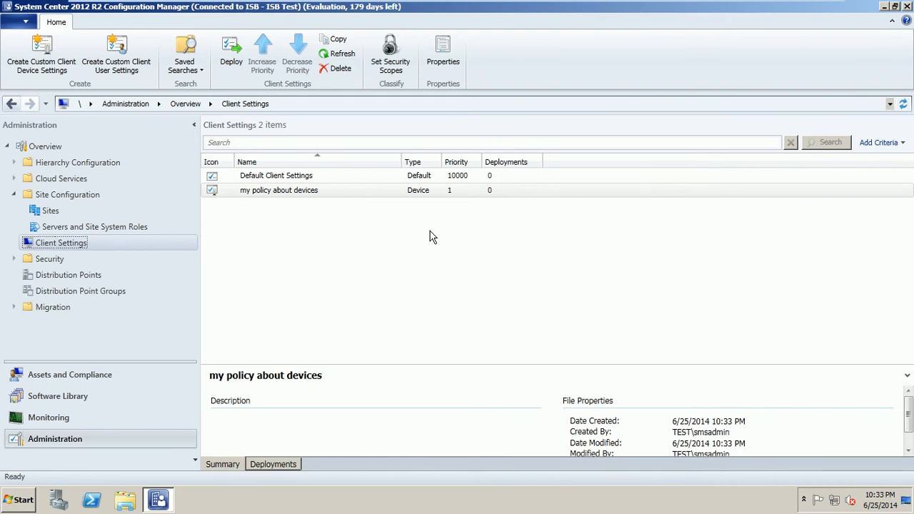
{"action": "left_click", "coordinate": [449, 194]}
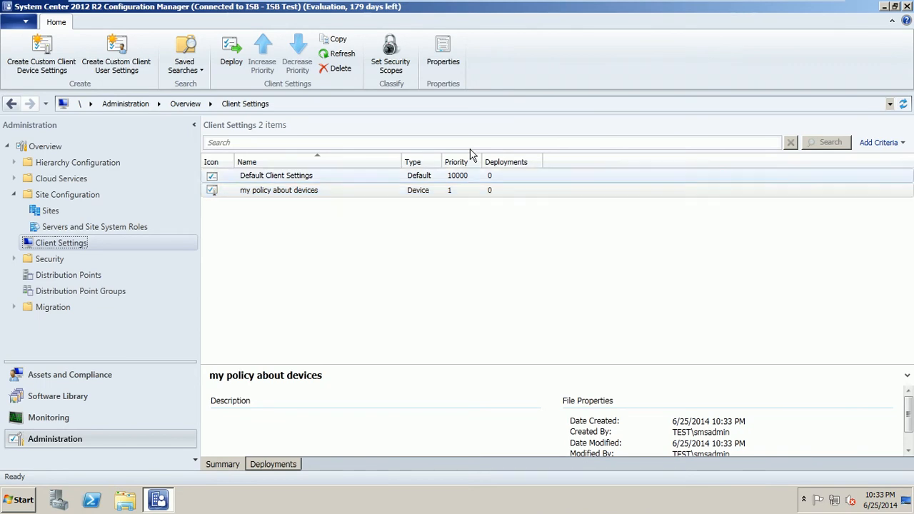
{"action": "right_click", "coordinate": [435, 190]}
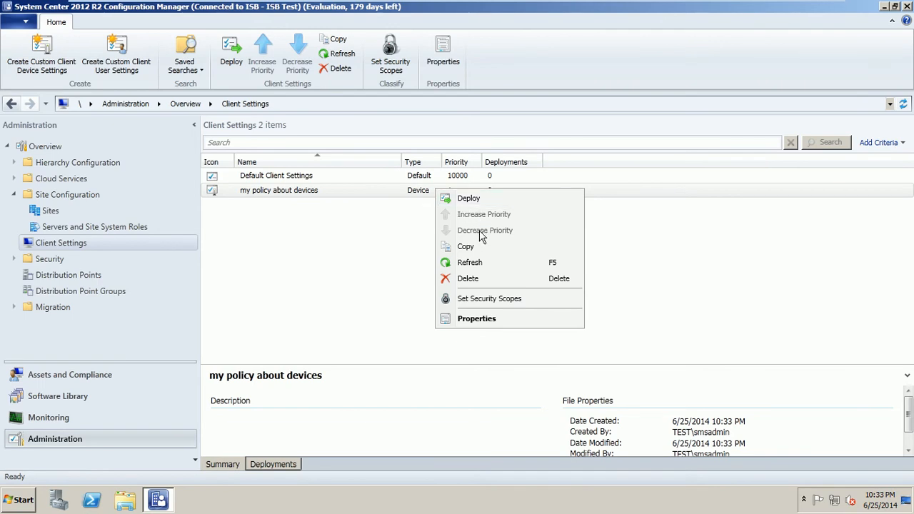
{"action": "left_click", "coordinate": [469, 279]}
{"action": "left_click", "coordinate": [499, 291]}
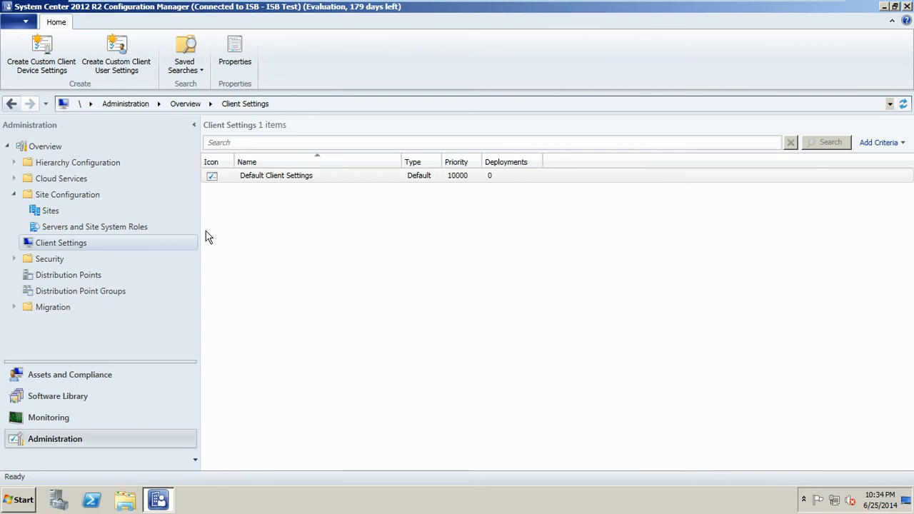
Step: Start the Add Site System Roles Wizard on sccm-Server.test.com, passing General and Proxy with no proxy
{"action": "left_click", "coordinate": [61, 228]}
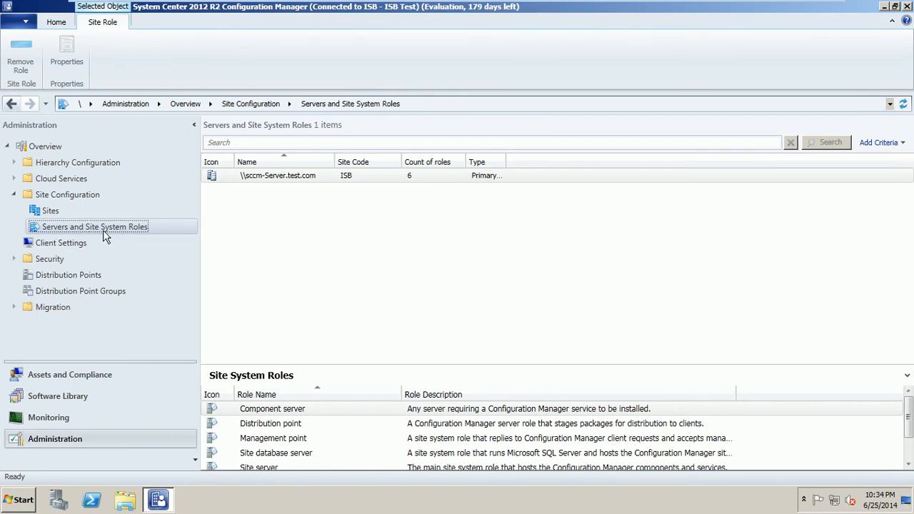
{"action": "right_click", "coordinate": [284, 182]}
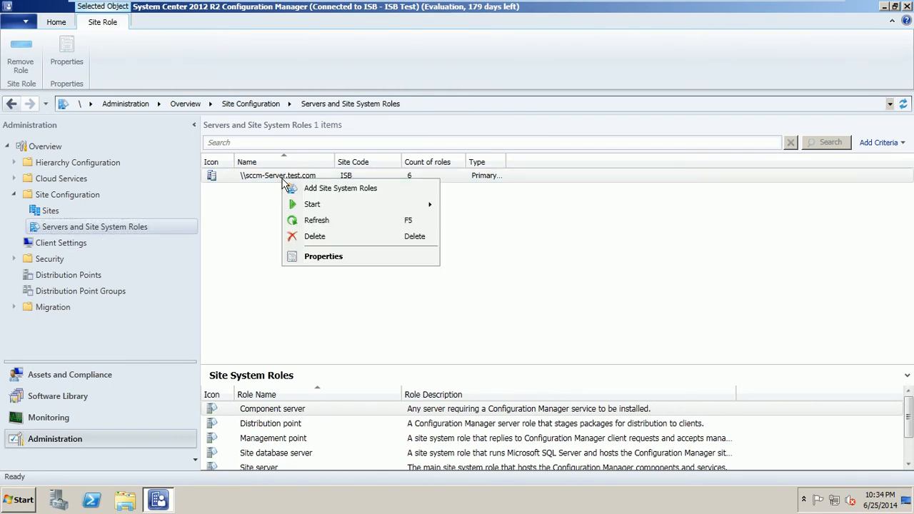
{"action": "left_click", "coordinate": [343, 191]}
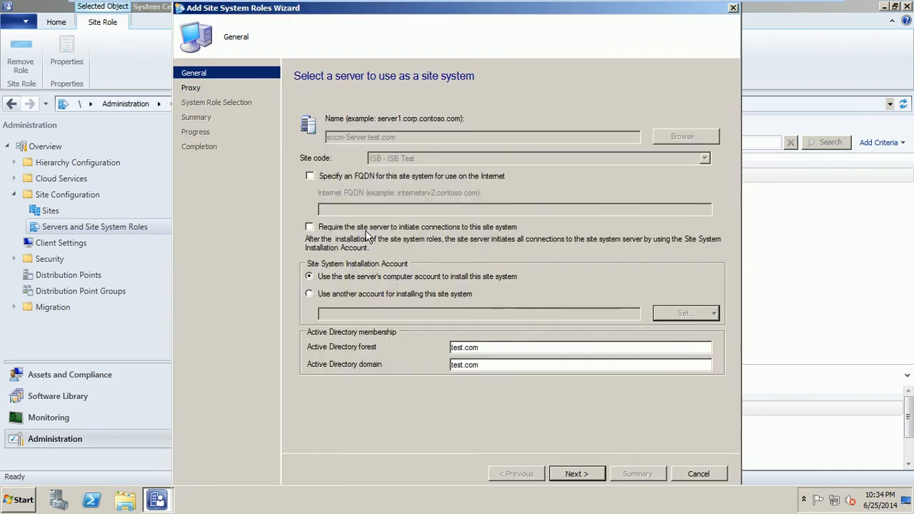
{"action": "left_click_drag", "start_coordinate": [443, 15], "coordinate": [432, 16]}
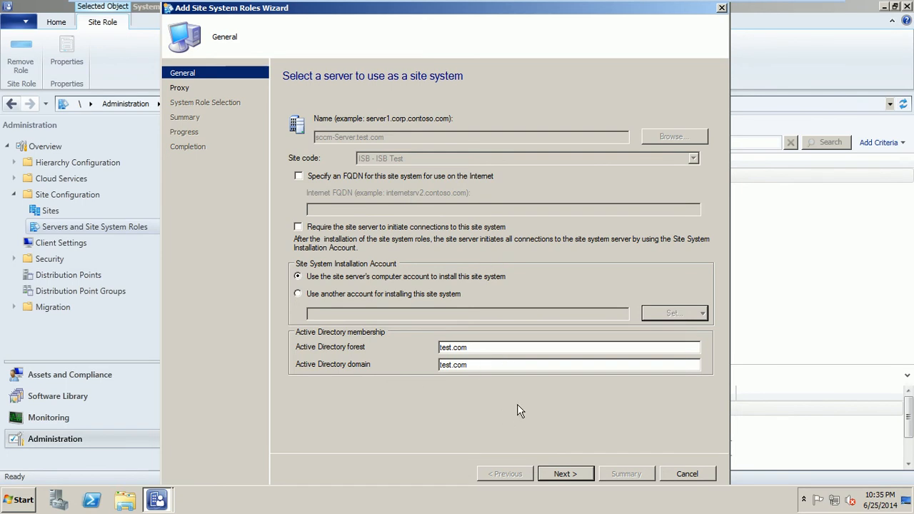
{"action": "left_click", "coordinate": [567, 474]}
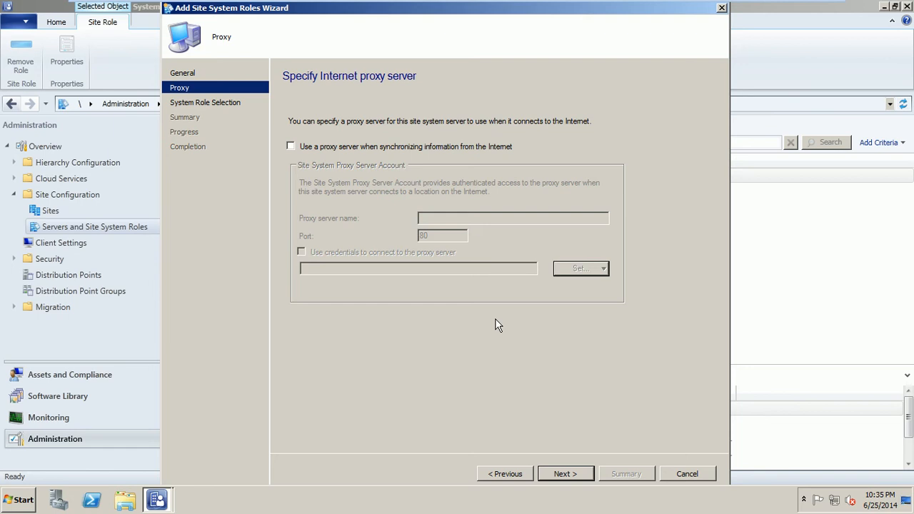
{"action": "left_click", "coordinate": [569, 475]}
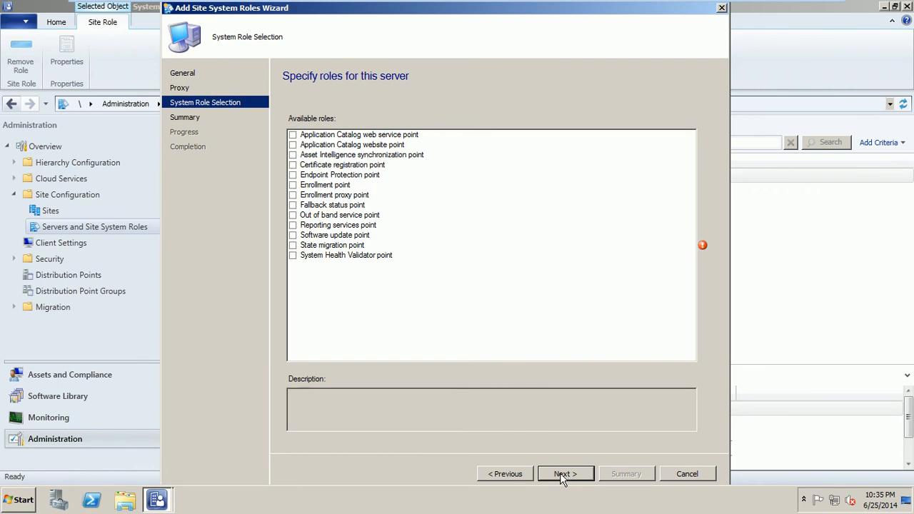
Step: Add the Fallback status point role with default state message settings and close the wizard
{"action": "left_click", "coordinate": [293, 206]}
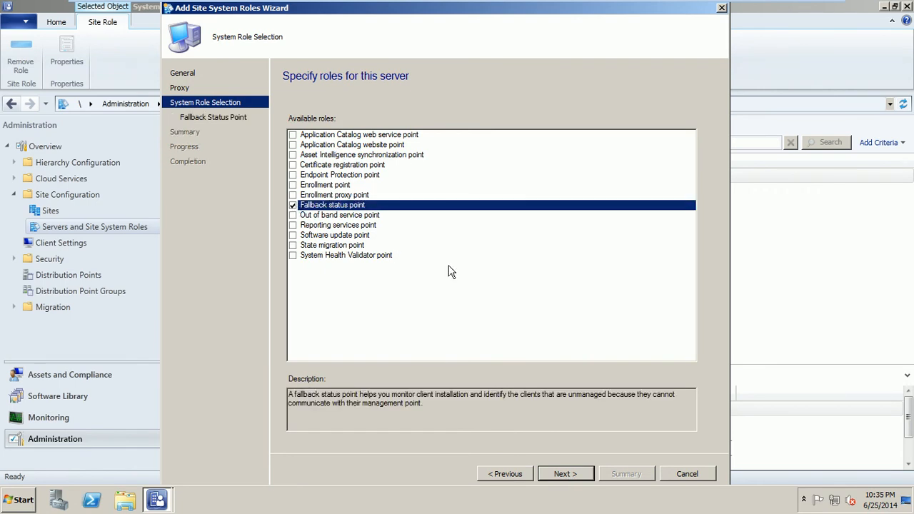
{"action": "left_click", "coordinate": [564, 474]}
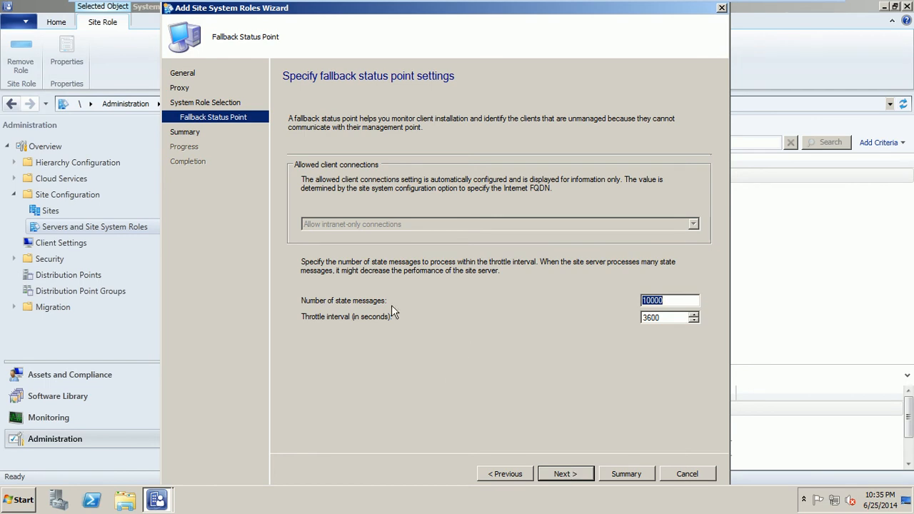
{"action": "left_click", "coordinate": [570, 477]}
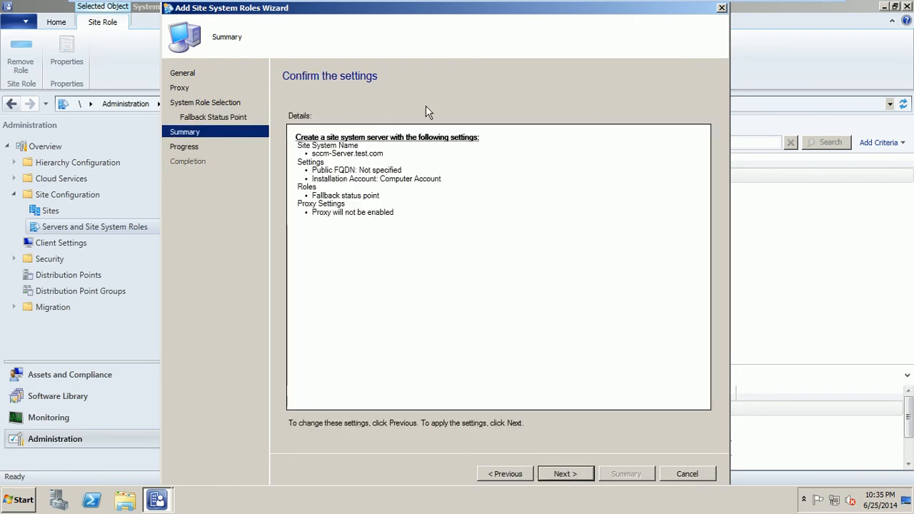
{"action": "left_click", "coordinate": [563, 472]}
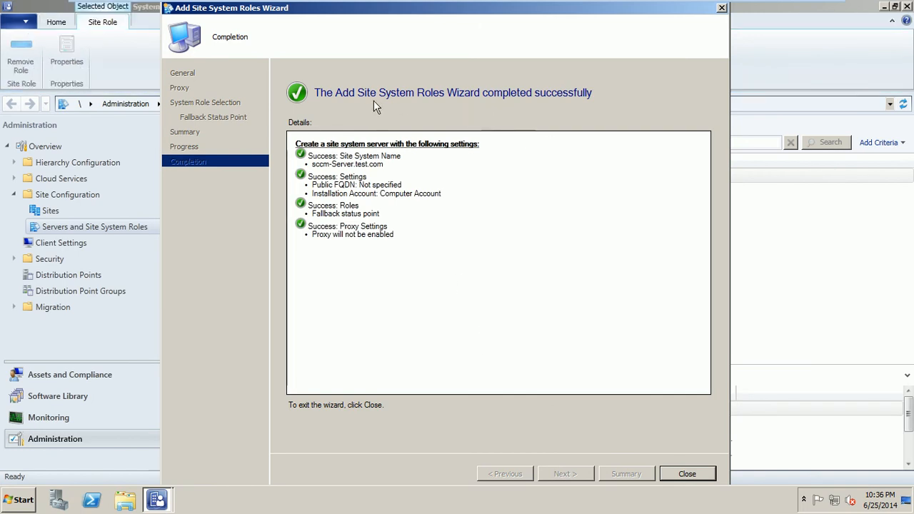
{"action": "left_click", "coordinate": [687, 473]}
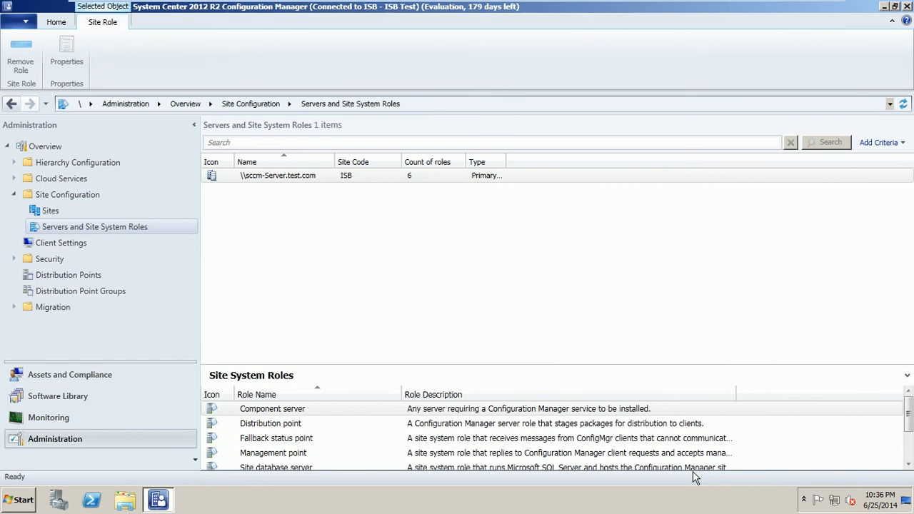
Step: Select the Fallback status point role in Site System Roles, then minimize the VMware window
{"action": "left_click", "coordinate": [633, 439]}
{"action": "left_click", "coordinate": [793, 9]}
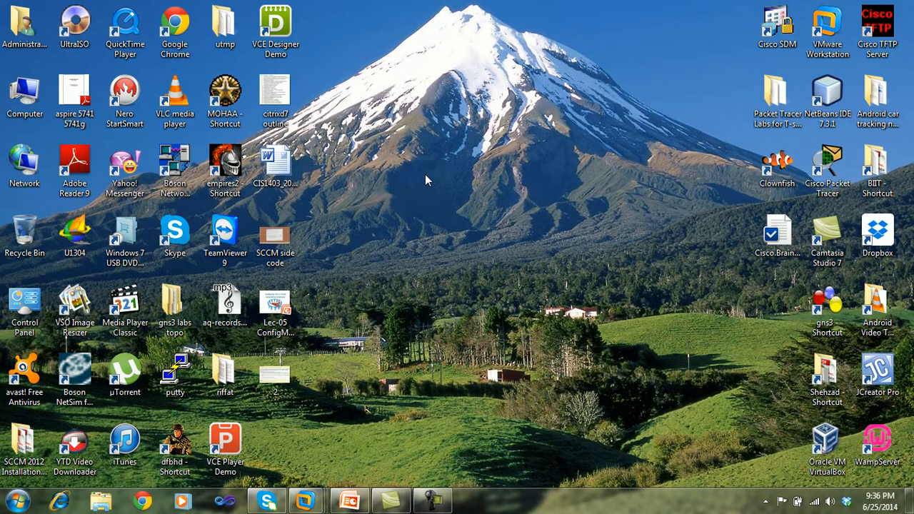
Step: Preview desktop image 2, the CCMSetup.exe command-format reference, in Windows Photo Viewer, then minimize it
{"action": "double_click", "coordinate": [278, 382]}
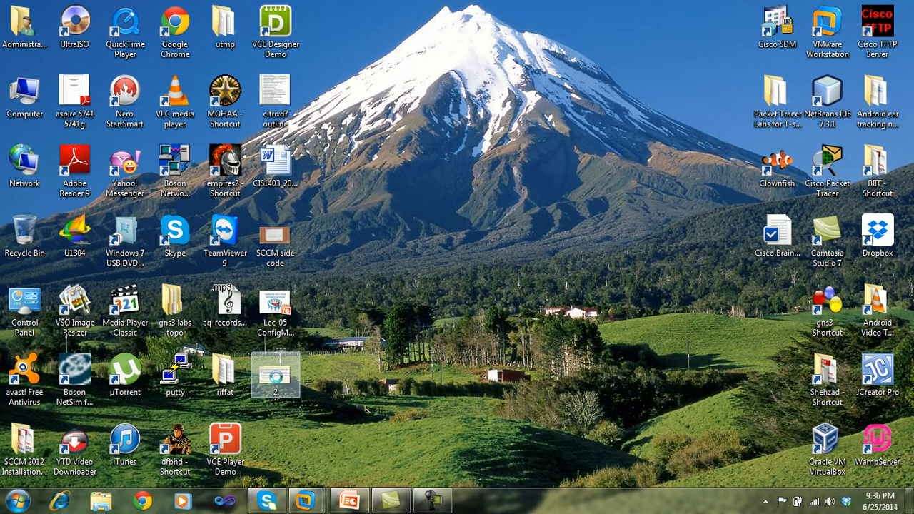
{"action": "right_click", "coordinate": [280, 382]}
{"action": "left_click", "coordinate": [322, 154]}
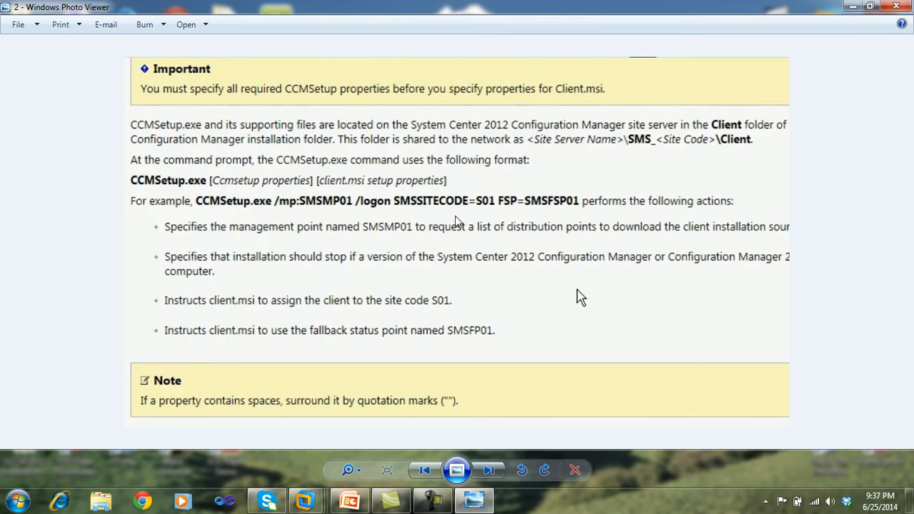
{"action": "right_click", "coordinate": [427, 218]}
{"action": "left_click", "coordinate": [338, 222]}
{"action": "left_click", "coordinate": [856, 10]}
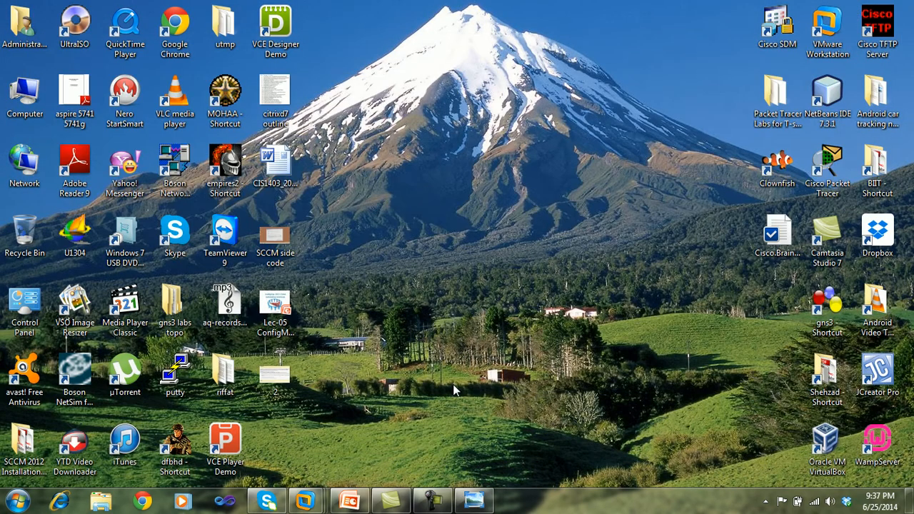
Step: Return to the server VM, minimize the Configuration Manager console and refresh the desktop
{"action": "mouse_move", "coordinate": [307, 500]}
{"action": "left_click", "coordinate": [446, 421]}
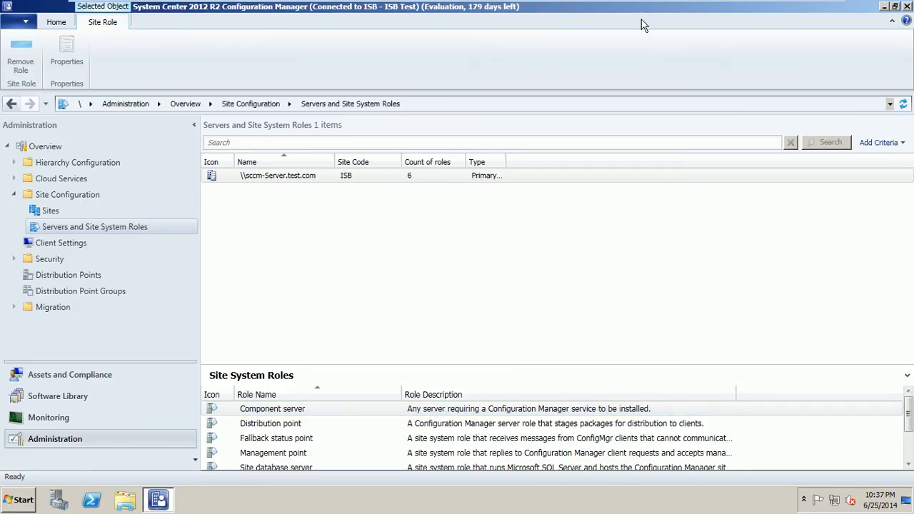
{"action": "left_click", "coordinate": [884, 6]}
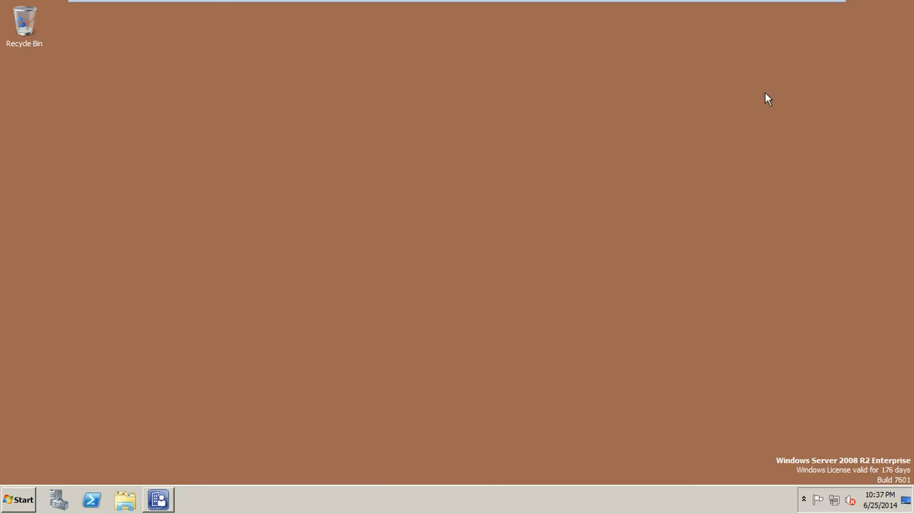
{"action": "right_click", "coordinate": [460, 187]}
{"action": "left_click", "coordinate": [475, 216]}
Step: Run \\sccm-server\ from the Start menu to list the server's shares
{"action": "left_click", "coordinate": [18, 500]}
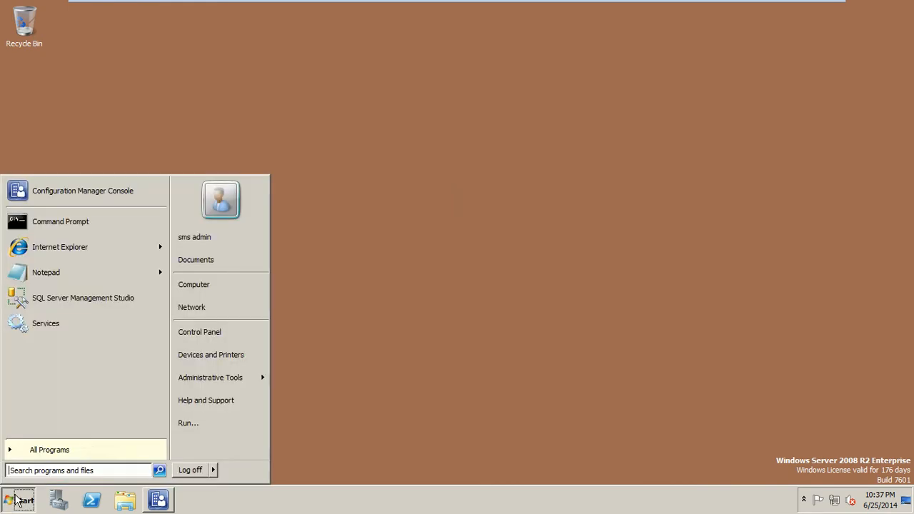
{"action": "left_click", "coordinate": [187, 427]}
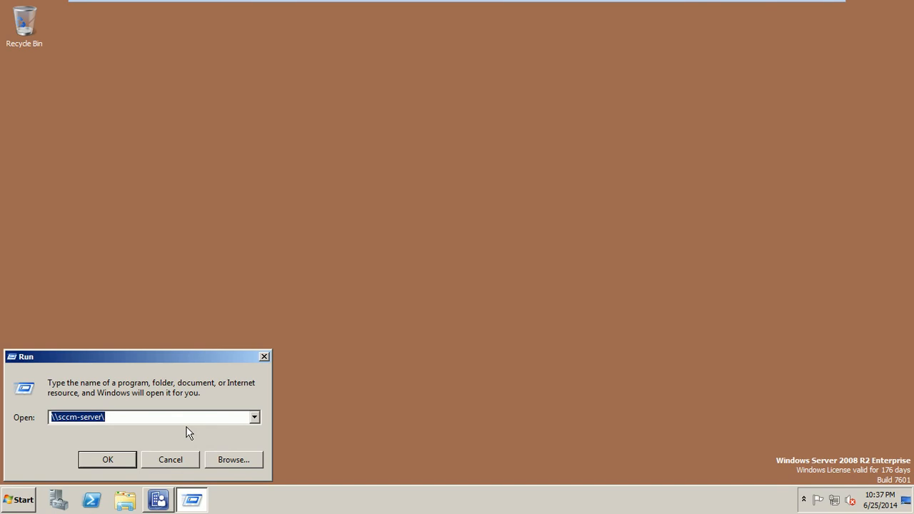
{"action": "type", "text": "\\s"}
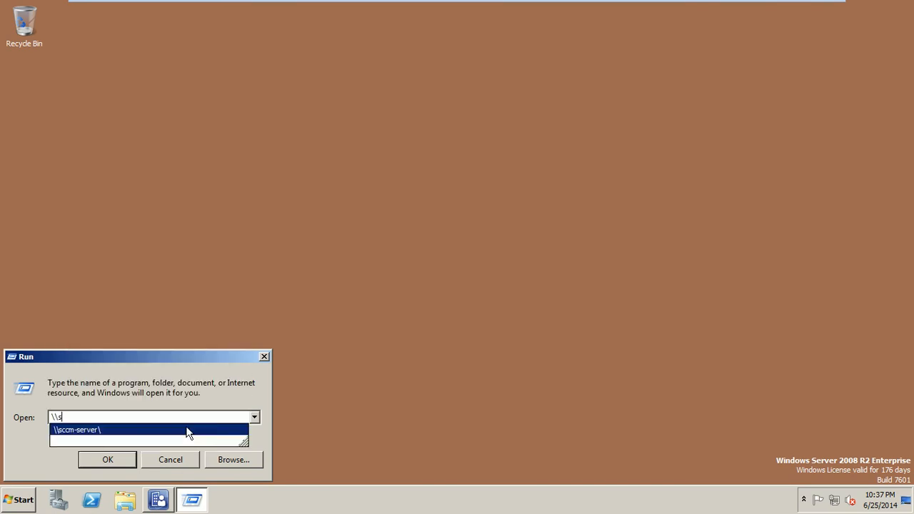
{"action": "type", "text": "ccm-serve"}
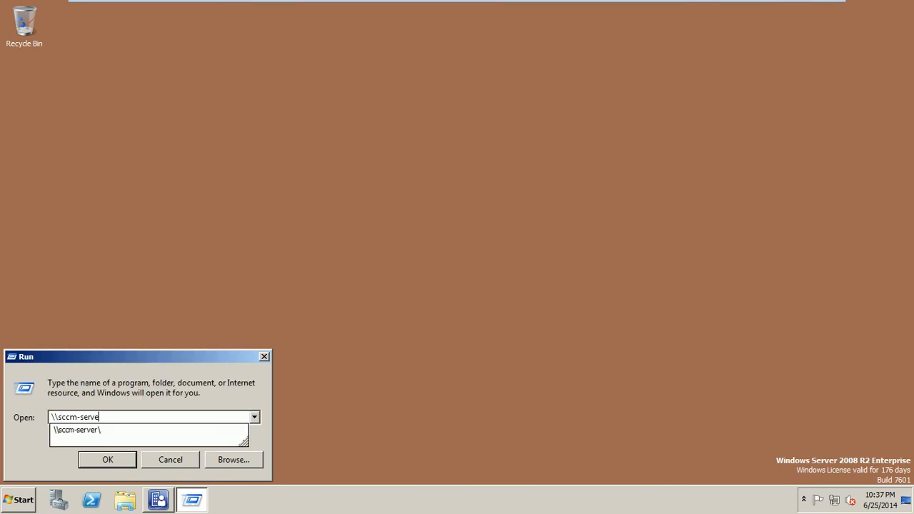
{"action": "type", "text": "r\\"}
{"action": "key", "text": "Return"}
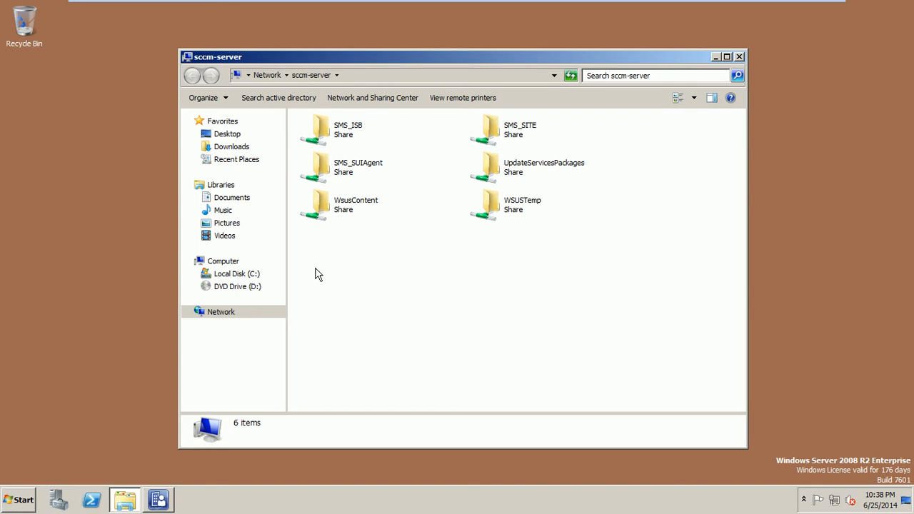
Step: Open the SMS_ISB share and try the Client folder, dismissing the access-denied error
{"action": "left_click", "coordinate": [350, 138]}
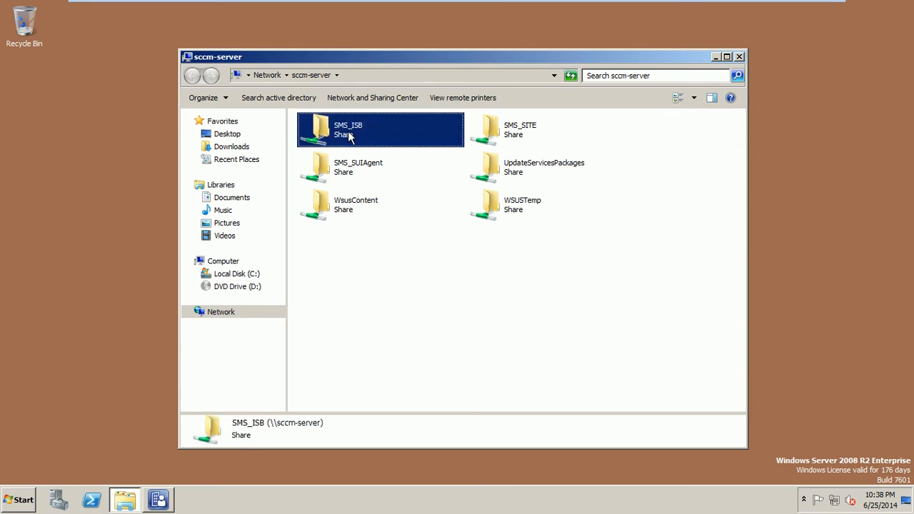
{"action": "double_click", "coordinate": [350, 137]}
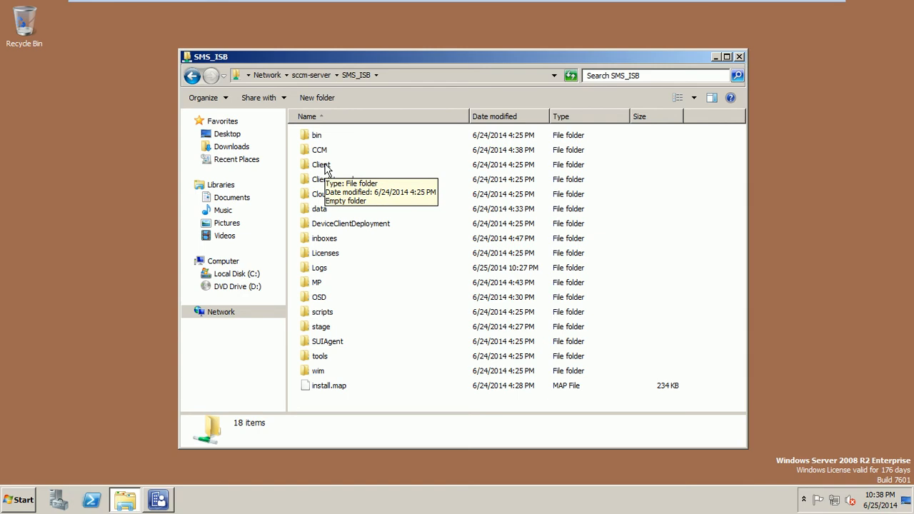
{"action": "double_click", "coordinate": [322, 165]}
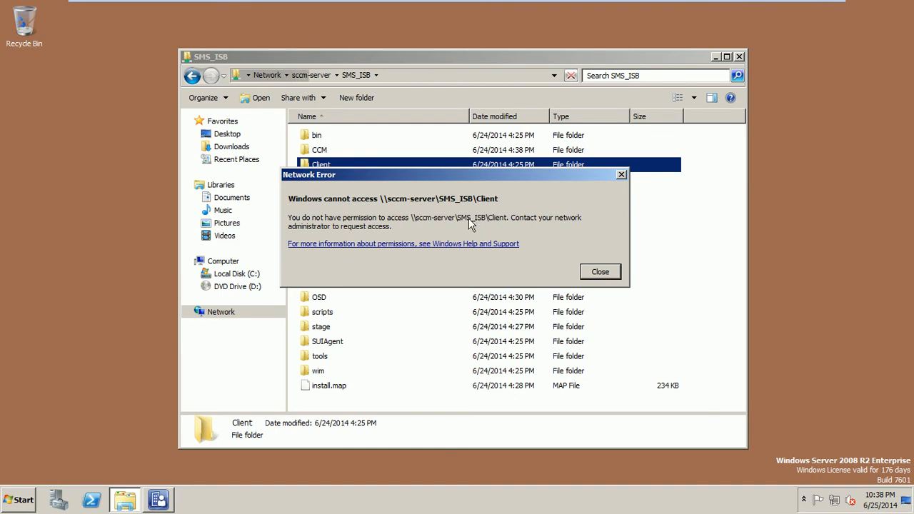
{"action": "left_click", "coordinate": [602, 273]}
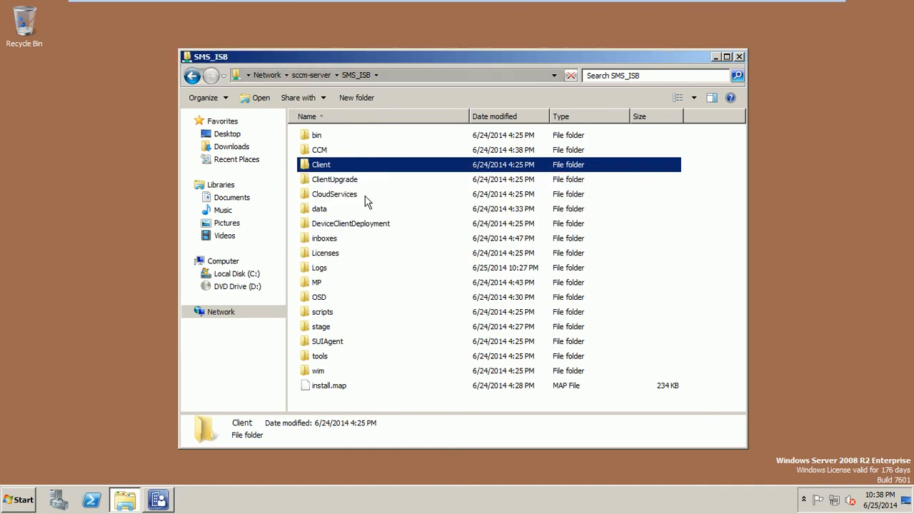
Step: Open the Client folder's Properties, move the dialog aside and show its Sharing tab
{"action": "right_click", "coordinate": [324, 167]}
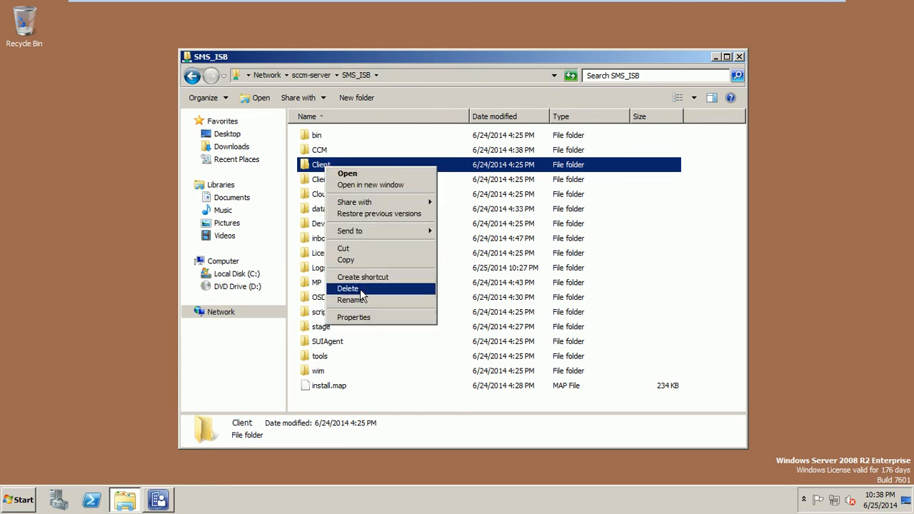
{"action": "left_click", "coordinate": [361, 316]}
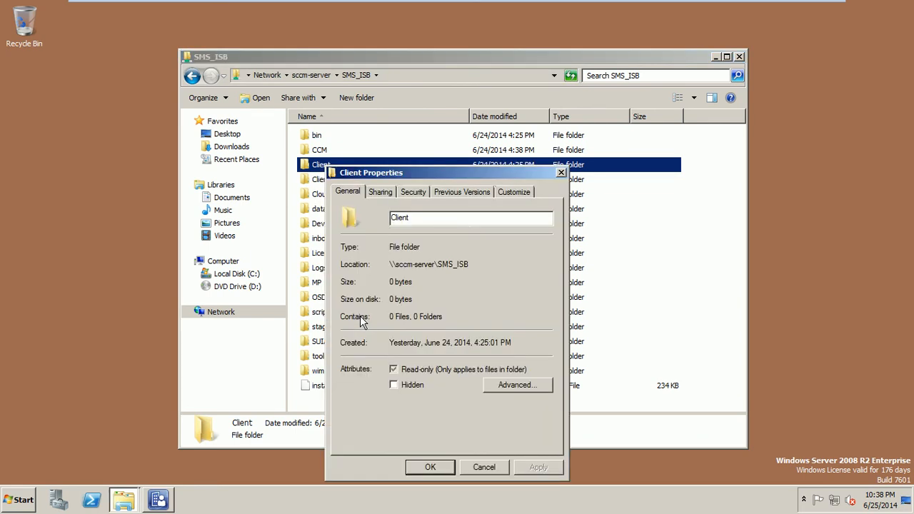
{"action": "left_click_drag", "start_coordinate": [413, 170], "coordinate": [250, 124]}
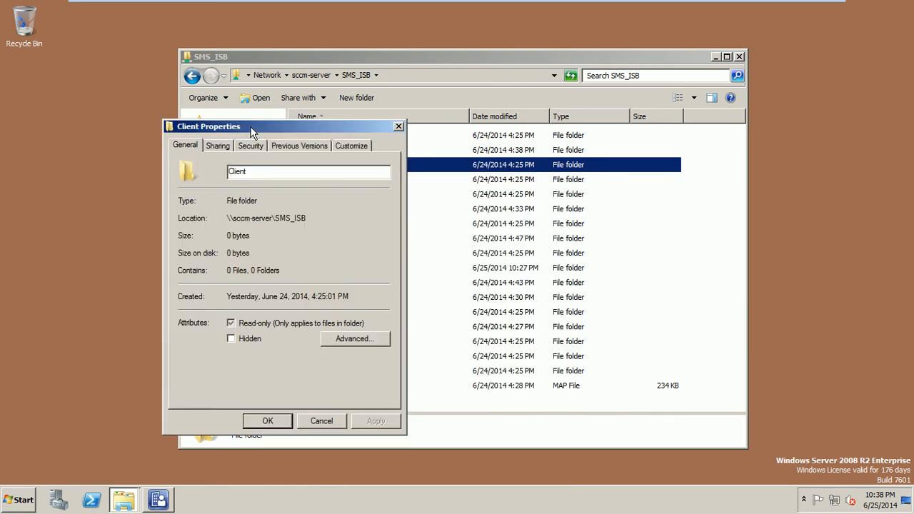
{"action": "left_click", "coordinate": [221, 147]}
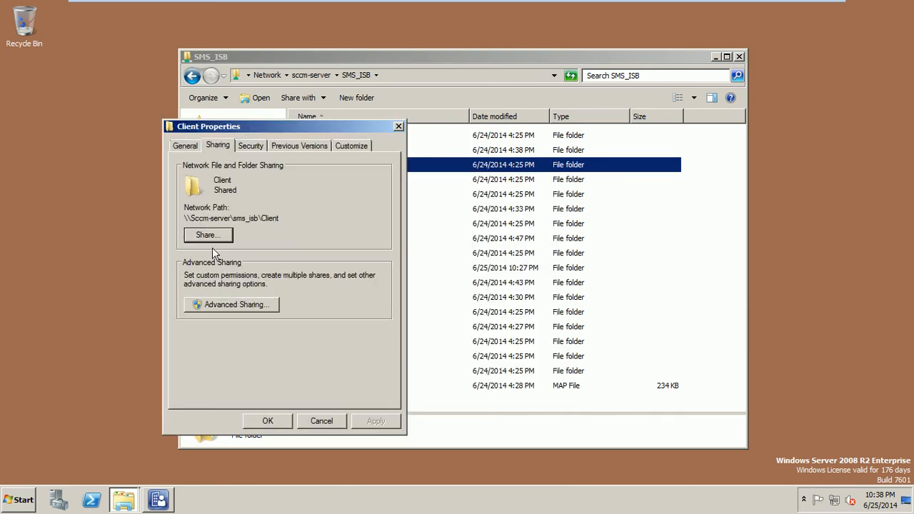
Step: Enable Share this folder for Client in Advanced Sharing with default permissions, and apply
{"action": "left_click", "coordinate": [248, 307]}
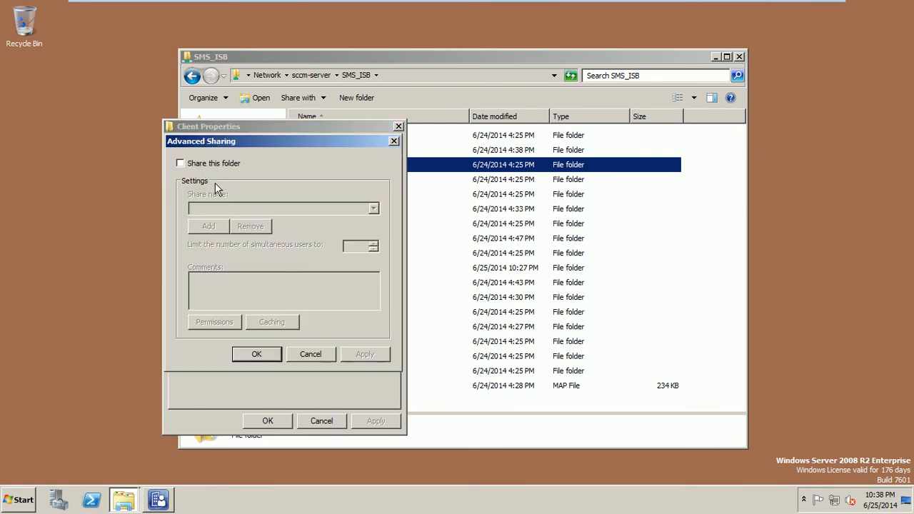
{"action": "left_click", "coordinate": [198, 166]}
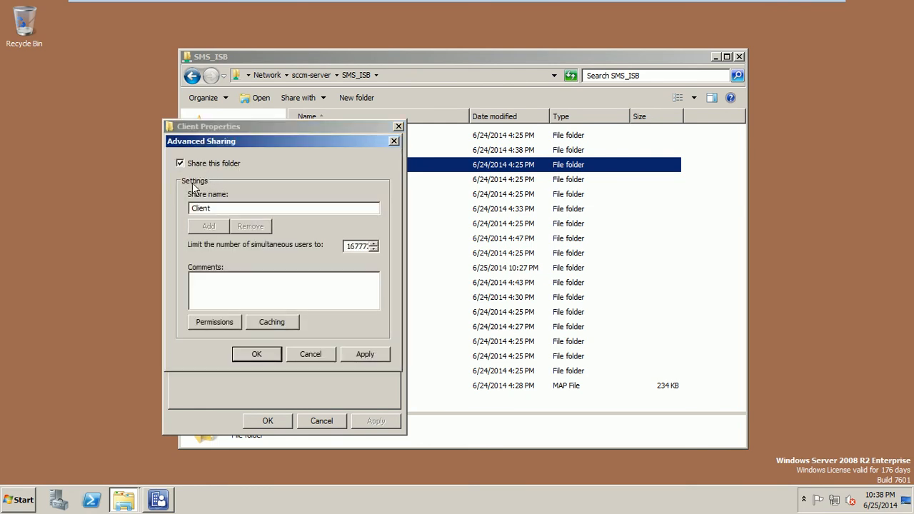
{"action": "left_click", "coordinate": [223, 324]}
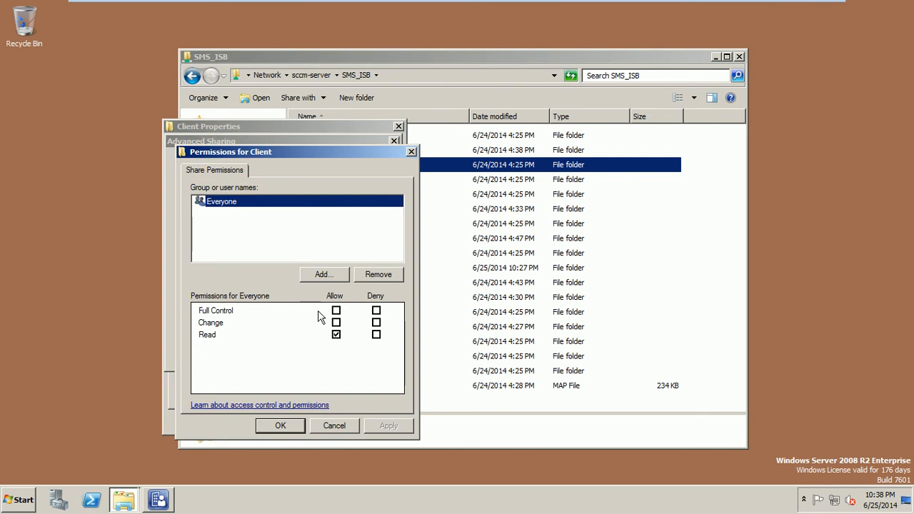
{"action": "left_click", "coordinate": [281, 426]}
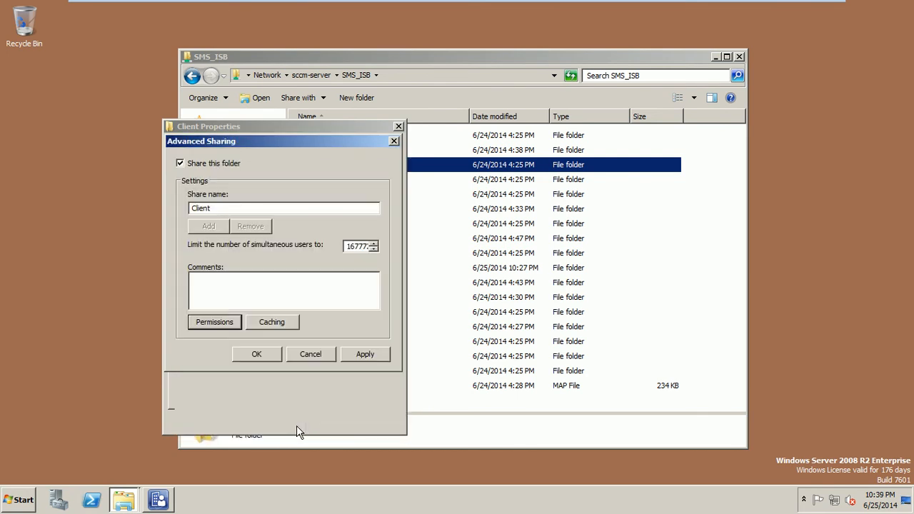
{"action": "left_click", "coordinate": [359, 357]}
{"action": "left_click", "coordinate": [272, 357]}
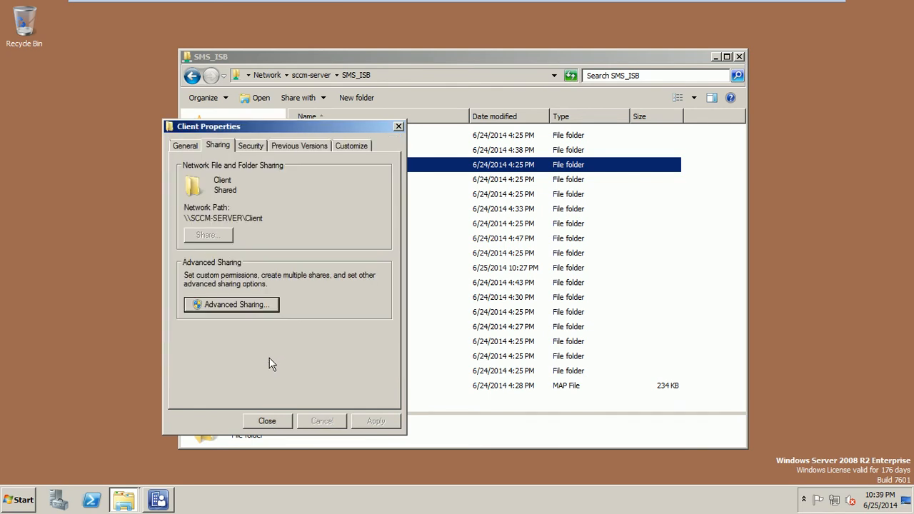
Step: Open Client's Advanced Security Settings and cycle through Auditing, Owner and Effective Permissions, ending on Owner
{"action": "left_click", "coordinate": [254, 146]}
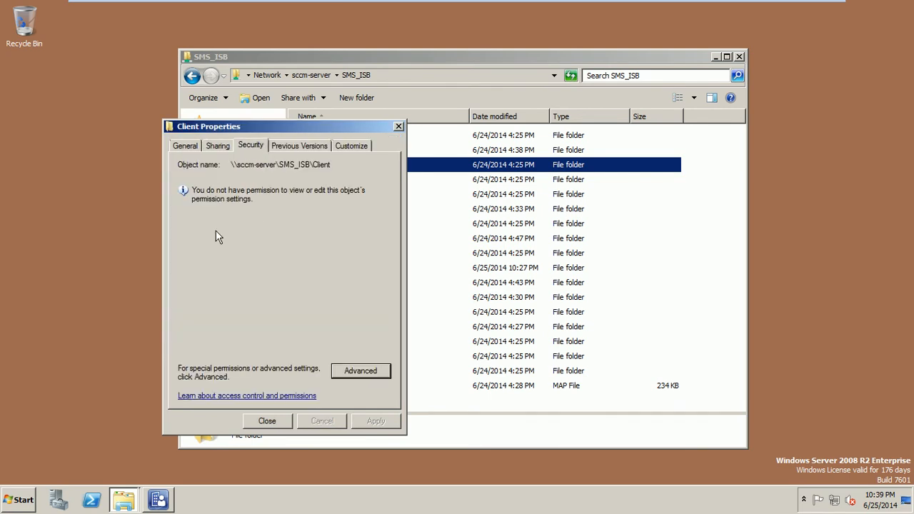
{"action": "left_click", "coordinate": [354, 371]}
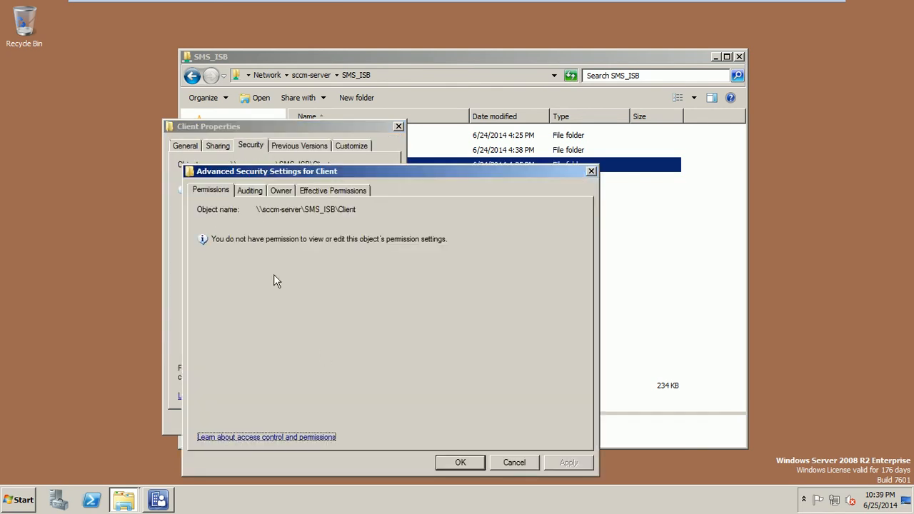
{"action": "left_click_drag", "start_coordinate": [285, 172], "coordinate": [276, 154]}
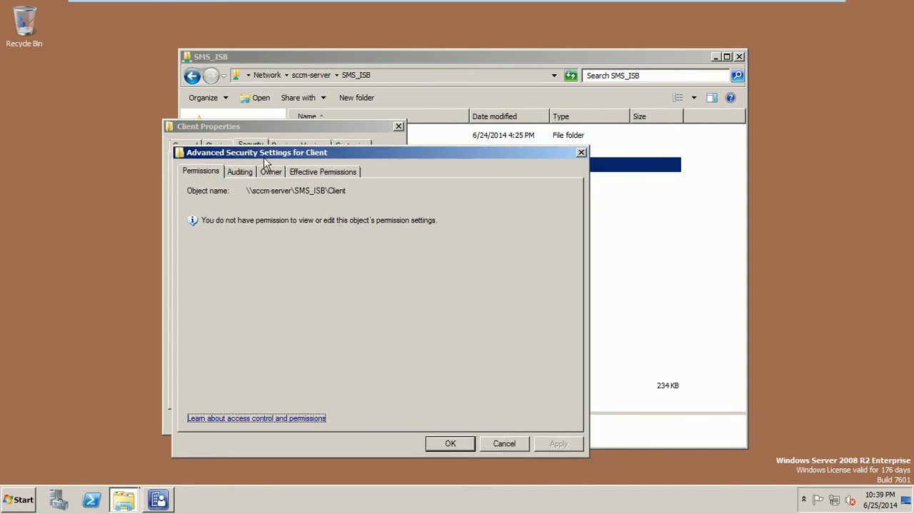
{"action": "left_click", "coordinate": [245, 173]}
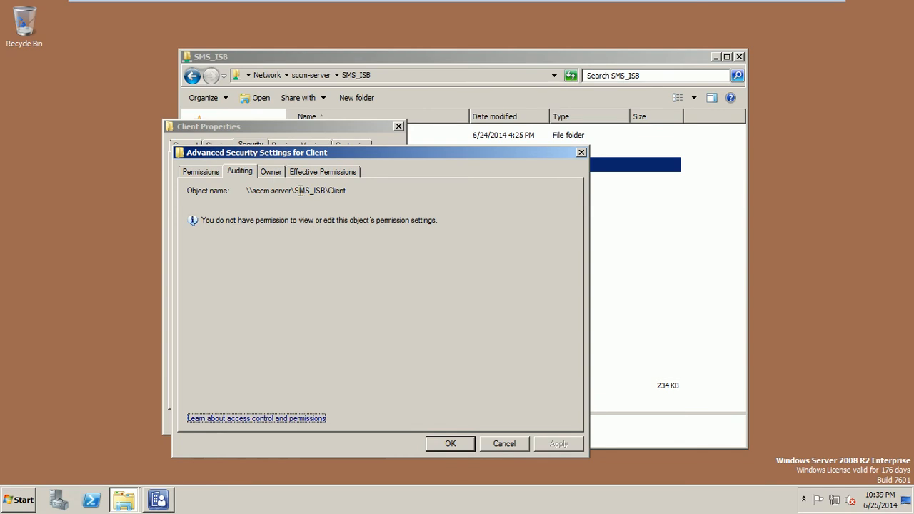
{"action": "left_click", "coordinate": [271, 173]}
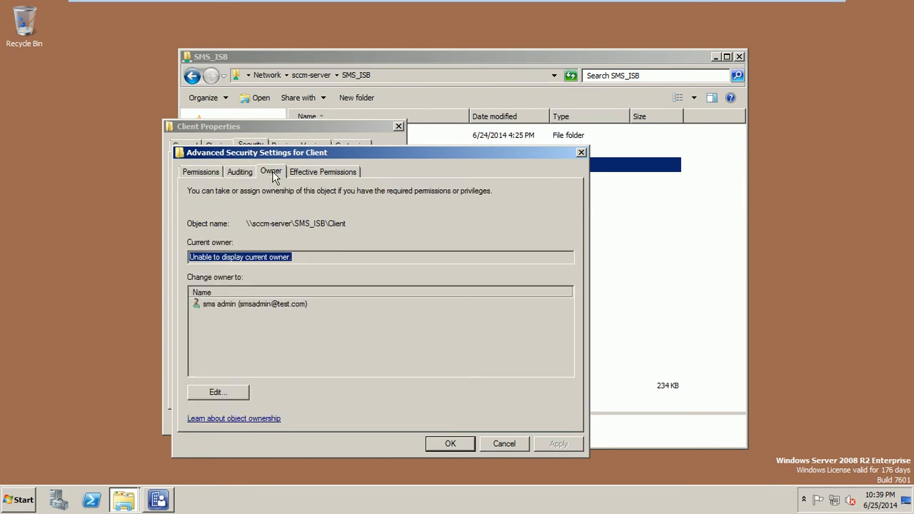
{"action": "left_click", "coordinate": [307, 178]}
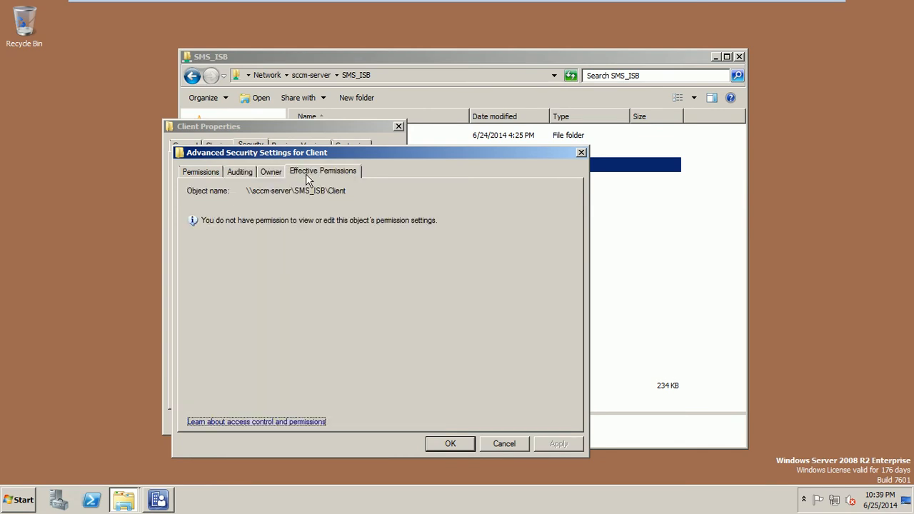
{"action": "left_click", "coordinate": [202, 170]}
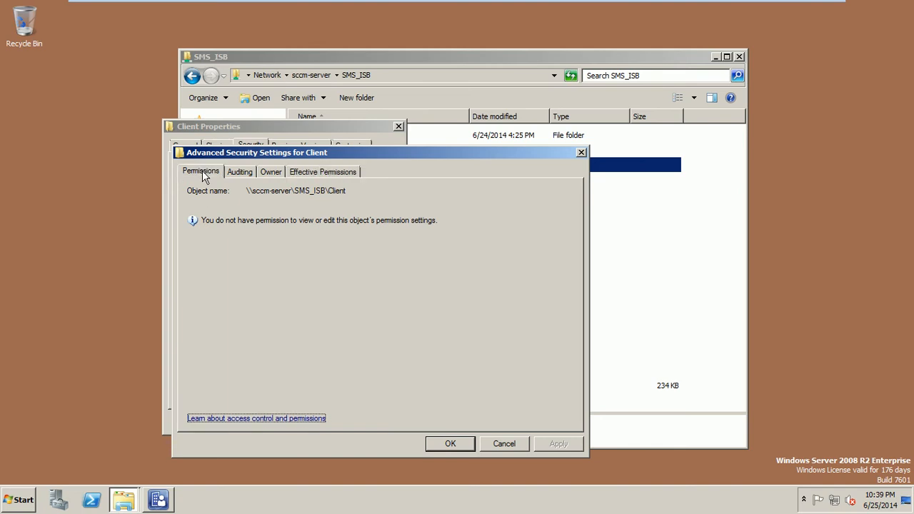
{"action": "left_click", "coordinate": [237, 172]}
{"action": "left_click", "coordinate": [271, 172]}
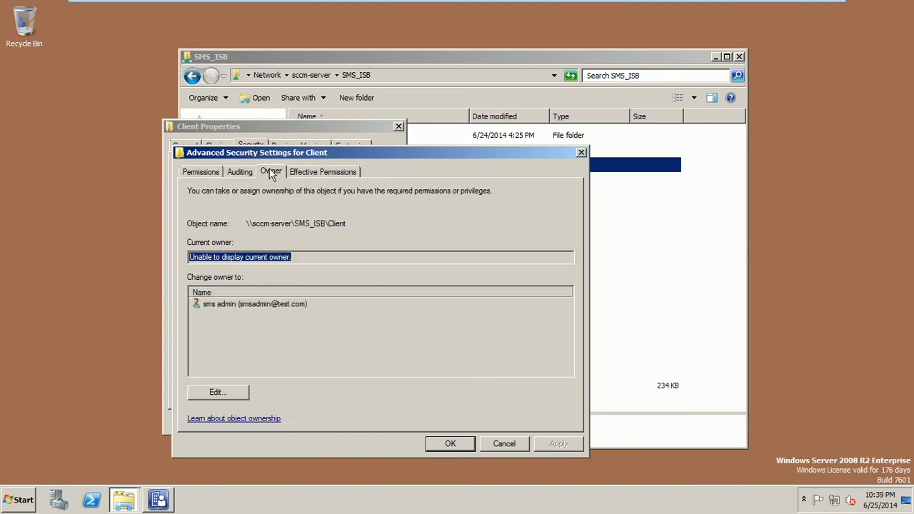
{"action": "left_click", "coordinate": [241, 391]}
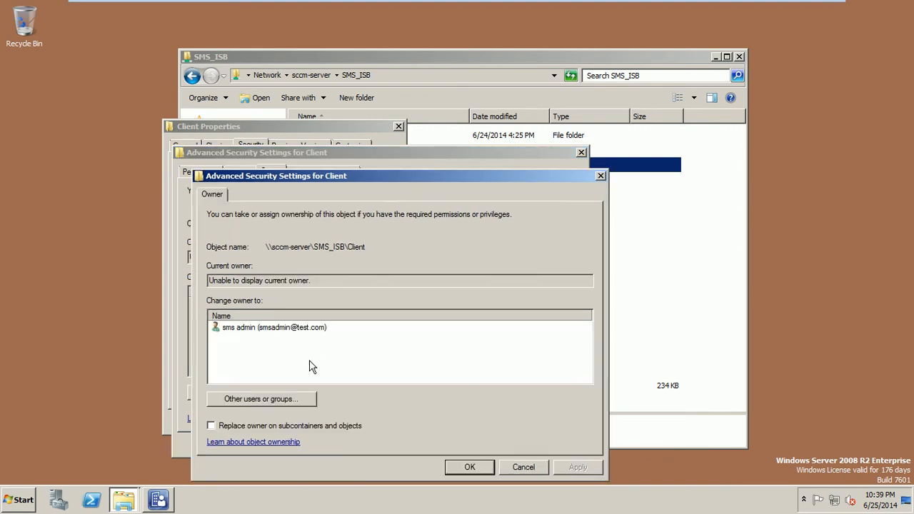
{"action": "left_click", "coordinate": [282, 399]}
{"action": "type", "text": "everyone"}
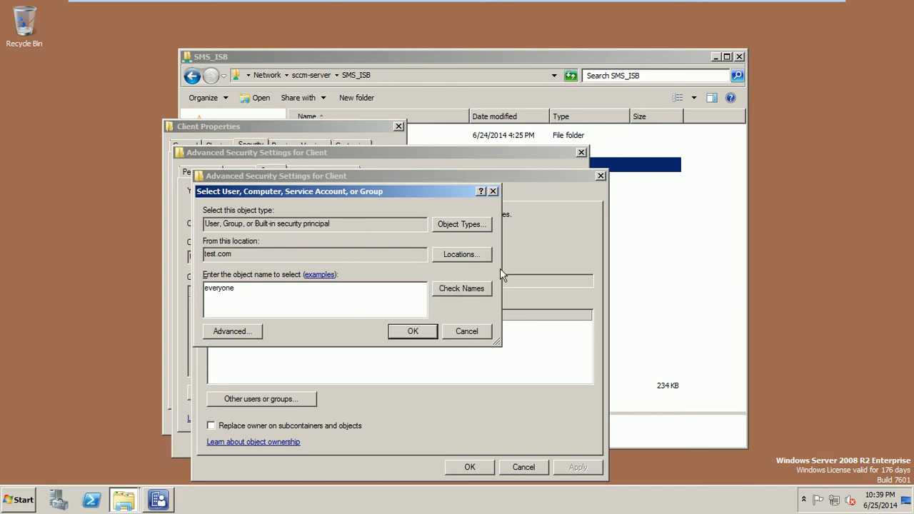
{"action": "left_click", "coordinate": [486, 290]}
{"action": "left_click", "coordinate": [408, 331]}
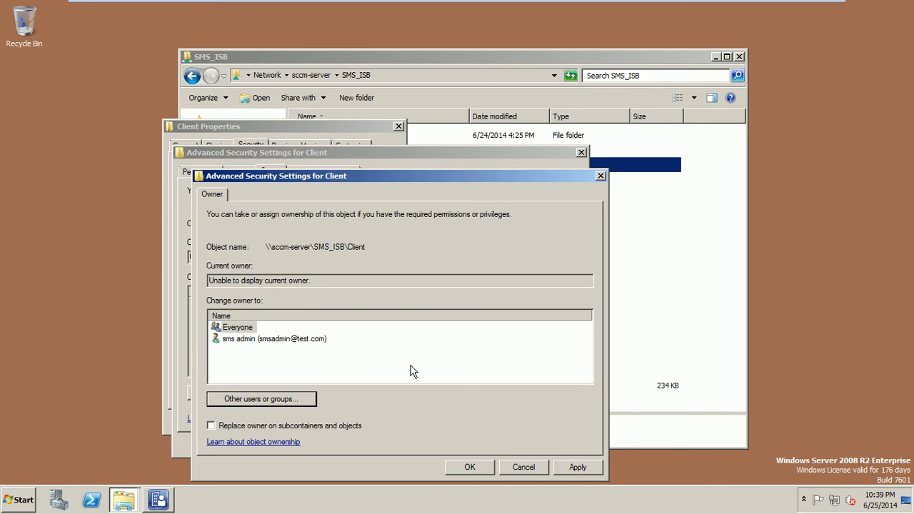
{"action": "left_click", "coordinate": [585, 468]}
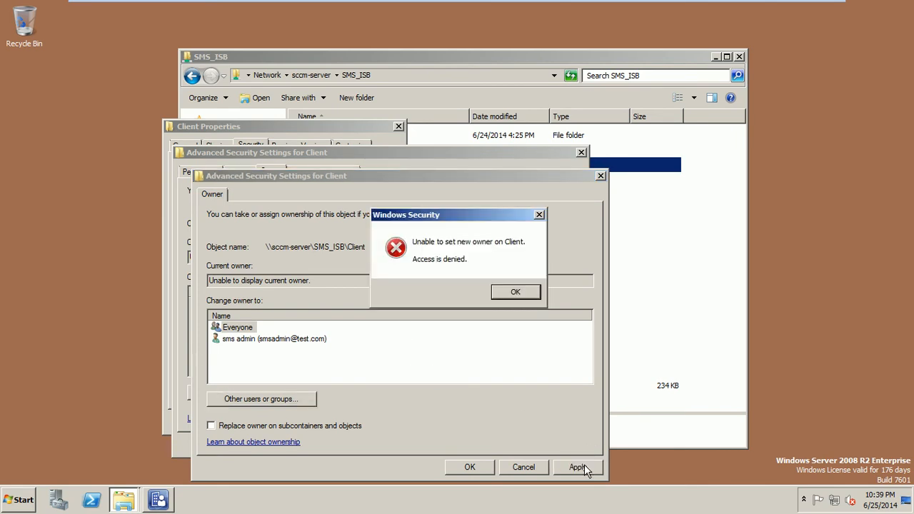
{"action": "left_click", "coordinate": [511, 294]}
{"action": "left_click", "coordinate": [513, 464]}
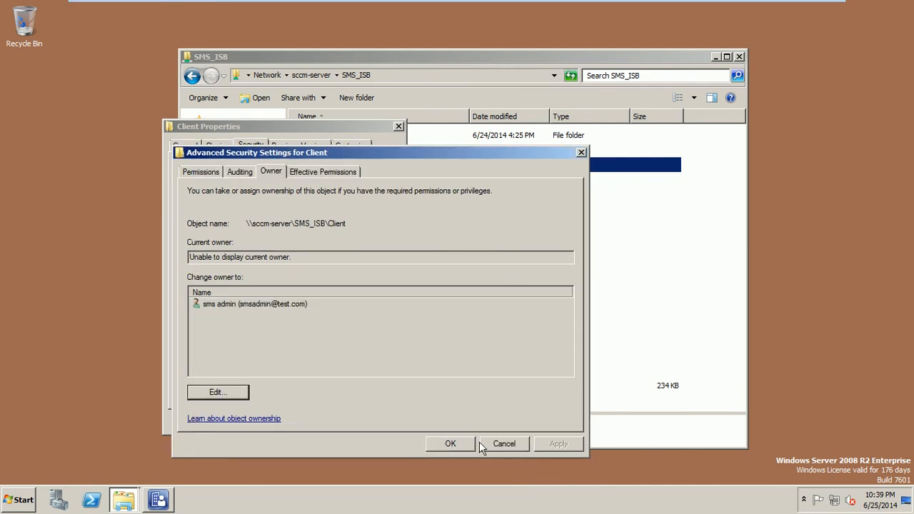
Step: Cancel Advanced Security, browse the Client Properties tabs, then close Properties
{"action": "left_click", "coordinate": [494, 444]}
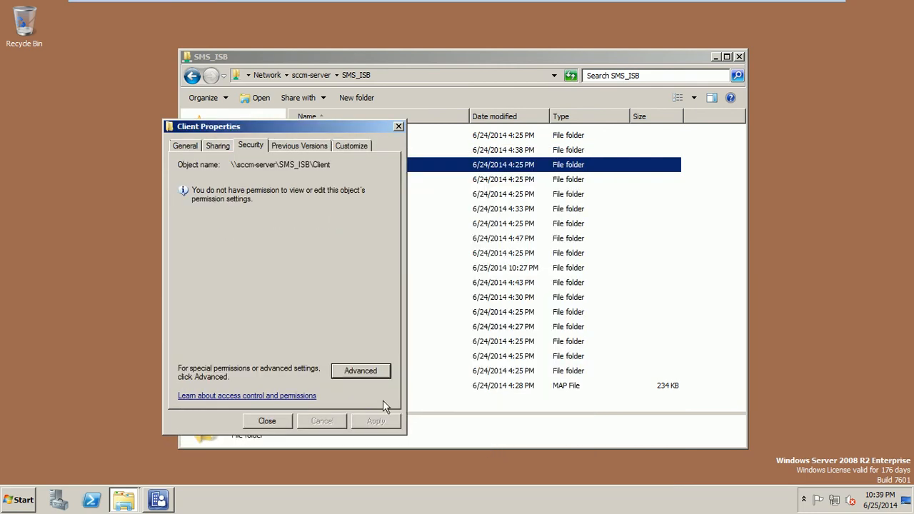
{"action": "left_click", "coordinate": [307, 153]}
{"action": "left_click", "coordinate": [257, 148]}
{"action": "left_click", "coordinate": [218, 146]}
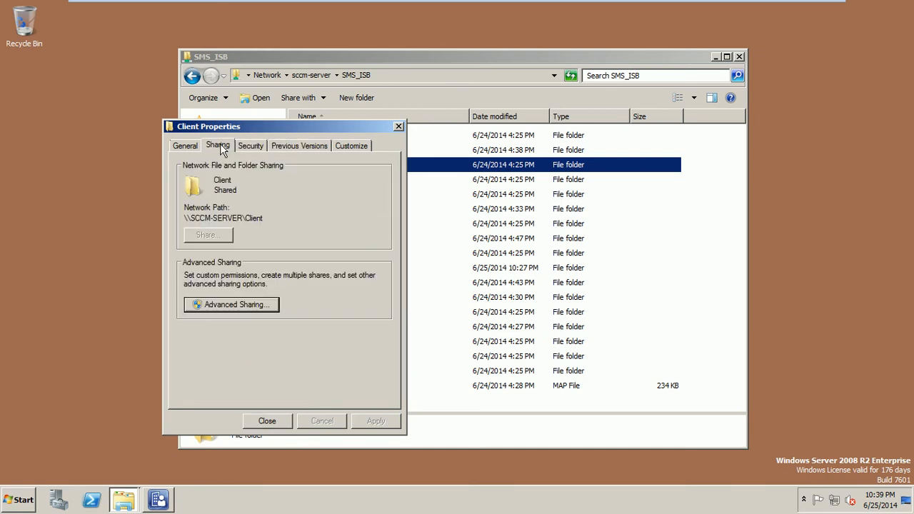
{"action": "left_click", "coordinate": [190, 146]}
{"action": "left_click", "coordinate": [267, 421]}
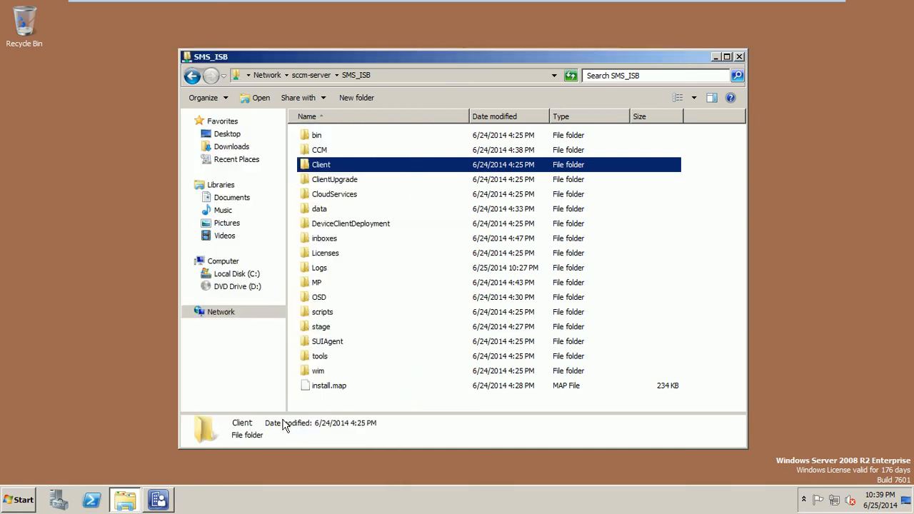
Step: Try opening Client in a new window and dismiss the network access error
{"action": "right_click", "coordinate": [323, 169]}
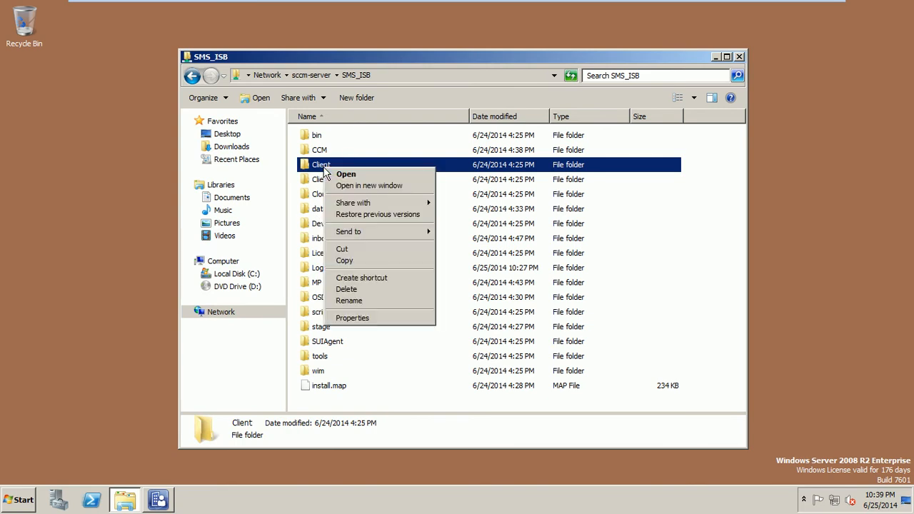
{"action": "left_click", "coordinate": [345, 185]}
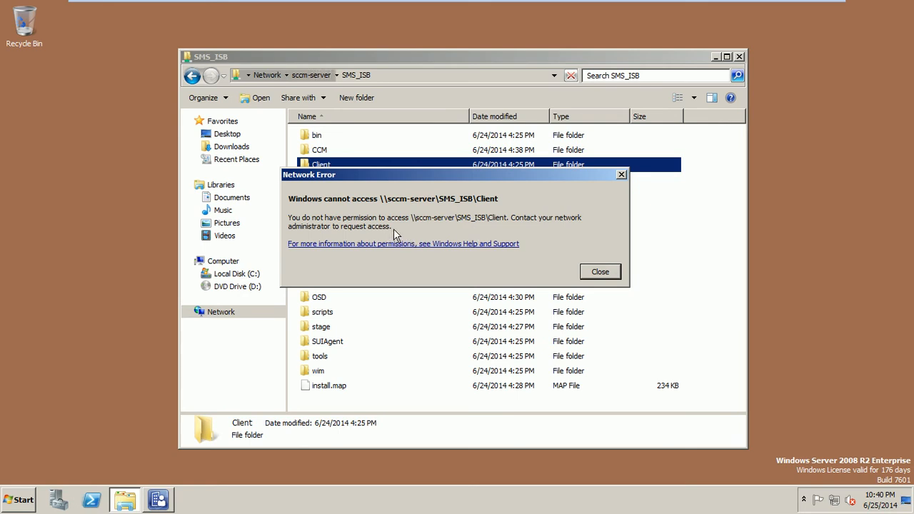
{"action": "left_click", "coordinate": [608, 276]}
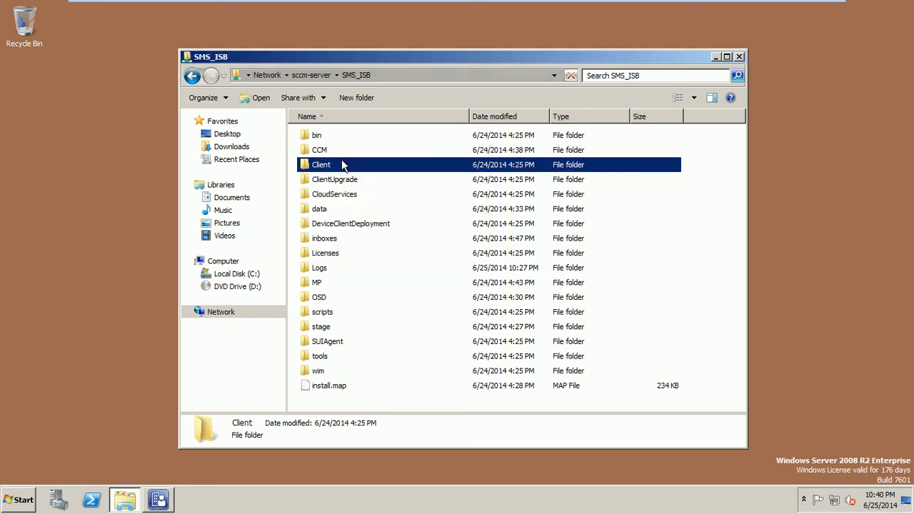
{"action": "right_click", "coordinate": [325, 170]}
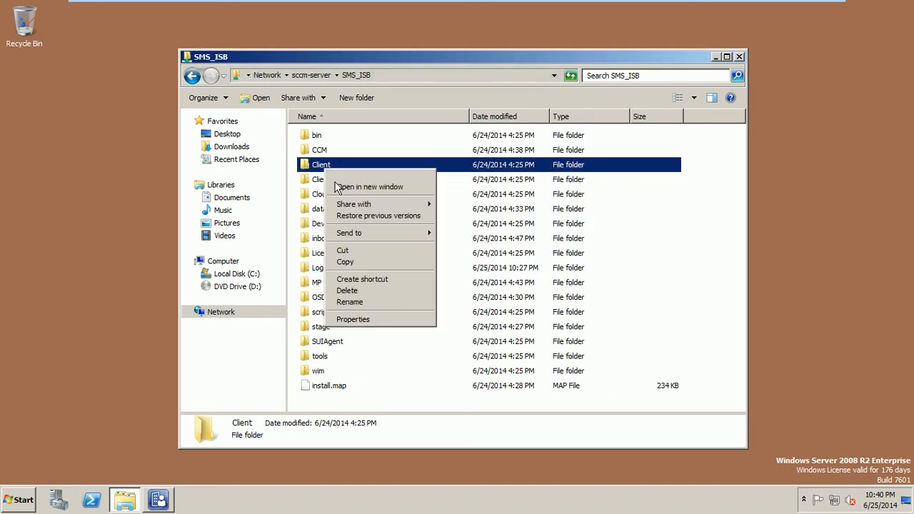
{"action": "left_click", "coordinate": [353, 319]}
{"action": "left_click", "coordinate": [413, 189]}
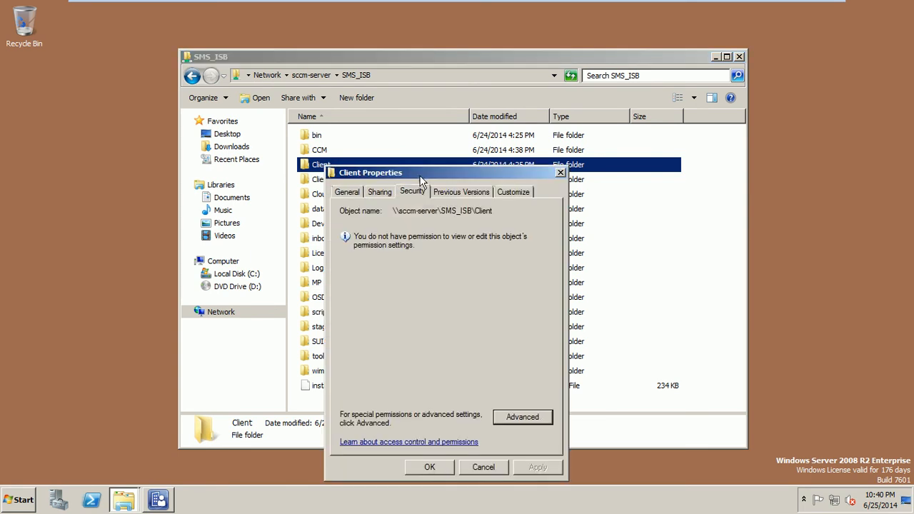
{"action": "left_click_drag", "start_coordinate": [422, 172], "coordinate": [302, 118]}
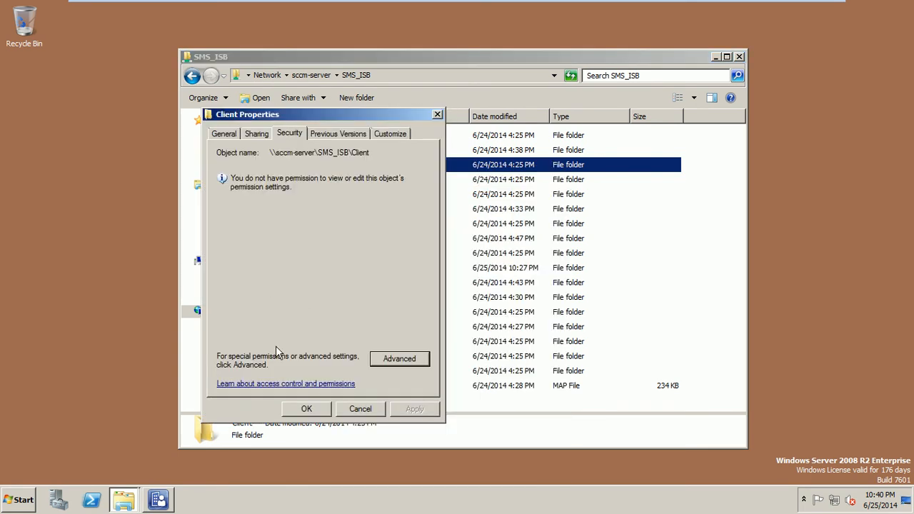
{"action": "left_click", "coordinate": [398, 359]}
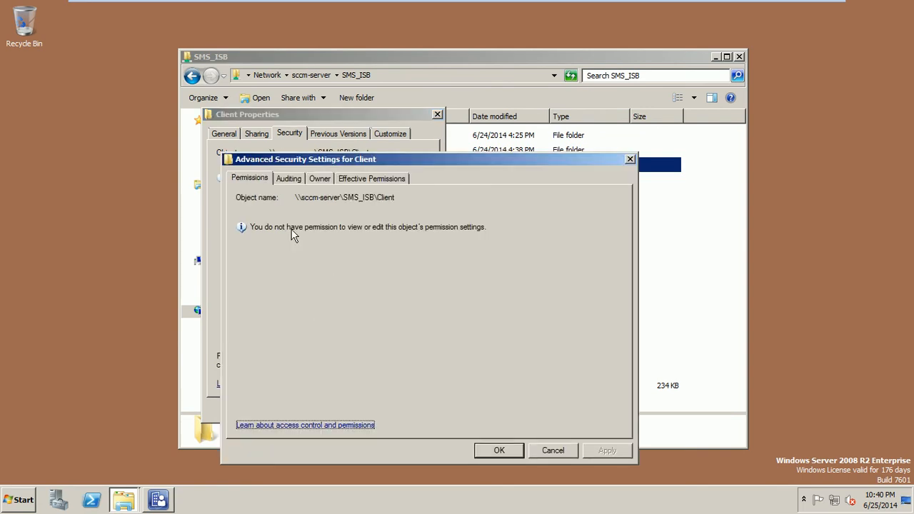
{"action": "left_click", "coordinate": [289, 183]}
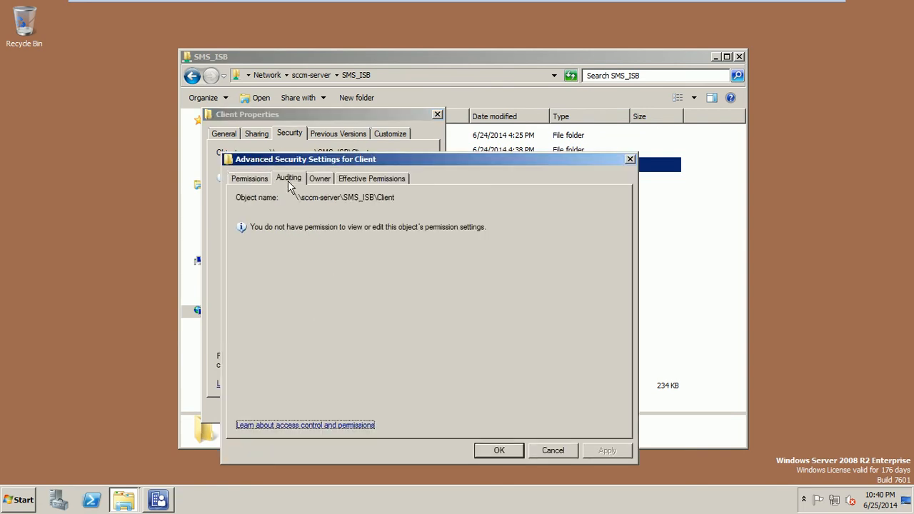
{"action": "left_click", "coordinate": [321, 180]}
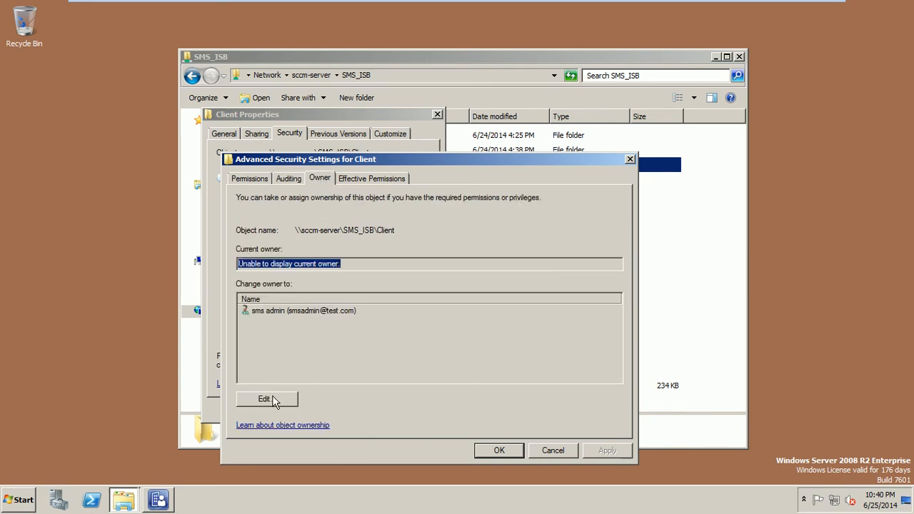
{"action": "left_click", "coordinate": [355, 183]}
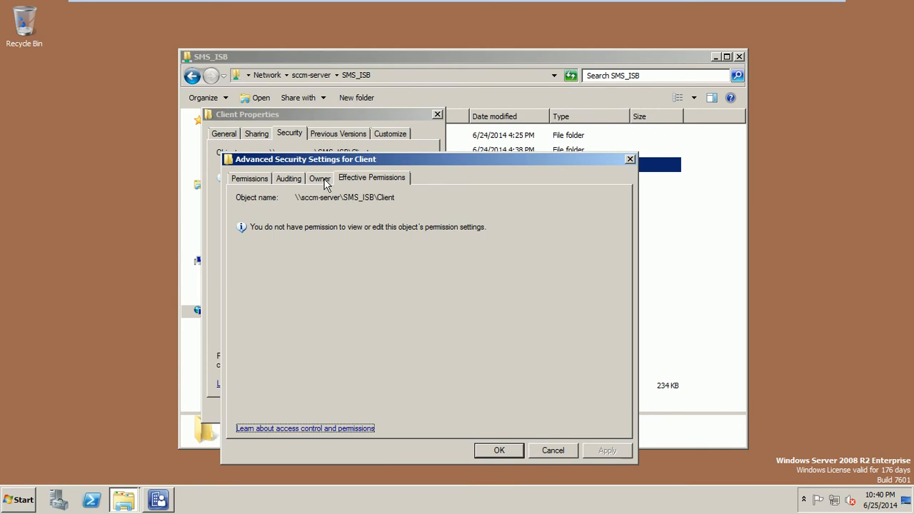
{"action": "left_click", "coordinate": [319, 180]}
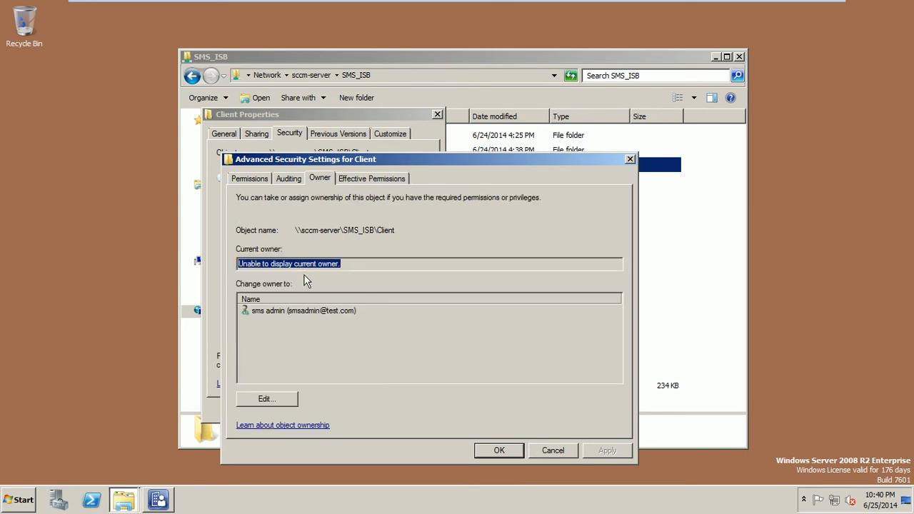
{"action": "key", "text": "super"}
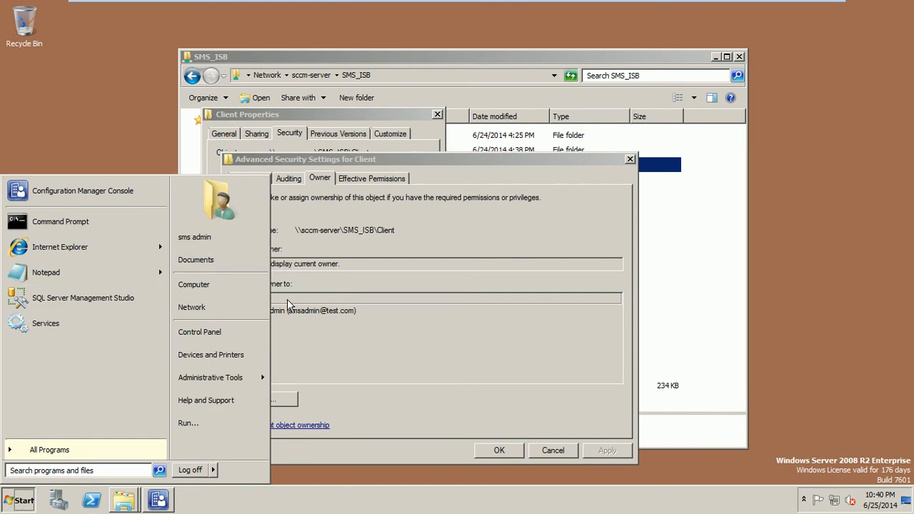
{"action": "left_click", "coordinate": [219, 285]}
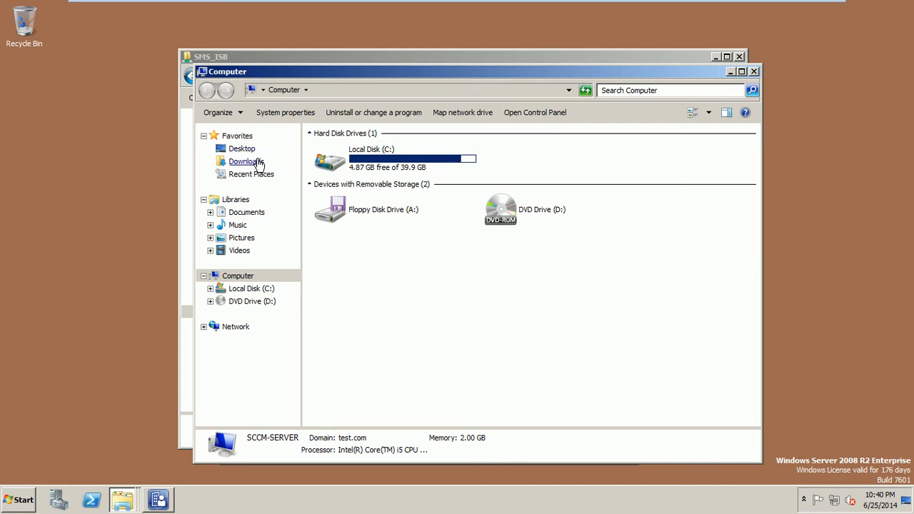
{"action": "left_click", "coordinate": [753, 72]}
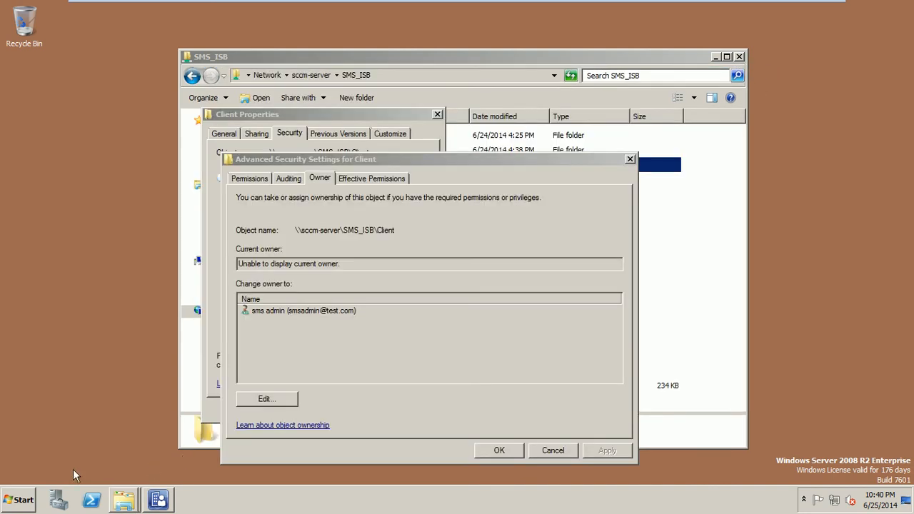
{"action": "left_click", "coordinate": [22, 501]}
{"action": "right_click", "coordinate": [197, 285]}
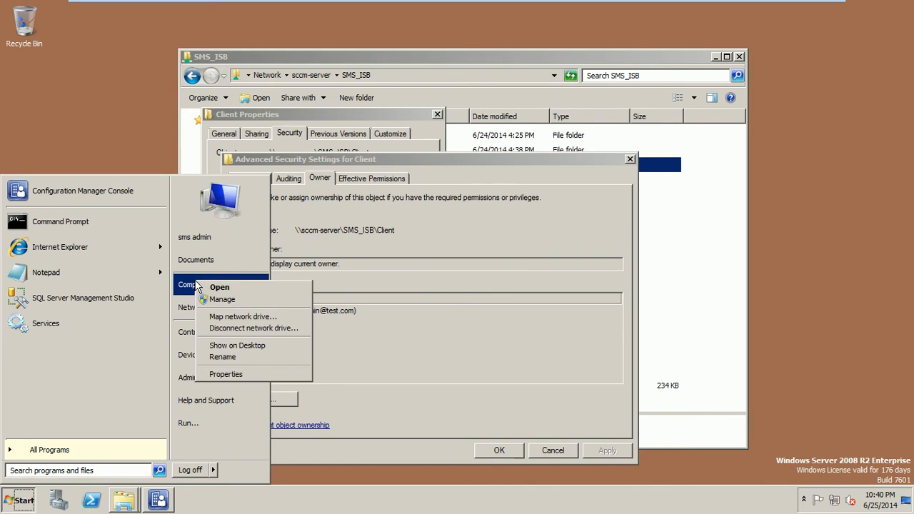
{"action": "key", "text": "Escape"}
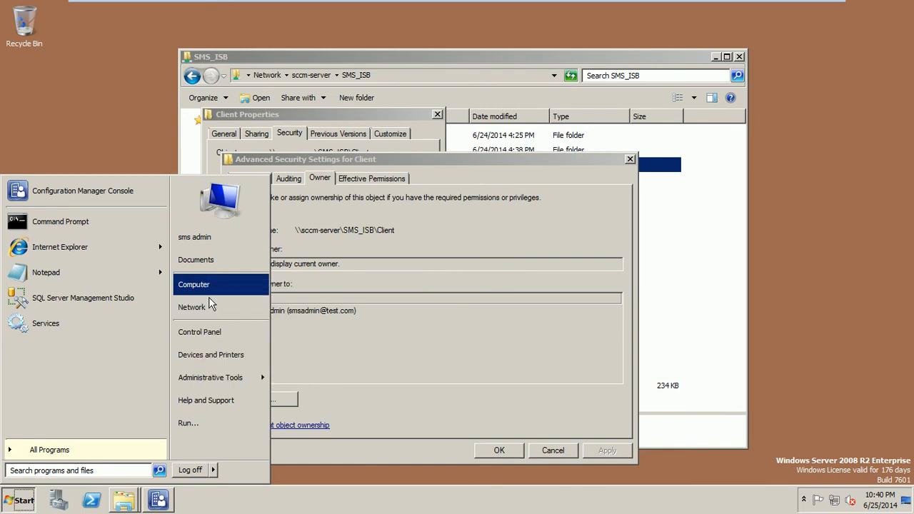
{"action": "left_click", "coordinate": [419, 267]}
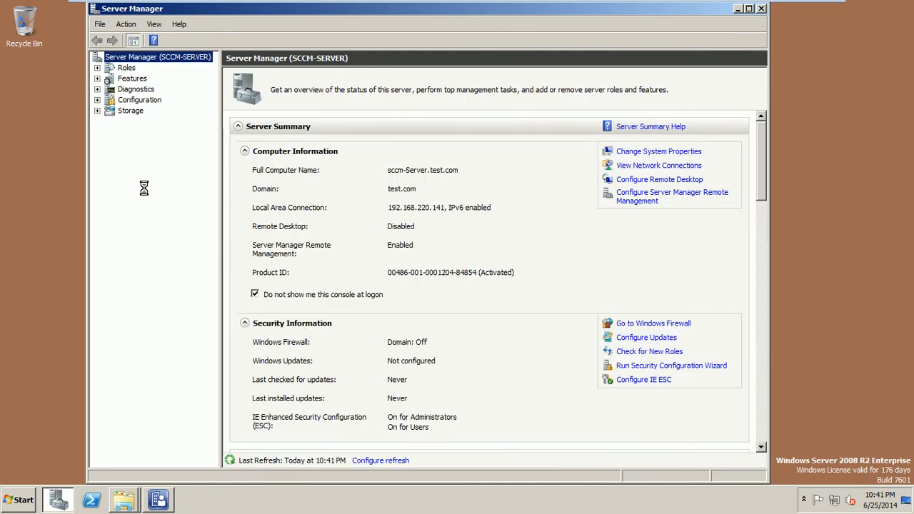
Step: Collapse the Configuration branch and expand Features in the Server Manager tree
{"action": "left_click", "coordinate": [98, 102]}
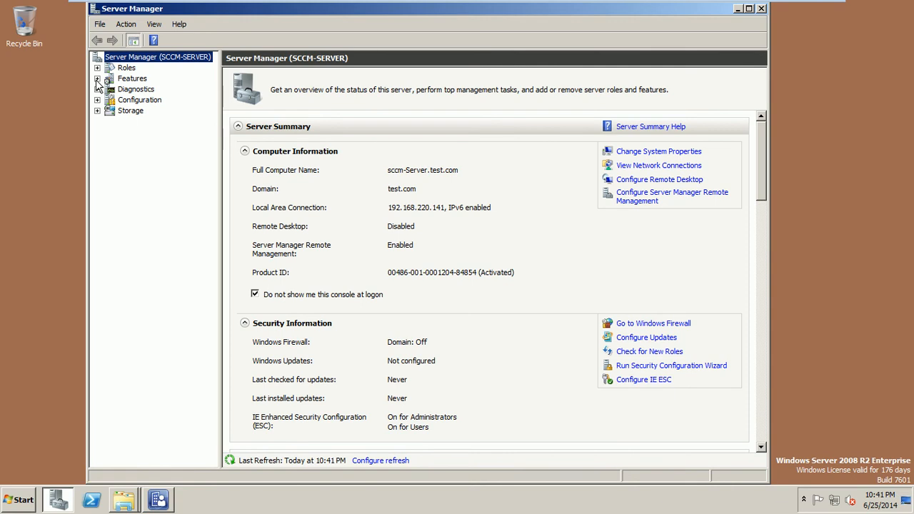
{"action": "left_click", "coordinate": [97, 80]}
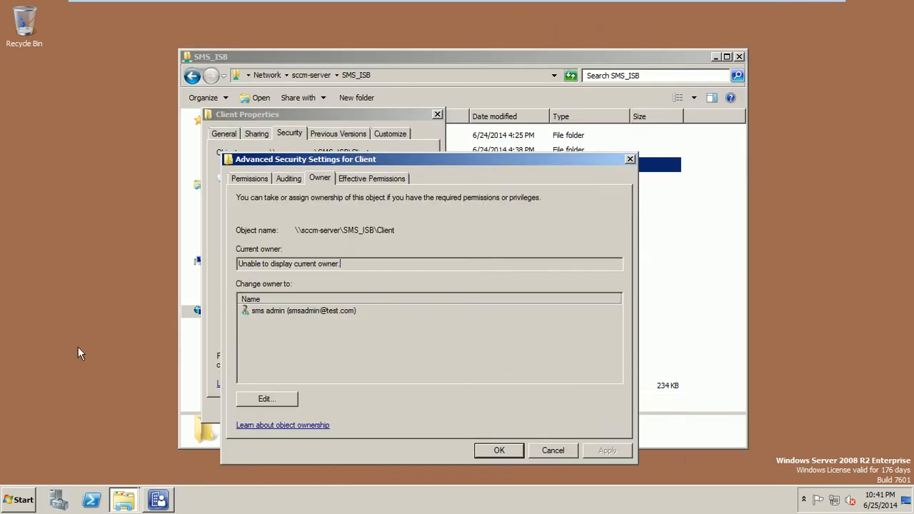
Step: Launch Manage from Computer in the Start menu, then return to Client's security settings
{"action": "left_click", "coordinate": [18, 499]}
{"action": "right_click", "coordinate": [207, 284]}
{"action": "left_click", "coordinate": [229, 299]}
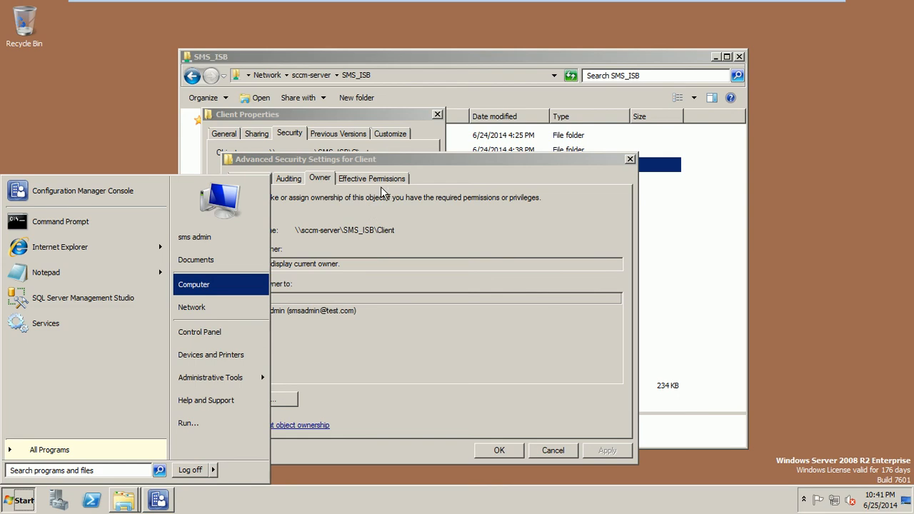
{"action": "left_click", "coordinate": [347, 288]}
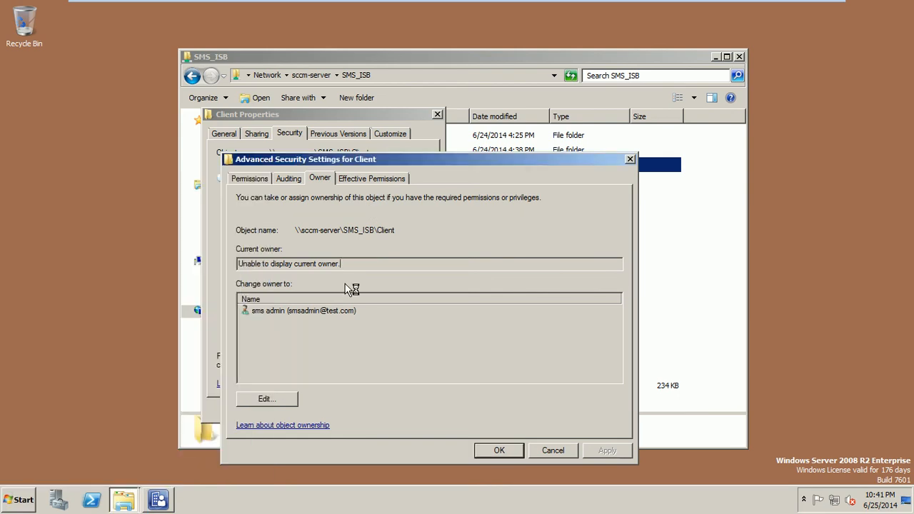
Step: Minimize the SCCM-Server VM to the host desktop and show the running VM previews
{"action": "mouse_move", "coordinate": [578, 4]}
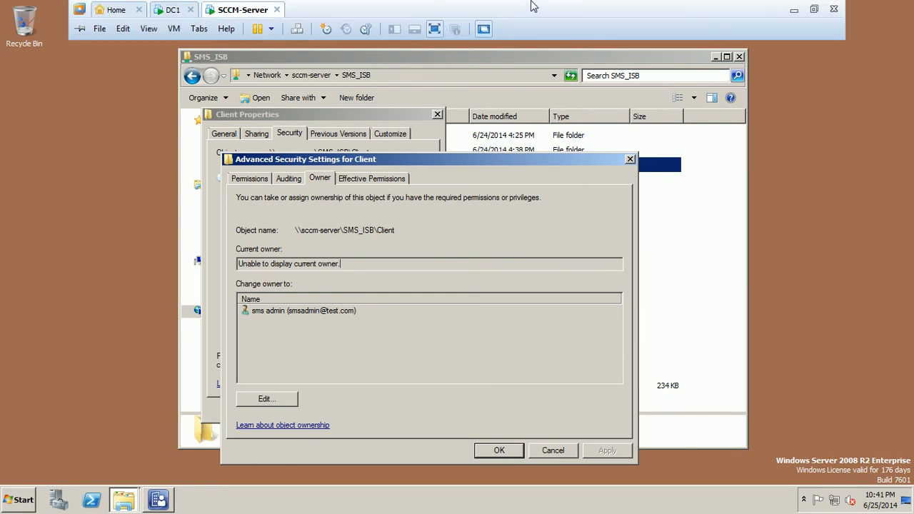
{"action": "left_click", "coordinate": [793, 9]}
{"action": "left_click", "coordinate": [437, 503]}
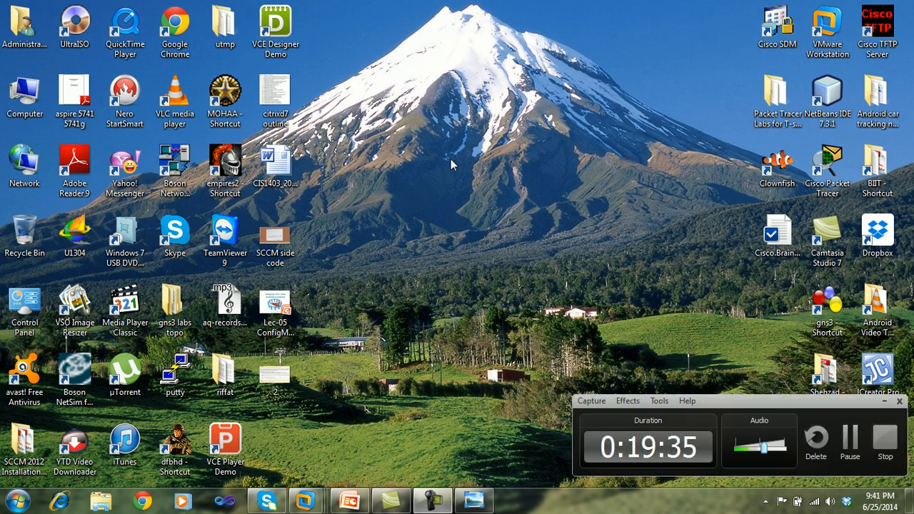
{"action": "left_click", "coordinate": [851, 439]}
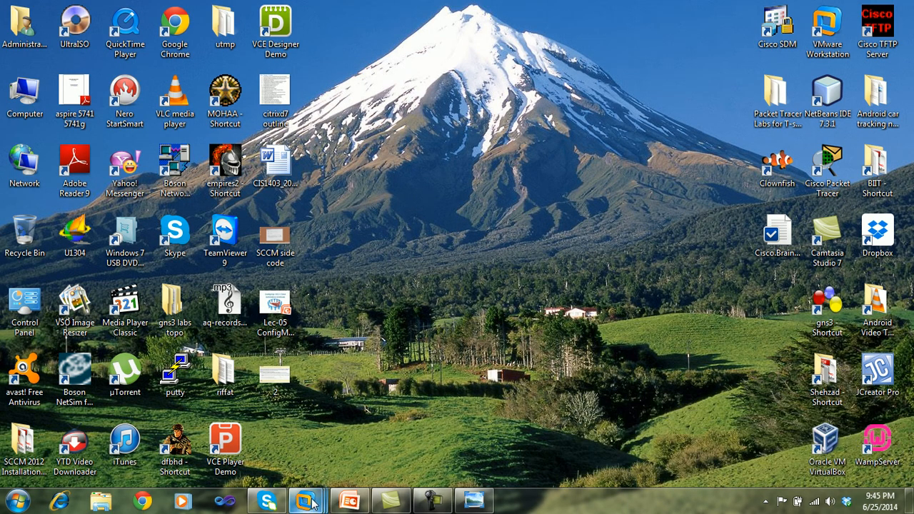
Step: Switch back to the SCCM-Server VM and run \\sccm-server to list its shares
{"action": "mouse_move", "coordinate": [307, 501]}
{"action": "left_click", "coordinate": [387, 433]}
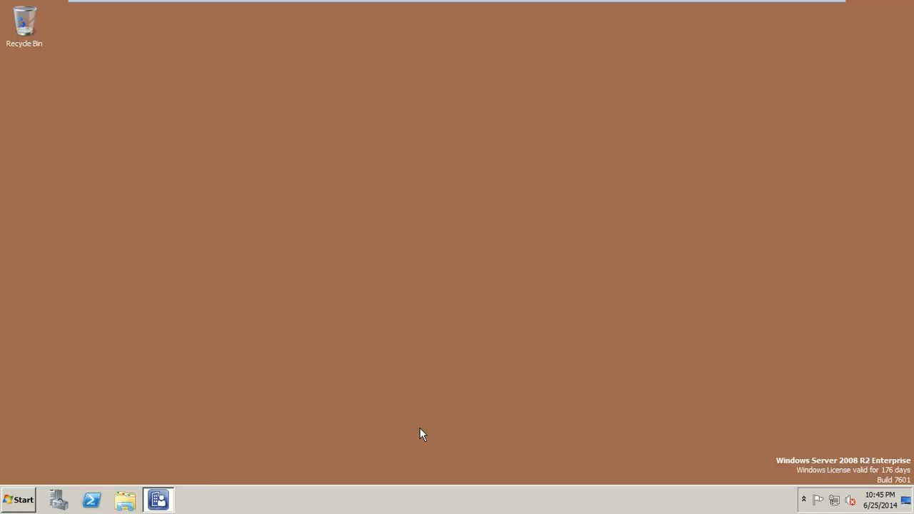
{"action": "left_click", "coordinate": [20, 500]}
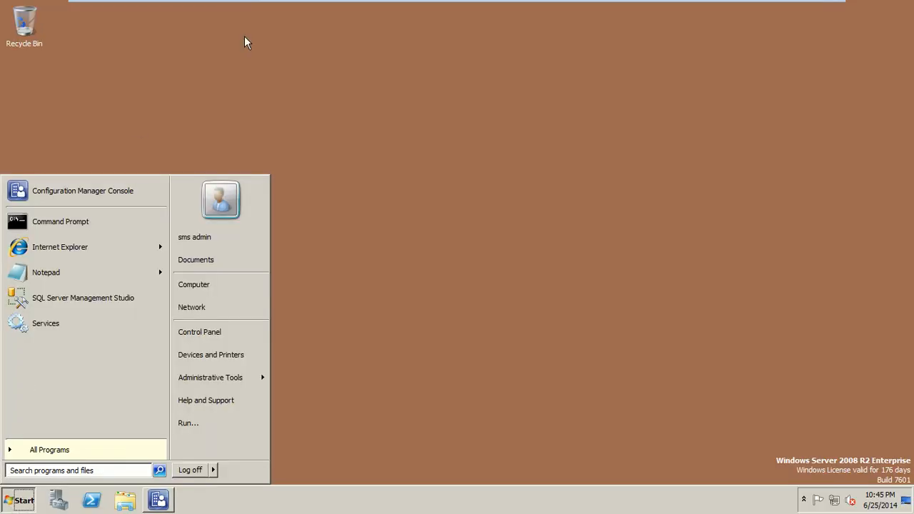
{"action": "left_click", "coordinate": [187, 423]}
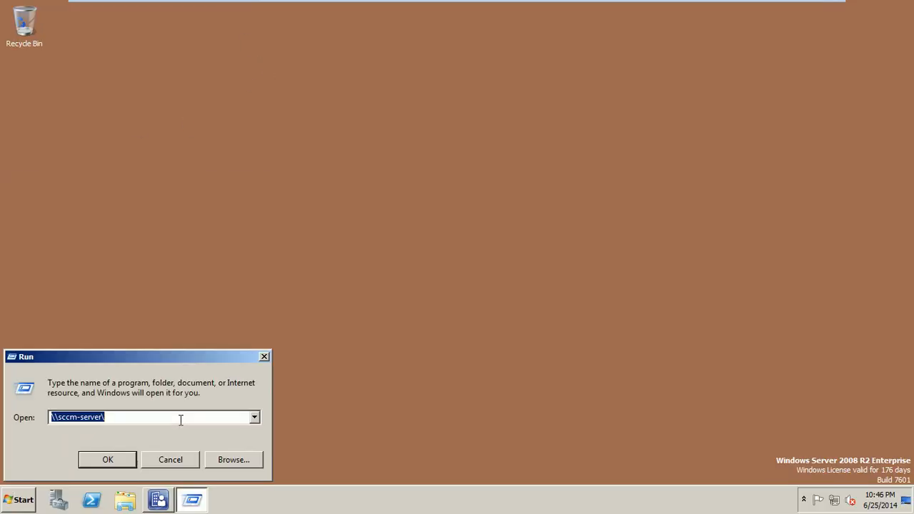
{"action": "left_click", "coordinate": [114, 455]}
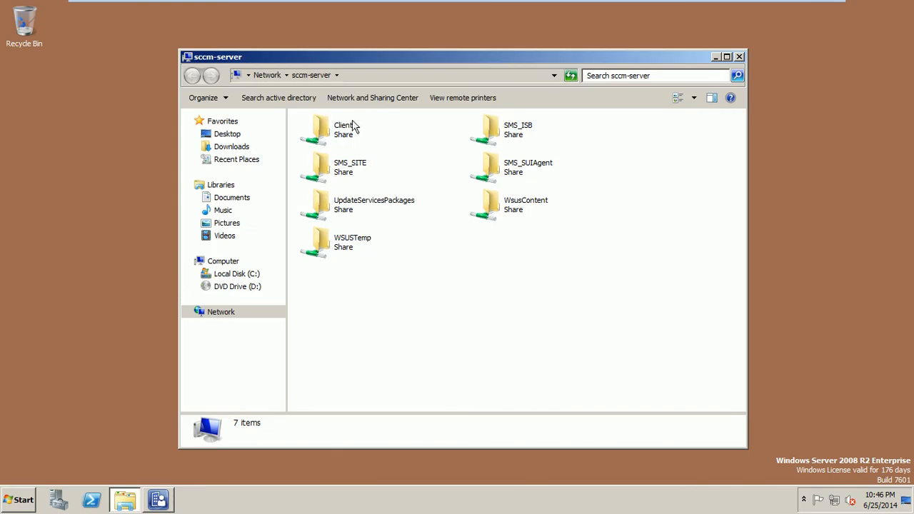
Step: Open the Client share to view its setup files, then close the window
{"action": "double_click", "coordinate": [344, 136]}
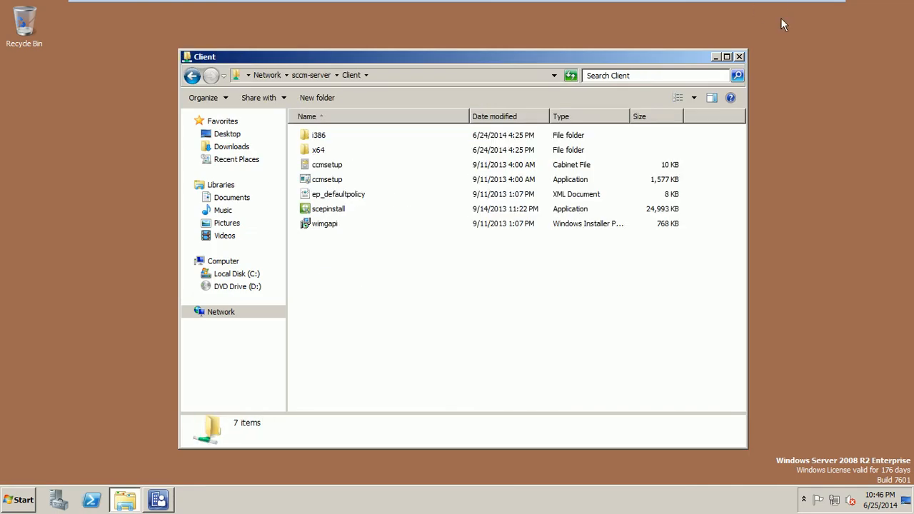
{"action": "left_click", "coordinate": [739, 57]}
{"action": "left_click", "coordinate": [19, 499]}
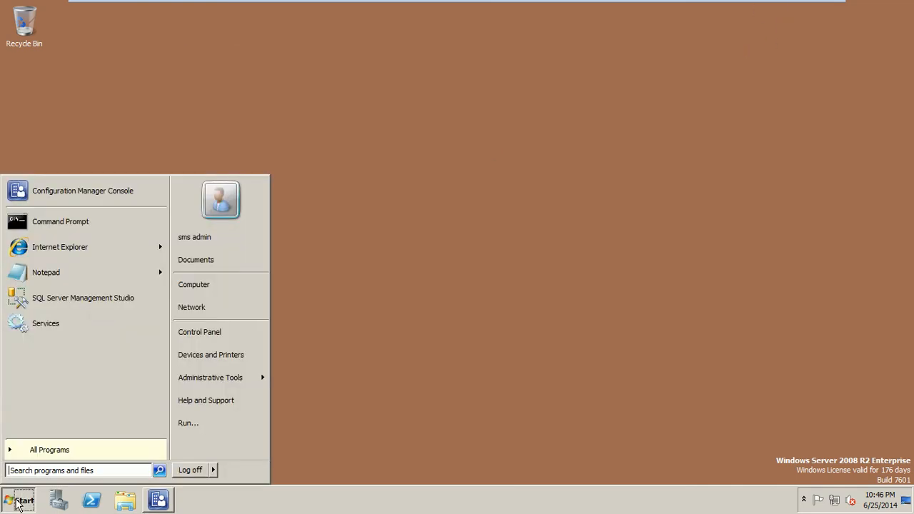
Step: Check that the admin account has Full control on Local Disk (C:), then close the windows without changes
{"action": "left_click", "coordinate": [209, 284]}
{"action": "right_click", "coordinate": [347, 157]}
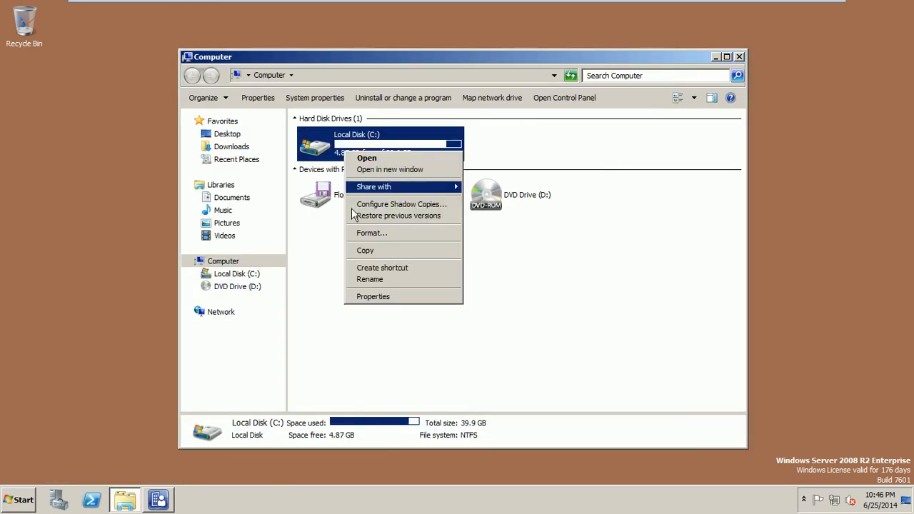
{"action": "left_click", "coordinate": [363, 295]}
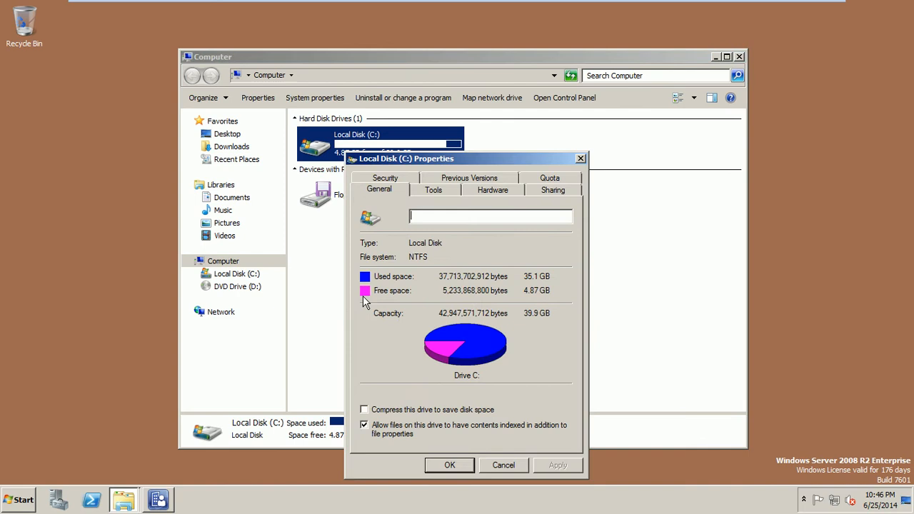
{"action": "left_click", "coordinate": [405, 179]}
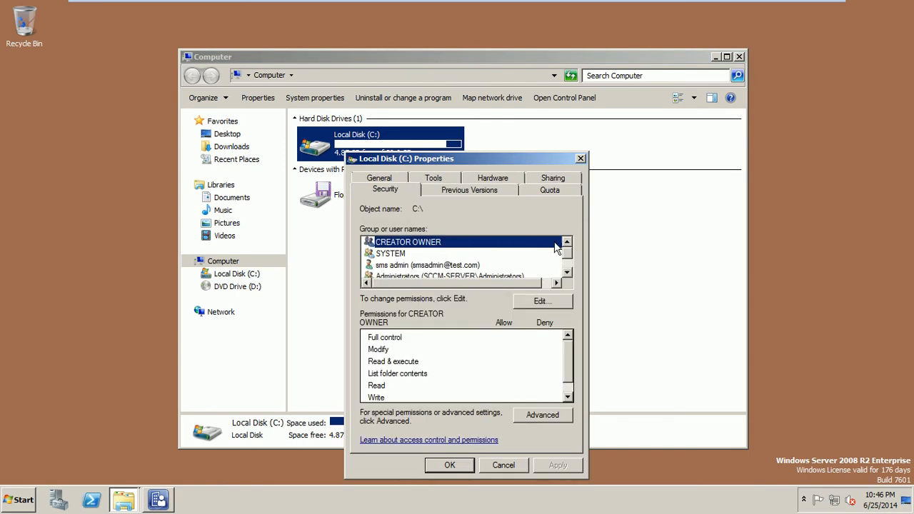
{"action": "left_click", "coordinate": [453, 268]}
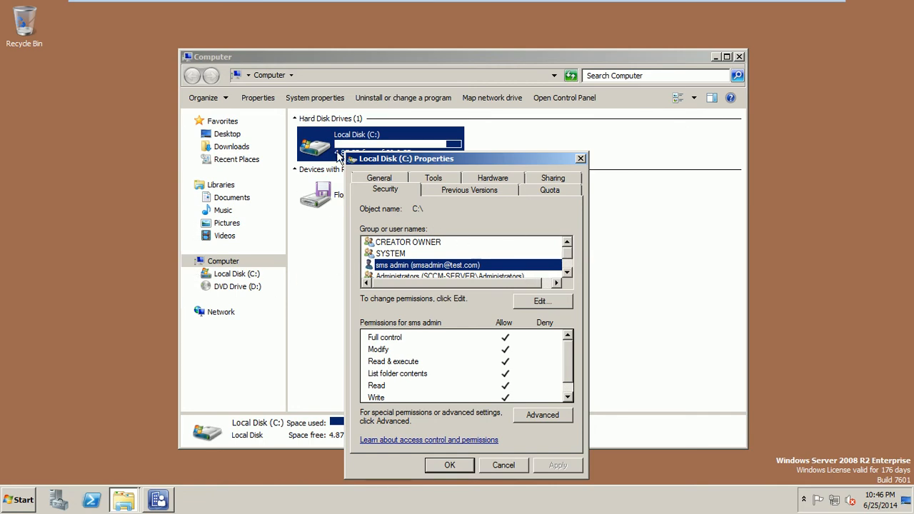
{"action": "left_click", "coordinate": [503, 466]}
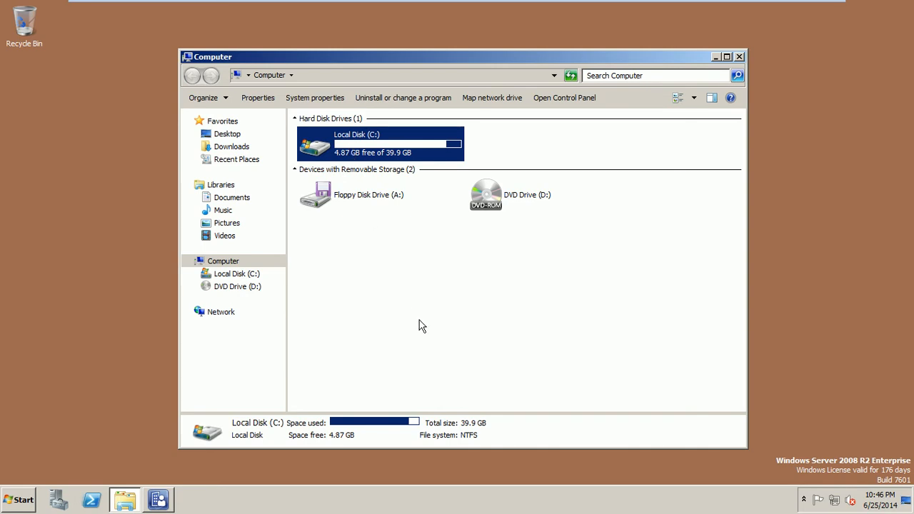
{"action": "left_click", "coordinate": [737, 57]}
Step: Open the sccm-server Client share, inspect the ccmsetup cabinet and application files, then close the folder
{"action": "left_click", "coordinate": [18, 500]}
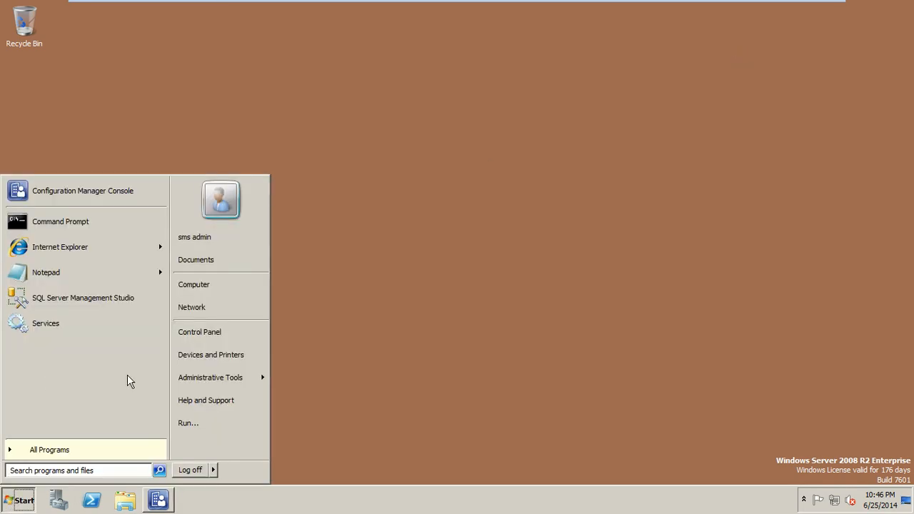
{"action": "left_click", "coordinate": [181, 421]}
{"action": "left_click", "coordinate": [124, 459]}
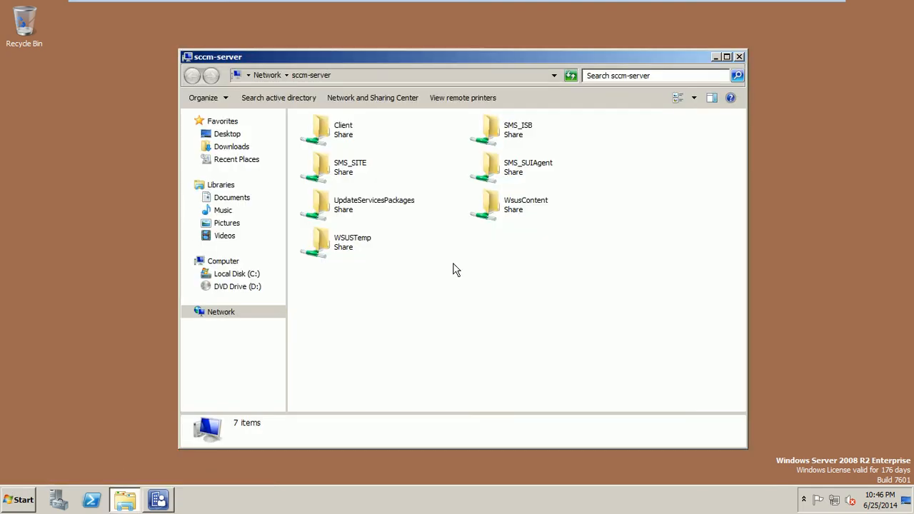
{"action": "double_click", "coordinate": [340, 130]}
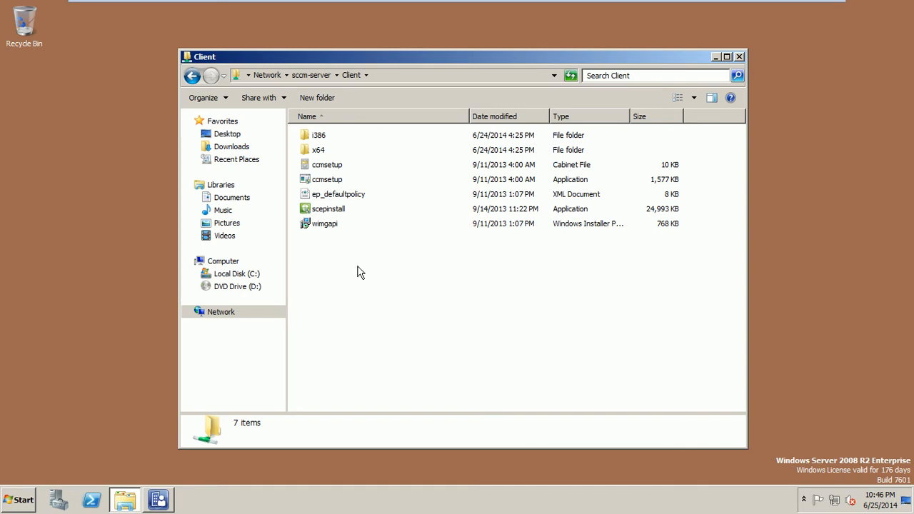
{"action": "left_click", "coordinate": [339, 169]}
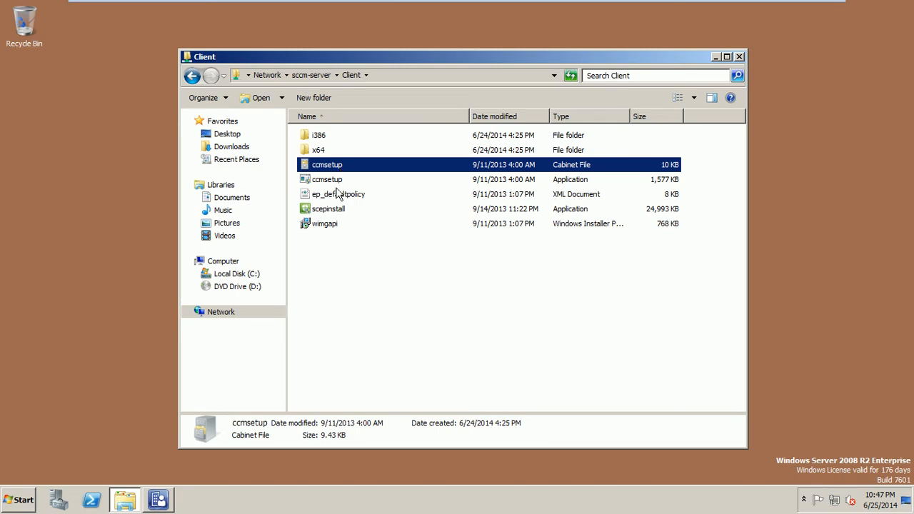
{"action": "left_click", "coordinate": [337, 184]}
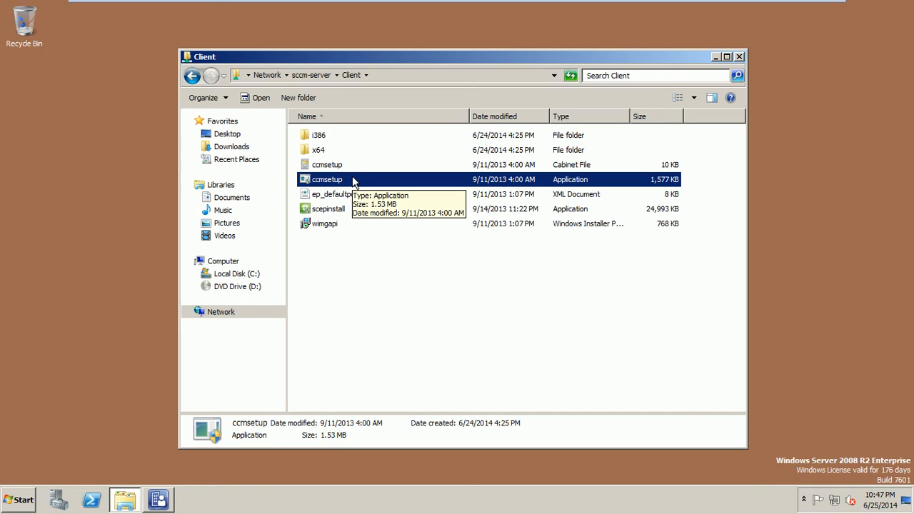
{"action": "left_click", "coordinate": [739, 57]}
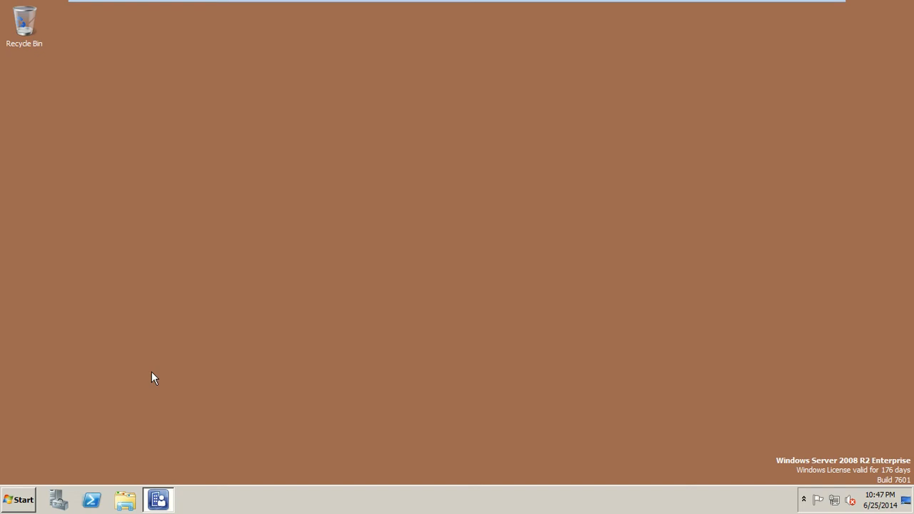
Step: Open a Command Prompt via Run 'cmd', change to C:\Program Files and list its folders with dir
{"action": "left_click", "coordinate": [20, 500]}
{"action": "left_click", "coordinate": [188, 428]}
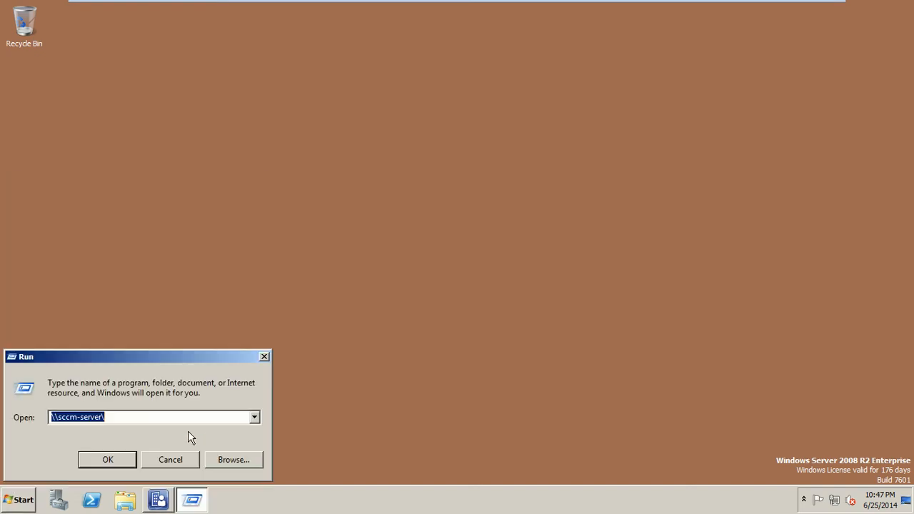
{"action": "type", "text": "cmd"}
{"action": "key", "text": "Return"}
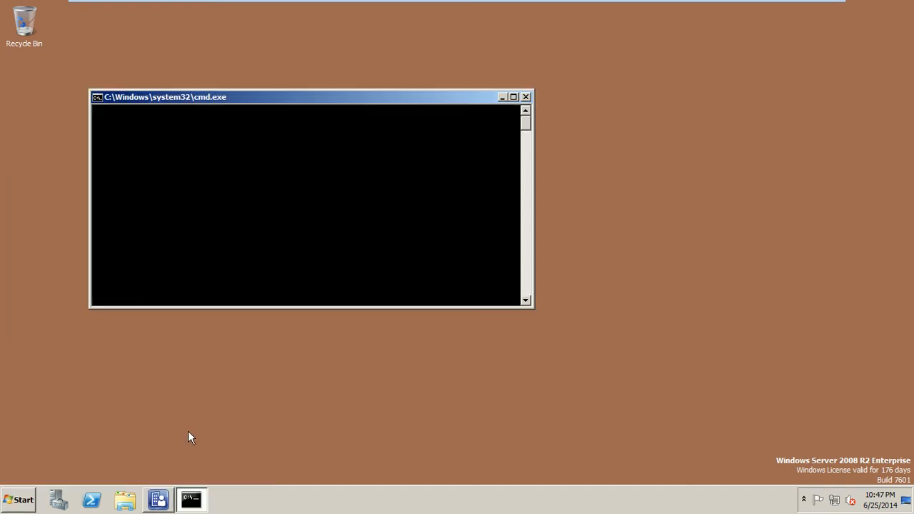
{"action": "left_click_drag", "start_coordinate": [422, 100], "coordinate": [550, 135]}
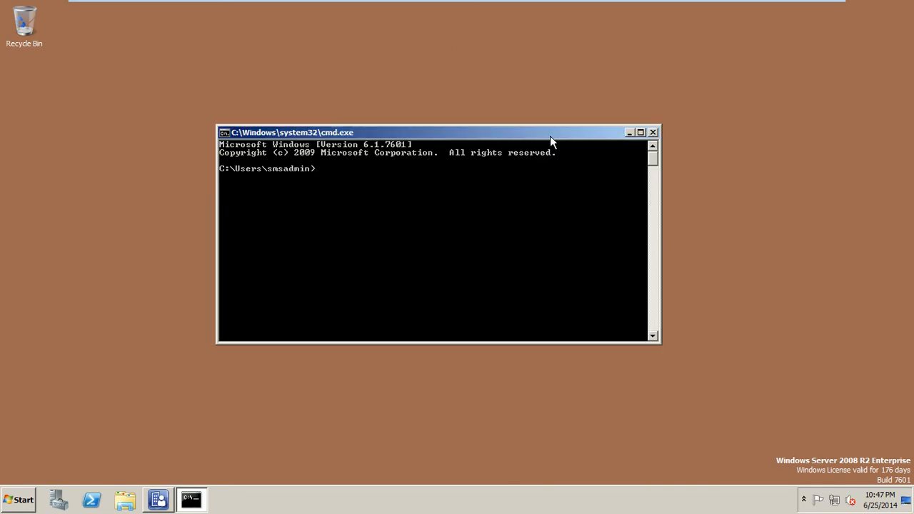
{"action": "type", "text": "cd \\program Files"}
{"action": "key", "text": "Return"}
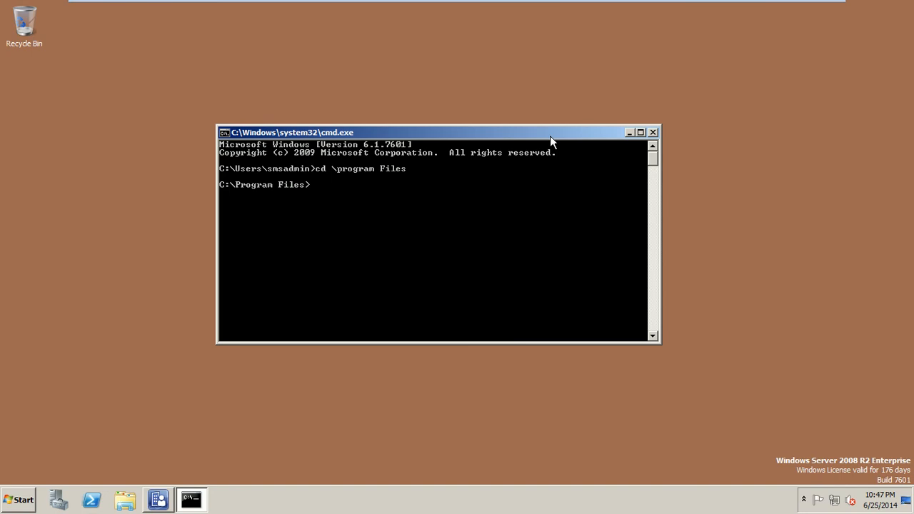
{"action": "type", "text": "dir"}
{"action": "key", "text": "Return"}
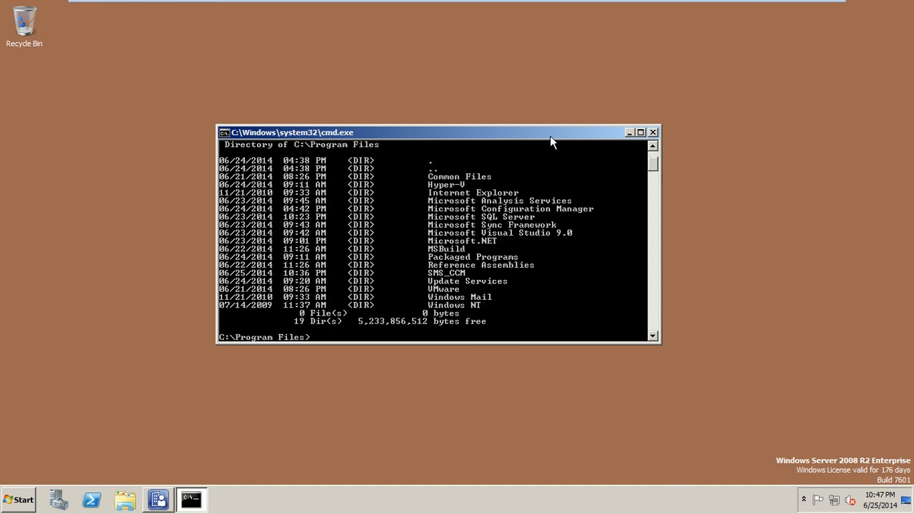
Step: Try to cd into Microsoft Configuration Manager, which returns Access is denied
{"action": "type", "text": "cd Mio"}
{"action": "key", "text": "BackSpace"}
{"action": "key", "text": "BackSpace"}
{"action": "type", "text": "crosoft Cofi"}
{"action": "key", "text": "BackSpace"}
{"action": "key", "text": "BackSpace"}
{"action": "type", "text": "nfiguratio"}
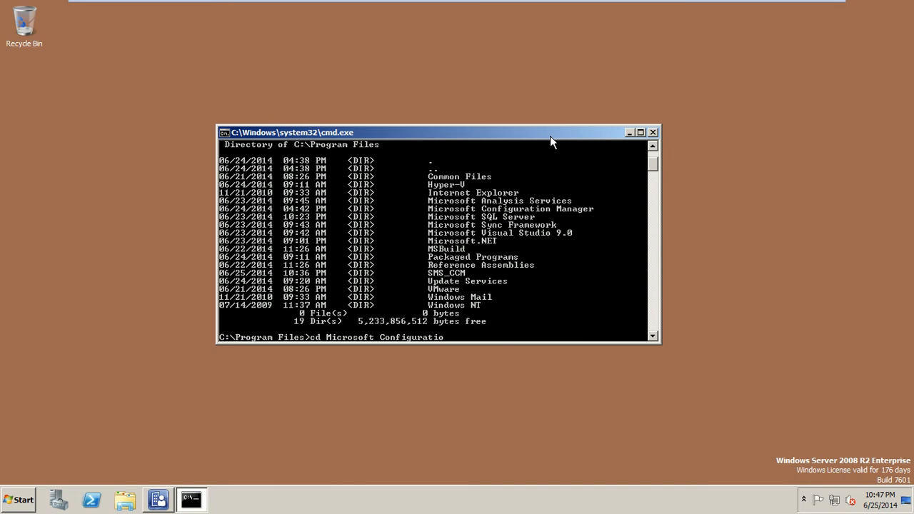
{"action": "type", "text": "n Manager"}
{"action": "key", "text": "Return"}
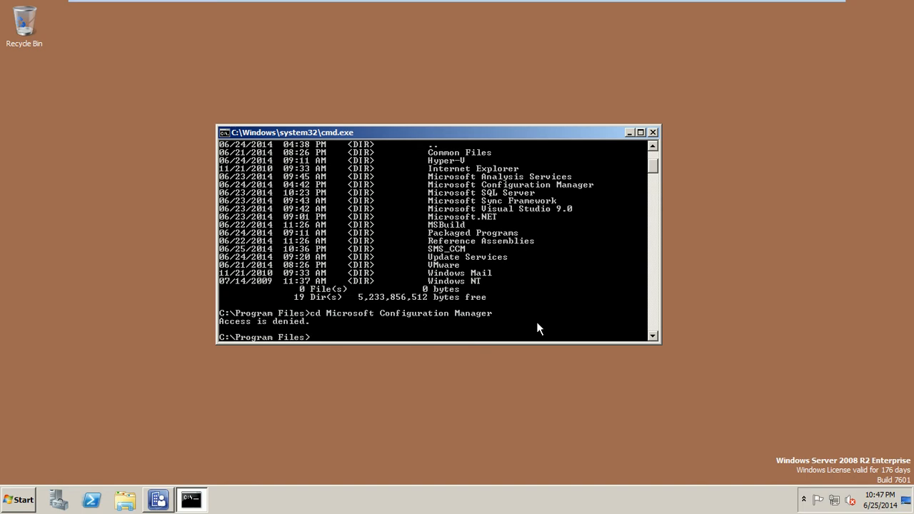
Step: Browse to C:\Program Files and open Advanced security settings for the Microsoft Configuration Manager folder
{"action": "left_click", "coordinate": [22, 500]}
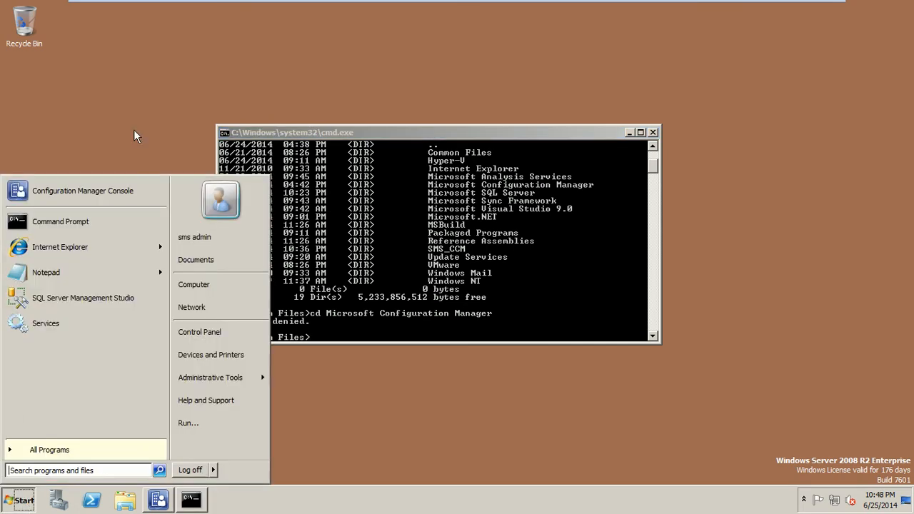
{"action": "left_click", "coordinate": [209, 288]}
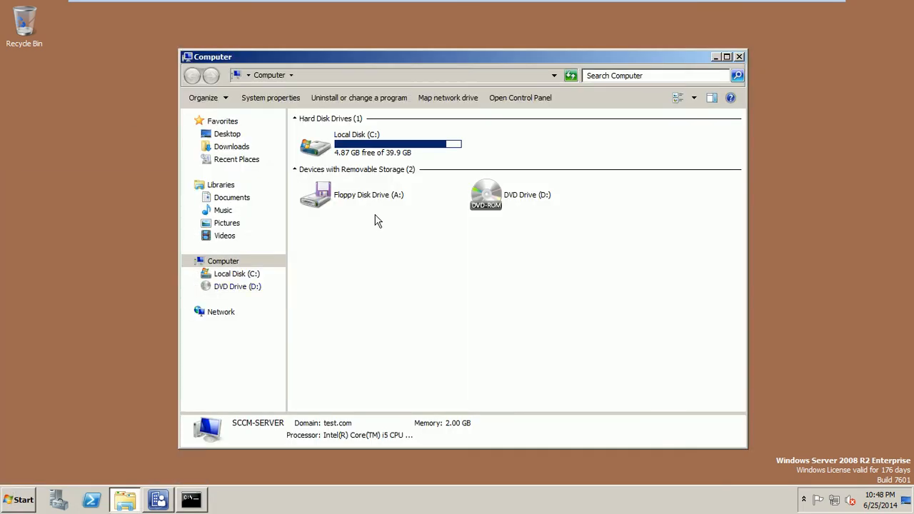
{"action": "double_click", "coordinate": [378, 163]}
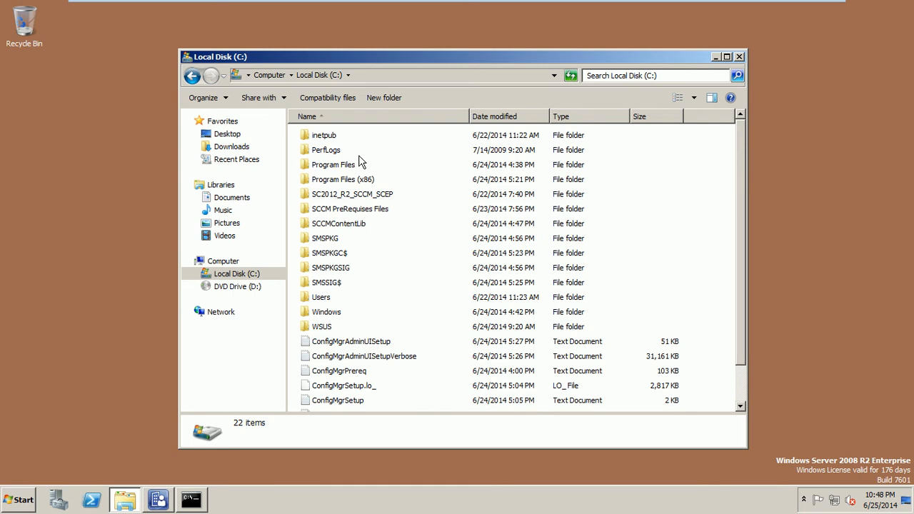
{"action": "double_click", "coordinate": [350, 167]}
{"action": "left_click", "coordinate": [343, 198]}
{"action": "right_click", "coordinate": [343, 199]}
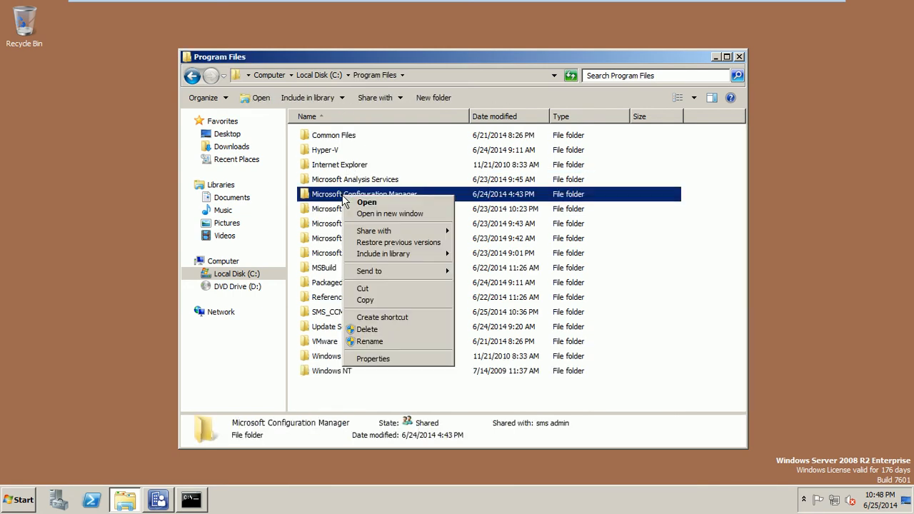
{"action": "left_click", "coordinate": [379, 359]}
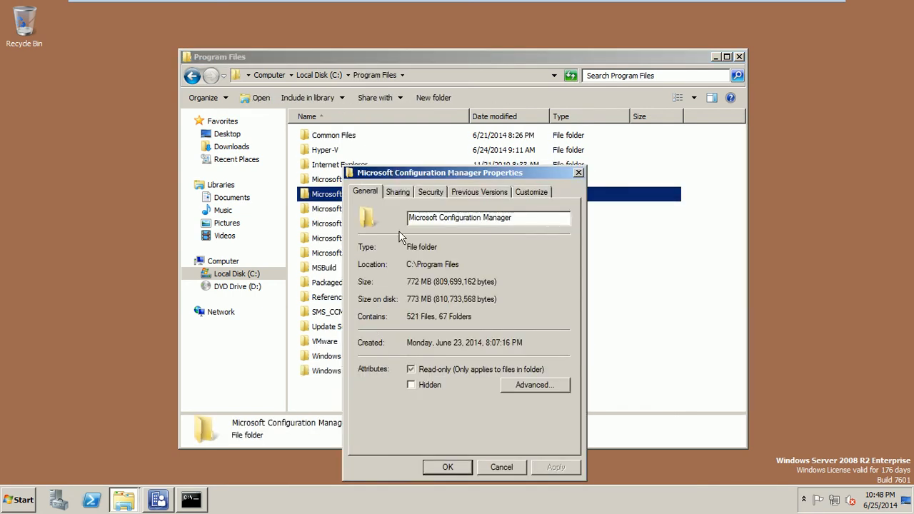
{"action": "left_click", "coordinate": [429, 192]}
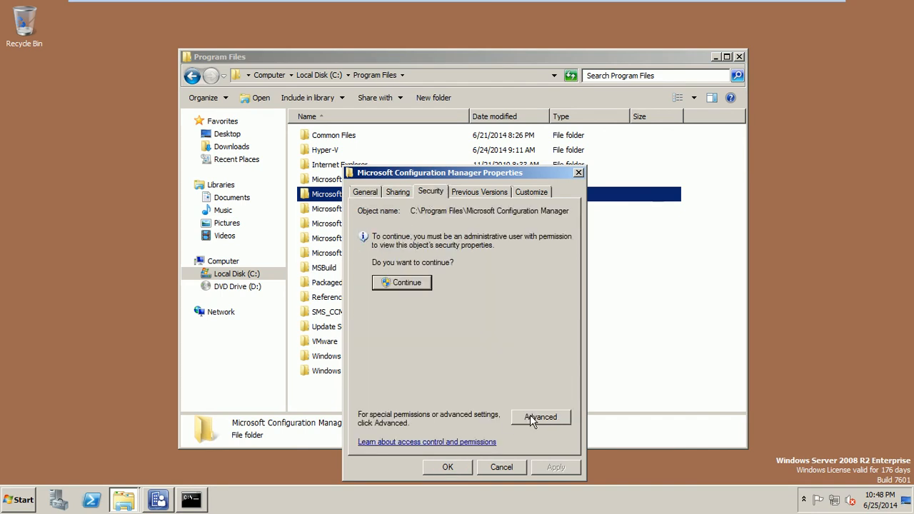
{"action": "left_click", "coordinate": [532, 421]}
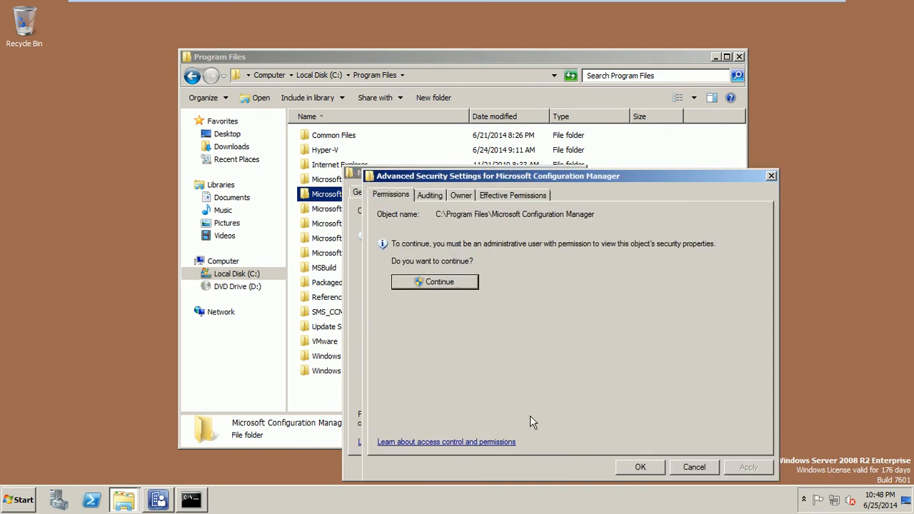
Step: Review the folder's owner, auditing and effective permissions, then continue with administrator rights to edit permissions
{"action": "left_click", "coordinate": [457, 197]}
{"action": "left_click", "coordinate": [432, 197]}
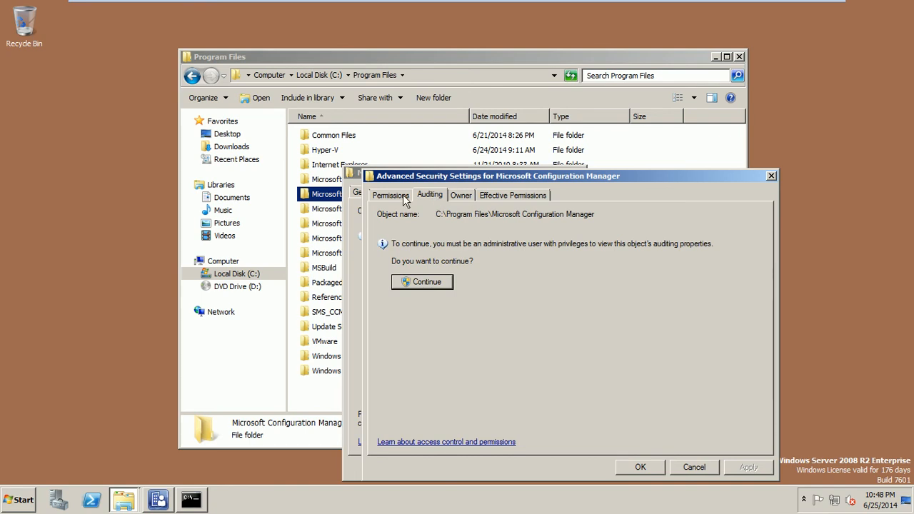
{"action": "left_click", "coordinate": [404, 199]}
{"action": "left_click", "coordinate": [483, 199]}
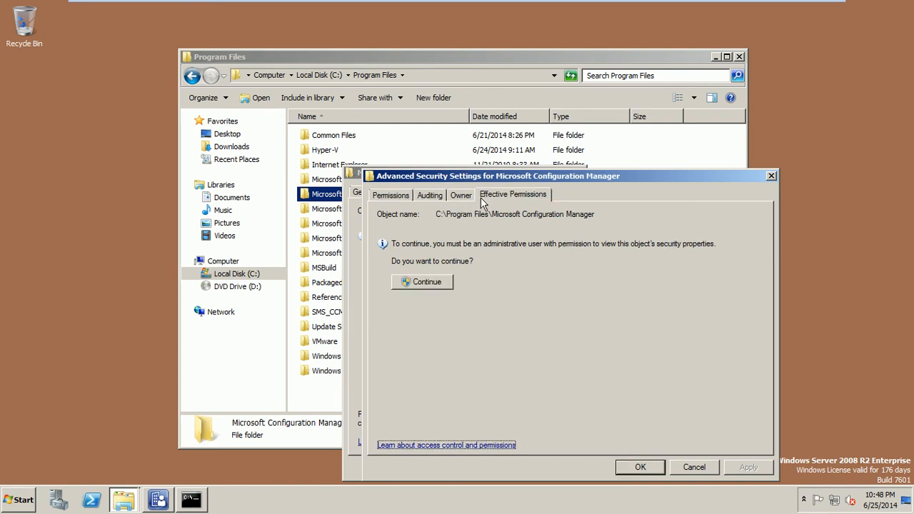
{"action": "left_click", "coordinate": [399, 197]}
{"action": "left_click", "coordinate": [451, 283]}
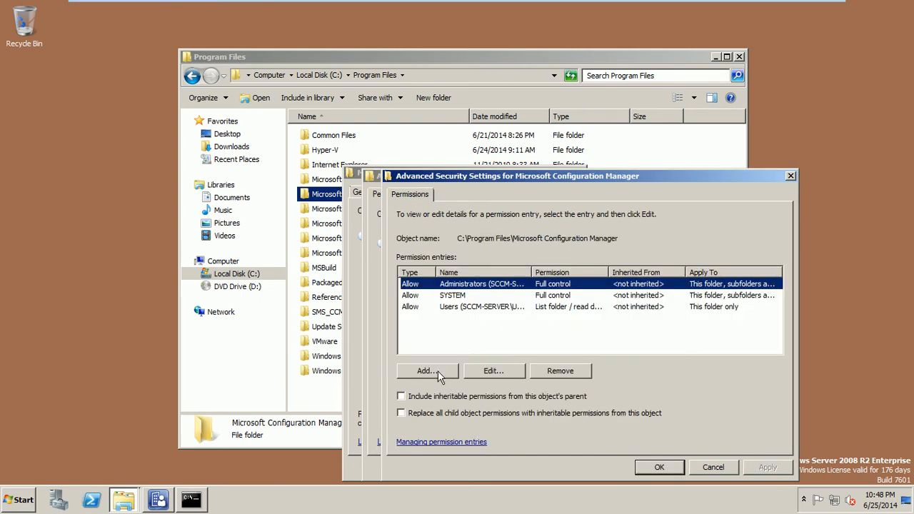
{"action": "left_click_drag", "start_coordinate": [531, 272], "coordinate": [621, 238]}
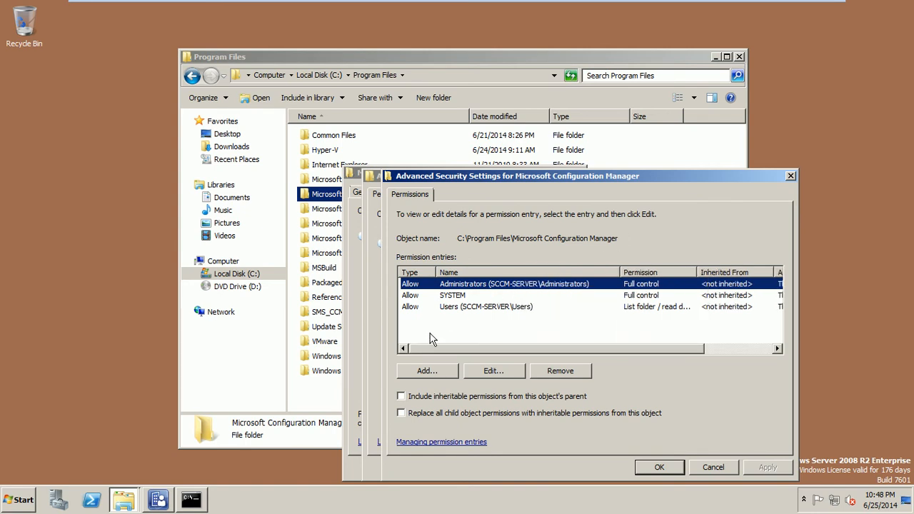
Step: Add a Domain Admins entry with Full control, applied only to objects within this container
{"action": "left_click", "coordinate": [430, 372]}
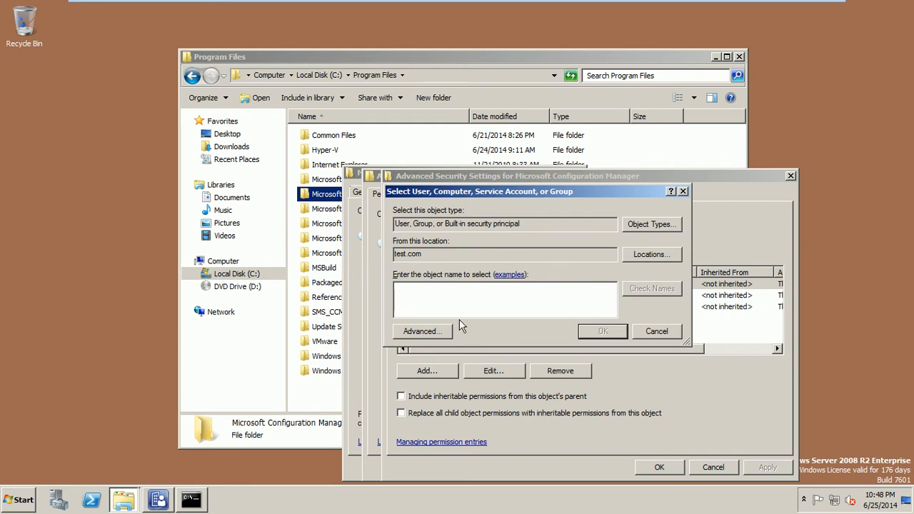
{"action": "type", "text": "domai"}
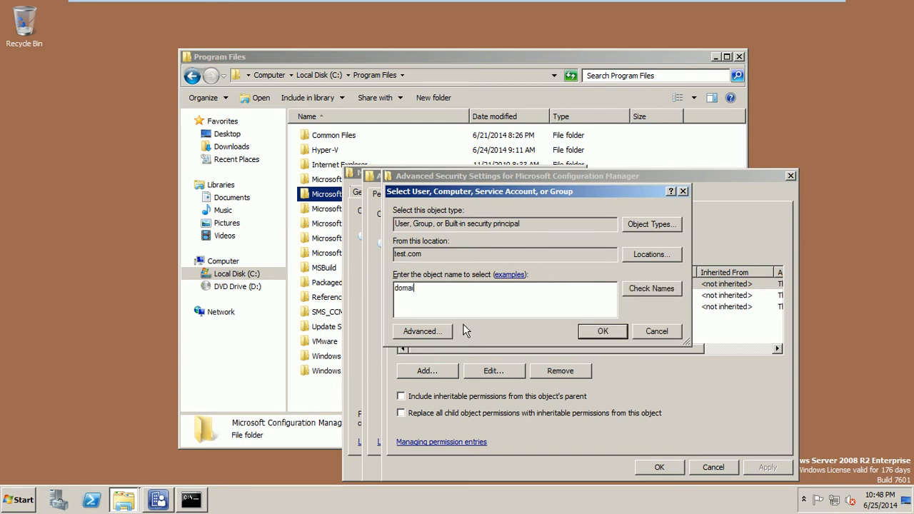
{"action": "left_click", "coordinate": [648, 285]}
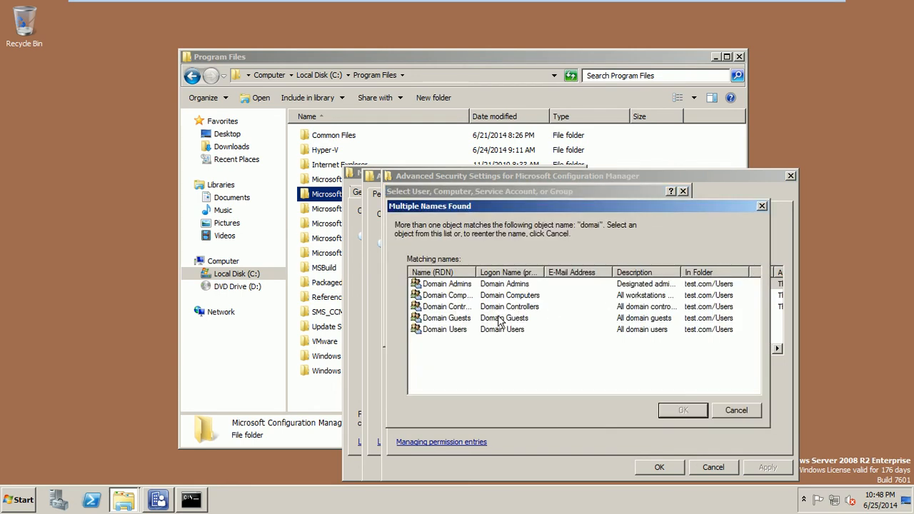
{"action": "double_click", "coordinate": [460, 284]}
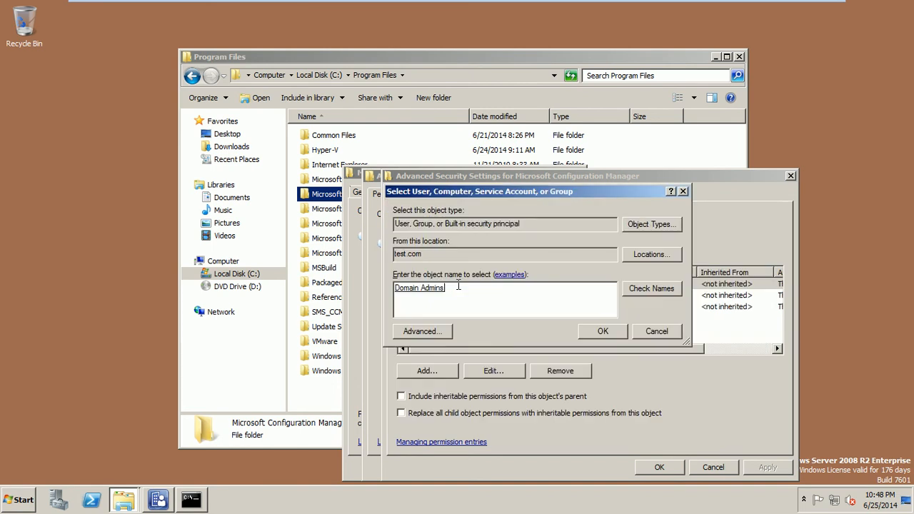
{"action": "left_click", "coordinate": [603, 331]}
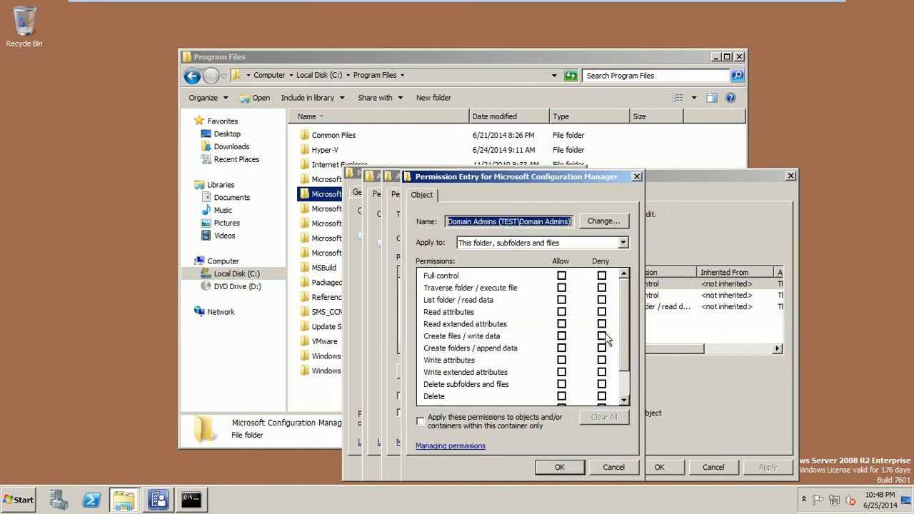
{"action": "left_click", "coordinate": [561, 275]}
{"action": "left_click_drag", "start_coordinate": [626, 306], "coordinate": [628, 337]}
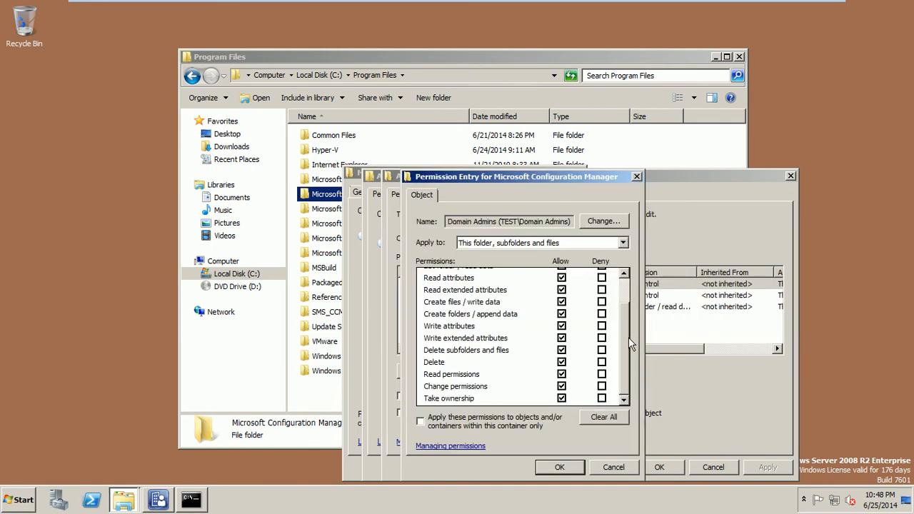
{"action": "left_click", "coordinate": [517, 426]}
{"action": "left_click", "coordinate": [555, 465]}
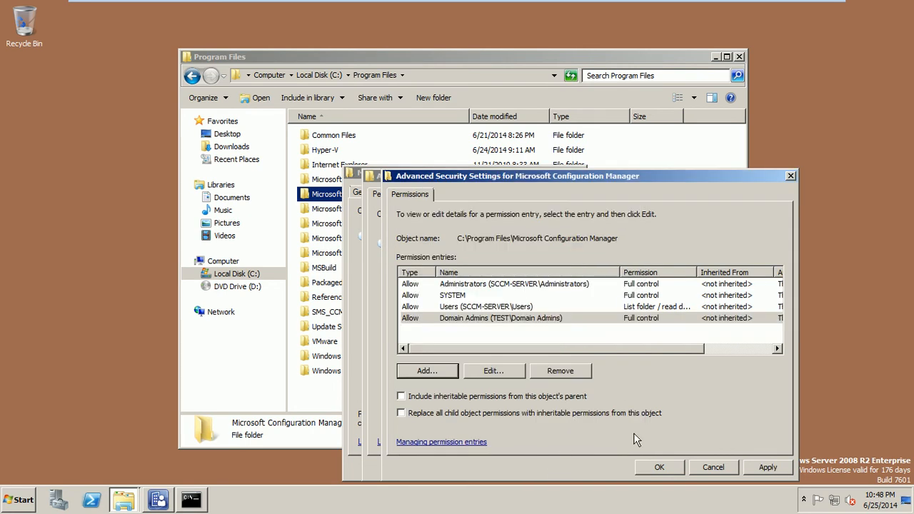
Step: Apply the permission change, close the security dialogs and Properties, and open the Microsoft Configuration Manager folder
{"action": "left_click", "coordinate": [780, 470]}
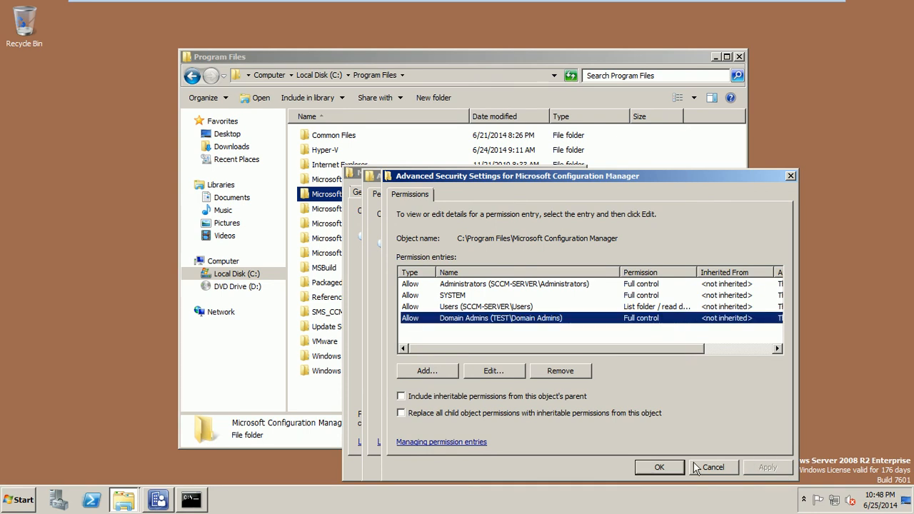
{"action": "left_click", "coordinate": [657, 467]}
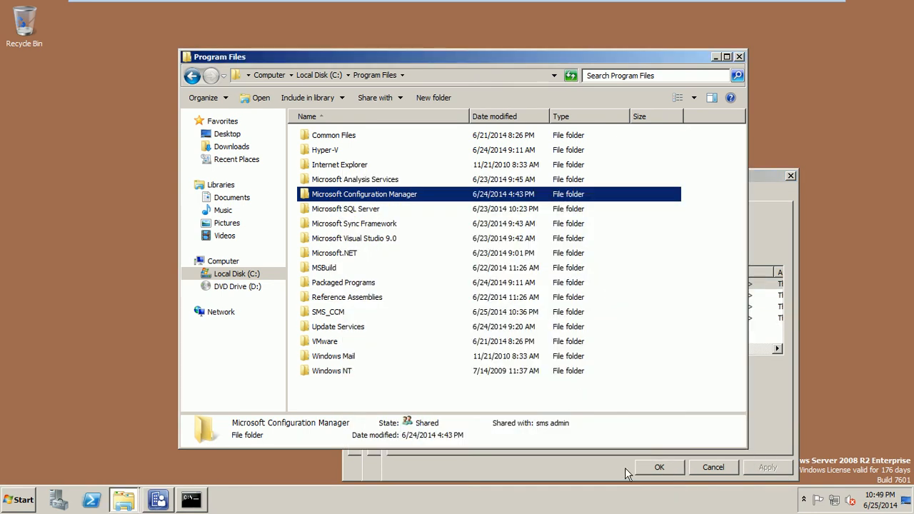
{"action": "left_click", "coordinate": [625, 468]}
{"action": "left_click", "coordinate": [657, 467]}
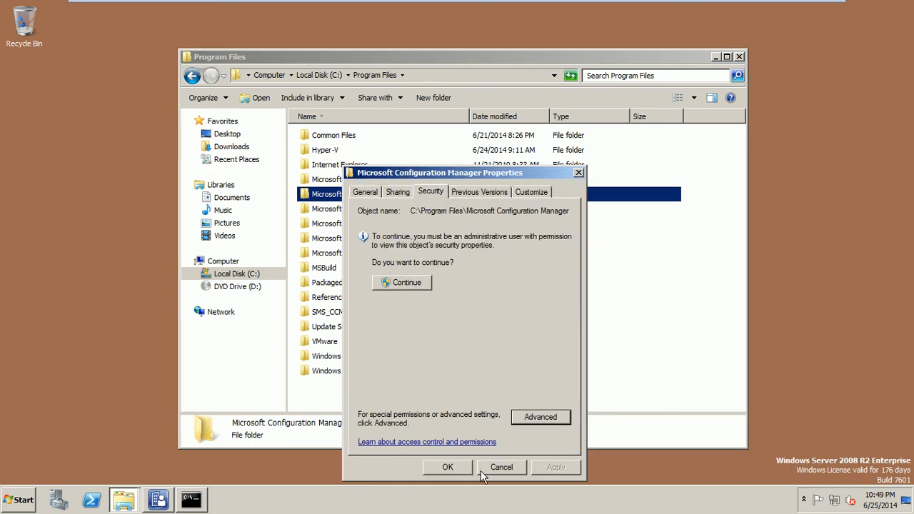
{"action": "left_click", "coordinate": [464, 468]}
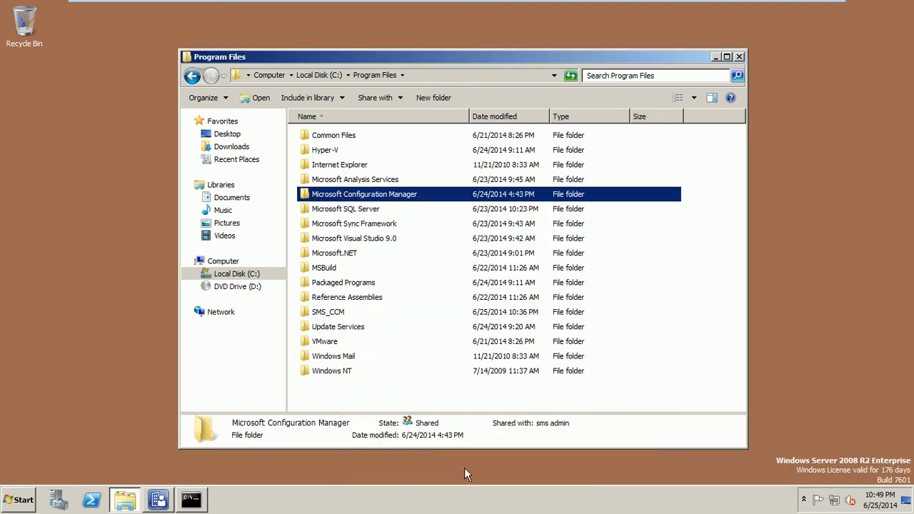
{"action": "double_click", "coordinate": [352, 195]}
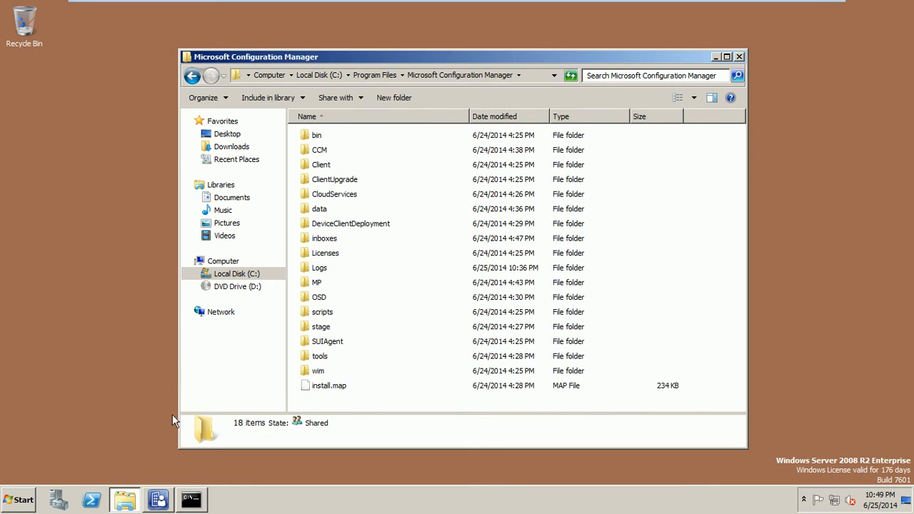
Step: Rerun the cd into Microsoft Configuration Manager in the existing console, then close that console
{"action": "left_click", "coordinate": [191, 499]}
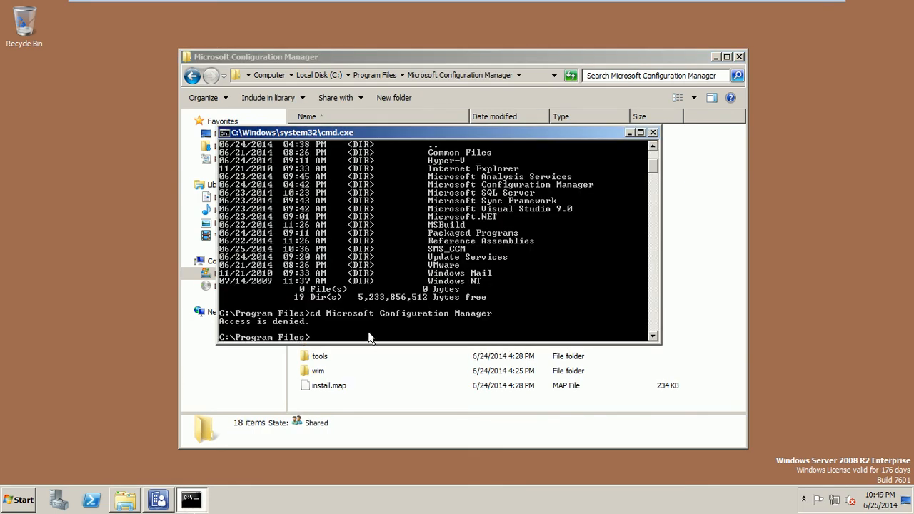
{"action": "key", "text": "Up"}
{"action": "key", "text": "Return"}
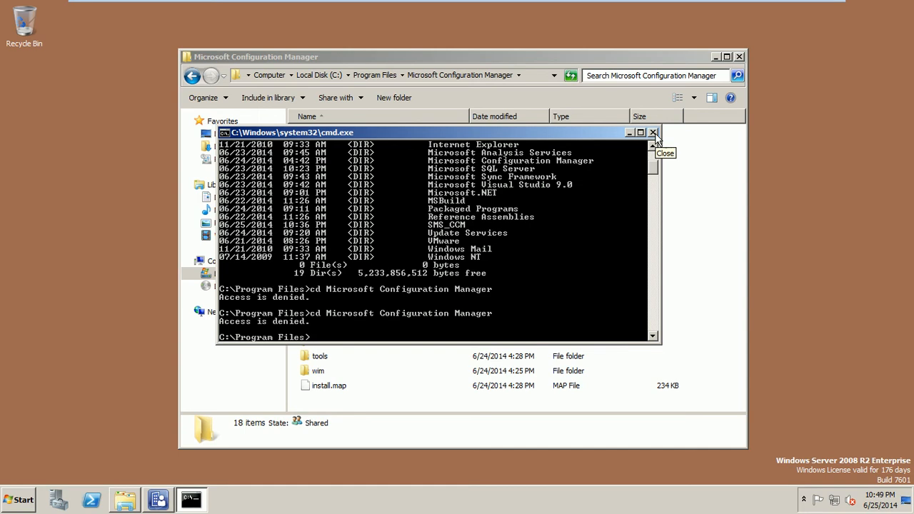
{"action": "left_click", "coordinate": [654, 133]}
Step: Open a new Command Prompt and change to C:\Program Files with cd "\Program Files"
{"action": "left_click", "coordinate": [19, 500]}
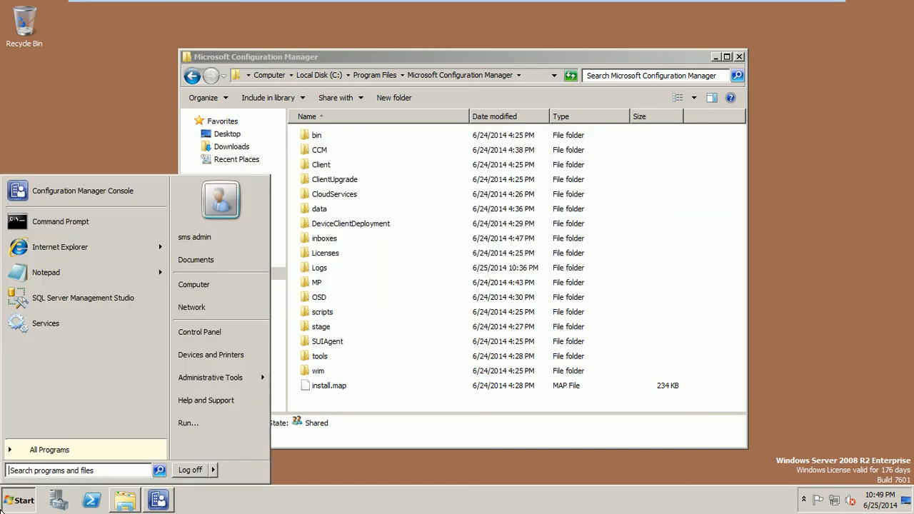
{"action": "left_click", "coordinate": [187, 423]}
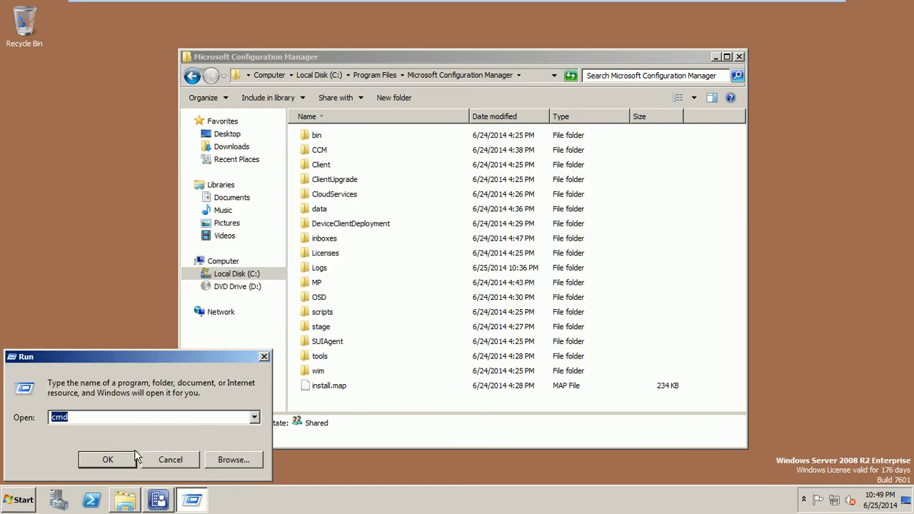
{"action": "left_click", "coordinate": [130, 452]}
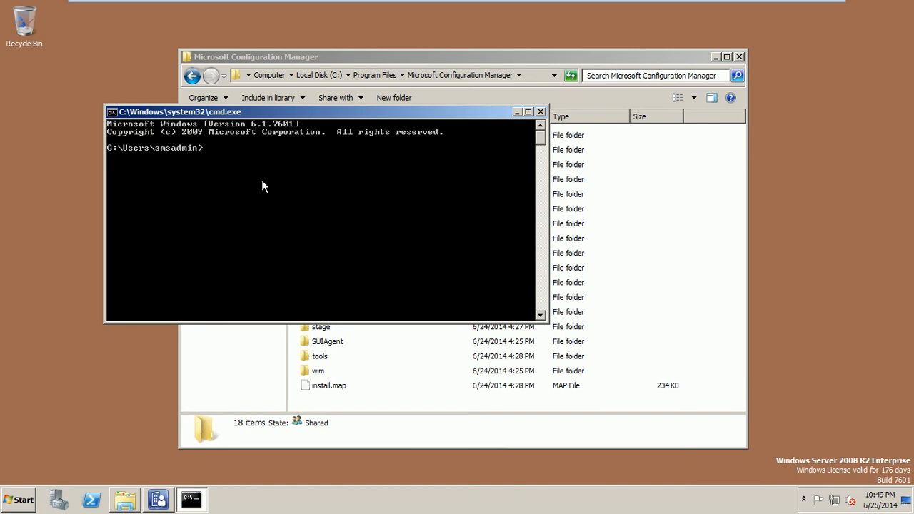
{"action": "type", "text": "cd"}
{"action": "left_click_drag", "start_coordinate": [287, 114], "coordinate": [311, 202]}
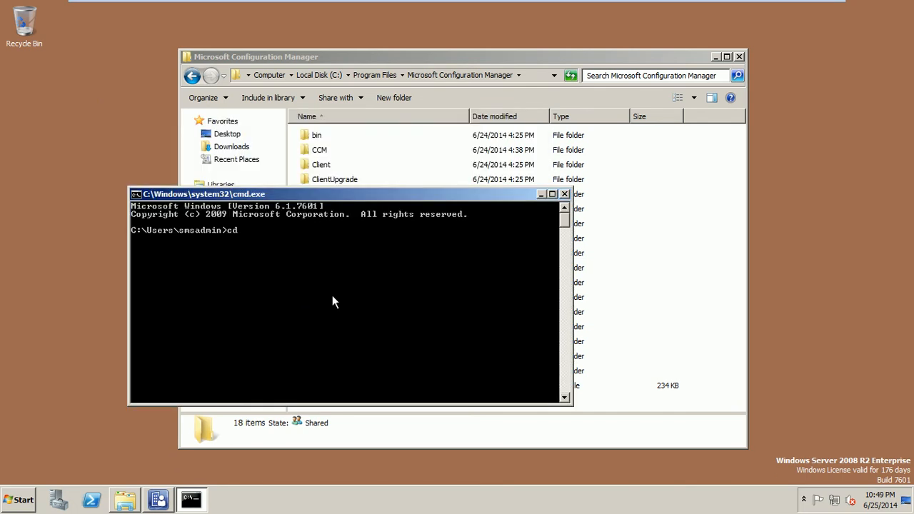
{"action": "type", "text": "Program Files"}
{"action": "key", "text": "Return"}
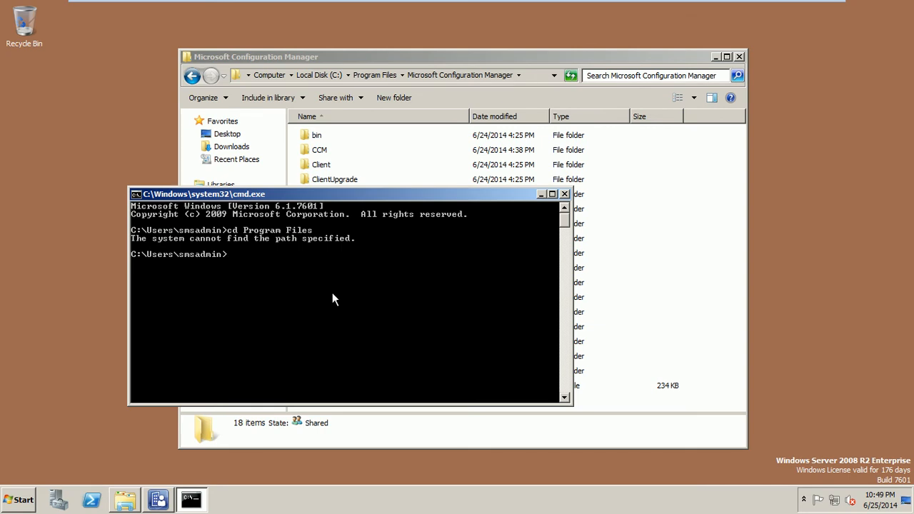
{"action": "type", "text": "cd \"\\Program Files\""}
{"action": "key", "text": "Return"}
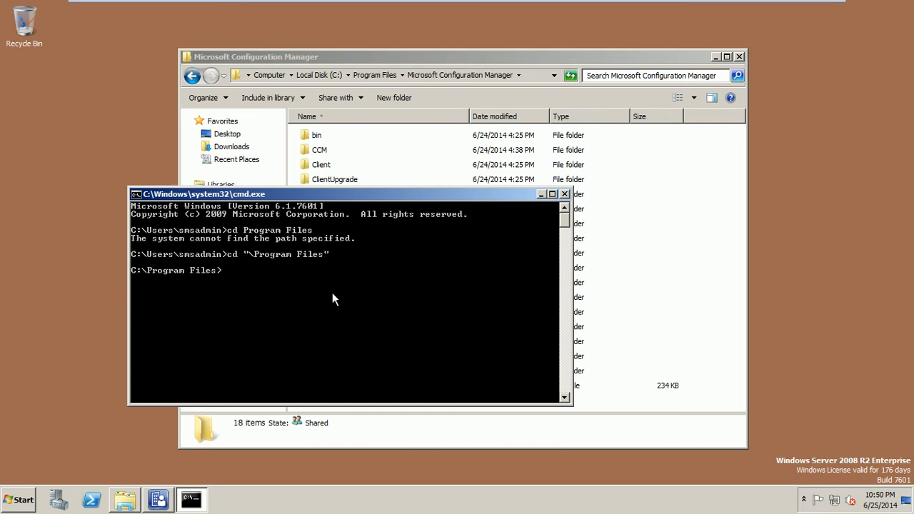
Step: List Program Files, retry entering Microsoft Configuration Manager (still denied), and exit the console
{"action": "type", "text": "dir"}
{"action": "key", "text": "Return"}
{"action": "type", "text": "cd Micr"}
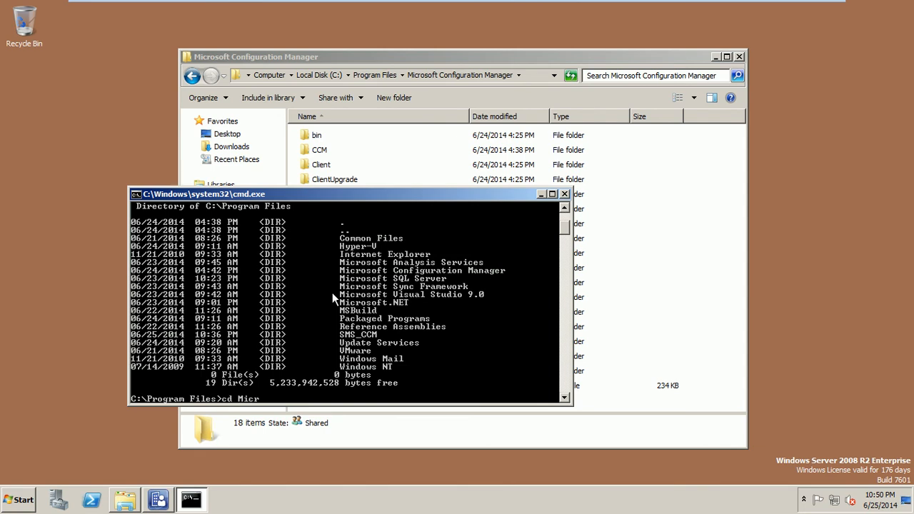
{"action": "type", "text": "osoft Configuration "}
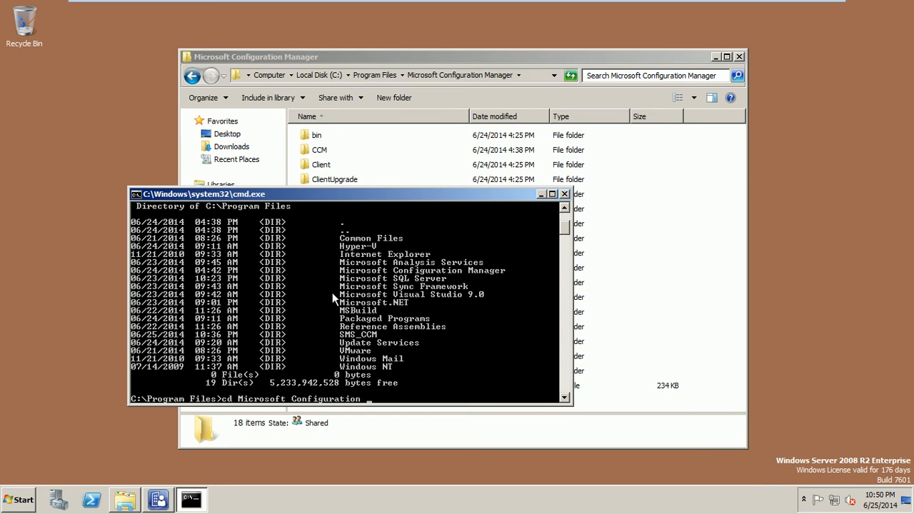
{"action": "type", "text": "Manager"}
{"action": "key", "text": "Return"}
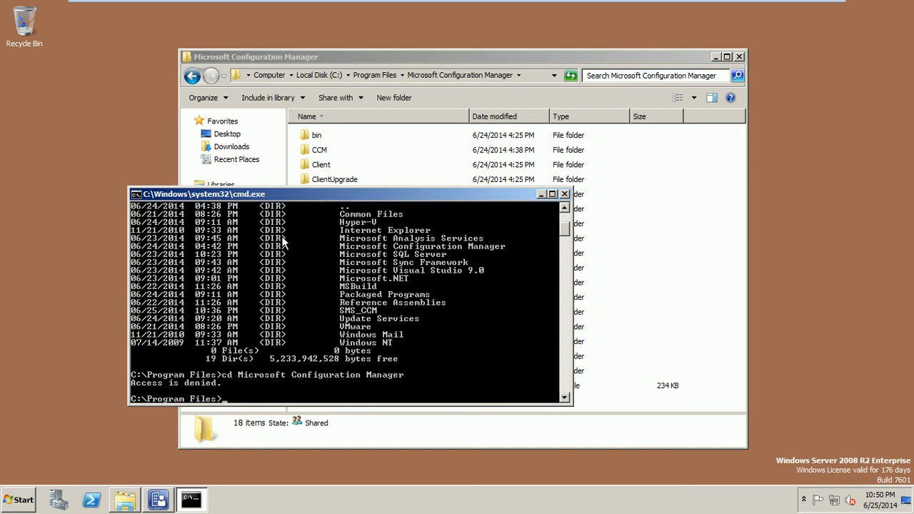
{"action": "left_click_drag", "start_coordinate": [400, 196], "coordinate": [413, 187]}
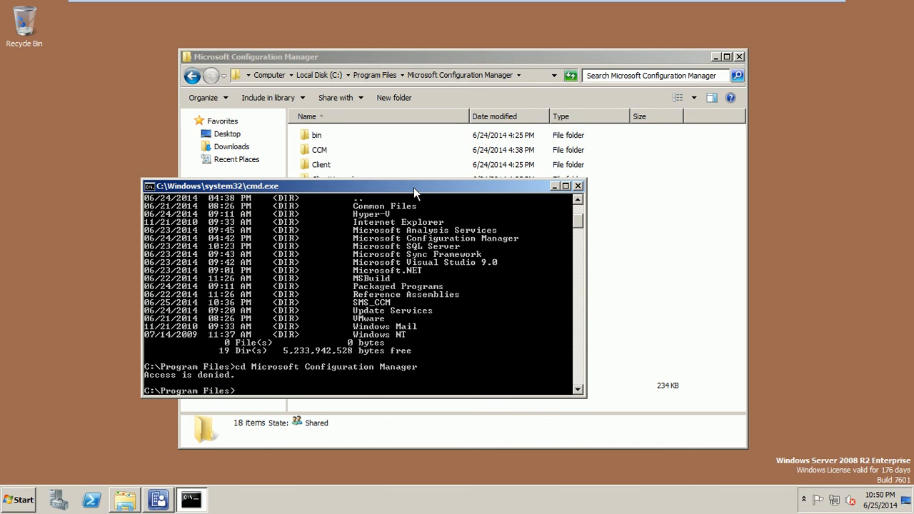
{"action": "type", "text": "d a"}
{"action": "key", "text": "BackSpace"}
{"action": "key", "text": "BackSpace"}
{"action": "key", "text": "BackSpace"}
{"action": "key", "text": "BackSpace"}
{"action": "type", "text": "exit"}
{"action": "key", "text": "Return"}
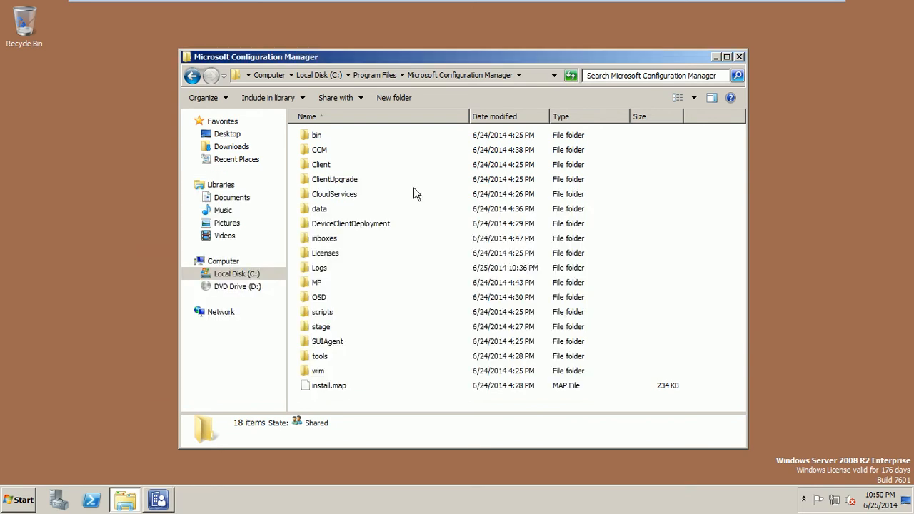
Step: Open a new Command Prompt and attempt cd program files
{"action": "left_click", "coordinate": [12, 510]}
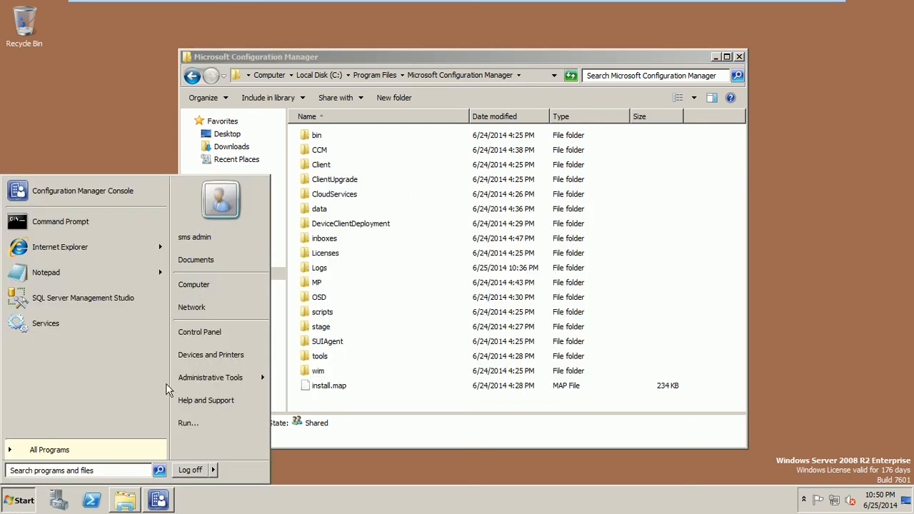
{"action": "left_click", "coordinate": [184, 422]}
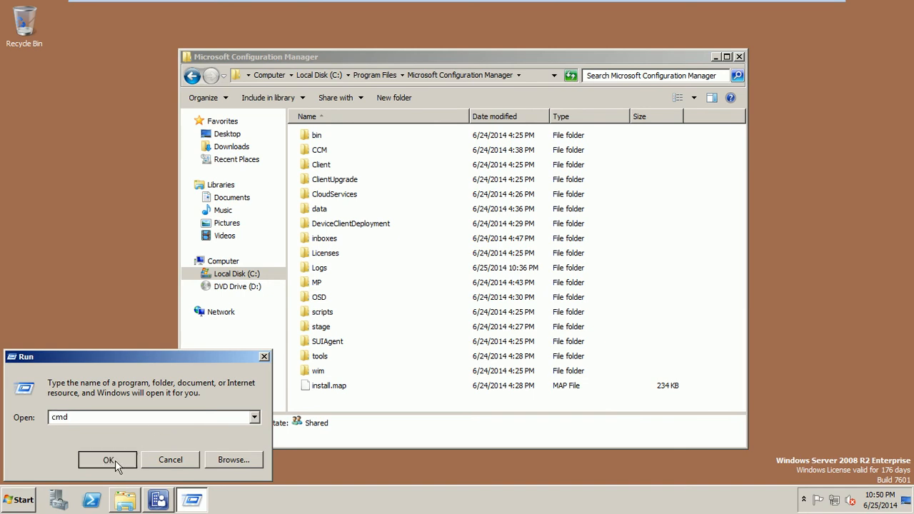
{"action": "left_click", "coordinate": [115, 459]}
{"action": "left_click_drag", "start_coordinate": [234, 21], "coordinate": [483, 262]}
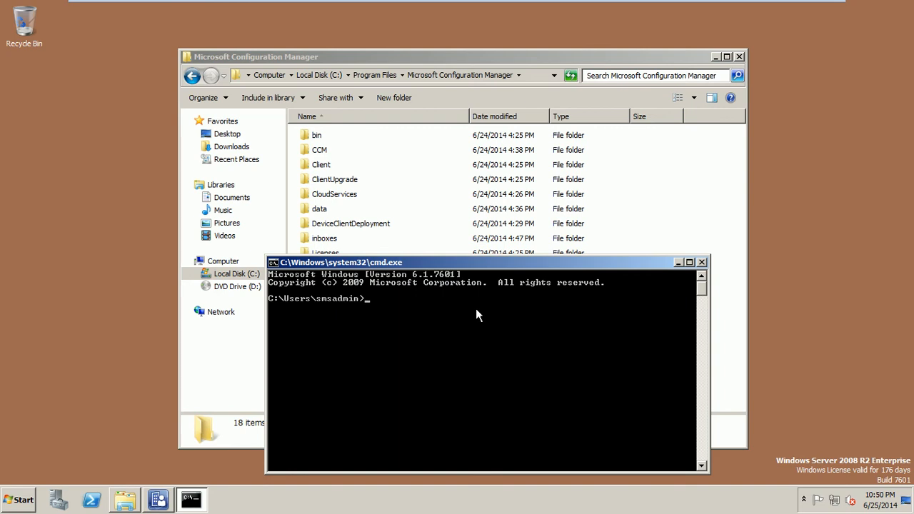
{"action": "type", "text": "cd program files"}
{"action": "key", "text": "Return"}
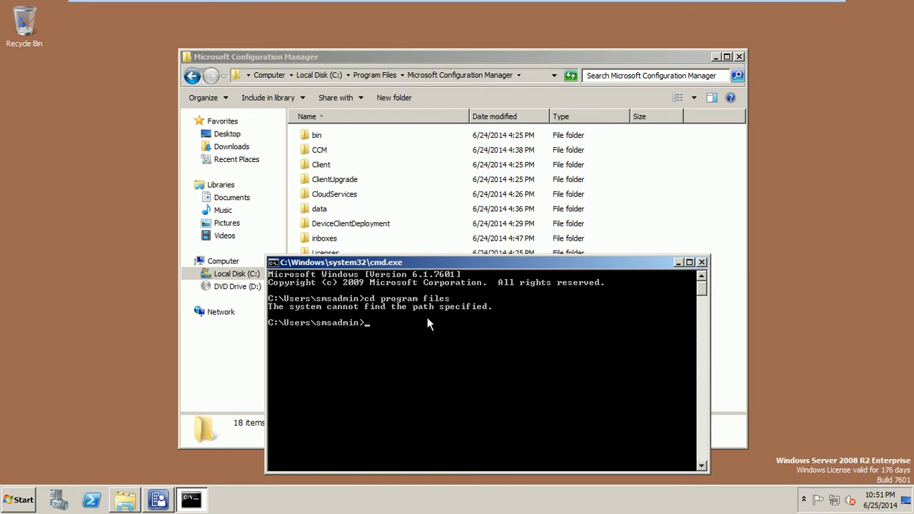
Step: Go to C:\, enter program files, try microsoft configuration manager (access denied), and close the console
{"action": "type", "text": "cd"}
{"action": "type", "text": " \\"}
{"action": "key", "text": "Return"}
{"action": "type", "text": "cd program files"}
{"action": "key", "text": "Return"}
{"action": "type", "text": "cd micros"}
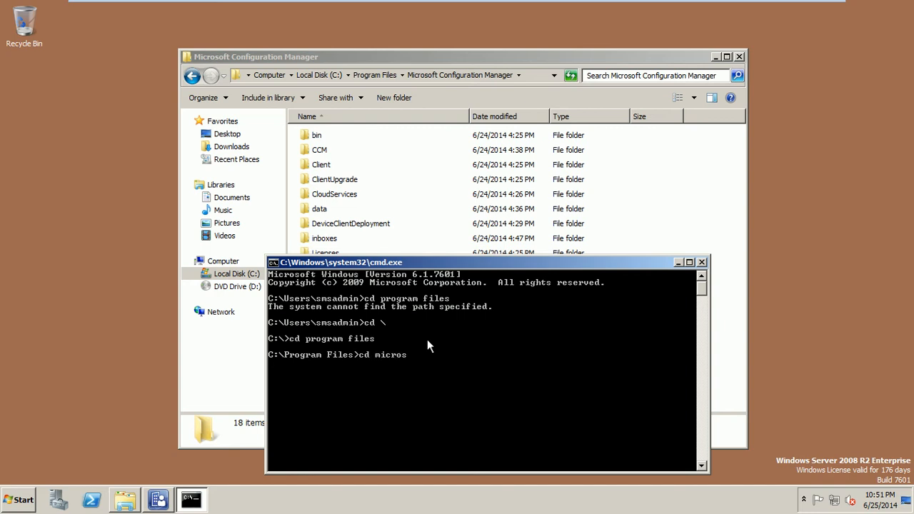
{"action": "type", "text": "oft configuration manager"}
{"action": "key", "text": "Return"}
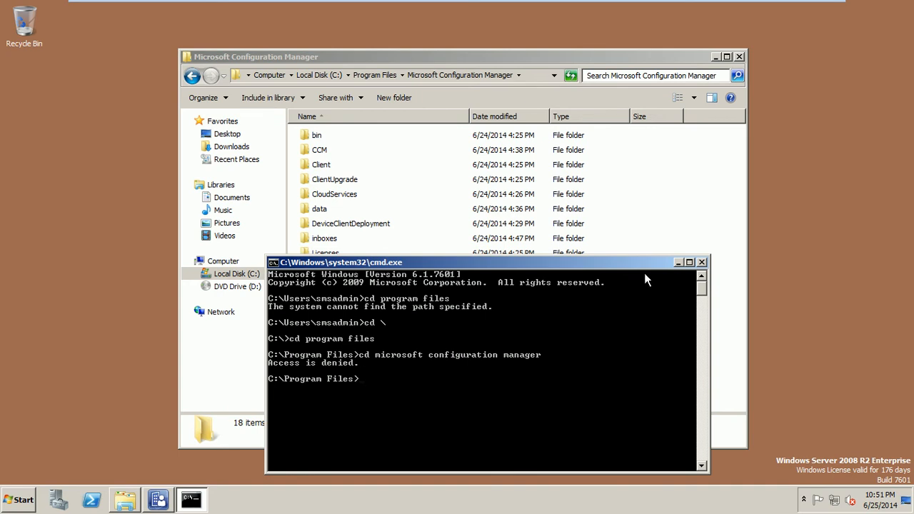
{"action": "left_click", "coordinate": [702, 262]}
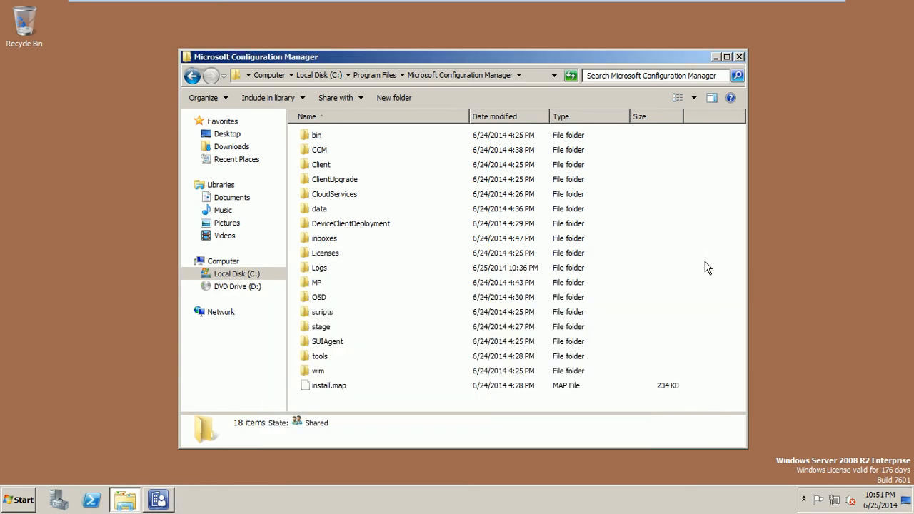
Step: Reopen Microsoft Configuration Manager's advanced security settings, select the Domain Admins entry, and start adding a new entry
{"action": "left_click", "coordinate": [192, 76]}
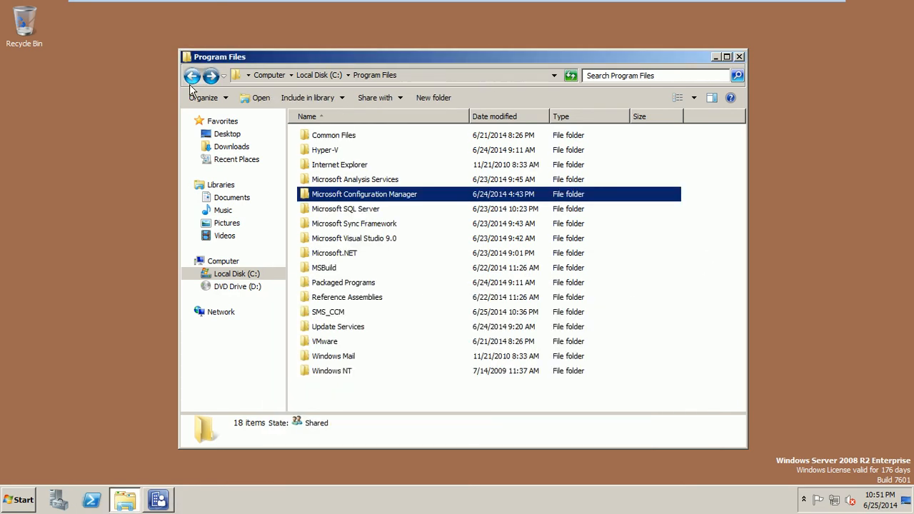
{"action": "right_click", "coordinate": [370, 194]}
{"action": "left_click", "coordinate": [401, 356]}
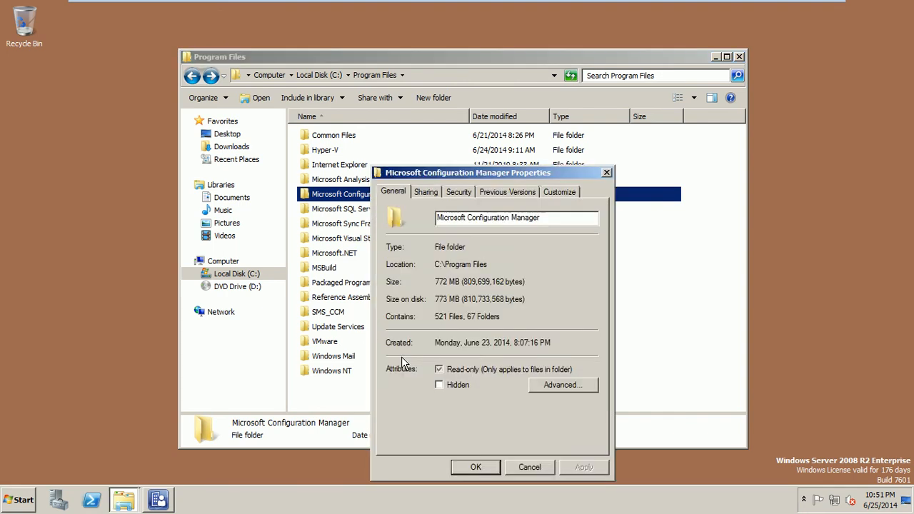
{"action": "left_click", "coordinate": [453, 194]}
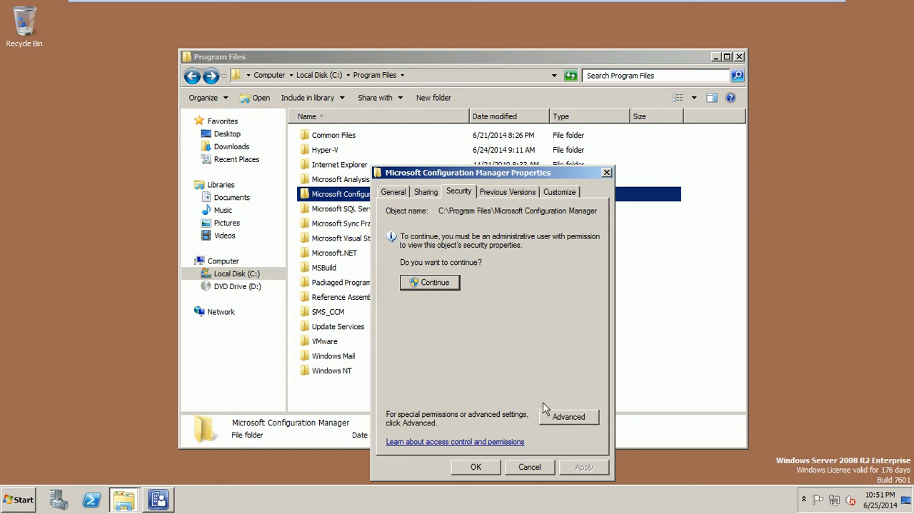
{"action": "left_click", "coordinate": [553, 418]}
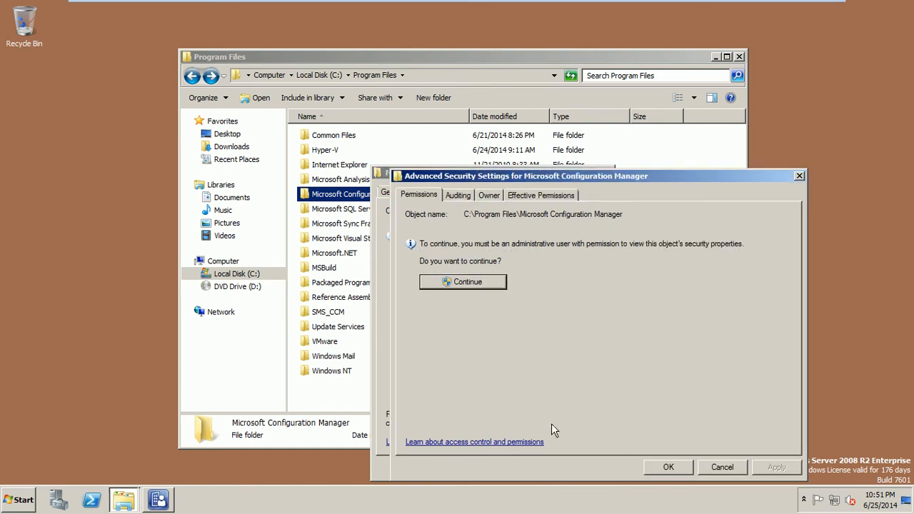
{"action": "left_click", "coordinate": [488, 283]}
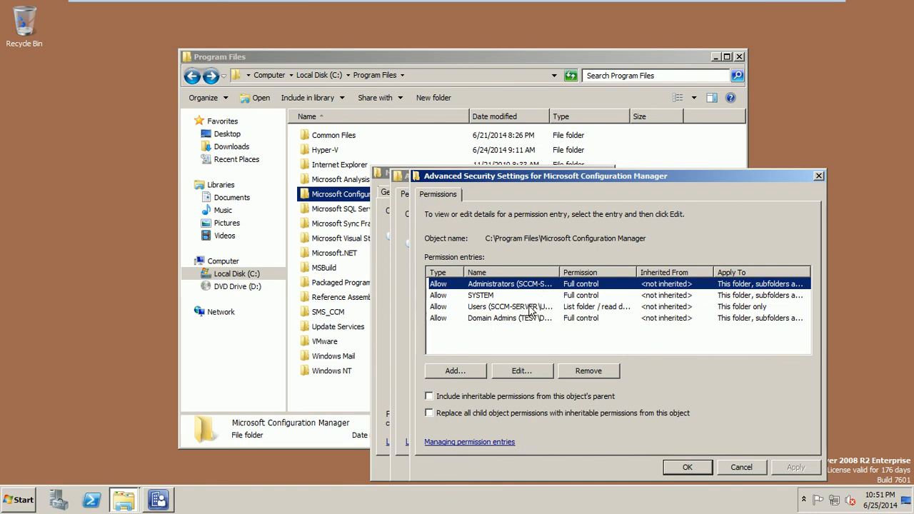
{"action": "left_click", "coordinate": [534, 319]}
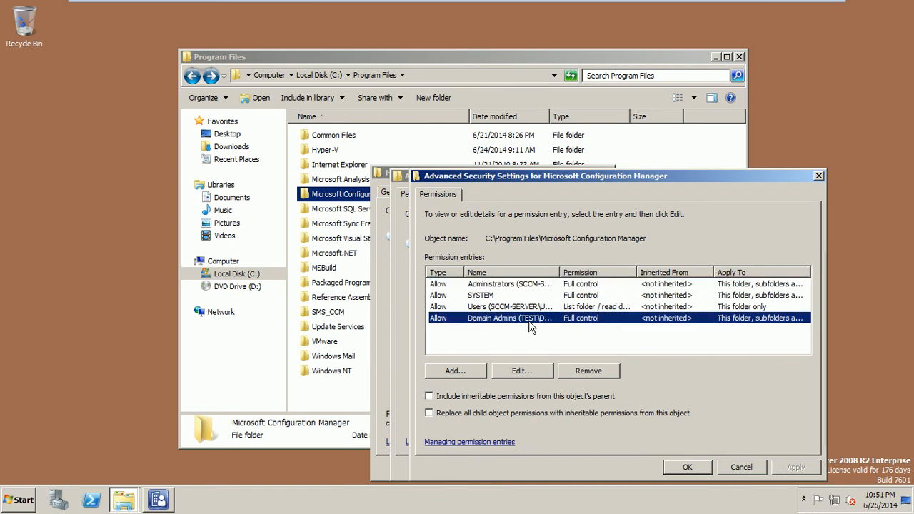
{"action": "left_click_drag", "start_coordinate": [561, 272], "coordinate": [607, 256]}
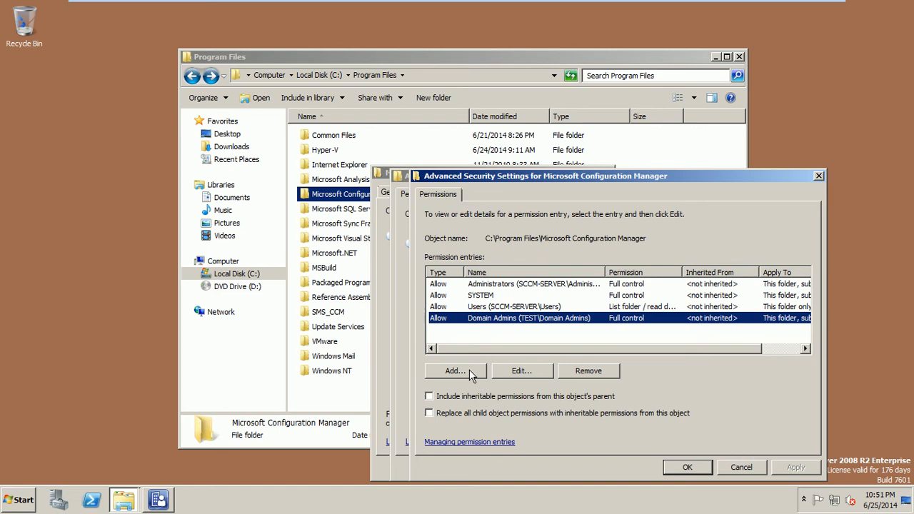
{"action": "left_click", "coordinate": [469, 369]}
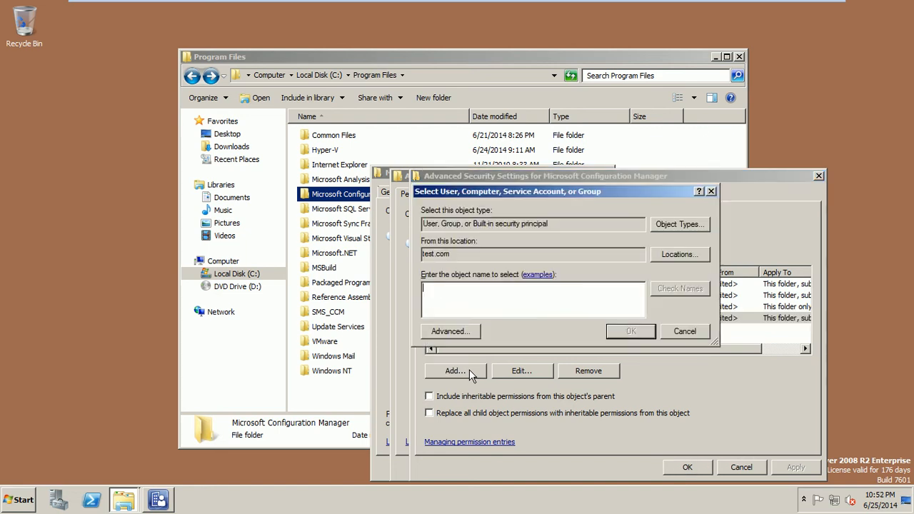
Step: Add the 'sms' admin account with Full control, limited to objects within this folder, and apply it
{"action": "type", "text": "sms"}
{"action": "left_click", "coordinate": [680, 288]}
{"action": "left_click", "coordinate": [631, 331]}
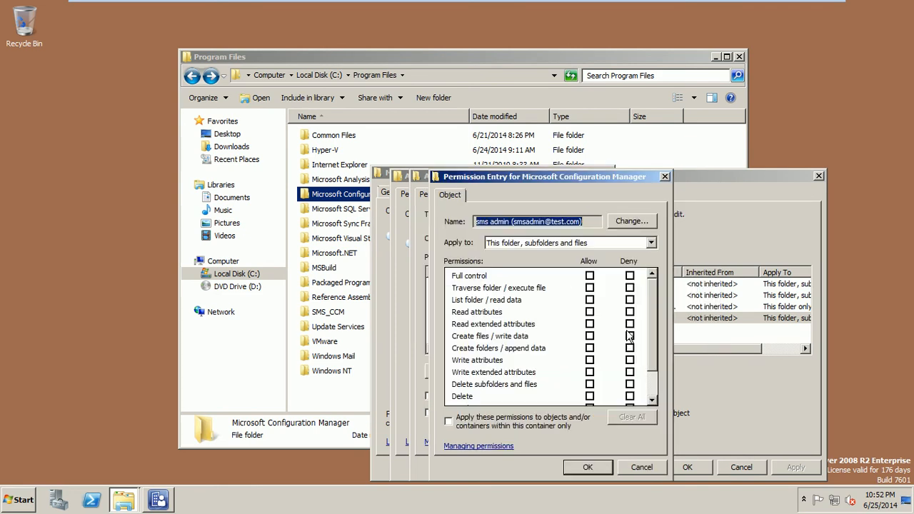
{"action": "left_click", "coordinate": [590, 276]}
{"action": "left_click", "coordinate": [493, 427]}
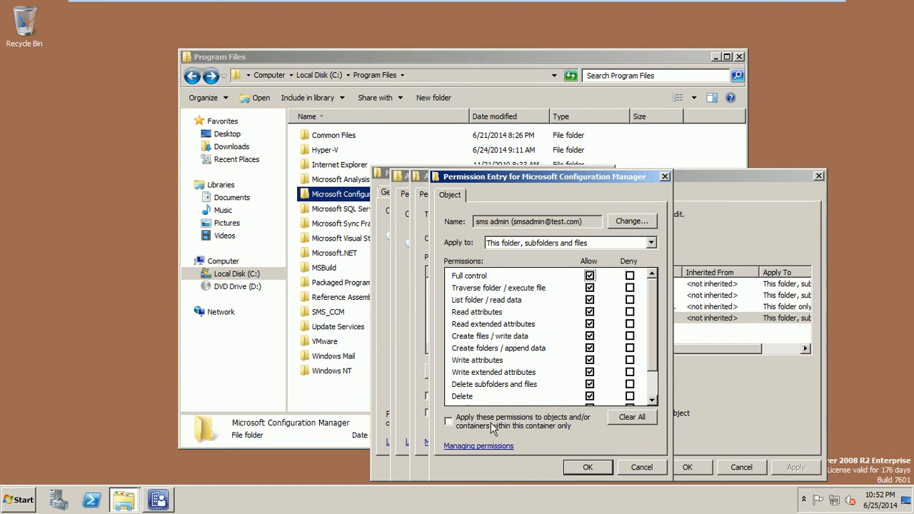
{"action": "left_click", "coordinate": [605, 467]}
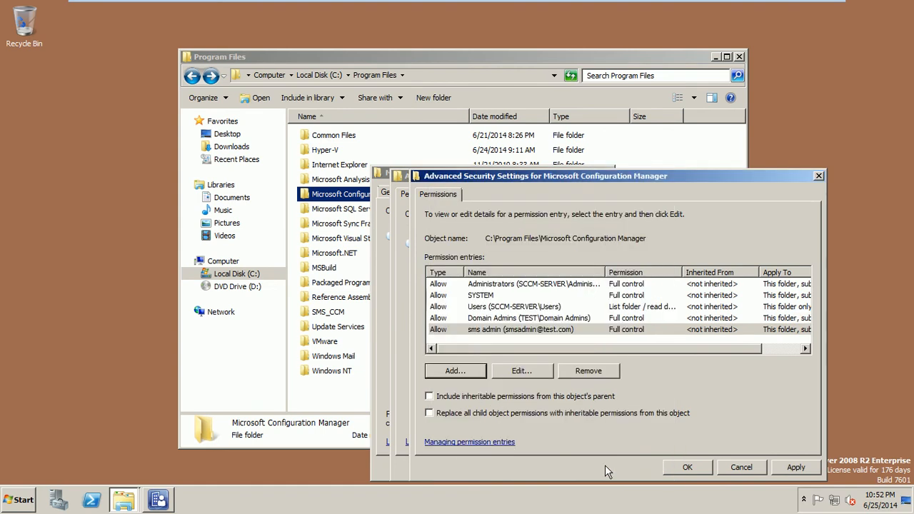
{"action": "left_click", "coordinate": [783, 467]}
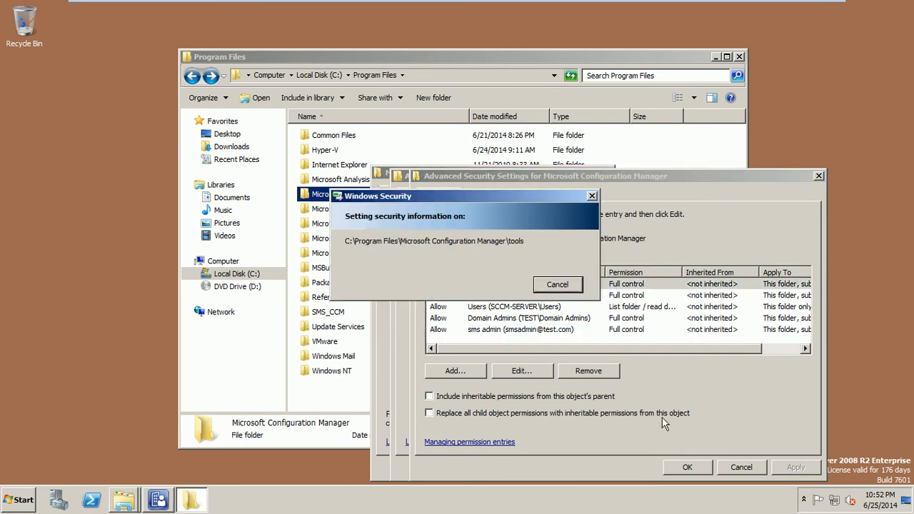
Step: Close the advanced security settings, the folder properties and the Program Files window
{"action": "left_click", "coordinate": [446, 280]}
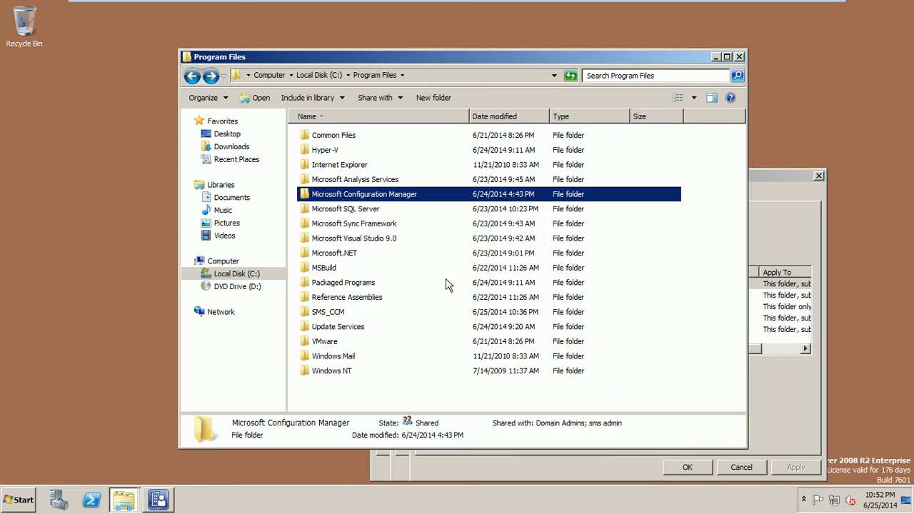
{"action": "left_click", "coordinate": [558, 473]}
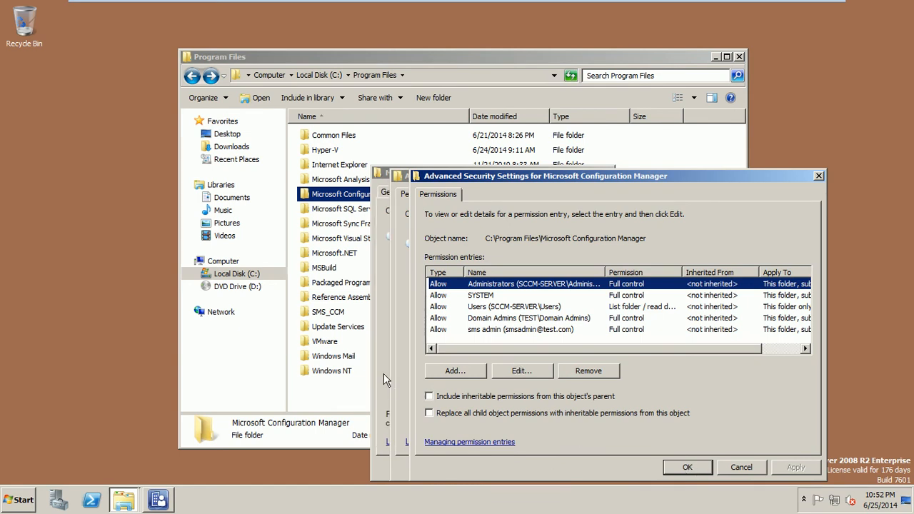
{"action": "left_click", "coordinate": [701, 470]}
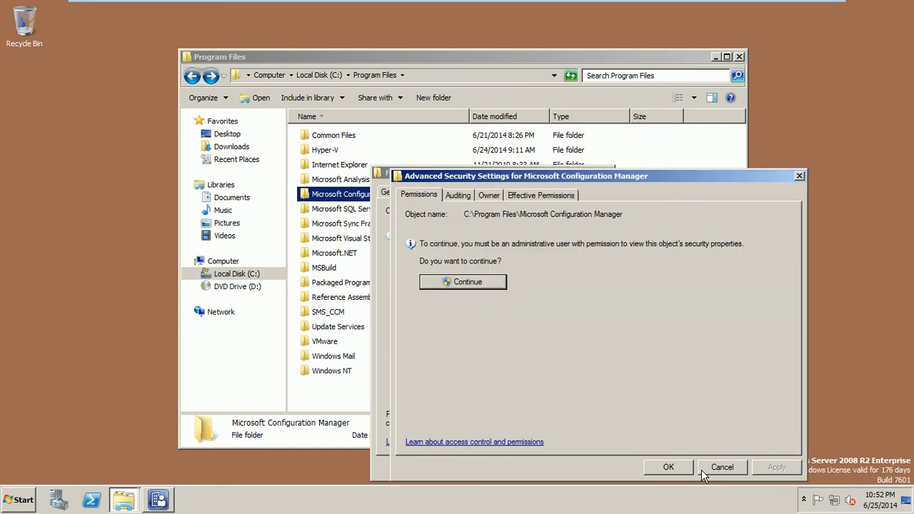
{"action": "left_click", "coordinate": [703, 468]}
{"action": "left_click", "coordinate": [492, 472]}
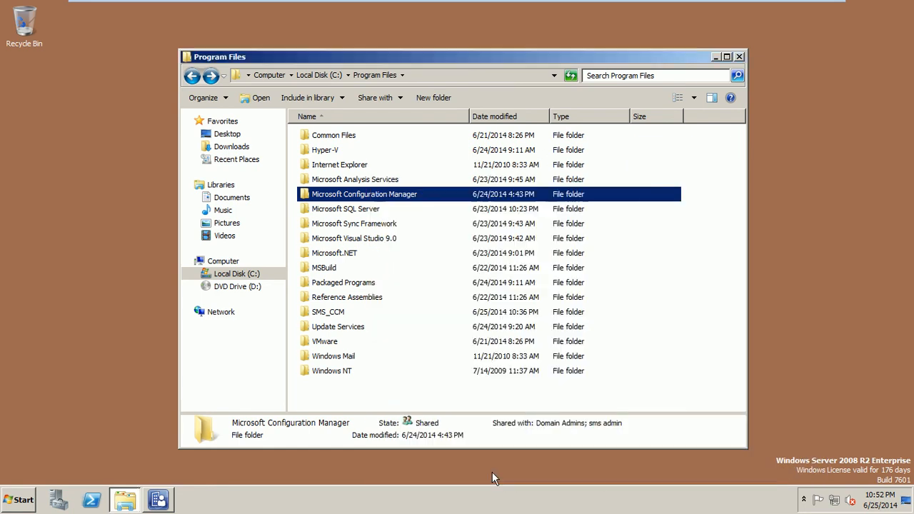
{"action": "left_click", "coordinate": [739, 56]}
Step: Refresh the desktop, then run gpupdate in a new Command Prompt to update user and computer policy
{"action": "right_click", "coordinate": [322, 170]}
{"action": "left_click", "coordinate": [342, 200]}
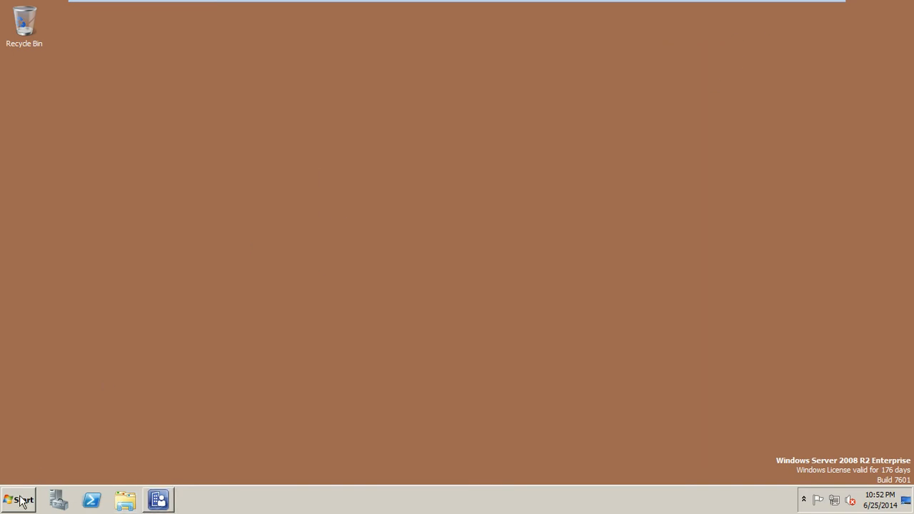
{"action": "left_click", "coordinate": [23, 492]}
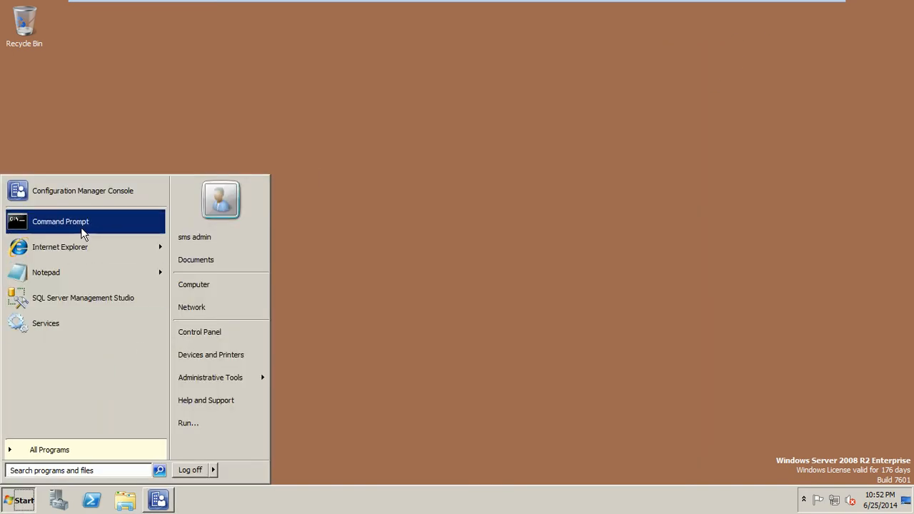
{"action": "left_click", "coordinate": [80, 227]}
{"action": "type", "text": "dpu"}
{"action": "key", "text": "BackSpace"}
{"action": "key", "text": "BackSpace"}
{"action": "key", "text": "BackSpace"}
{"action": "type", "text": "gpupdate"}
{"action": "key", "text": "Return"}
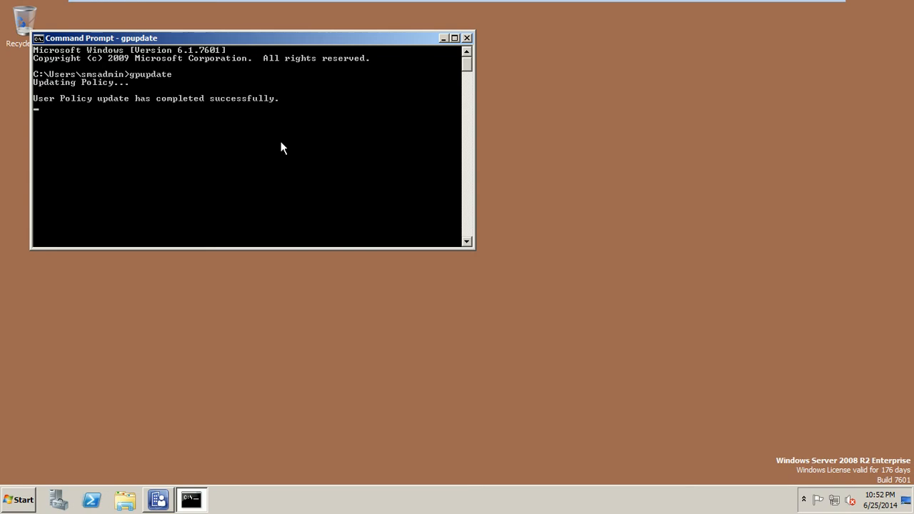
{"action": "key", "text": "Return"}
{"action": "key", "text": "Return"}
{"action": "key", "text": "Return"}
{"action": "key", "text": "Return"}
{"action": "key", "text": "Return"}
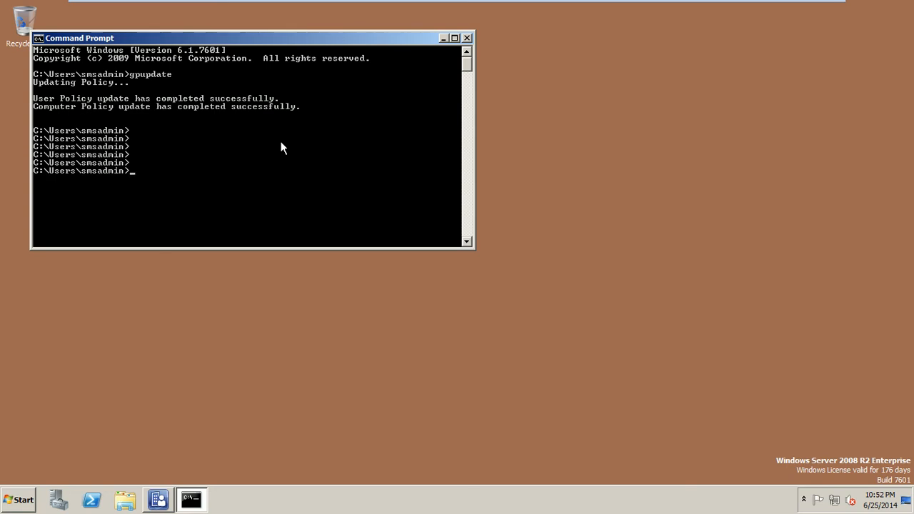
Step: Show the current folder with cd and move to C:\Program Files
{"action": "type", "text": "cd"}
{"action": "key", "text": "Return"}
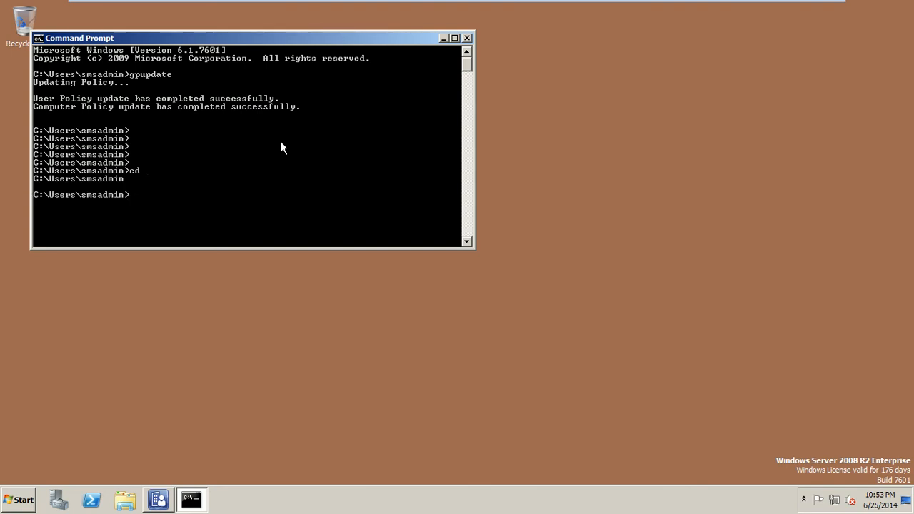
{"action": "type", "text": "cd \\program files"}
{"action": "key", "text": "Return"}
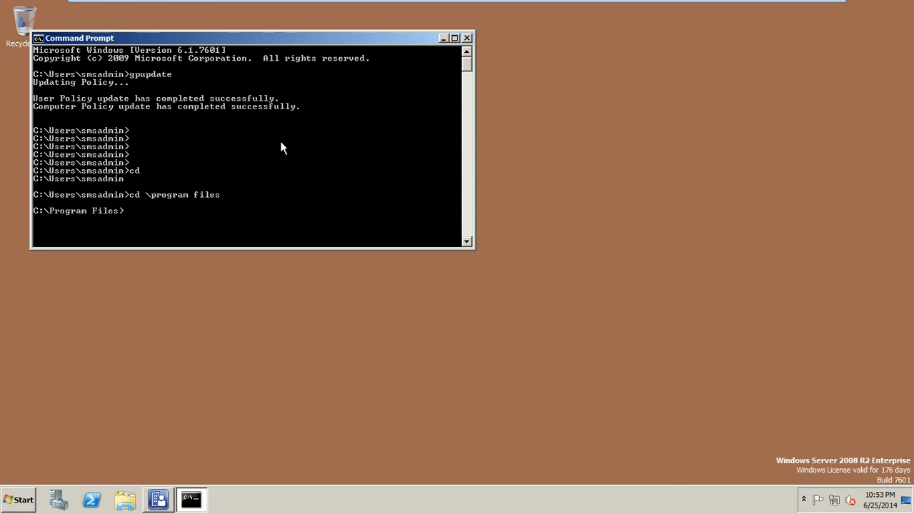
Step: Enter the Microsoft Configuration Manager folder after a misspelled attempt fails, and centre the window
{"action": "type", "text": "cd microsoft confi"}
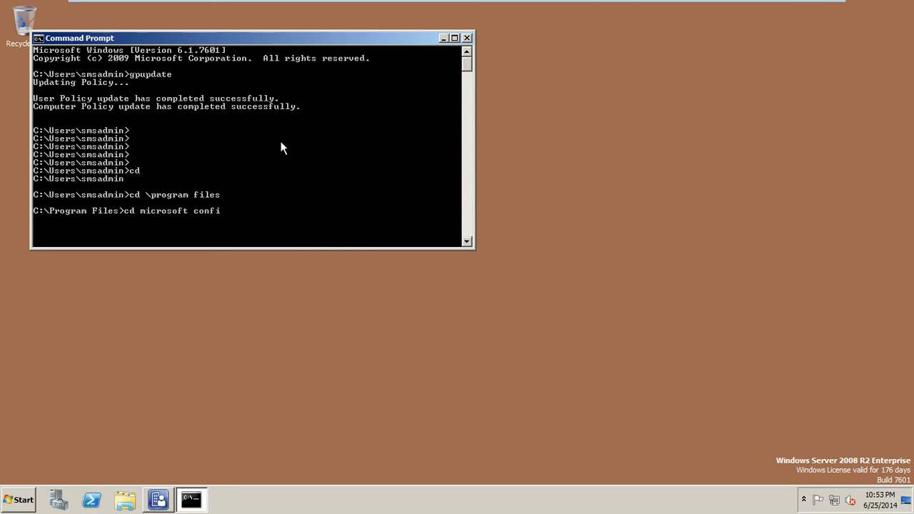
{"action": "type", "text": "guration manger"}
{"action": "key", "text": "Return"}
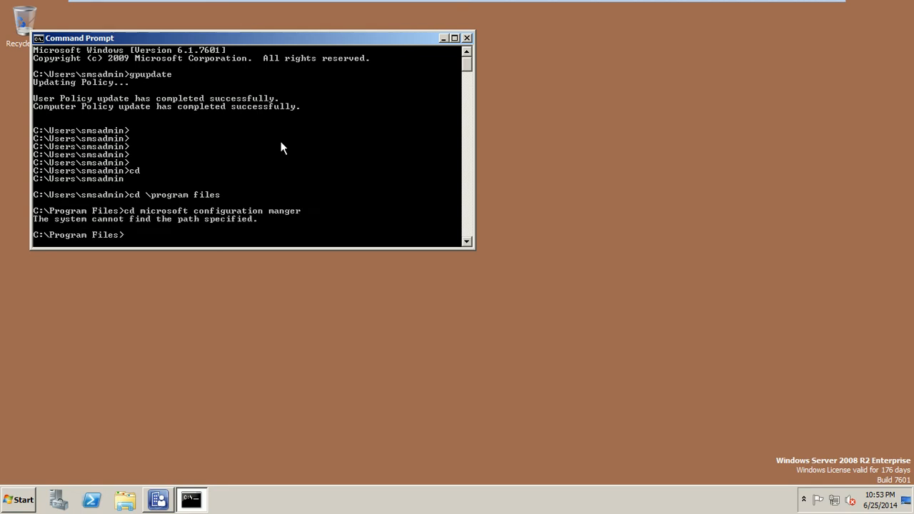
{"action": "type", "text": "cd microsoft configu"}
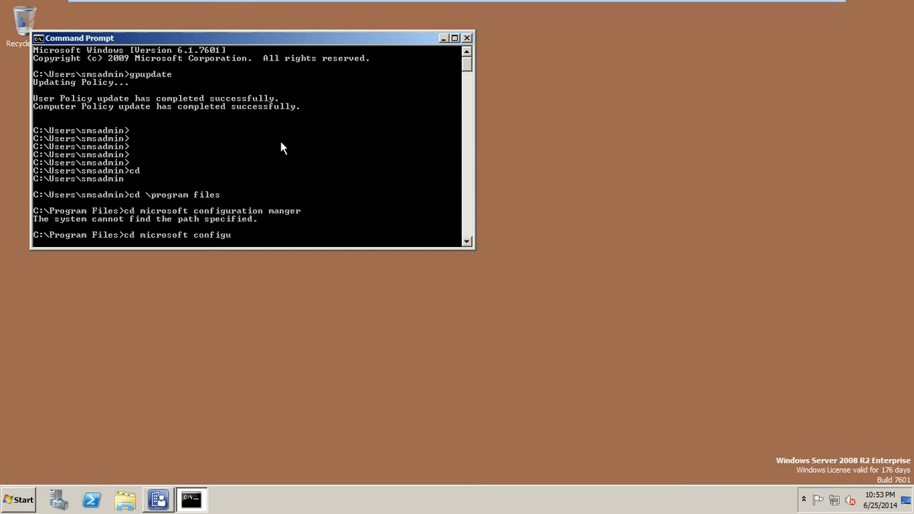
{"action": "type", "text": "ration manager"}
{"action": "key", "text": "Return"}
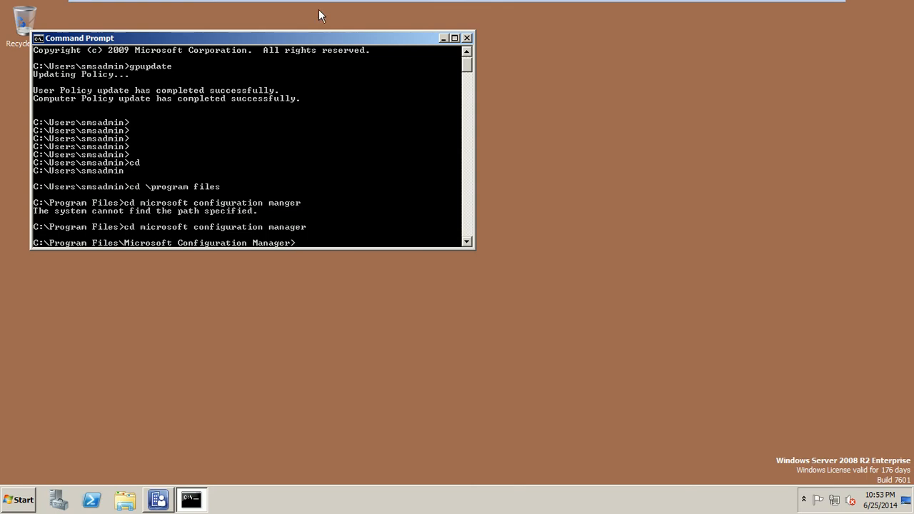
{"action": "left_click_drag", "start_coordinate": [292, 38], "coordinate": [454, 120]}
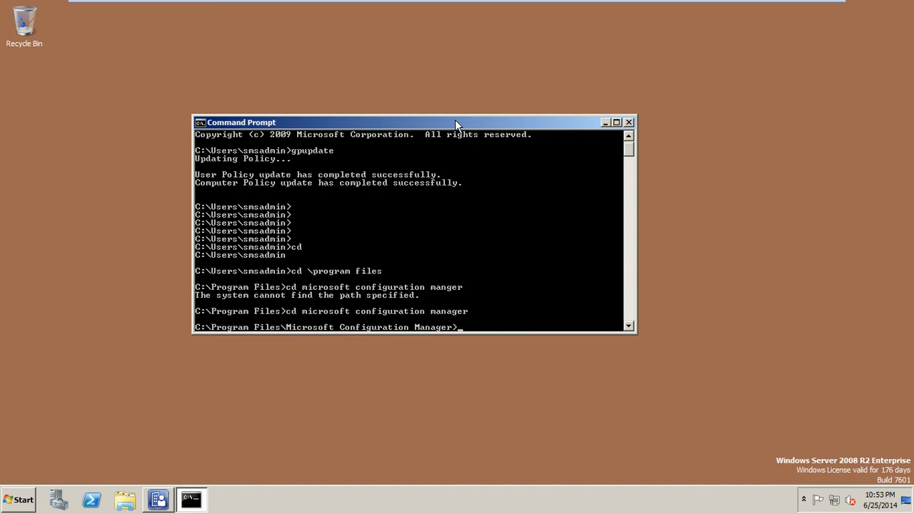
Step: List the folder with dir, then enter Client and list ccmsetup.exe, ccmsetup.cab and the other setup files
{"action": "type", "text": "dir"}
{"action": "key", "text": "Return"}
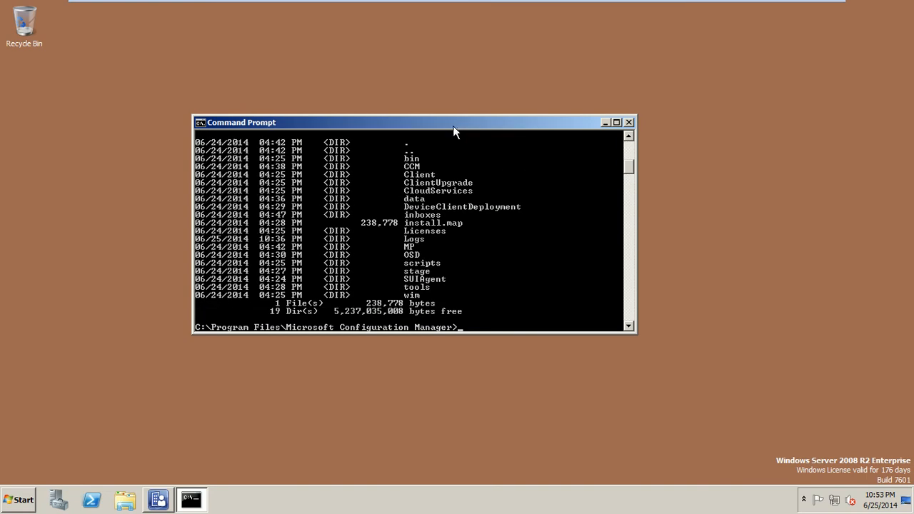
{"action": "type", "text": "cd client"}
{"action": "key", "text": "Return"}
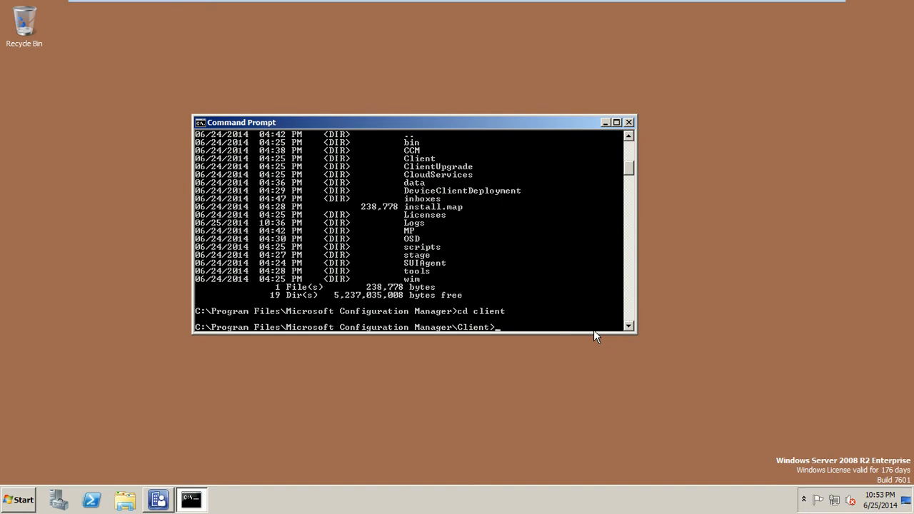
{"action": "type", "text": "dir"}
{"action": "key", "text": "Return"}
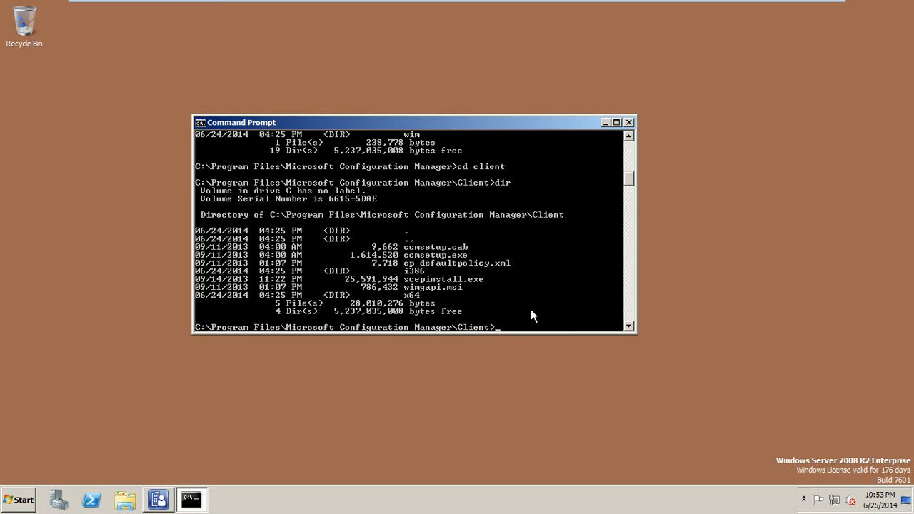
Step: Type CCMSetup.exe /mp:sccm-server /logon SMSSITECODE=ISB FSP=sccm-server at the Client prompt without running it
{"action": "type", "text": "CCM"}
{"action": "type", "text": "mp.sccm-server"}
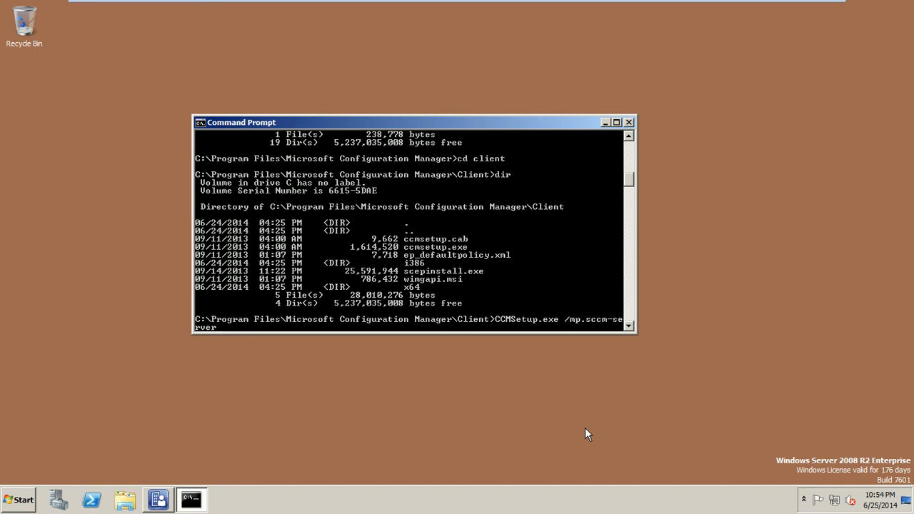
{"action": "type", "text": "/logon SMSSITECODE=ISB"}
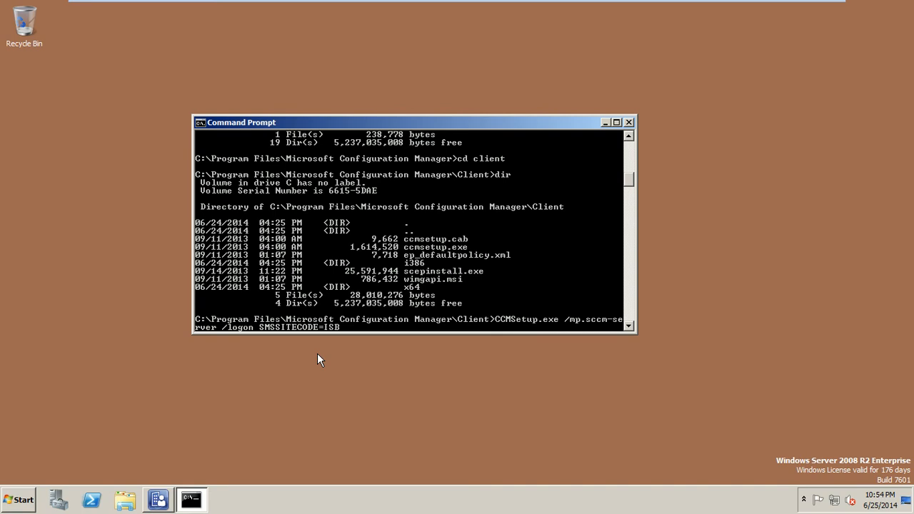
{"action": "type", "text": "FSP=sccm-server"}
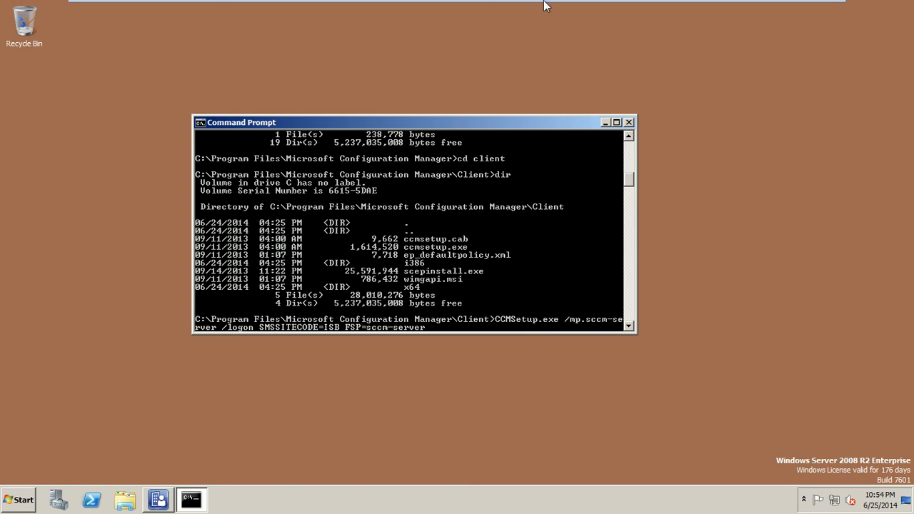
Step: Check the CCMSetup command example in Photo Viewer, then return to the SCCM-Server Command Prompt
{"action": "mouse_move", "coordinate": [547, 6]}
{"action": "left_click", "coordinate": [790, 16]}
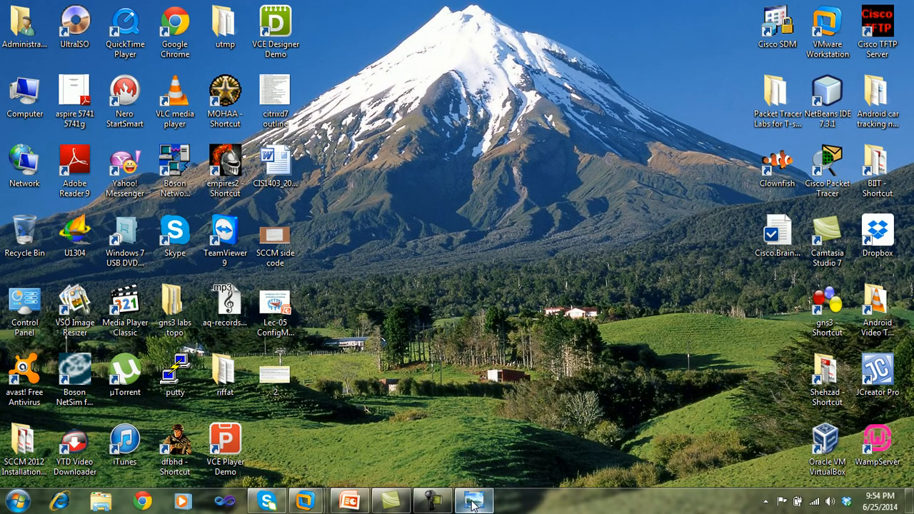
{"action": "left_click", "coordinate": [473, 499]}
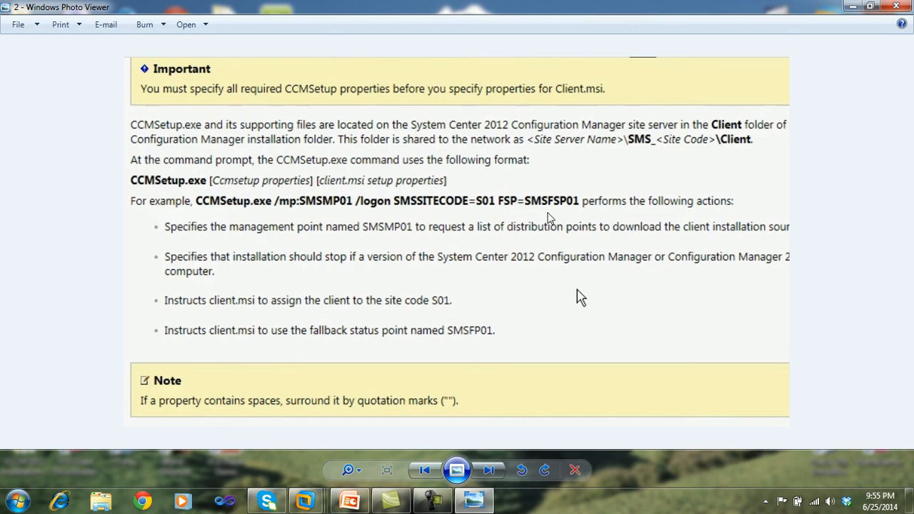
{"action": "left_click", "coordinate": [850, 7]}
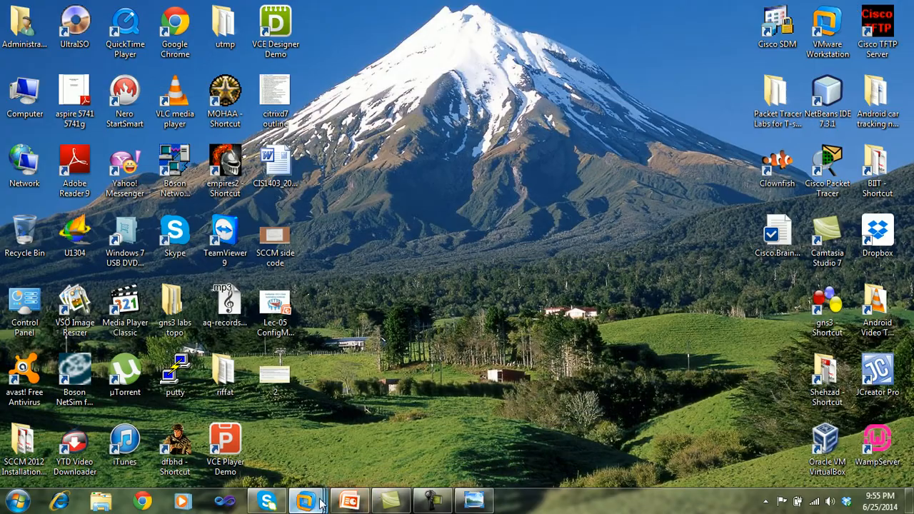
{"action": "mouse_move", "coordinate": [305, 501]}
{"action": "left_click", "coordinate": [471, 402]}
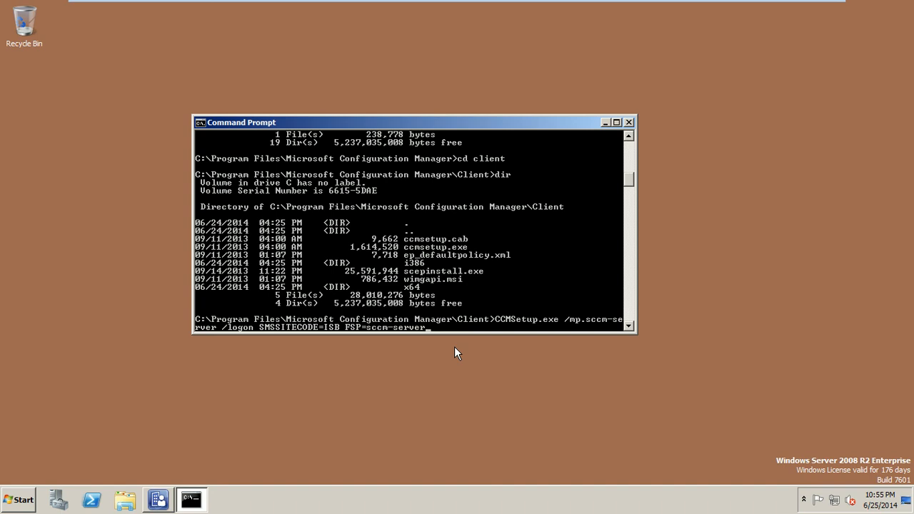
Step: Run the typed CCMSetup.exe command, allow it in the UAC prompt, and enlarge the console window
{"action": "key", "text": "Return"}
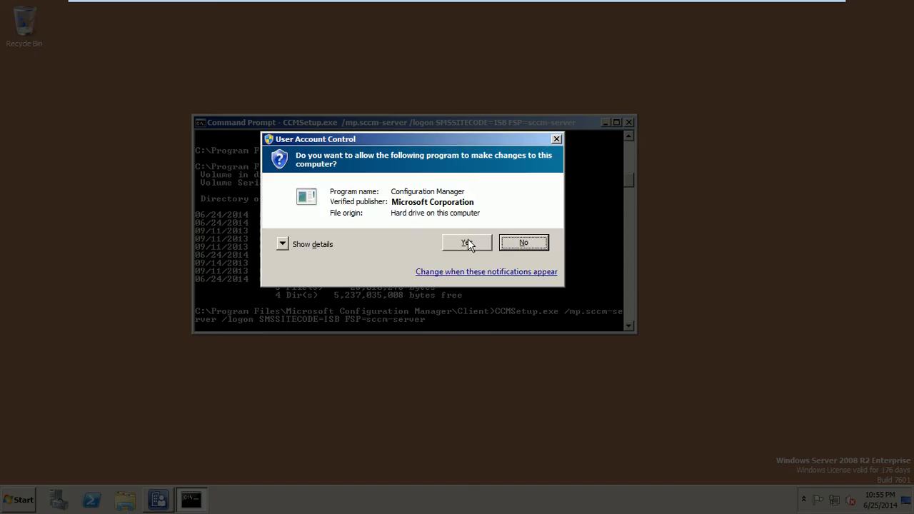
{"action": "left_click", "coordinate": [467, 243]}
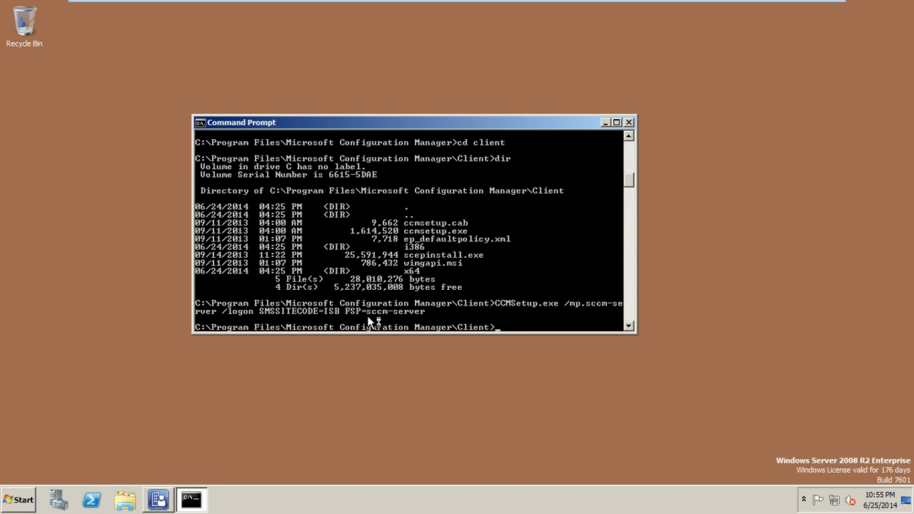
{"action": "left_click_drag", "start_coordinate": [347, 333], "coordinate": [350, 385]}
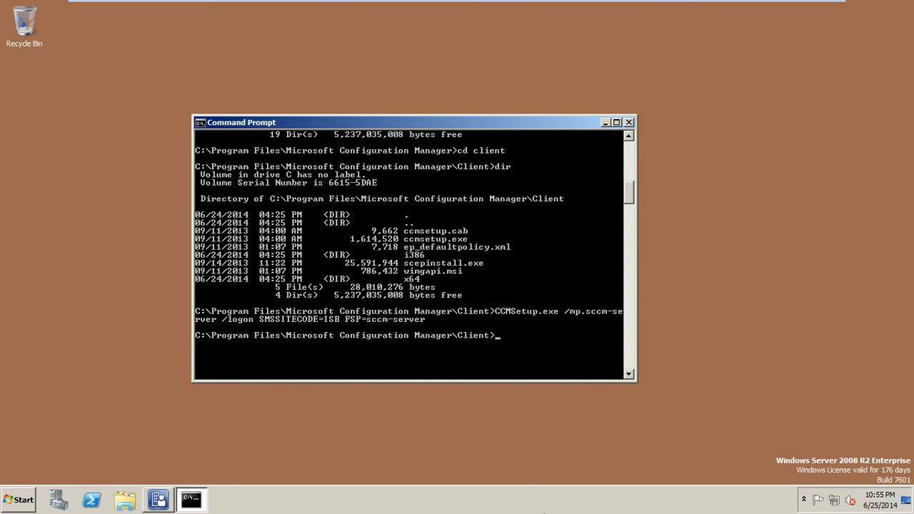
Step: Close Command Prompt and open Task Manager on its Processes list
{"action": "right_click", "coordinate": [598, 501]}
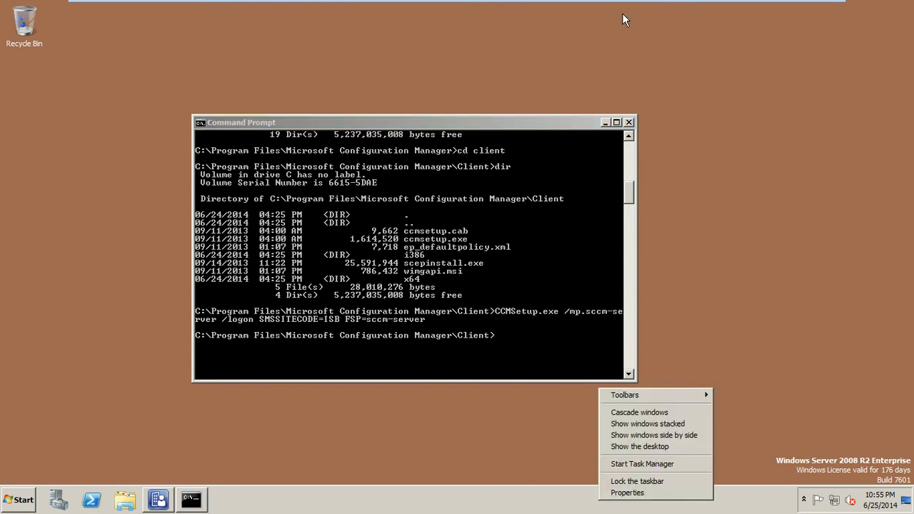
{"action": "left_click", "coordinate": [629, 122]}
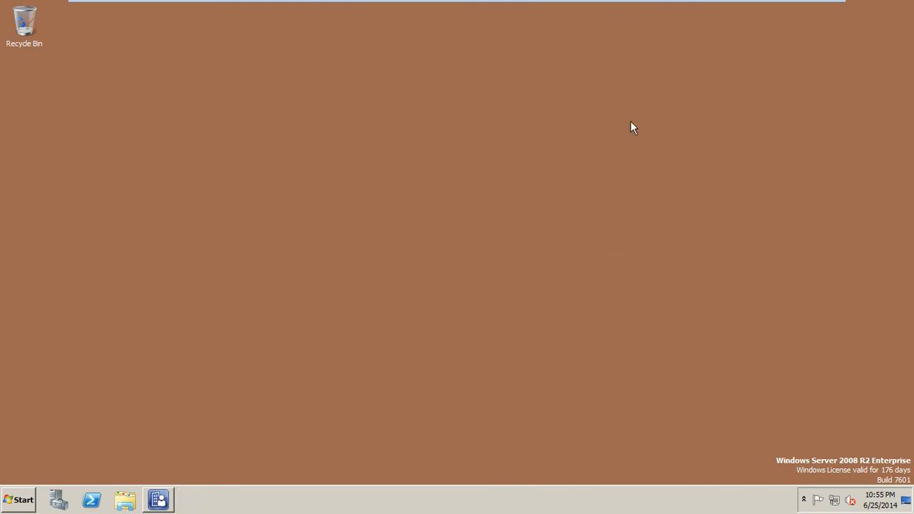
{"action": "right_click", "coordinate": [622, 494]}
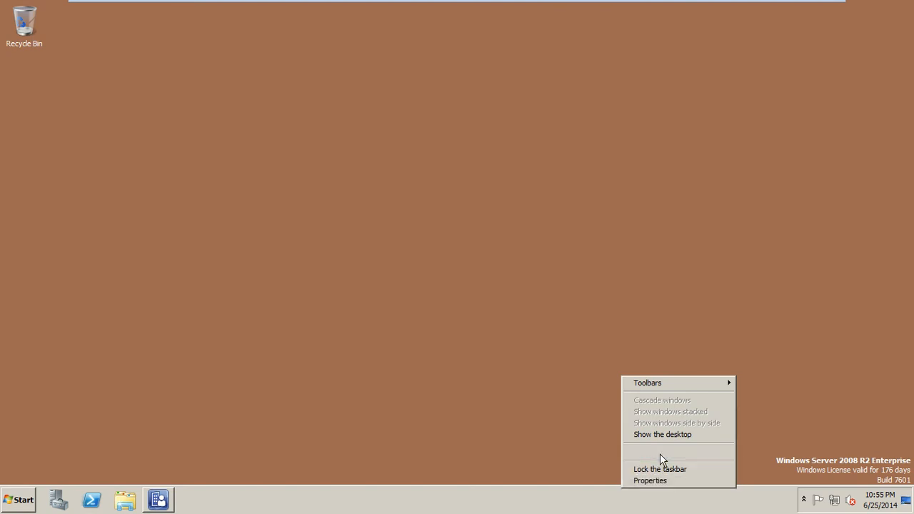
{"action": "left_click", "coordinate": [659, 453]}
{"action": "left_click_drag", "start_coordinate": [185, 20], "coordinate": [447, 137]}
{"action": "left_click", "coordinate": [348, 167]}
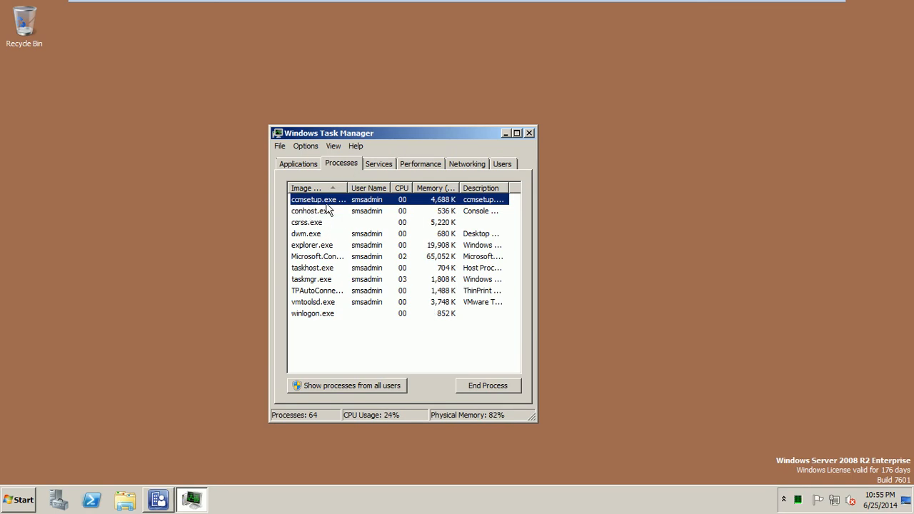
Step: Confirm ccmsetup.exe and two msiexec.exe processes are running, close Task Manager, and open Control Panel
{"action": "left_click_drag", "start_coordinate": [347, 187], "coordinate": [363, 185]}
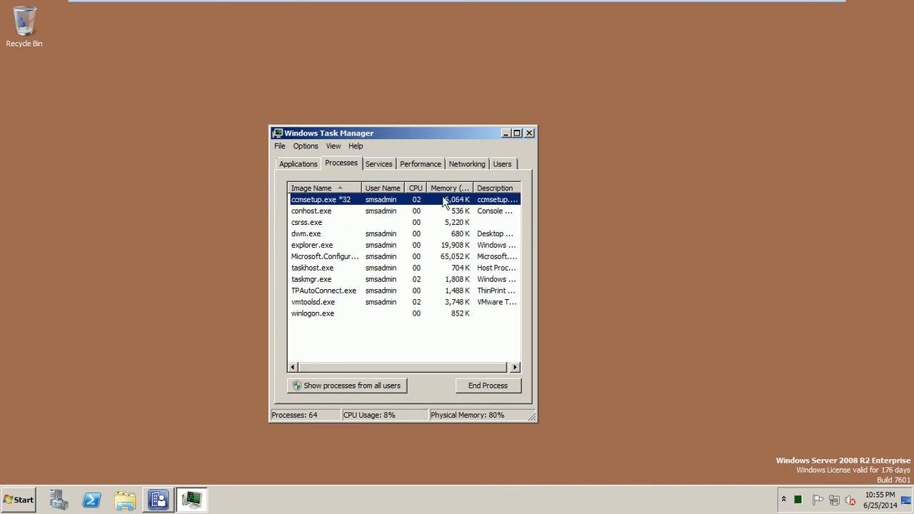
{"action": "left_click_drag", "start_coordinate": [535, 243], "coordinate": [655, 215]}
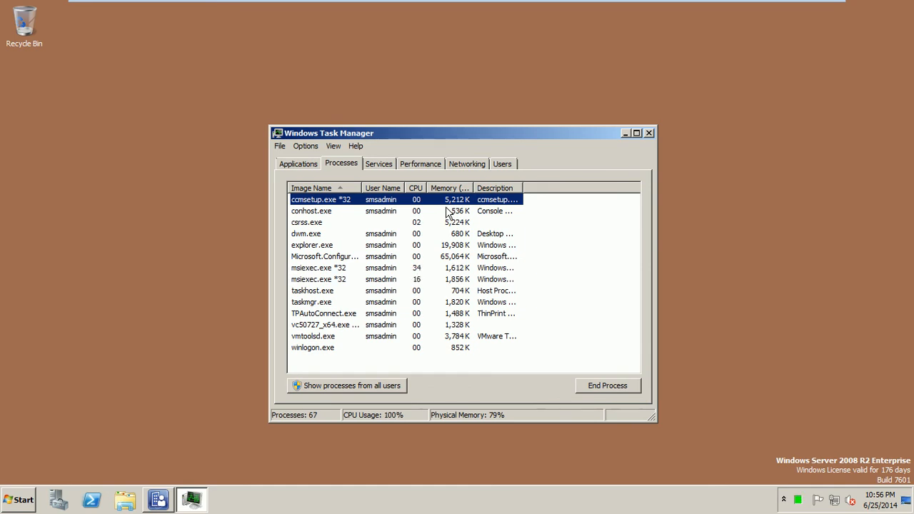
{"action": "left_click", "coordinate": [648, 133]}
{"action": "left_click", "coordinate": [18, 500]}
{"action": "left_click", "coordinate": [198, 337]}
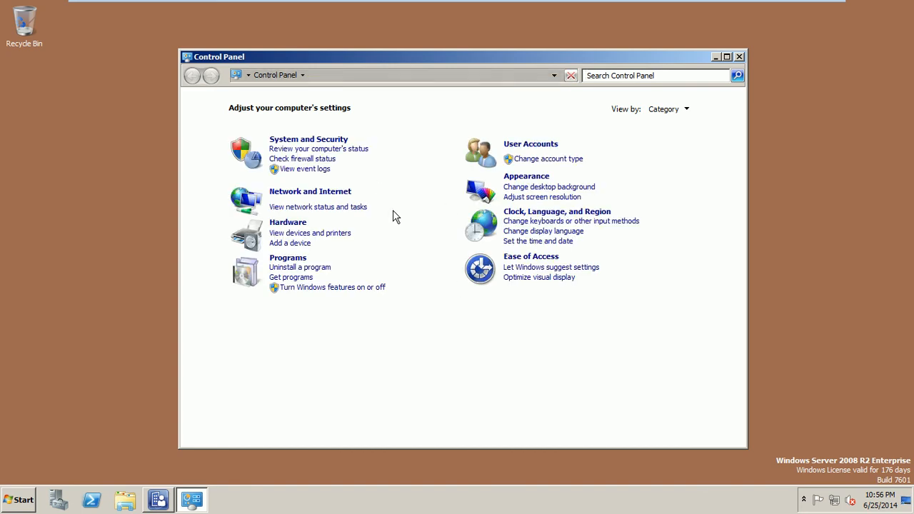
Step: Switch Control Panel's View by setting to Small icons, then close Control Panel
{"action": "left_click", "coordinate": [687, 110]}
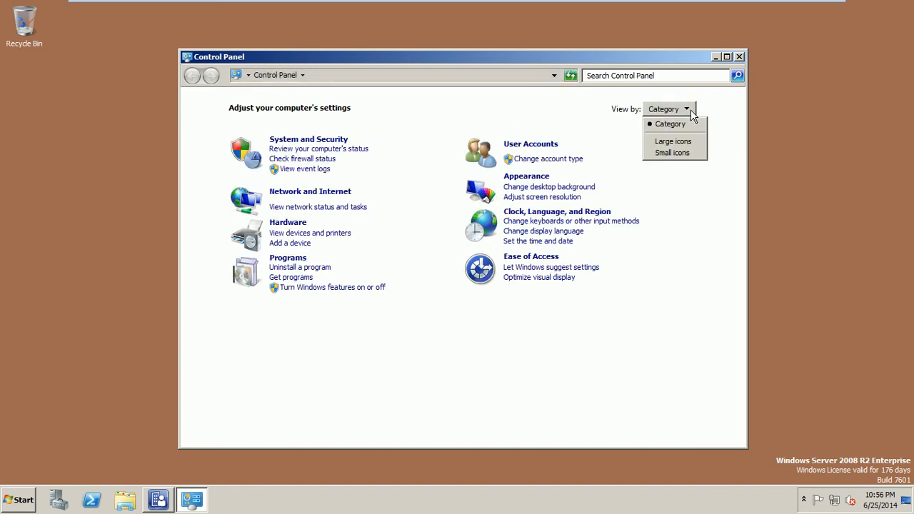
{"action": "left_click", "coordinate": [675, 152]}
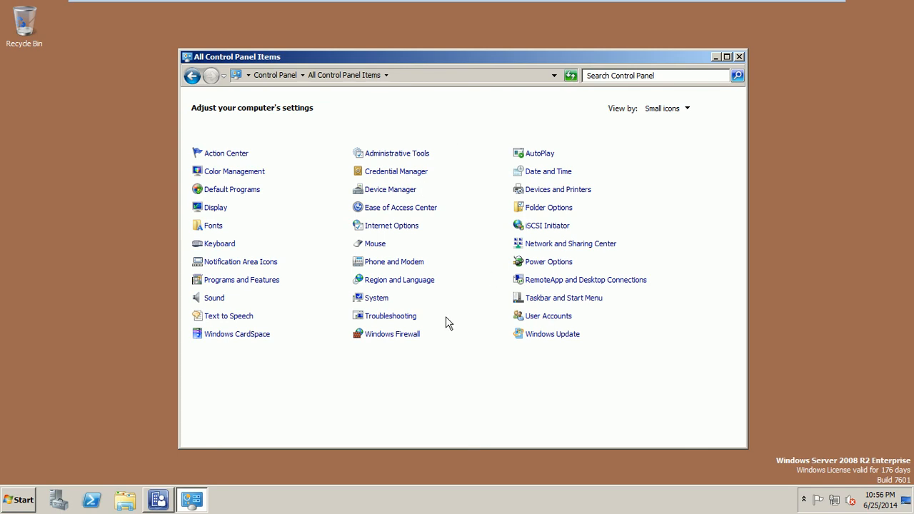
{"action": "left_click", "coordinate": [739, 57]}
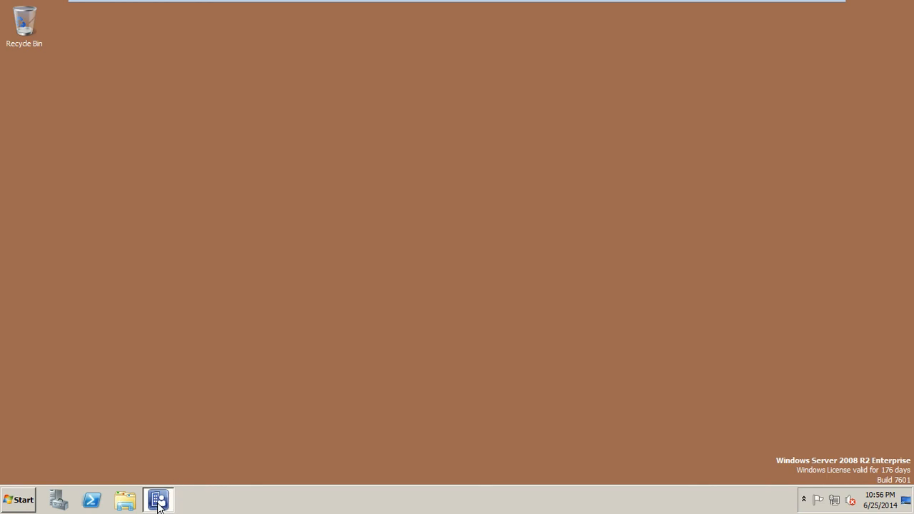
Step: Restore the Configuration Manager console on Servers and Site System Roles and deselect the server row
{"action": "left_click", "coordinate": [157, 500]}
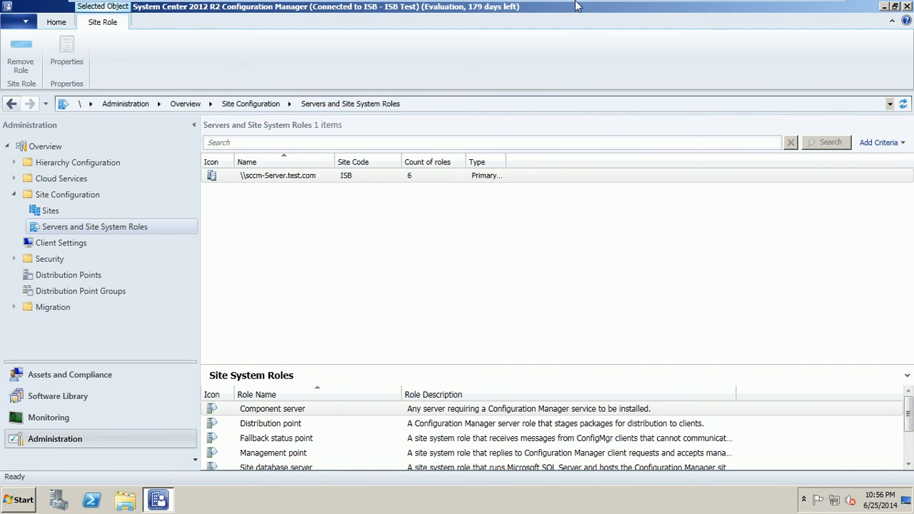
{"action": "mouse_move", "coordinate": [576, 6]}
{"action": "left_click", "coordinate": [793, 9]}
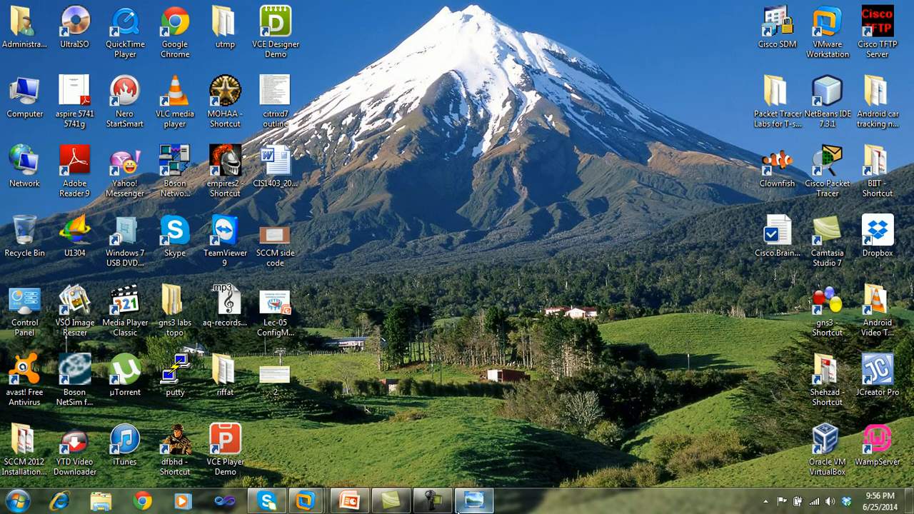
{"action": "left_click", "coordinate": [433, 501]}
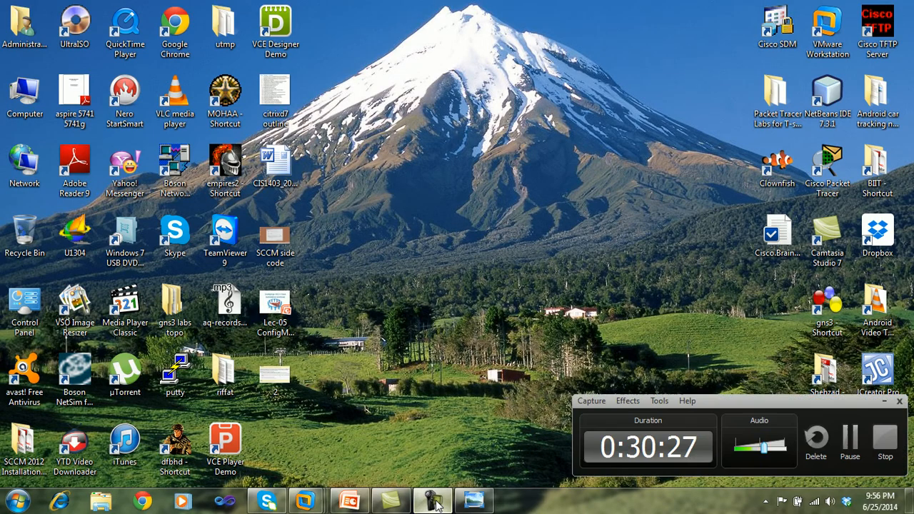
{"action": "left_click", "coordinate": [884, 401]}
{"action": "mouse_move", "coordinate": [306, 501]}
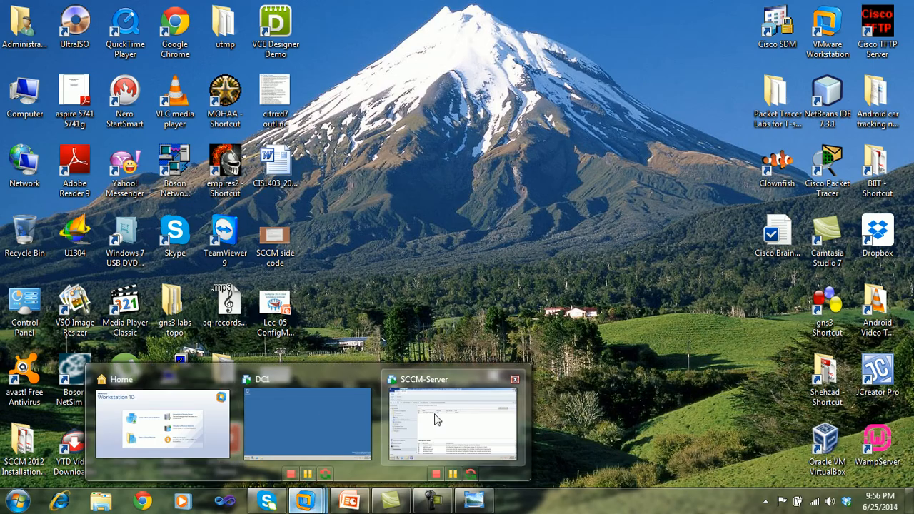
{"action": "left_click", "coordinate": [433, 419]}
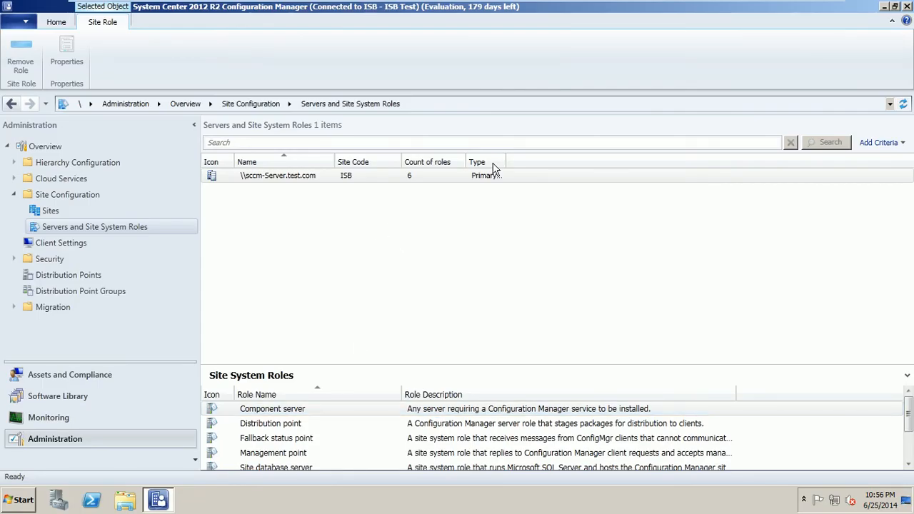
{"action": "left_click", "coordinate": [360, 325]}
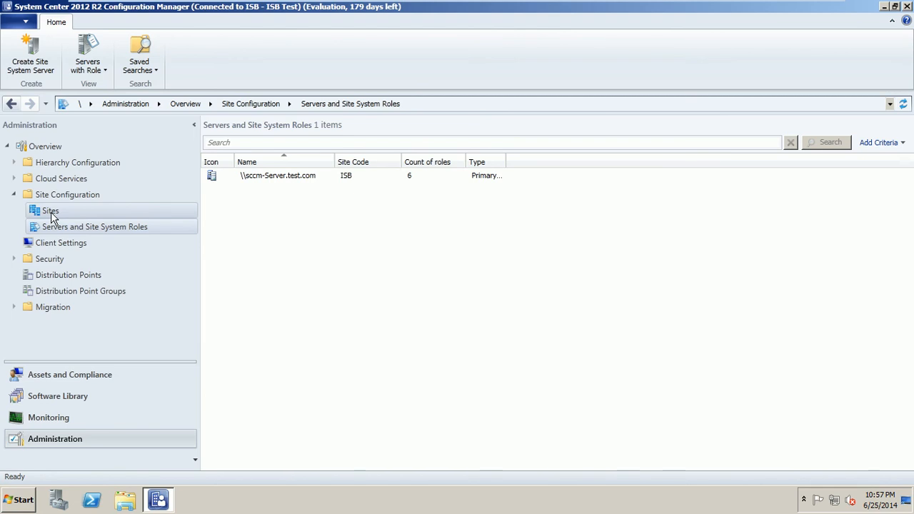
Step: Select Sites to list the ISB - ISB Test primary site and open Hierarchy Settings
{"action": "left_click", "coordinate": [50, 211]}
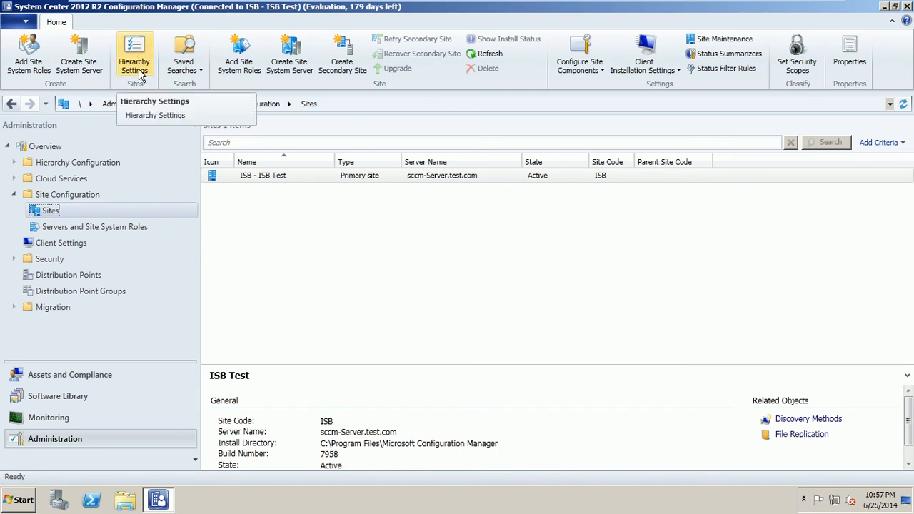
{"action": "left_click", "coordinate": [138, 74]}
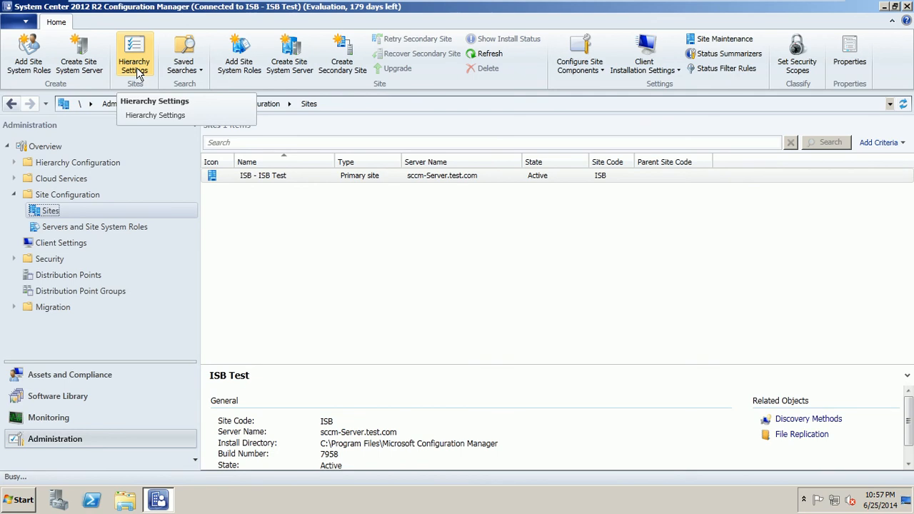
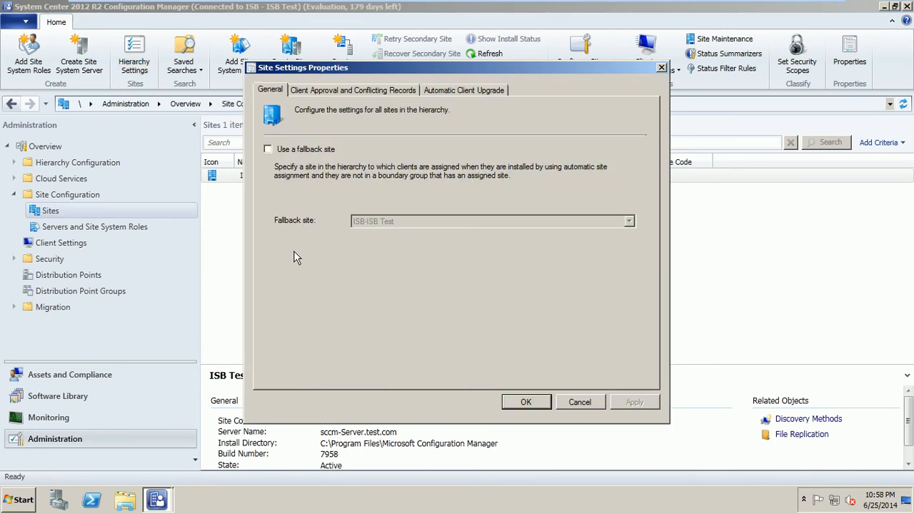
Step: Set ISB-ISB Test as the fallback site, then review the client approval and automatic upgrade pages
{"action": "left_click", "coordinate": [287, 151]}
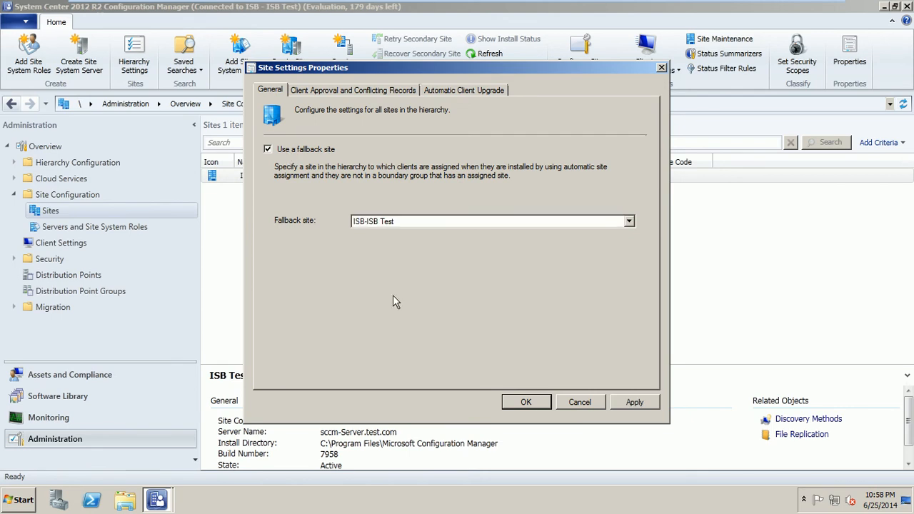
{"action": "left_click", "coordinate": [440, 222]}
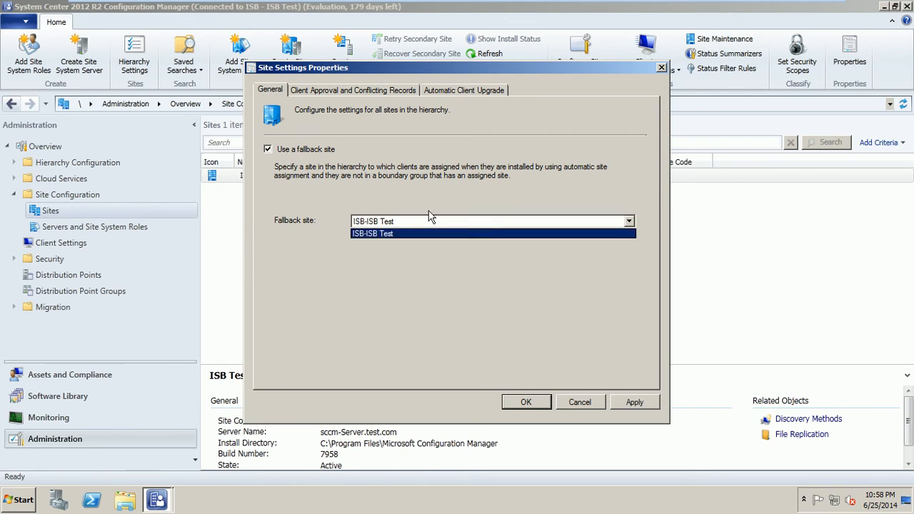
{"action": "left_click", "coordinate": [419, 233]}
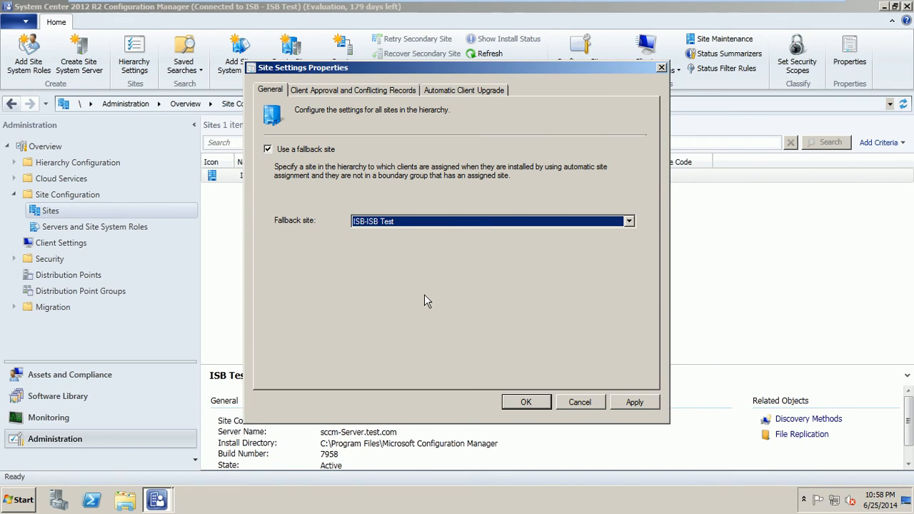
{"action": "left_click", "coordinate": [338, 92]}
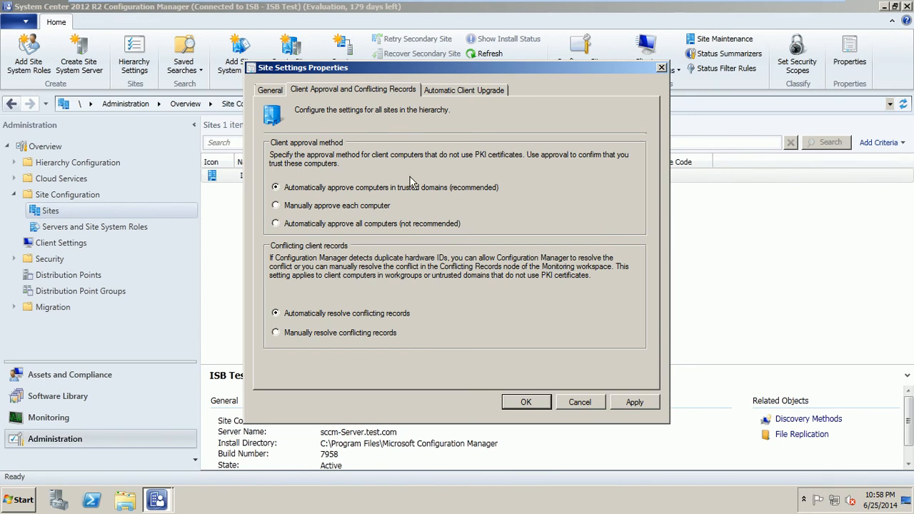
{"action": "left_click", "coordinate": [462, 95]}
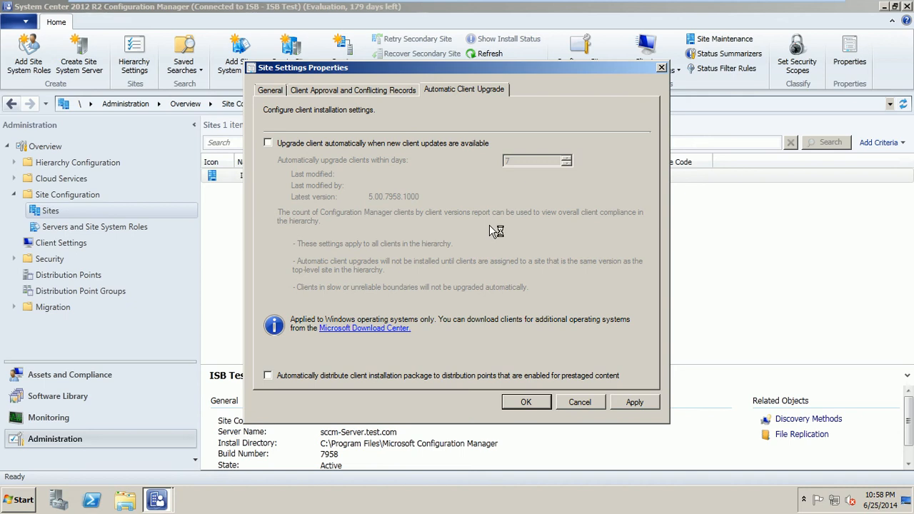
Step: Enable automatic client upgrade and prestaged client package distribution, then save the hierarchy settings
{"action": "left_click", "coordinate": [352, 144]}
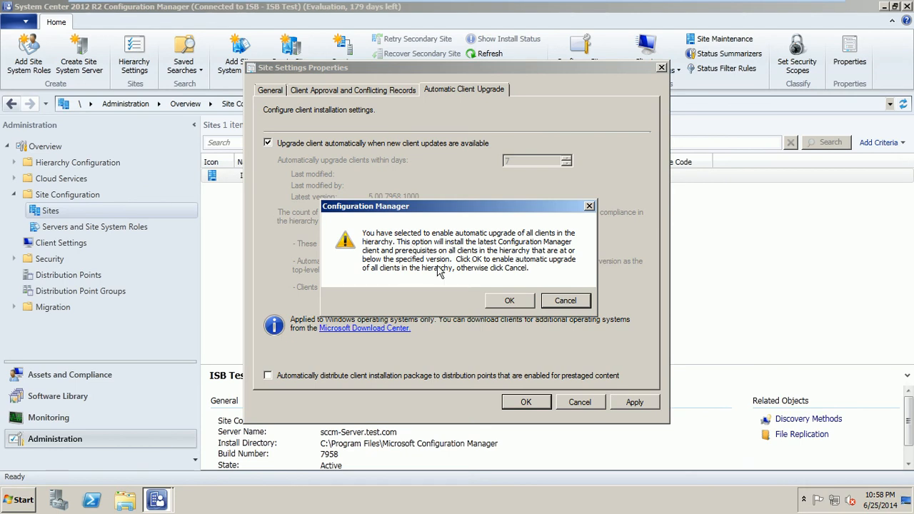
{"action": "left_click", "coordinate": [509, 301]}
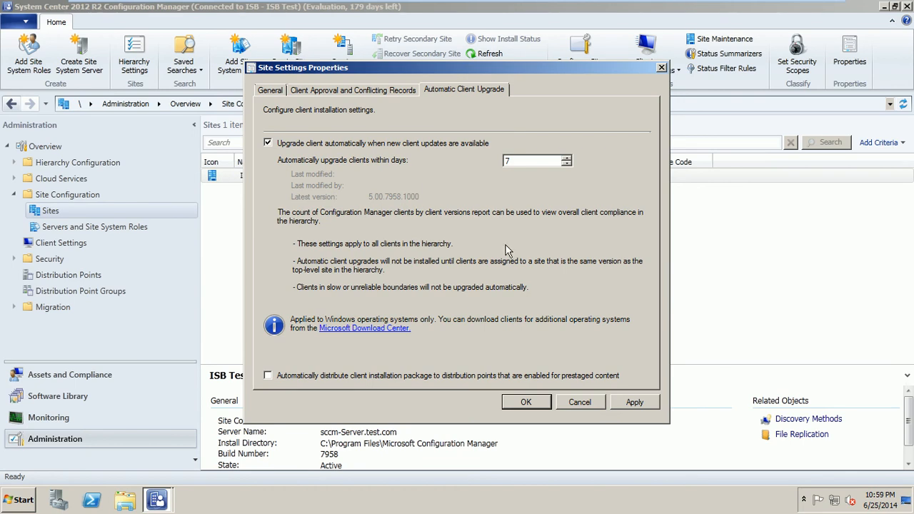
{"action": "left_click", "coordinate": [350, 376]}
{"action": "left_click", "coordinate": [271, 91]}
{"action": "left_click", "coordinate": [359, 91]}
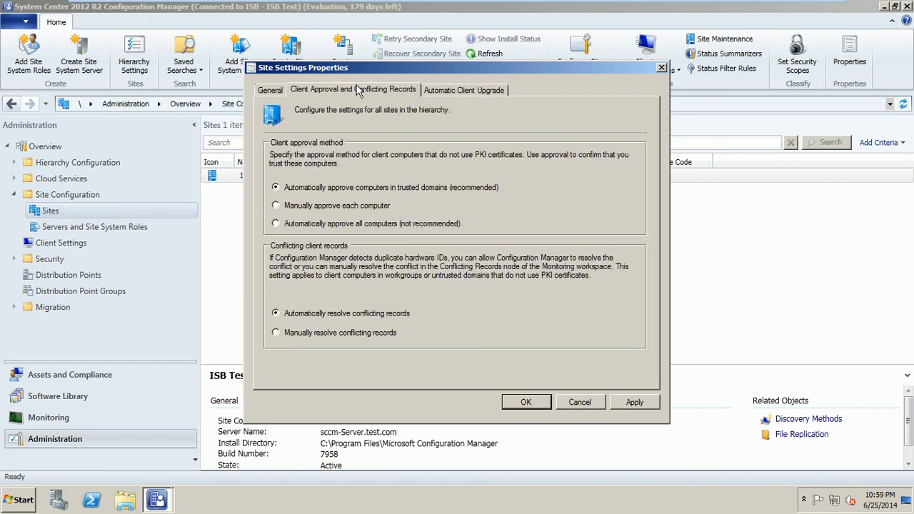
{"action": "left_click", "coordinate": [446, 91]}
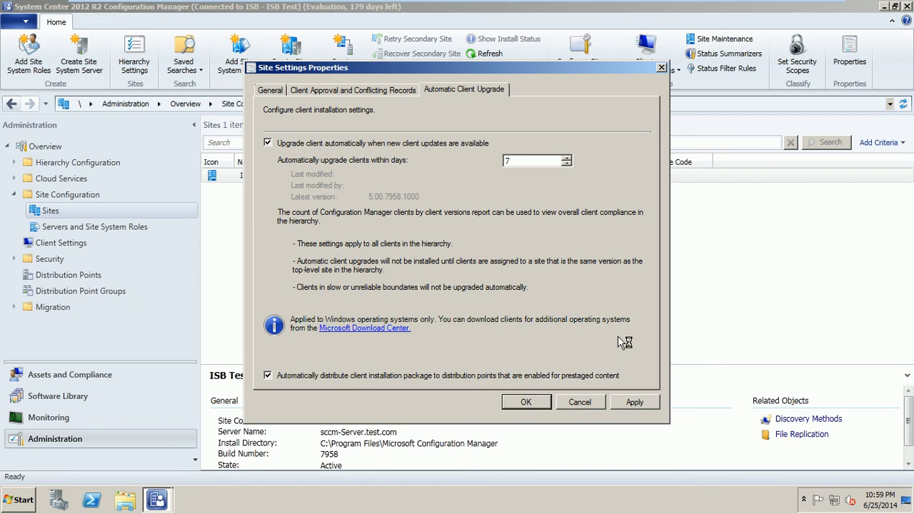
{"action": "left_click", "coordinate": [526, 402]}
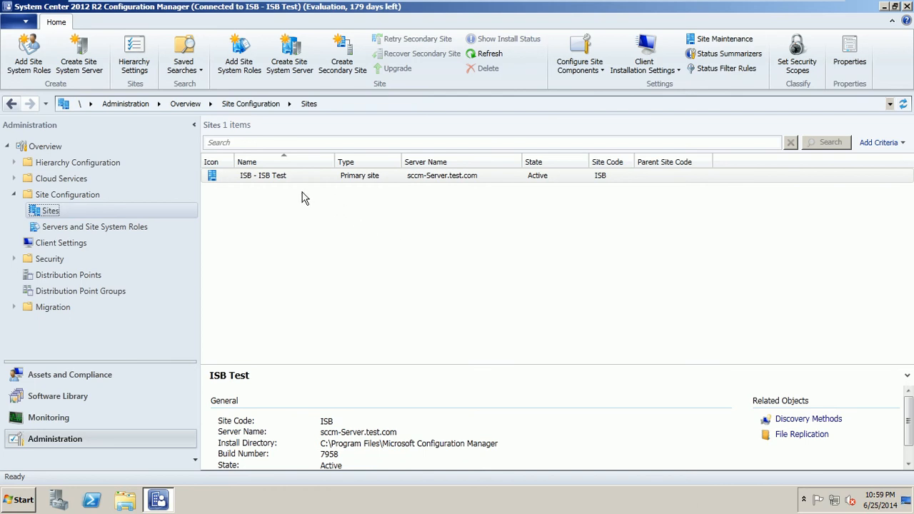
Step: Refresh the Sites view for ISB - ISB Test and list the client installation methods
{"action": "left_click", "coordinate": [309, 180]}
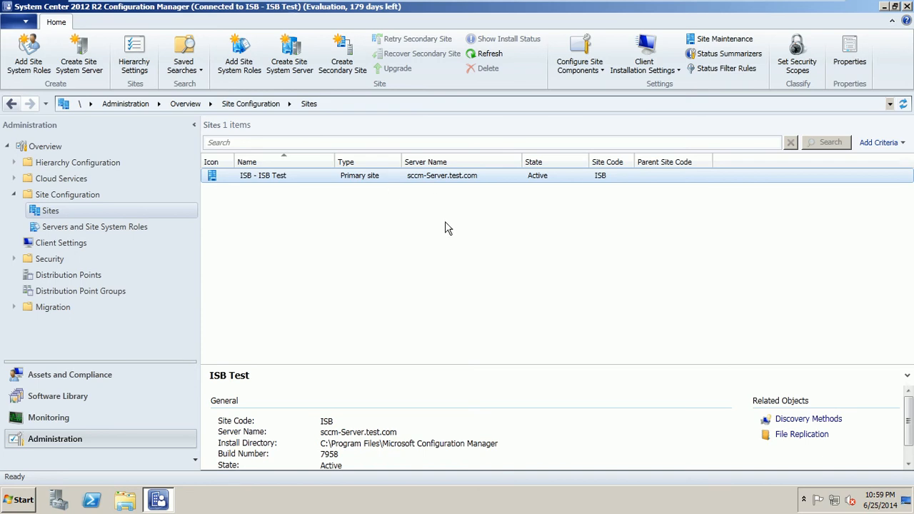
{"action": "left_click", "coordinate": [99, 214]}
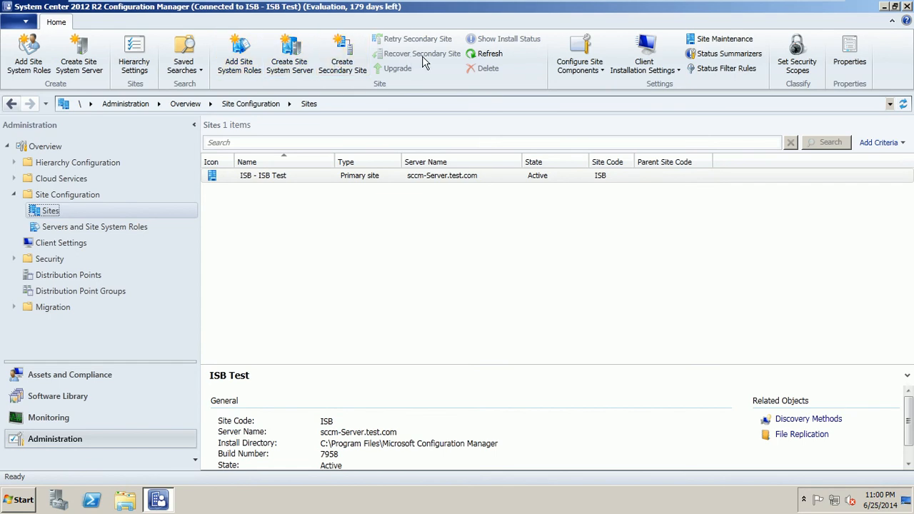
{"action": "left_click", "coordinate": [487, 54]}
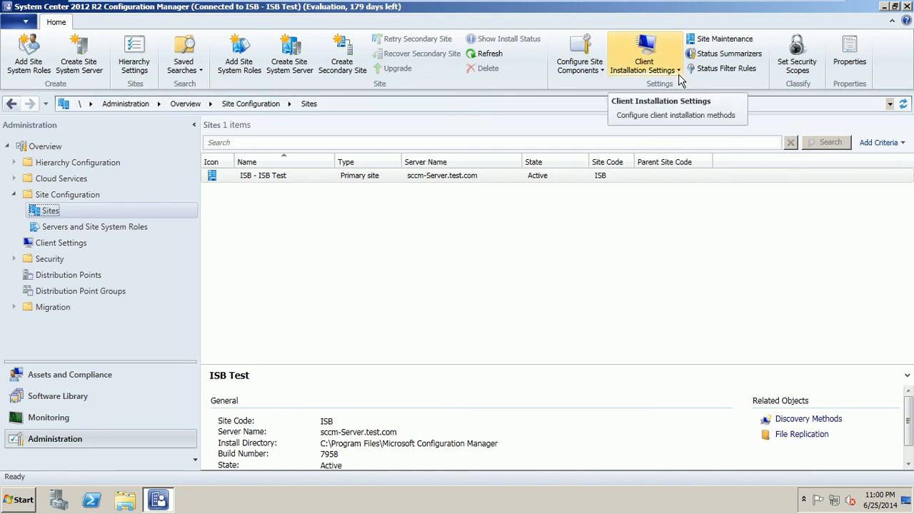
{"action": "left_click", "coordinate": [678, 74]}
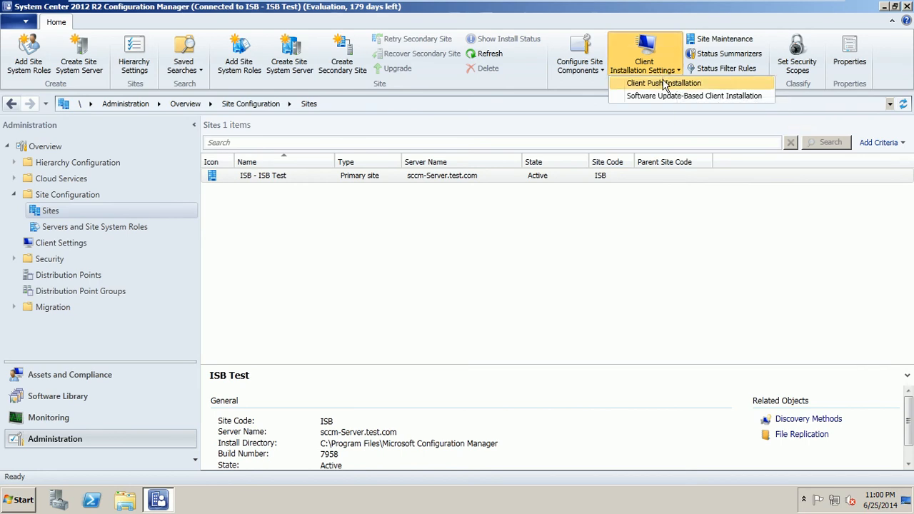
Step: In Client Push Installation, always install the client on domain controllers and view the Accounts page
{"action": "left_click", "coordinate": [664, 84]}
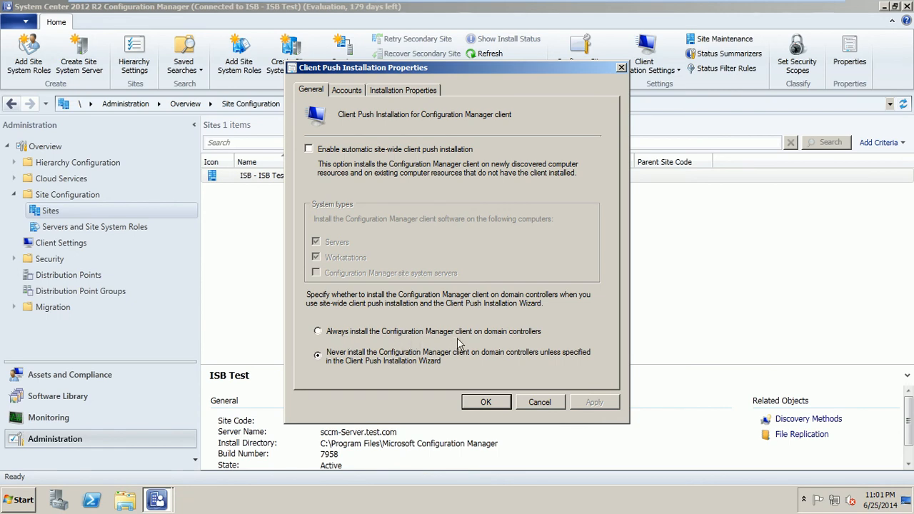
{"action": "left_click", "coordinate": [336, 336]}
{"action": "left_click", "coordinate": [347, 91]}
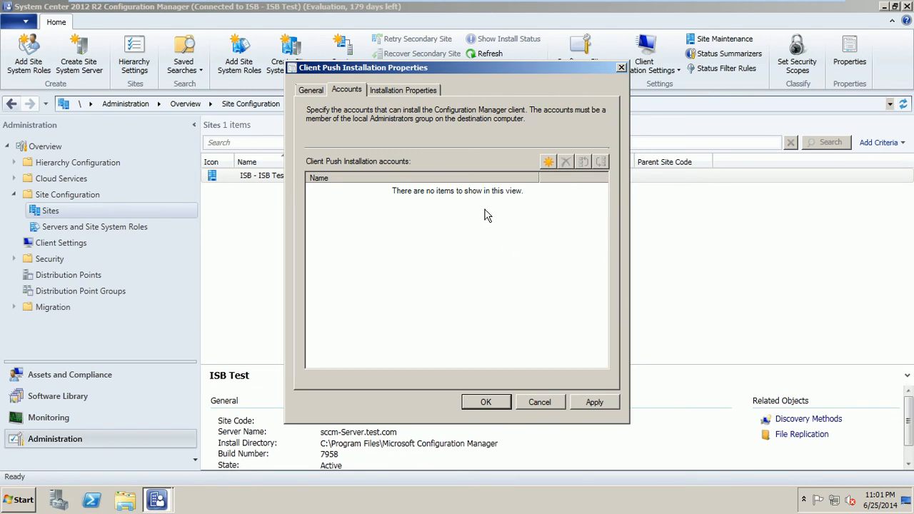
Step: Start a new client push account and enter its user name, correcting several typos
{"action": "left_click", "coordinate": [548, 163]}
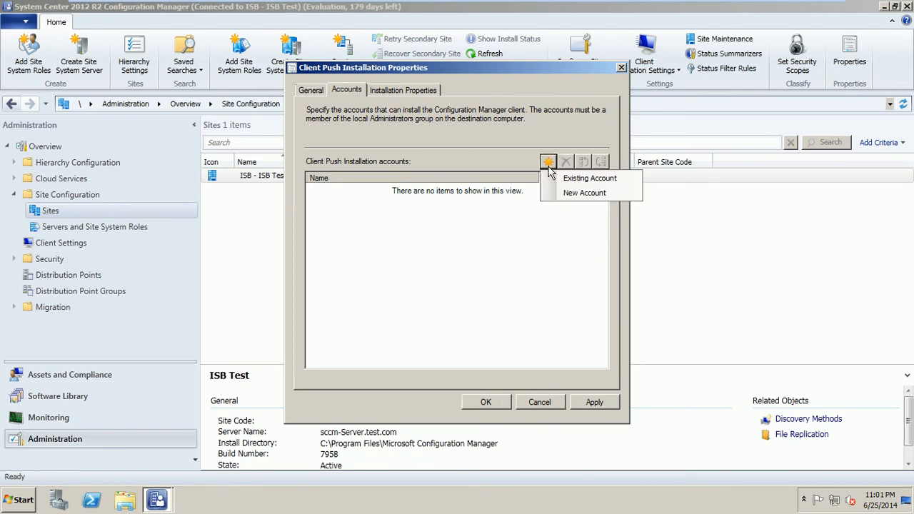
{"action": "left_click", "coordinate": [583, 197]}
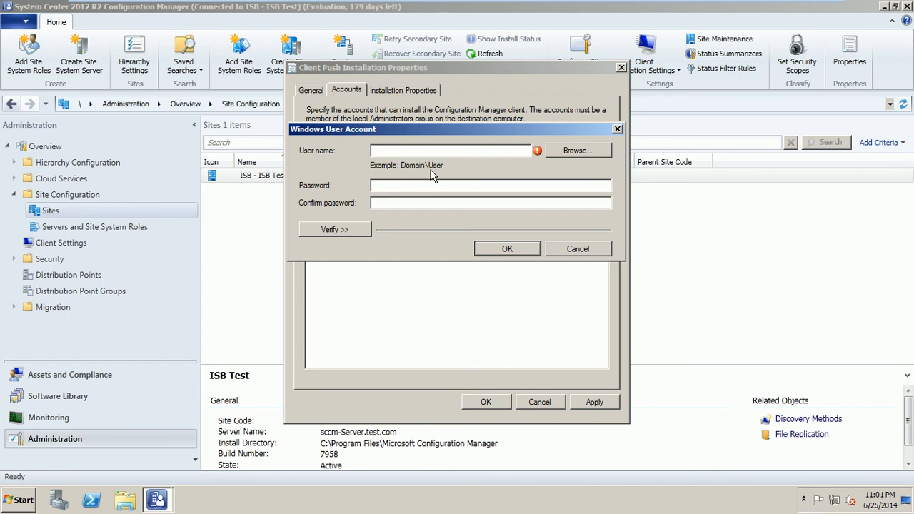
{"action": "type", "text": "ConfigMGR"}
{"action": "key", "text": "BackSpace"}
{"action": "key", "text": "BackSpace"}
{"action": "key", "text": "BackSpace"}
{"action": "key", "text": "BackSpace"}
{"action": "key", "text": "BackSpace"}
{"action": "key", "text": "BackSpace"}
{"action": "key", "text": "BackSpace"}
{"action": "key", "text": "BackSpace"}
{"action": "key", "text": "BackSpace"}
{"action": "type", "text": "te"}
{"action": "key", "text": "BackSpace"}
{"action": "key", "text": "BackSpace"}
{"action": "type", "text": "SCCM"}
{"action": "key", "text": "BackSpace"}
{"action": "key", "text": "BackSpace"}
{"action": "key", "text": "BackSpace"}
{"action": "key", "text": "BackSpace"}
{"action": "type", "text": "SMs"}
{"action": "key", "text": "BackSpace"}
{"action": "key", "text": "BackSpace"}
{"action": "type", "text": "msInstallati"}
{"action": "key", "text": "BackSpace"}
{"action": "key", "text": "BackSpace"}
{"action": "key", "text": "BackSpace"}
{"action": "key", "text": "BackSpace"}
{"action": "key", "text": "BackSpace"}
{"action": "type", "text": "Admin"}
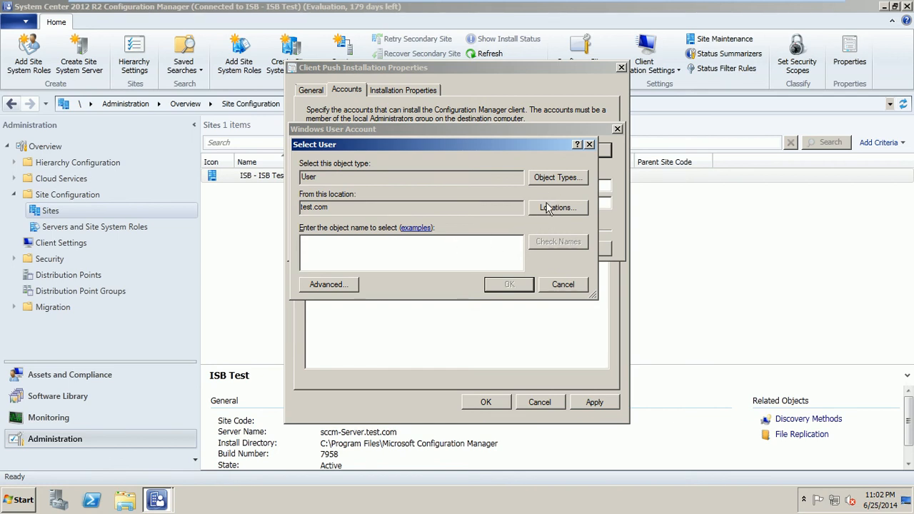
Step: Resolve 'sms' to the matching TEST domain user and accept it
{"action": "type", "text": "sms"}
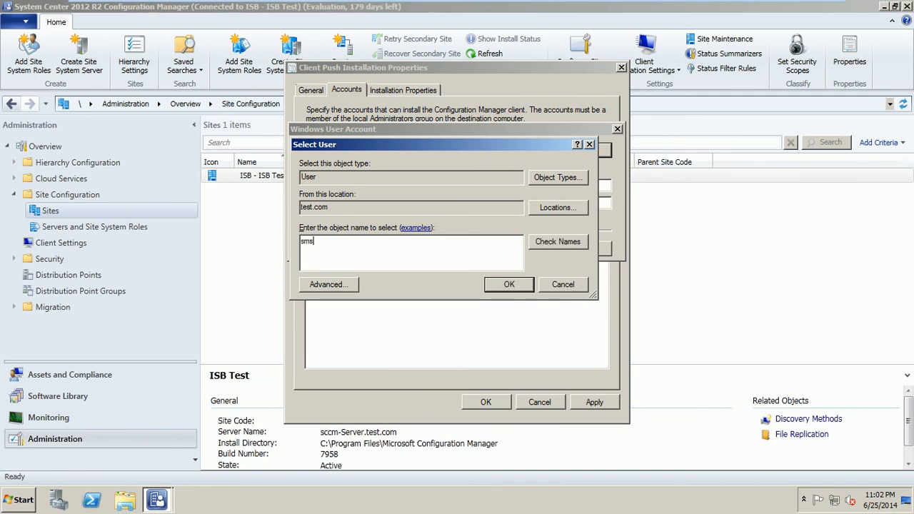
{"action": "left_click", "coordinate": [547, 246]}
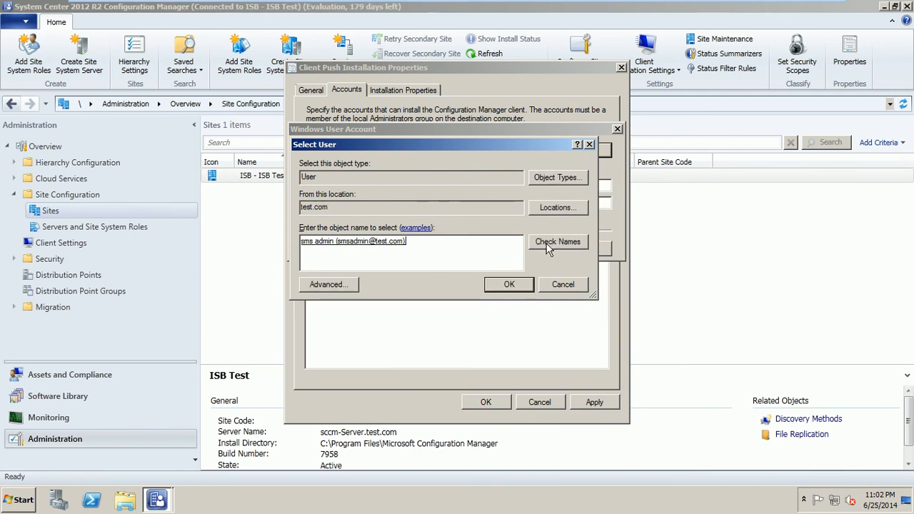
{"action": "left_click", "coordinate": [504, 289]}
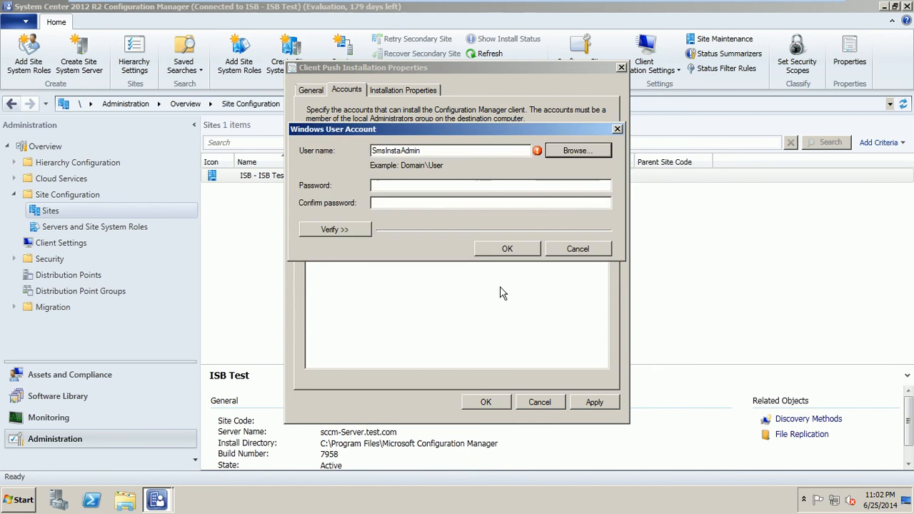
Step: Enter and confirm the account password, then show the verification options
{"action": "left_click", "coordinate": [418, 185]}
{"action": "type", "text": "***"}
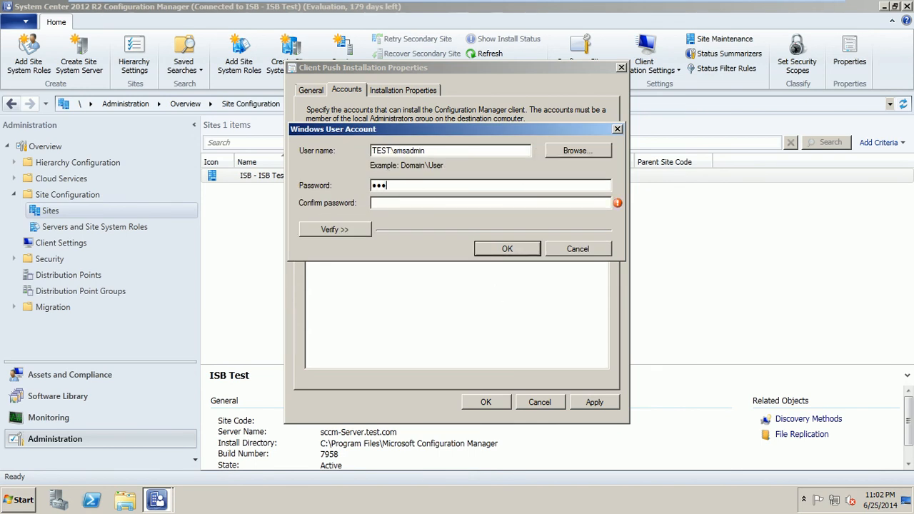
{"action": "type", "text": "****"}
{"action": "left_click", "coordinate": [383, 203]}
{"action": "type", "text": "*******"}
{"action": "left_click", "coordinate": [348, 224]}
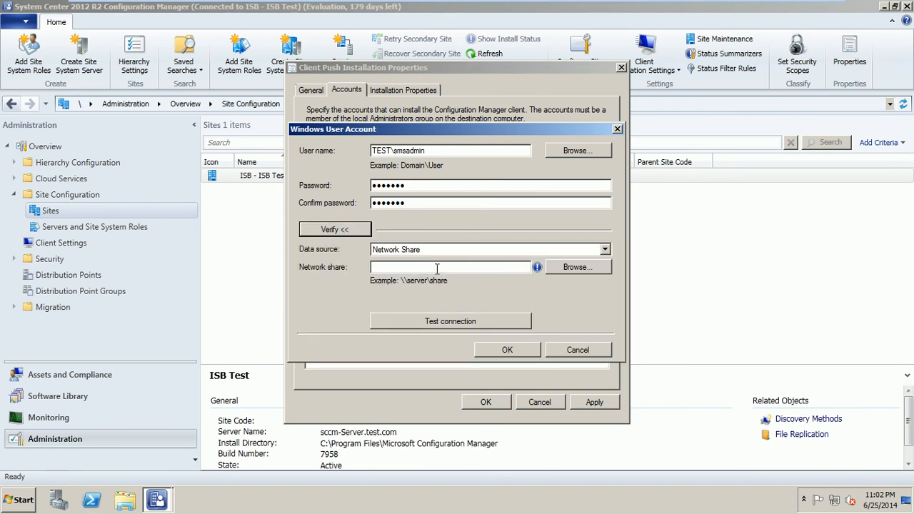
Step: Verify the account against the \\sccm-server\Client share and add it to the push accounts
{"action": "left_click", "coordinate": [590, 270]}
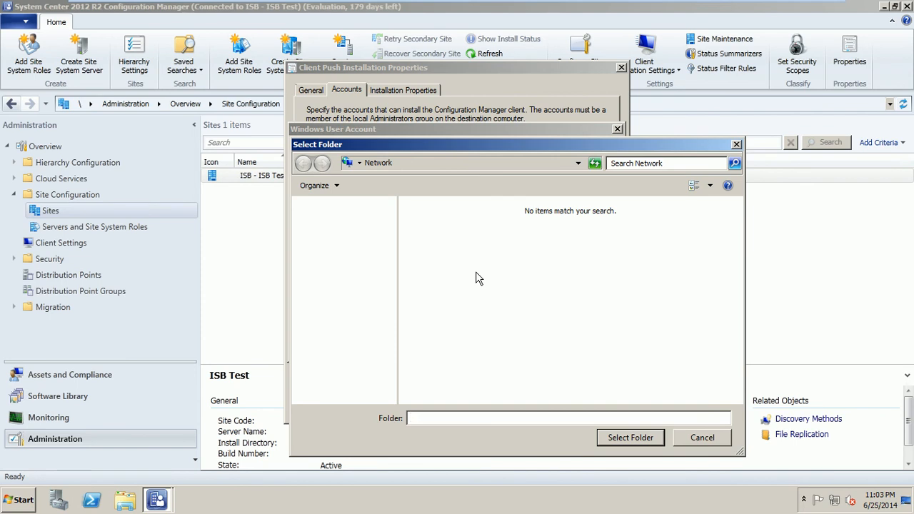
{"action": "type", "text": "\\sccm-server\\"}
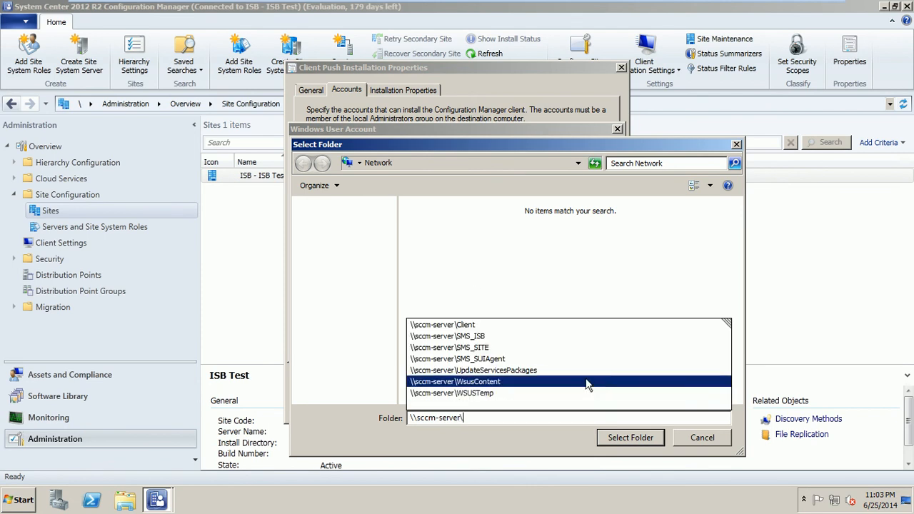
{"action": "left_click", "coordinate": [502, 325]}
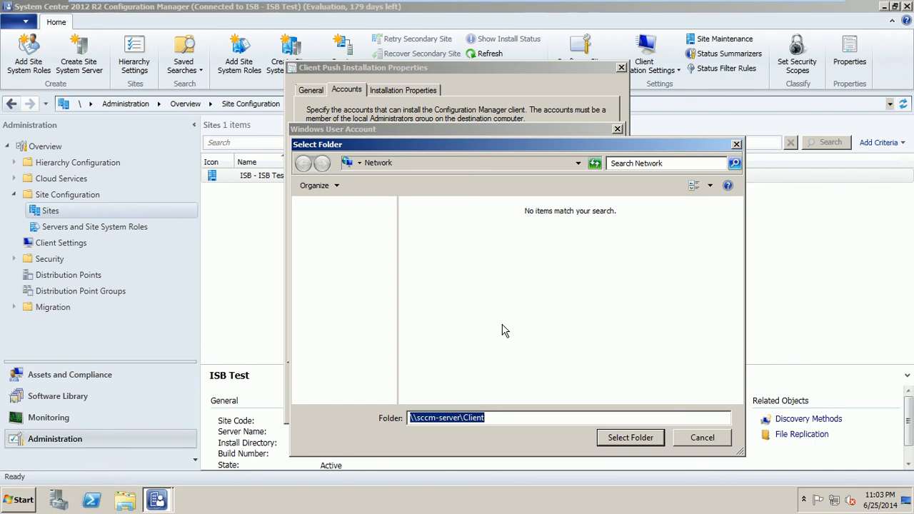
{"action": "left_click", "coordinate": [624, 438]}
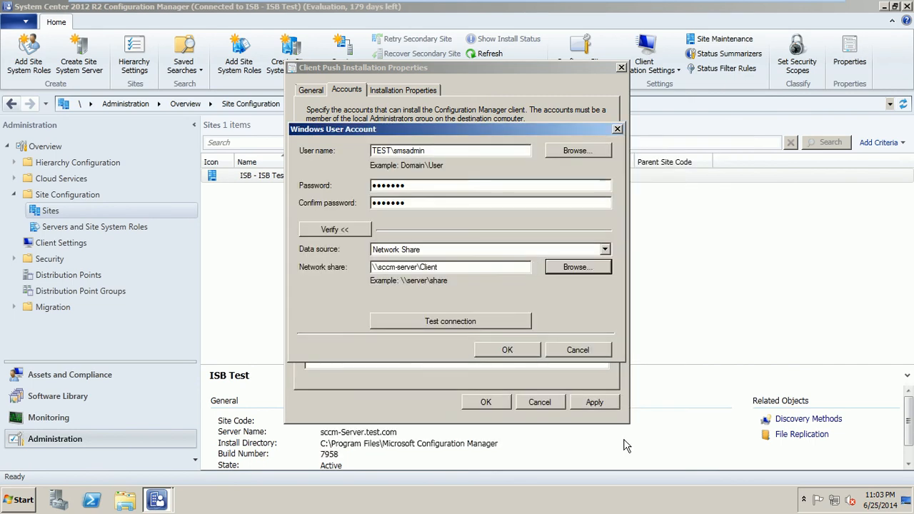
{"action": "left_click", "coordinate": [485, 322]}
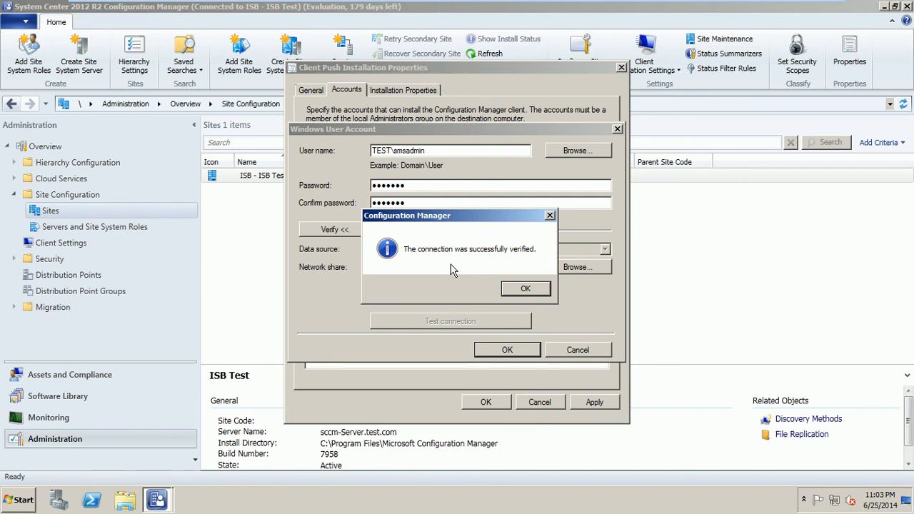
{"action": "left_click", "coordinate": [512, 288]}
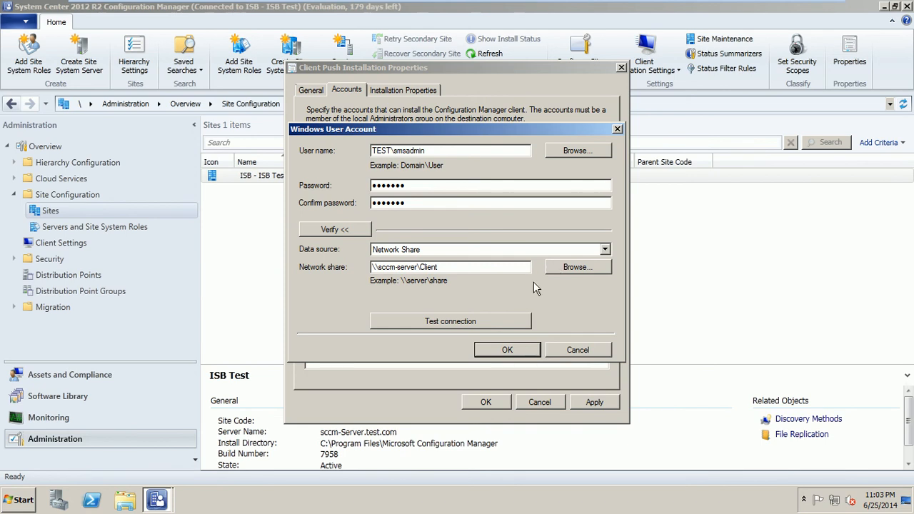
{"action": "left_click", "coordinate": [518, 346]}
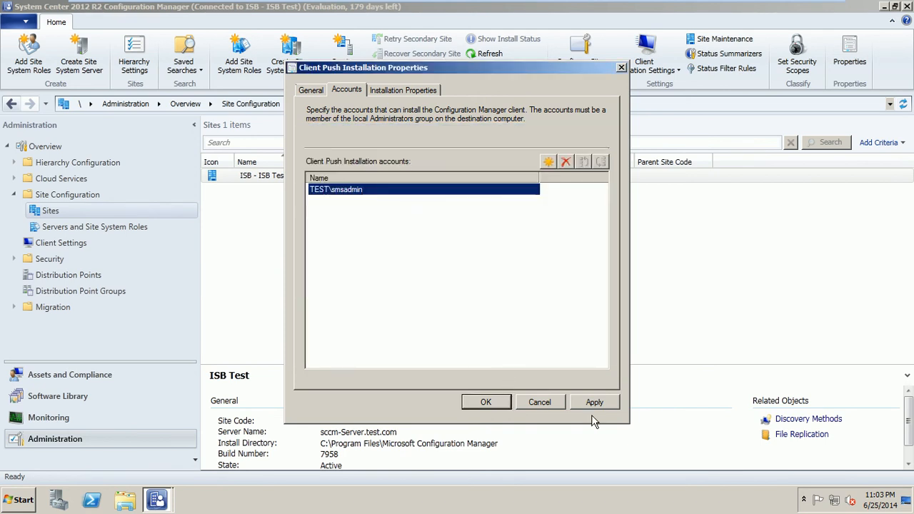
Step: Save the client push properties, then reopen them on the Installation Properties page
{"action": "left_click", "coordinate": [496, 402]}
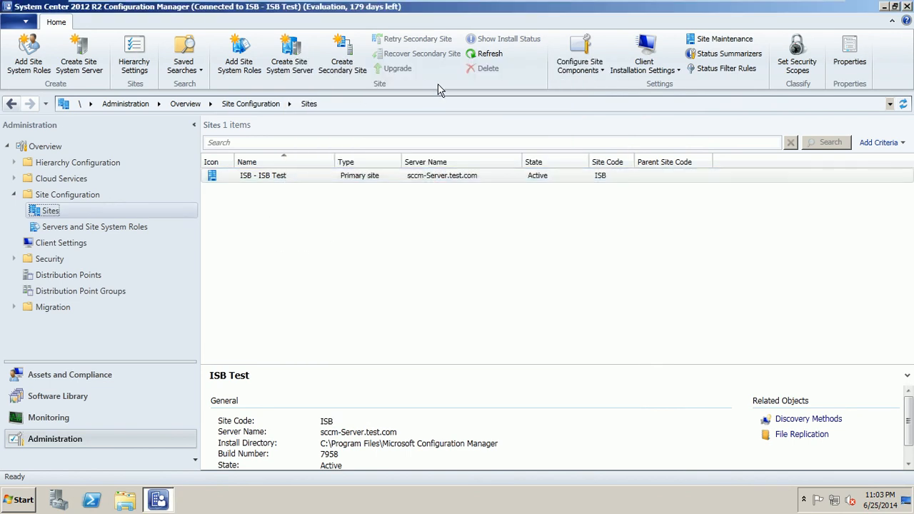
{"action": "left_click", "coordinate": [592, 71]}
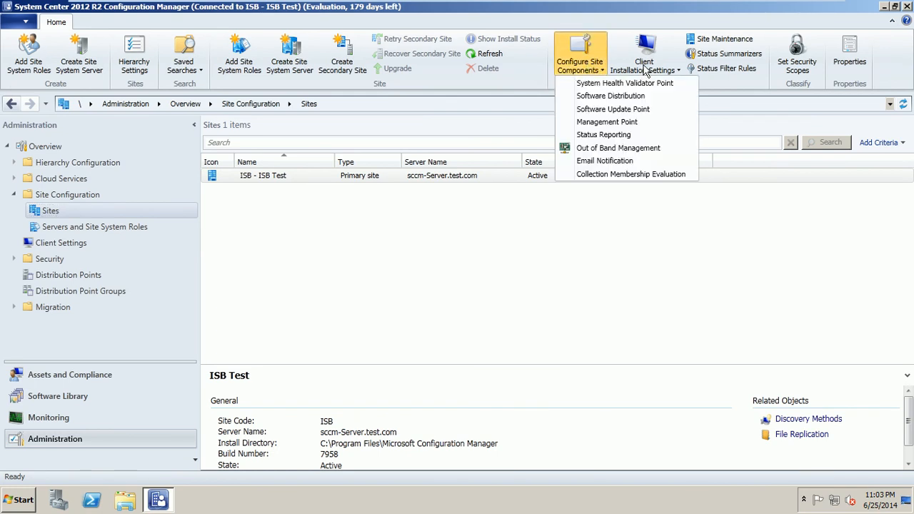
{"action": "left_click", "coordinate": [645, 68]}
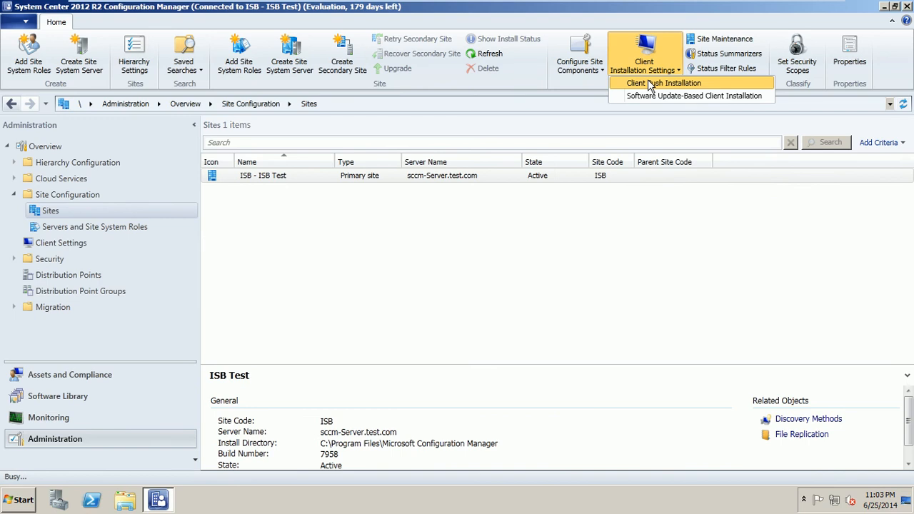
{"action": "left_click", "coordinate": [648, 83]}
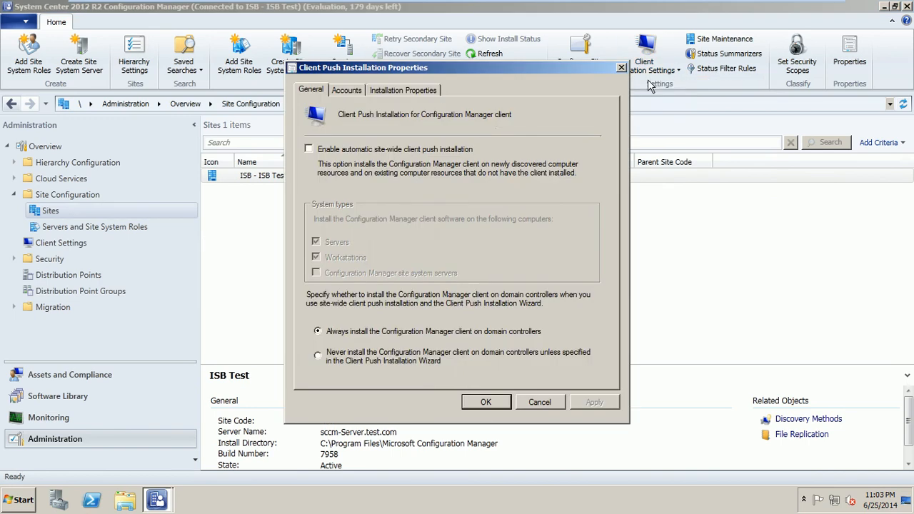
{"action": "left_click", "coordinate": [402, 90]}
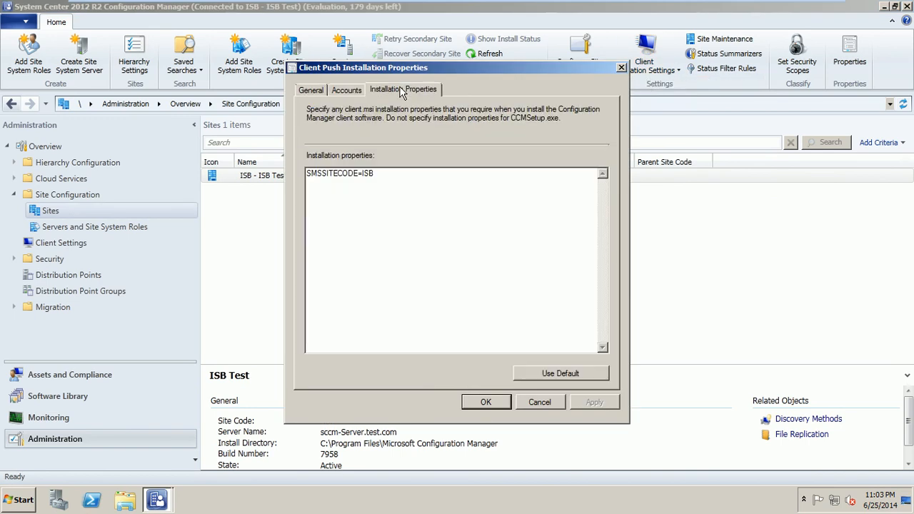
{"action": "left_click", "coordinate": [346, 91]}
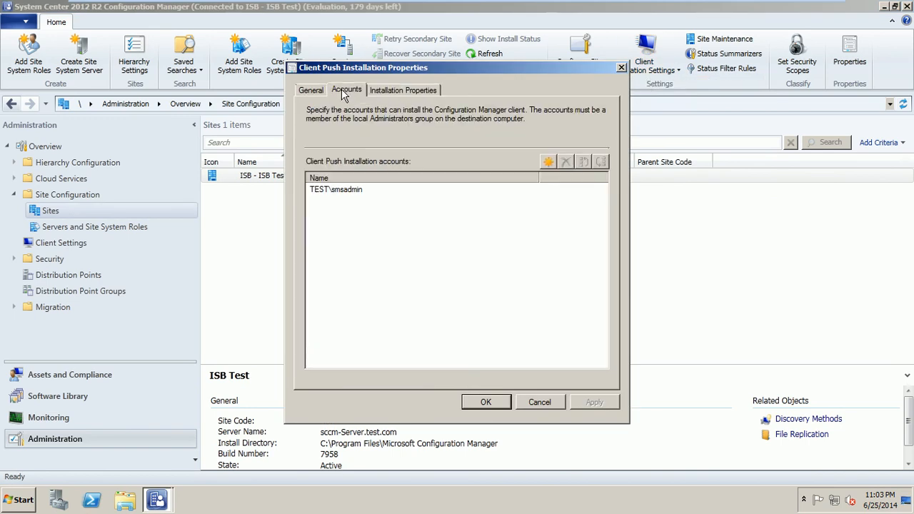
{"action": "left_click", "coordinate": [401, 91]}
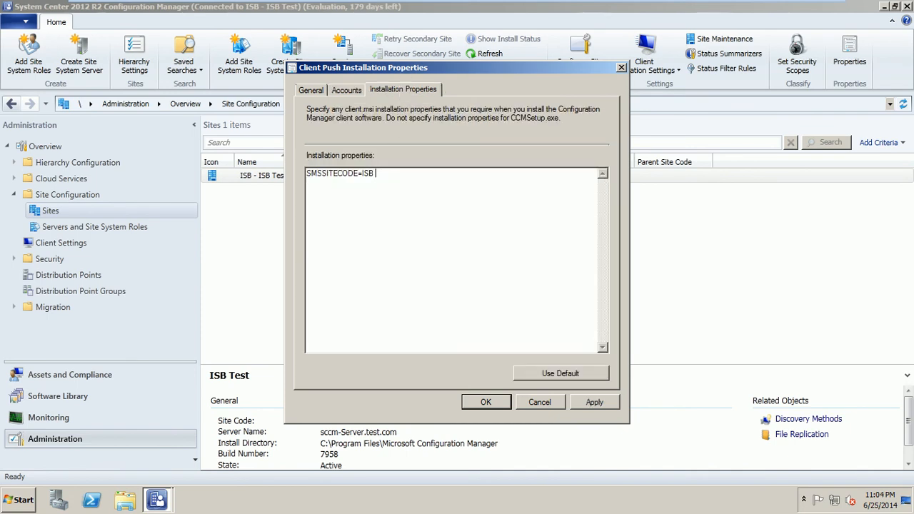
Step: Append FSP=sccm-server after SMSSITECODE=ISB and save the installation properties
{"action": "type", "text": "PS"}
{"action": "key", "text": "BackSpace"}
{"action": "key", "text": "BackSpace"}
{"action": "type", "text": "FSP=sccm-server"}
{"action": "left_click", "coordinate": [504, 403]}
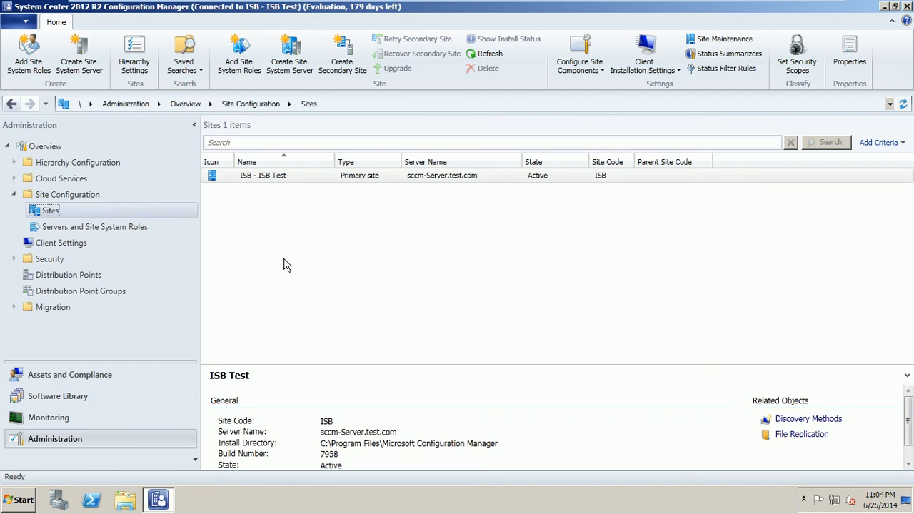
Step: Start the Install Client wizard for DC1 from Assets and Compliance > Devices
{"action": "left_click", "coordinate": [102, 380]}
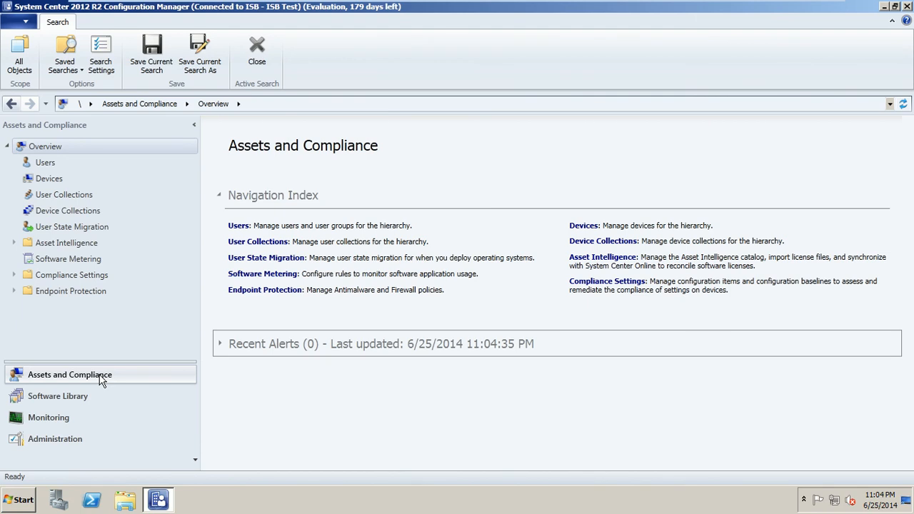
{"action": "left_click", "coordinate": [55, 181]}
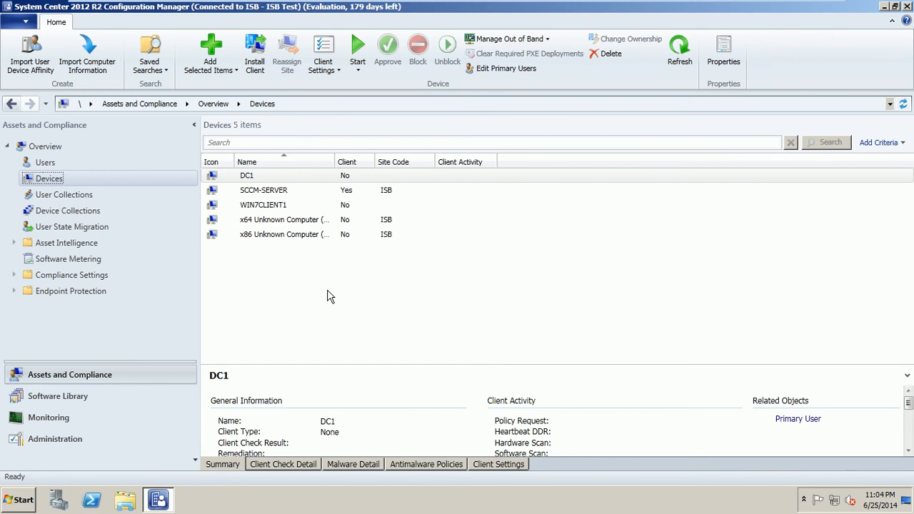
{"action": "right_click", "coordinate": [256, 179]}
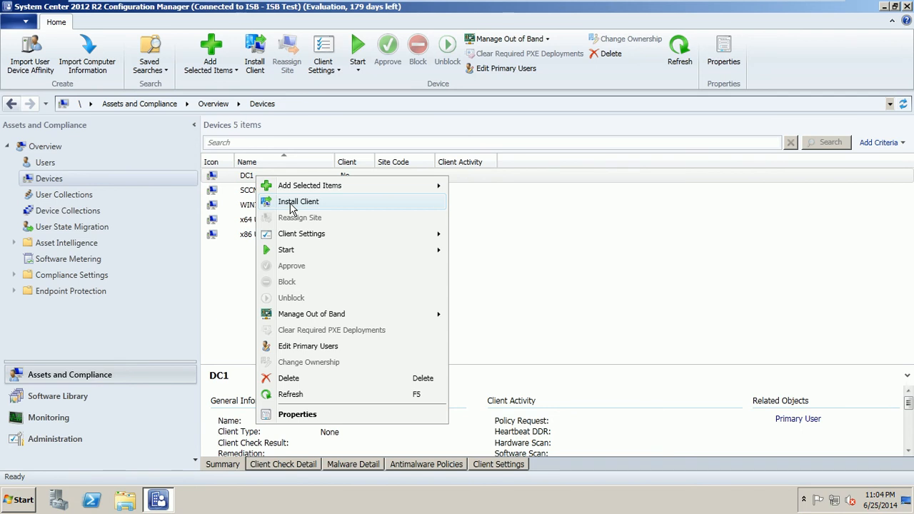
{"action": "left_click", "coordinate": [290, 204]}
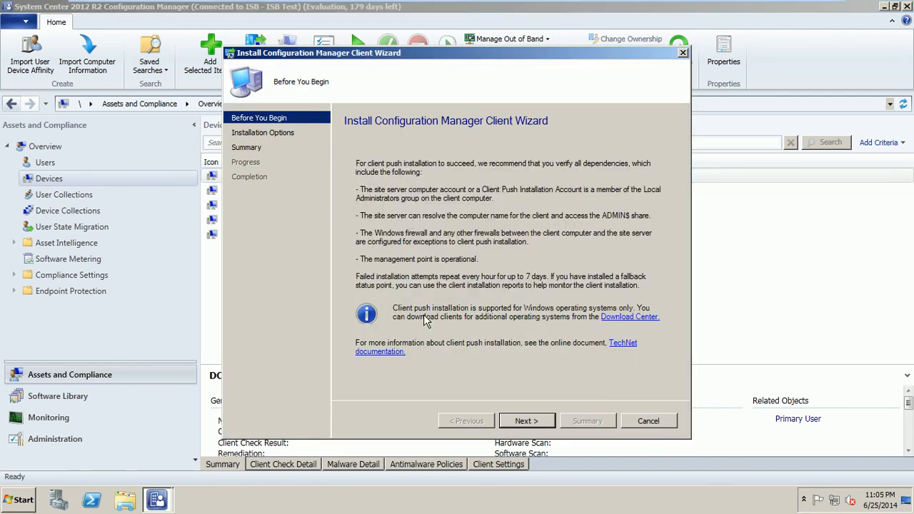
{"action": "left_click", "coordinate": [526, 422]}
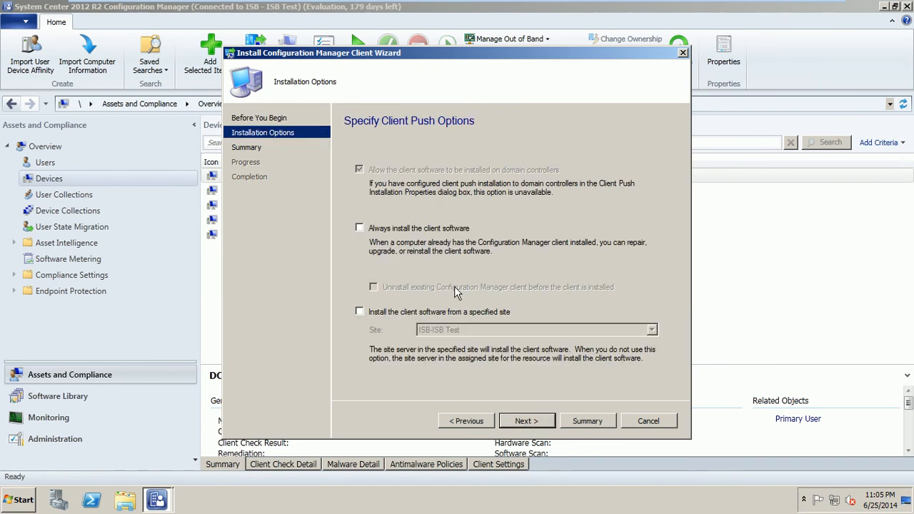
Step: Always install the client, installing from site ISB-ISB Test, and finish the wizard
{"action": "left_click", "coordinate": [423, 228]}
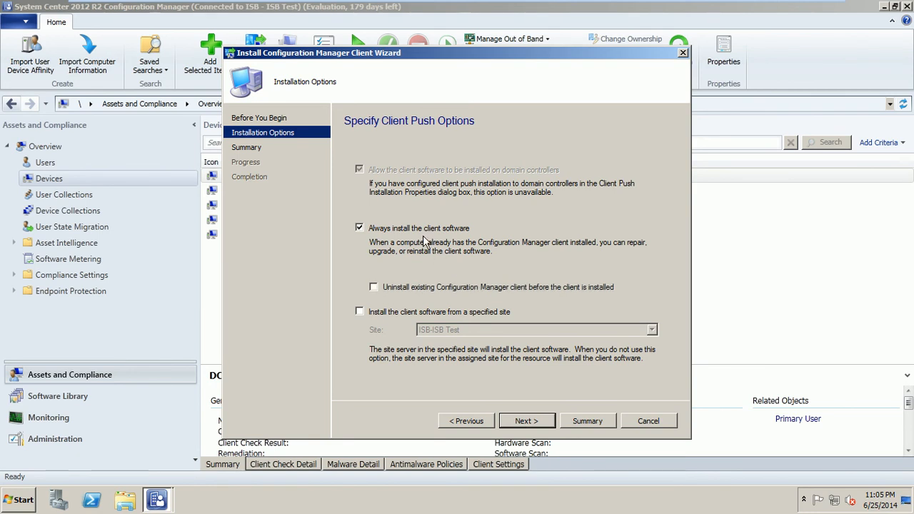
{"action": "left_click", "coordinate": [429, 313]}
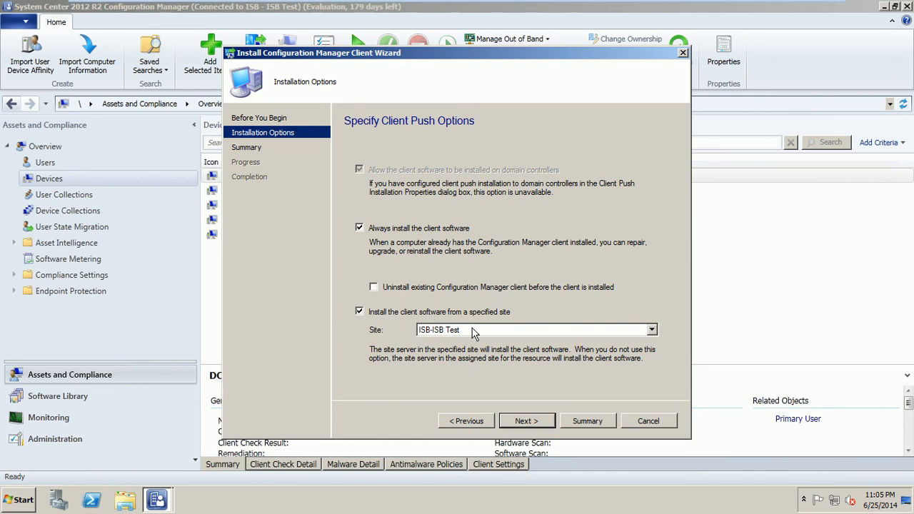
{"action": "left_click", "coordinate": [496, 333]}
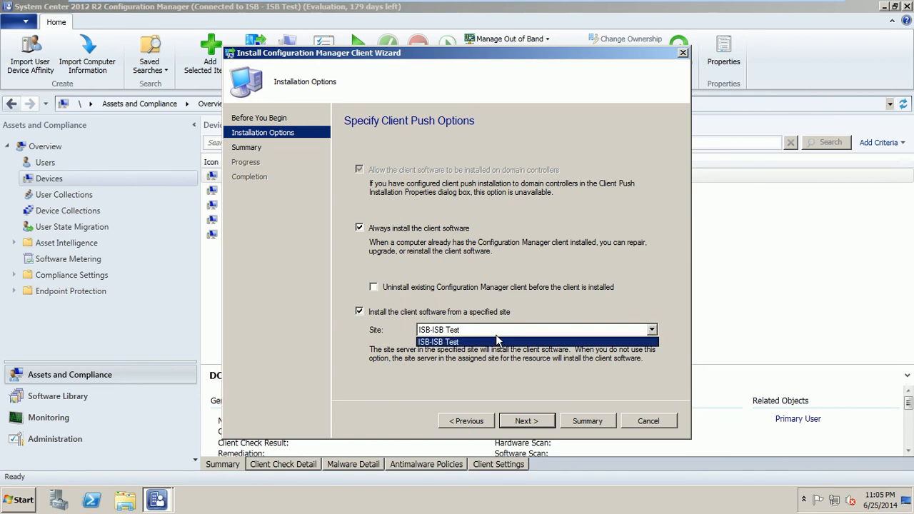
{"action": "left_click", "coordinate": [498, 341]}
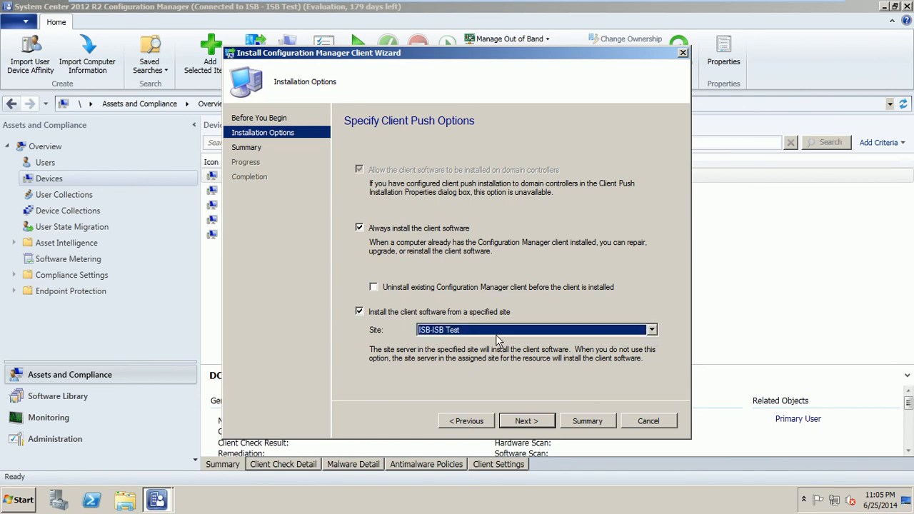
{"action": "left_click", "coordinate": [532, 421]}
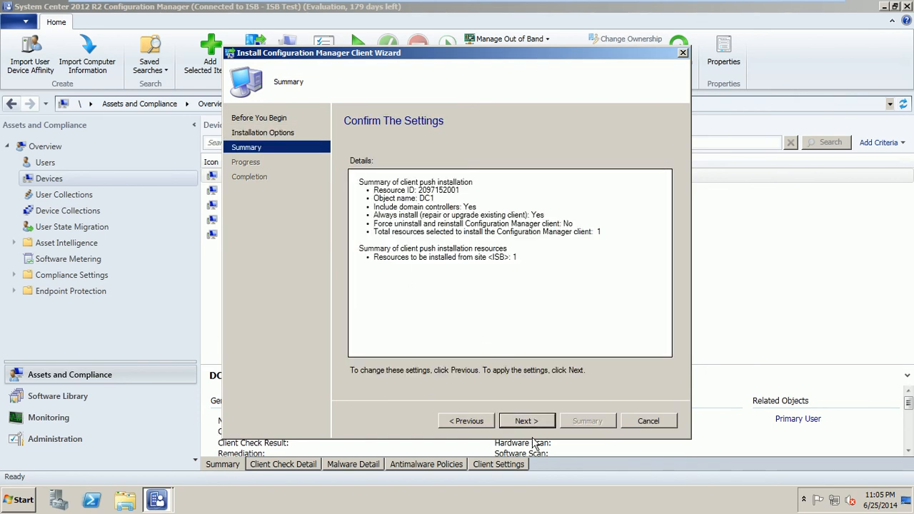
{"action": "left_click", "coordinate": [539, 425]}
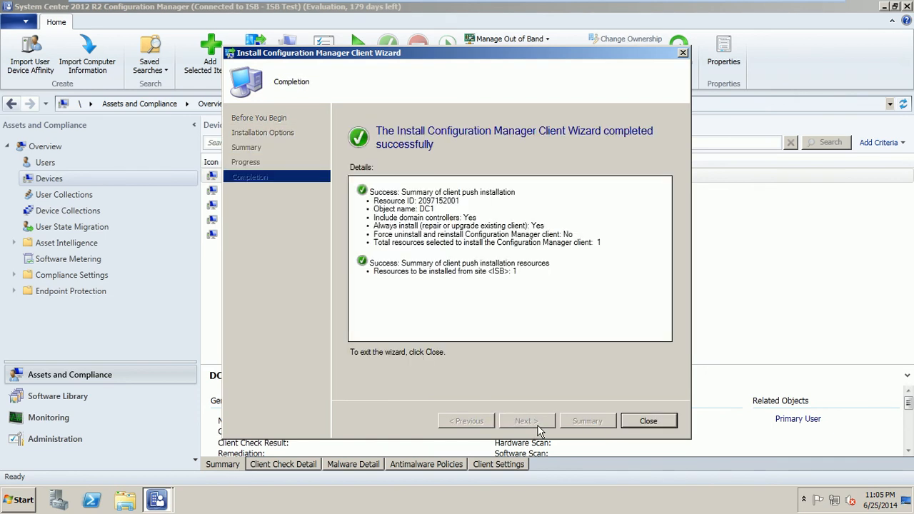
{"action": "left_click", "coordinate": [640, 421]}
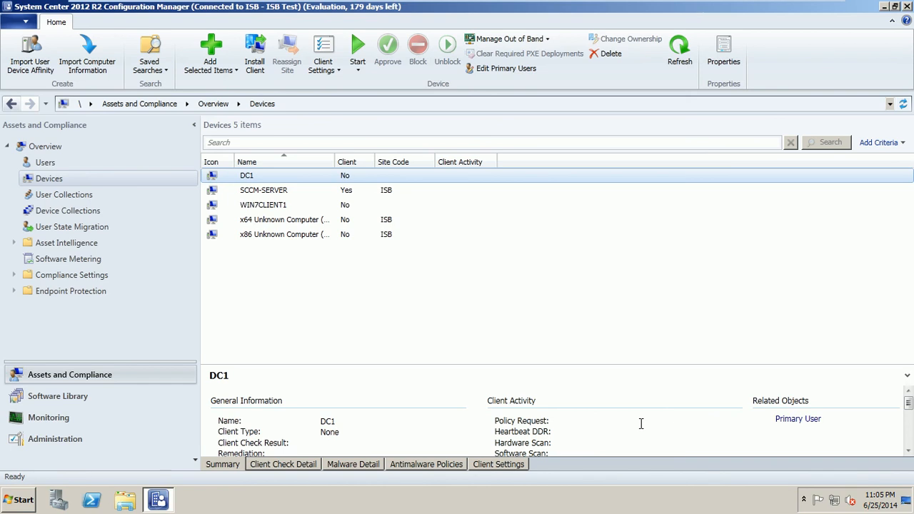
{"action": "mouse_move", "coordinate": [427, 4]}
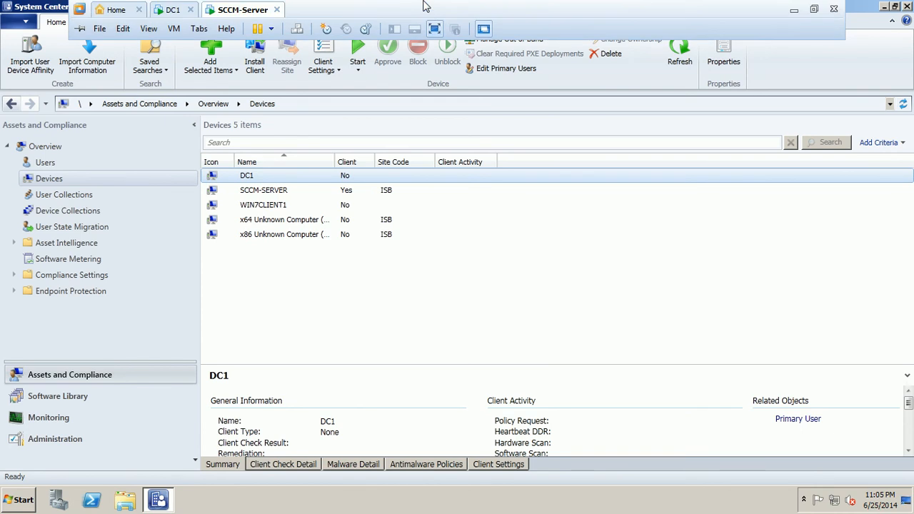
{"action": "left_click", "coordinate": [170, 10]}
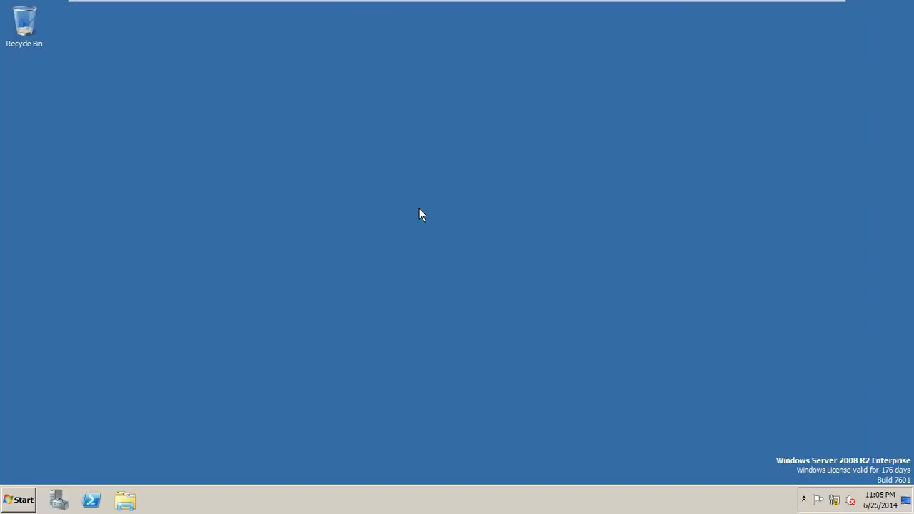
{"action": "right_click", "coordinate": [420, 213]}
{"action": "left_click", "coordinate": [417, 501]}
{"action": "right_click", "coordinate": [417, 502]}
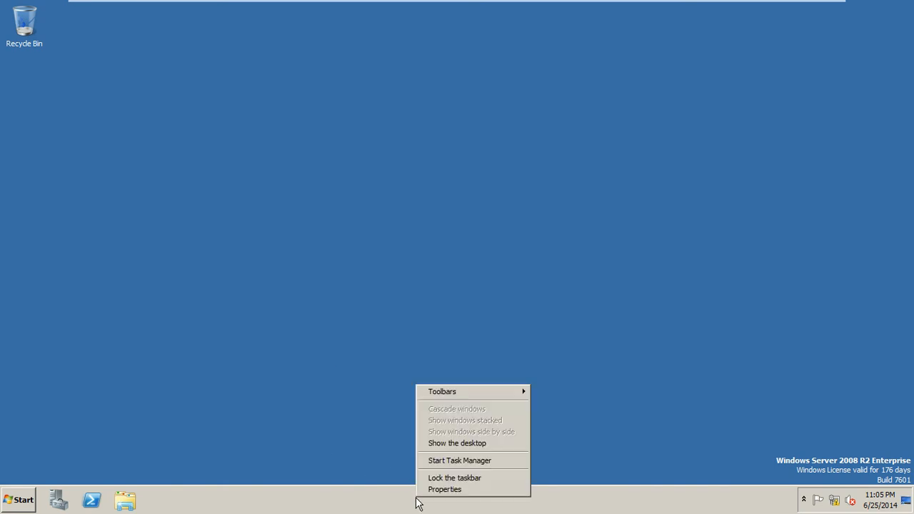
{"action": "left_click", "coordinate": [465, 461]}
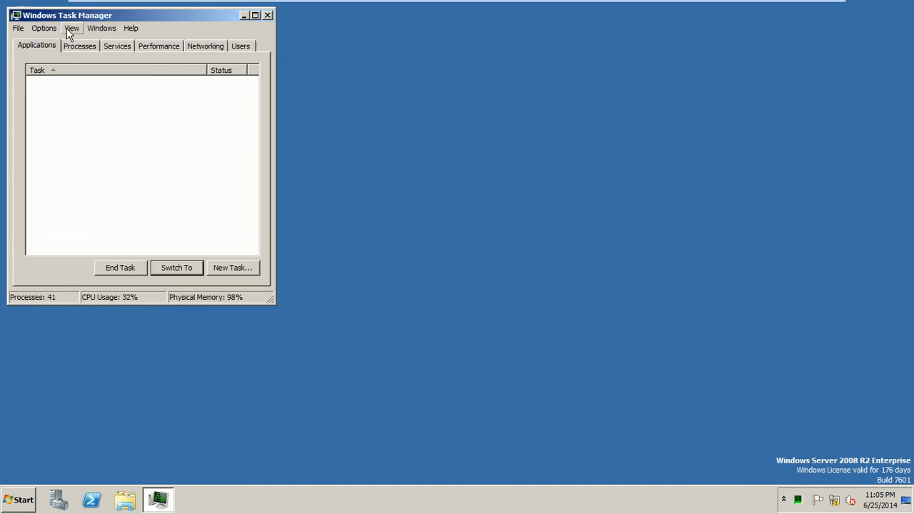
{"action": "left_click", "coordinate": [74, 46]}
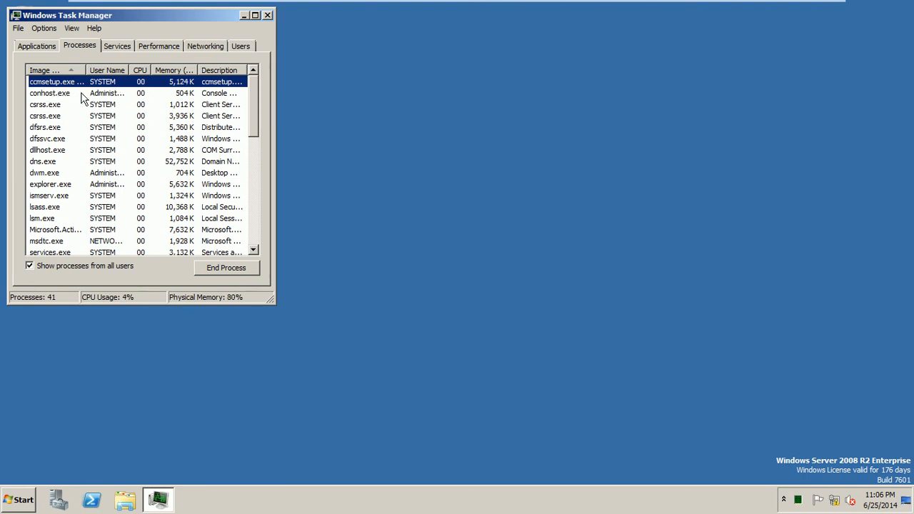
{"action": "left_click", "coordinate": [267, 15]}
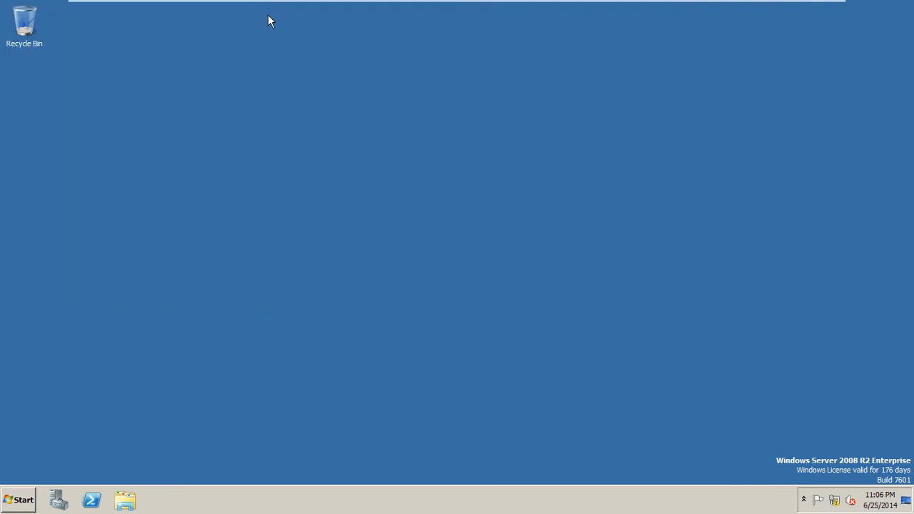
{"action": "mouse_move", "coordinate": [340, 4]}
{"action": "left_click", "coordinate": [247, 10]}
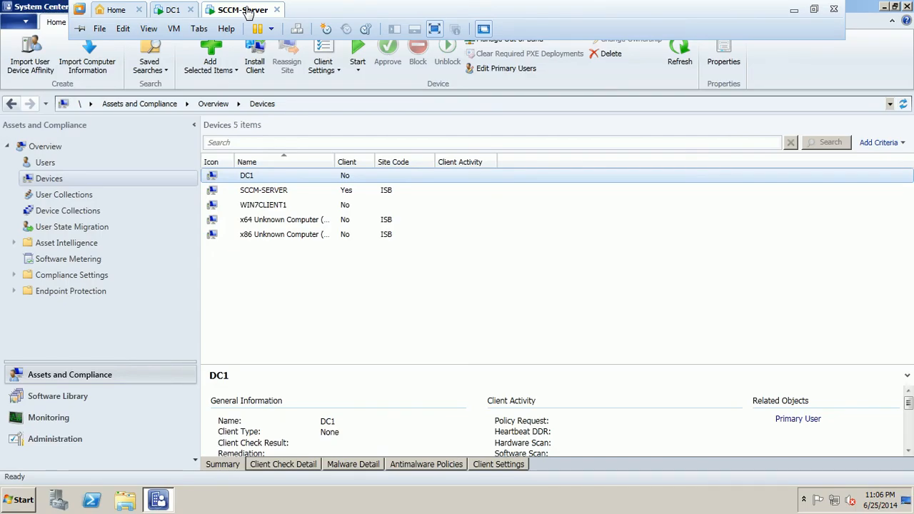
Step: Minimize the Configuration Manager console, launch Task Manager from the taskbar, then close it
{"action": "left_click", "coordinate": [883, 8]}
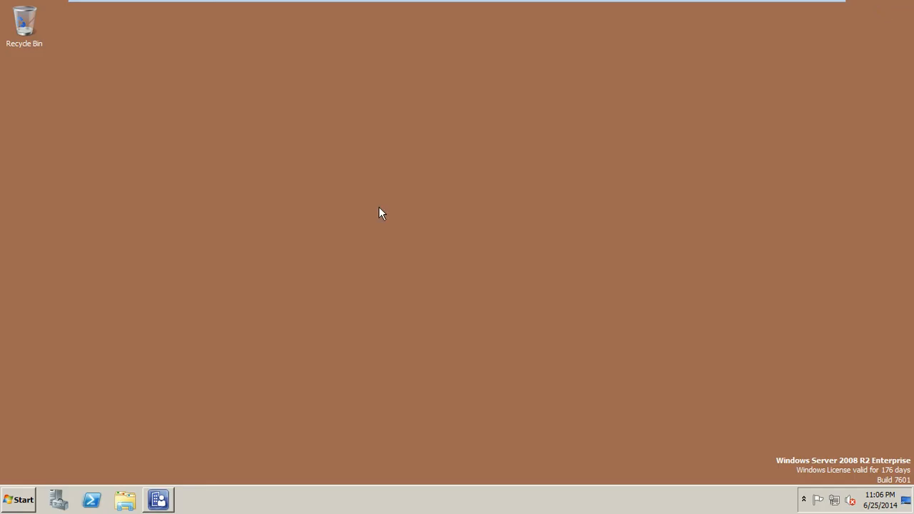
{"action": "right_click", "coordinate": [296, 139]}
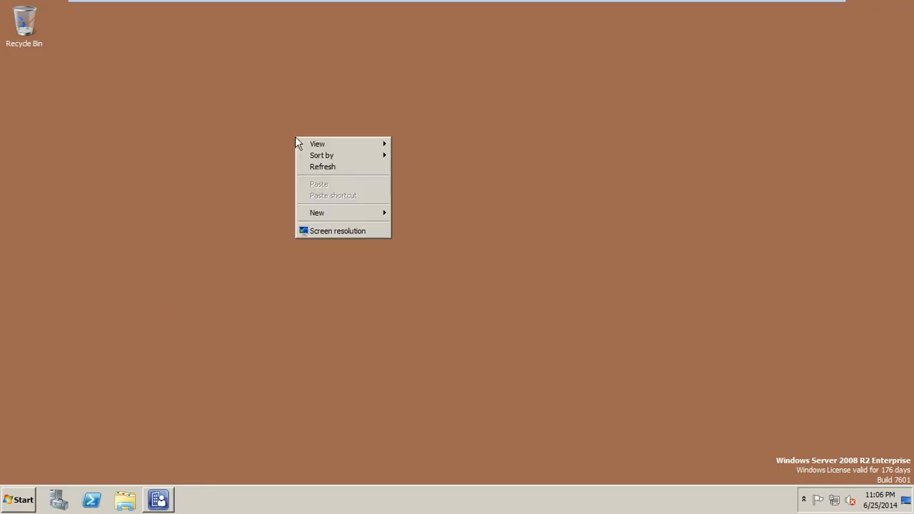
{"action": "right_click", "coordinate": [395, 505]}
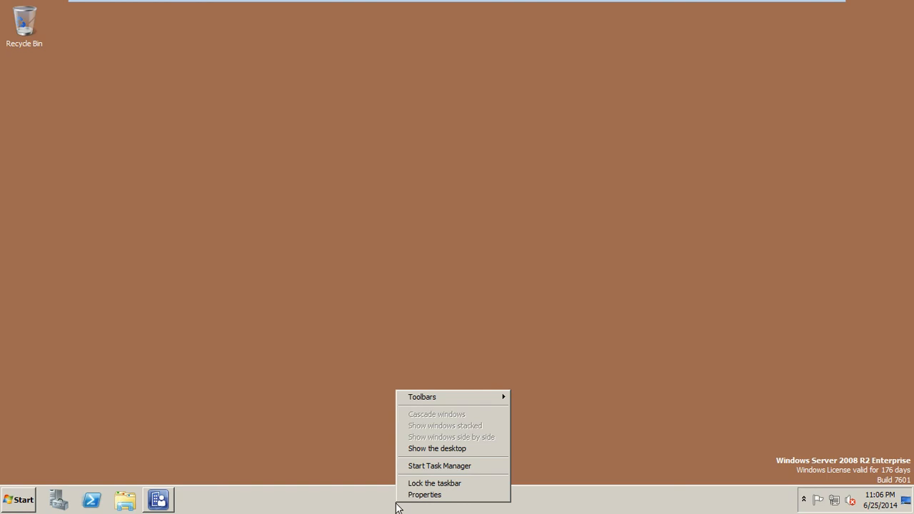
{"action": "left_click", "coordinate": [444, 467]}
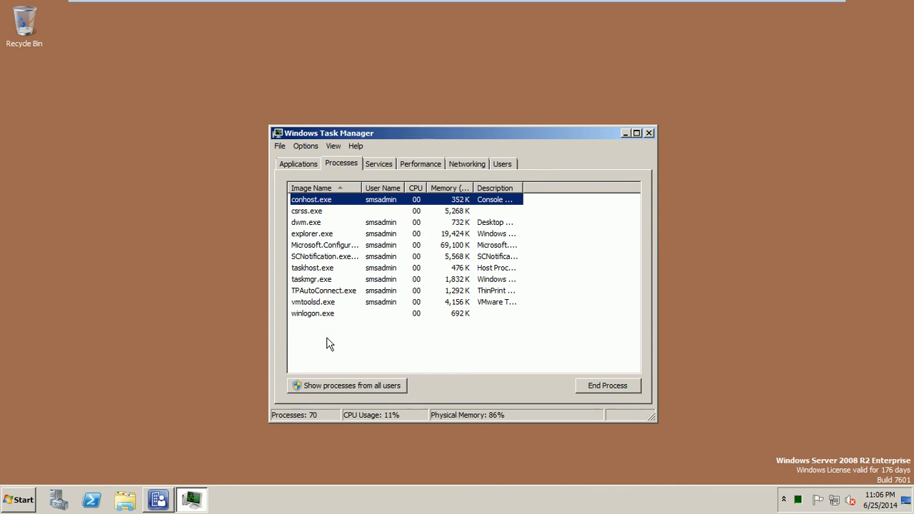
{"action": "left_click", "coordinate": [647, 133]}
Step: Open the Configuration Manager client properties from Control Panel, showing site code SMS:ISB
{"action": "left_click", "coordinate": [23, 502]}
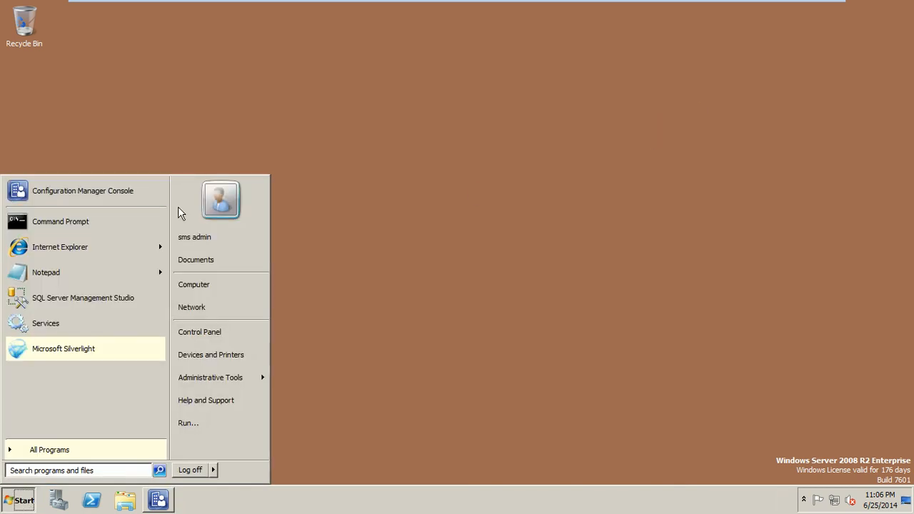
{"action": "left_click", "coordinate": [218, 334]}
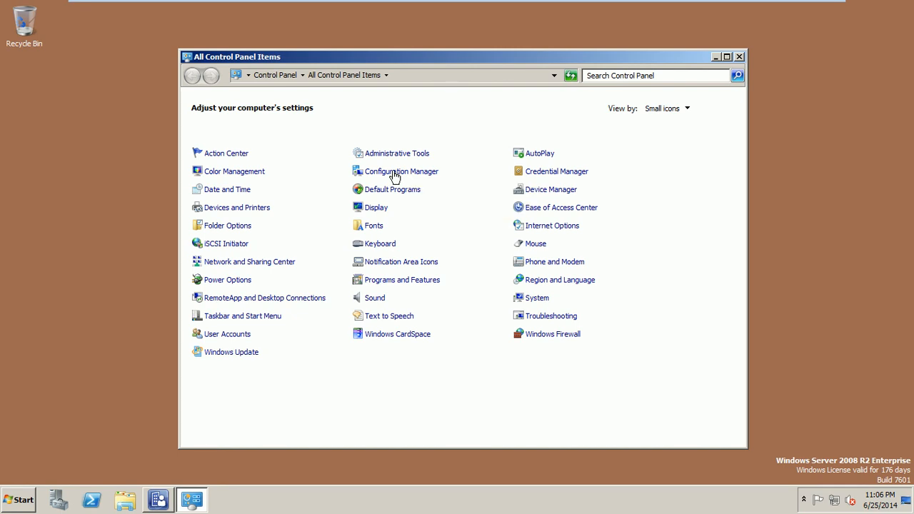
{"action": "left_click", "coordinate": [394, 175]}
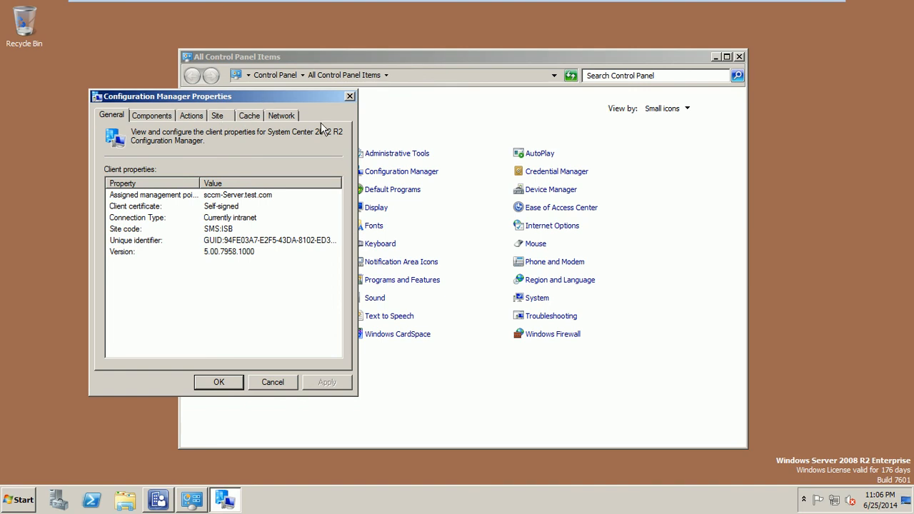
Step: Check the client components, then run the Machine Policy and User Policy Retrieval & Evaluation Cycles
{"action": "left_click", "coordinate": [148, 117]}
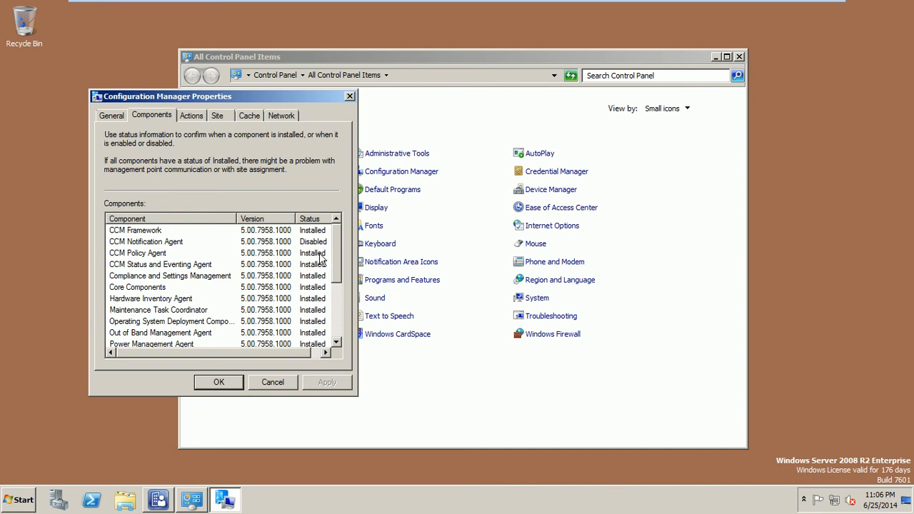
{"action": "left_click", "coordinate": [194, 118]}
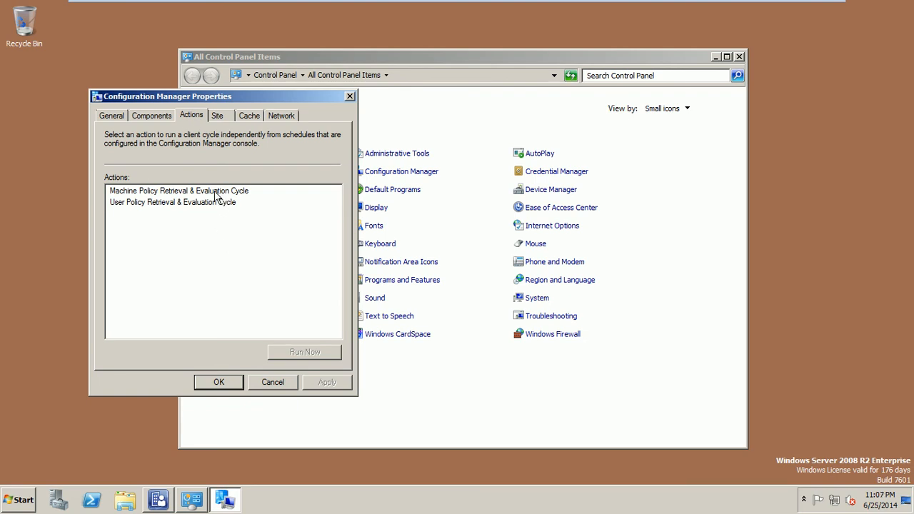
{"action": "left_click", "coordinate": [216, 193]}
{"action": "left_click", "coordinate": [312, 352]}
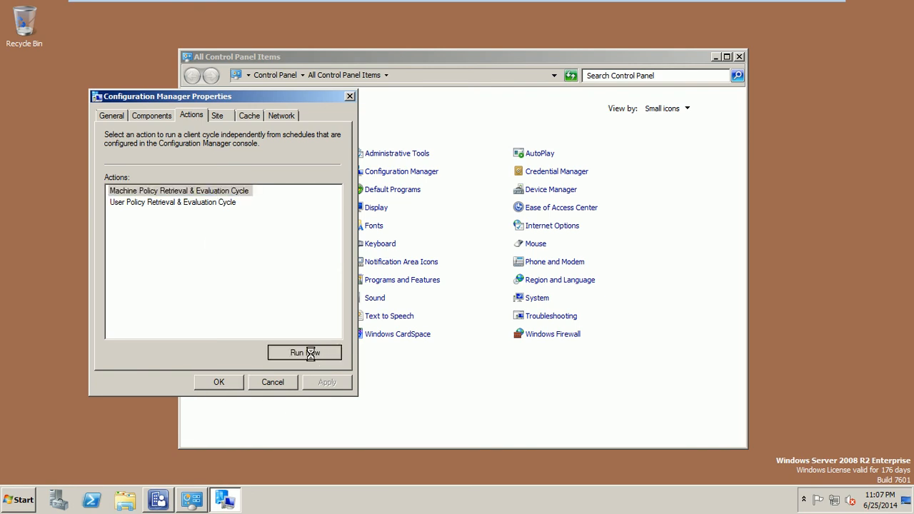
{"action": "left_click", "coordinate": [541, 291]}
{"action": "left_click", "coordinate": [194, 207]}
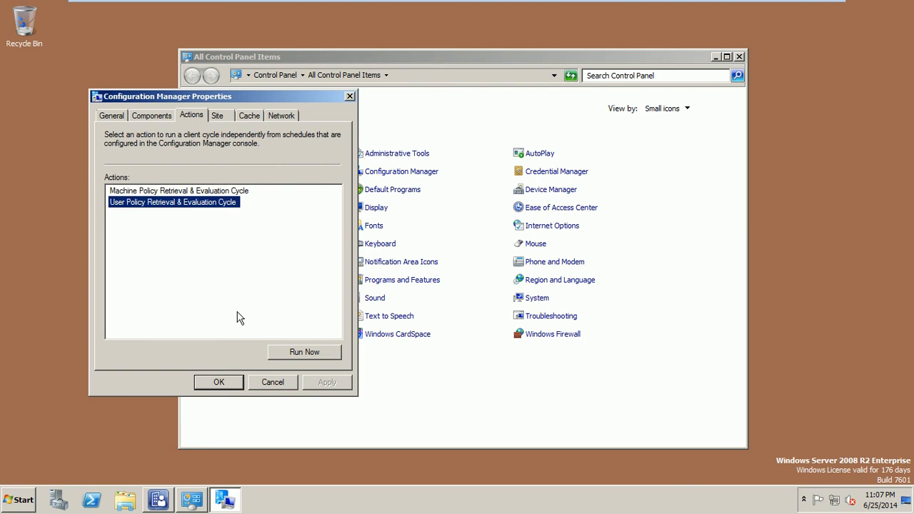
{"action": "left_click", "coordinate": [318, 354]}
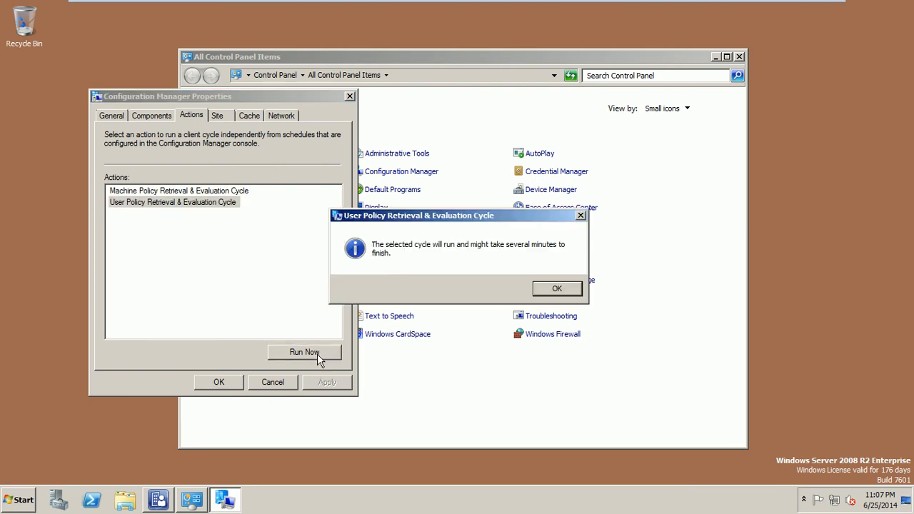
{"action": "left_click", "coordinate": [543, 292]}
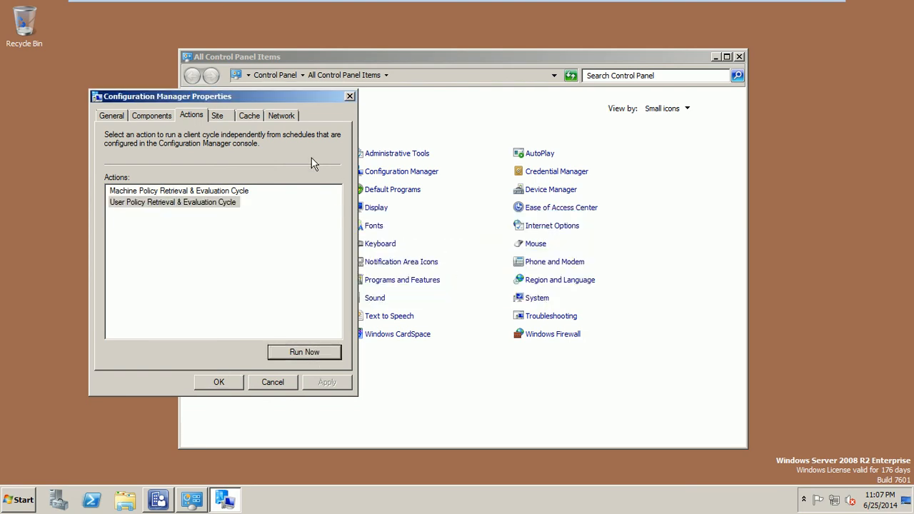
Step: Review the Site and Network settings, then close the client properties and Control Panel
{"action": "left_click", "coordinate": [220, 117]}
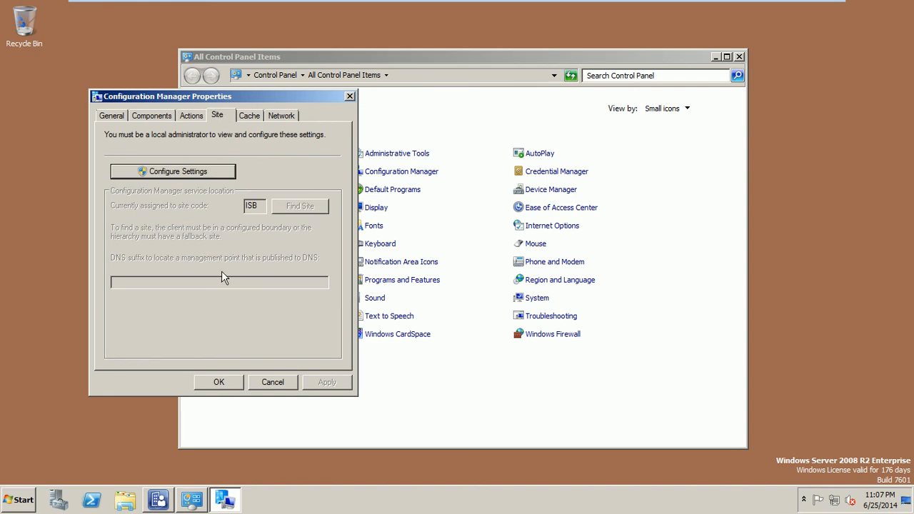
{"action": "left_click", "coordinate": [280, 115]}
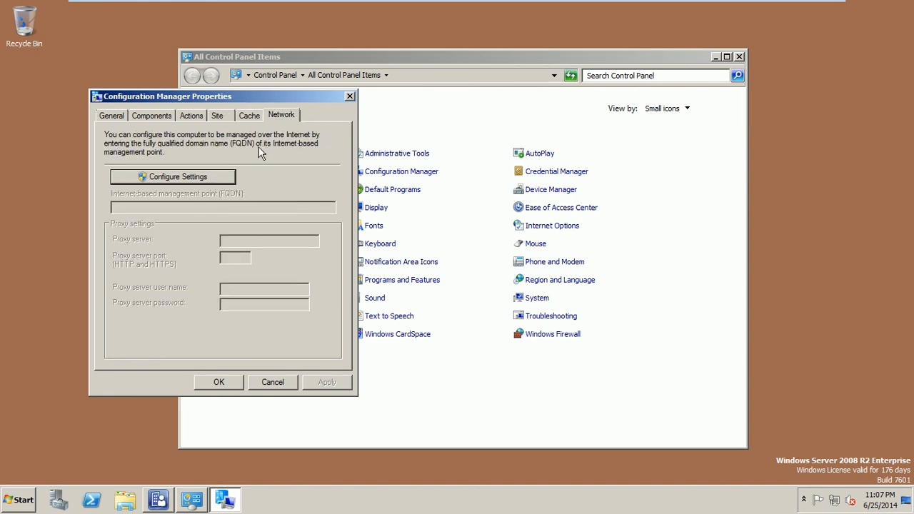
{"action": "left_click", "coordinate": [272, 384]}
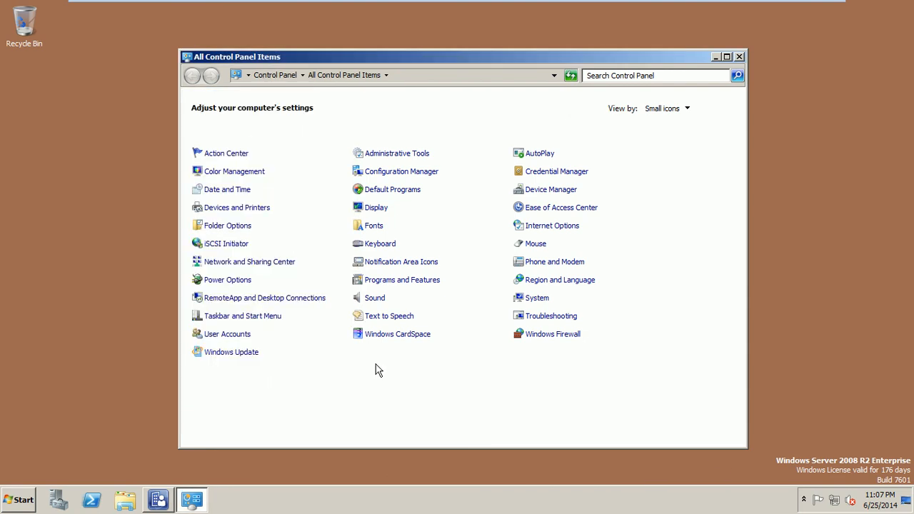
{"action": "left_click", "coordinate": [741, 57]}
Step: Check the Configuration Manager Devices list, where DC1 still has no client, then minimize the console
{"action": "mouse_move", "coordinate": [514, 4]}
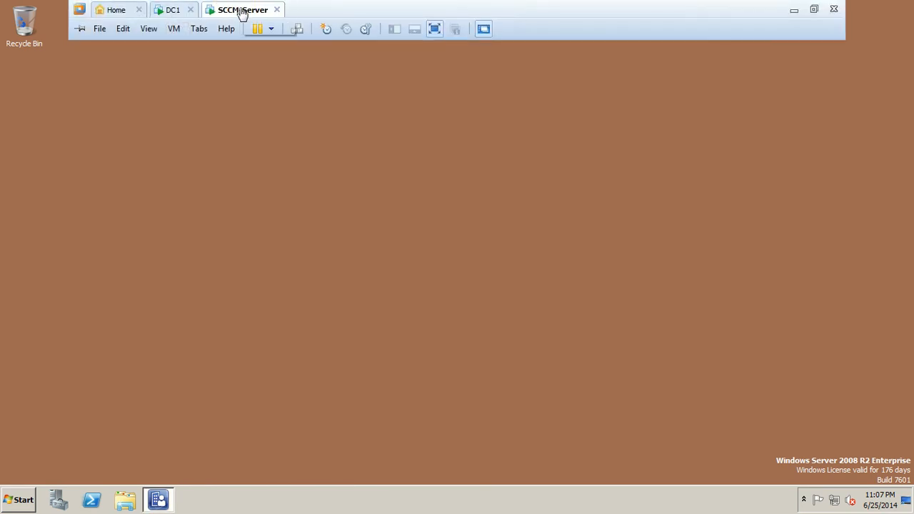
{"action": "left_click", "coordinate": [160, 499]}
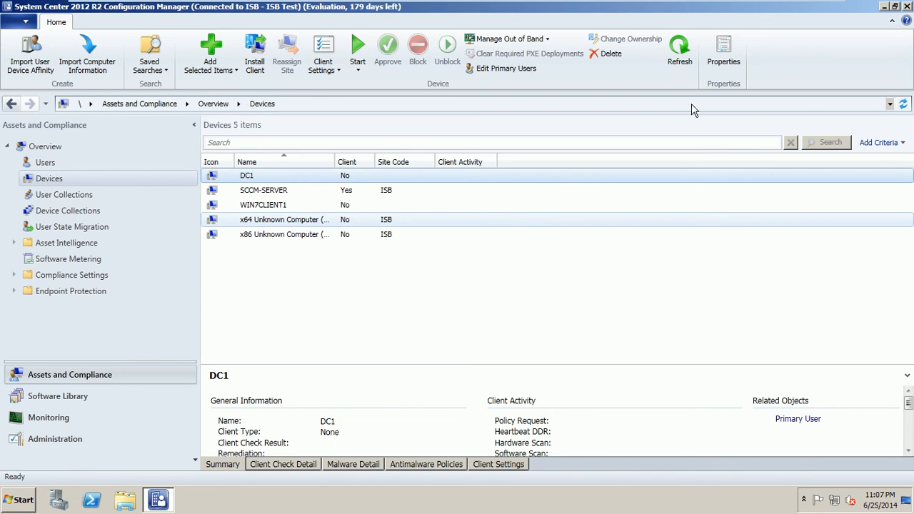
{"action": "left_click", "coordinate": [885, 7]}
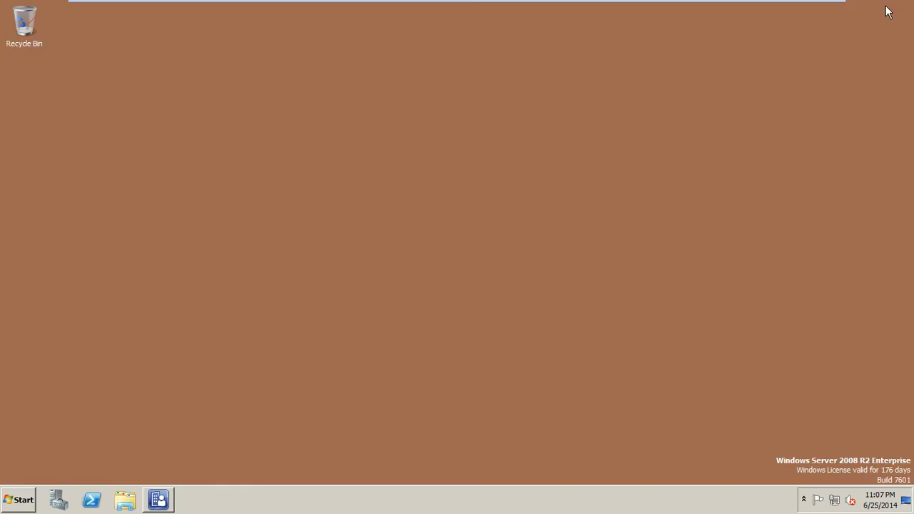
{"action": "left_click", "coordinate": [20, 500]}
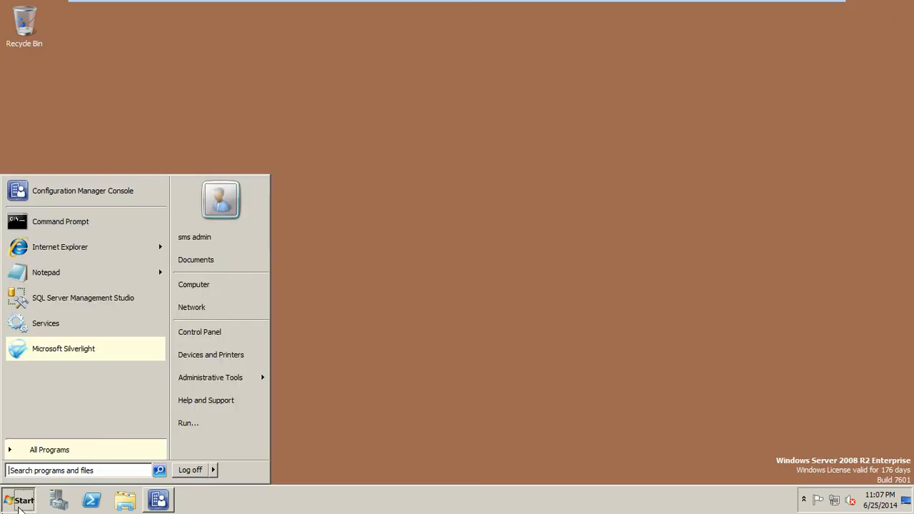
Step: Browse to C:\Program Files\Microsoft Configuration Manager\bin\i386, checking the Client folder on the way
{"action": "left_click", "coordinate": [218, 287]}
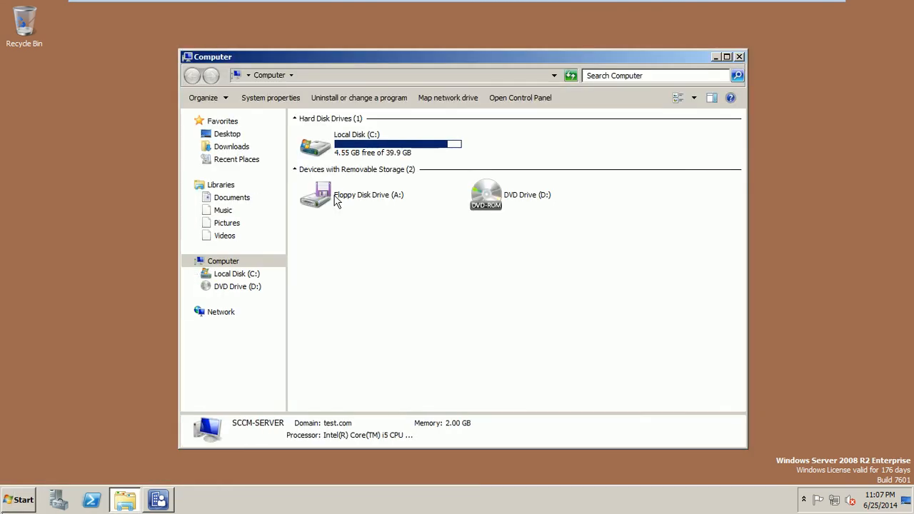
{"action": "left_click", "coordinate": [357, 142]}
{"action": "double_click", "coordinate": [356, 143]}
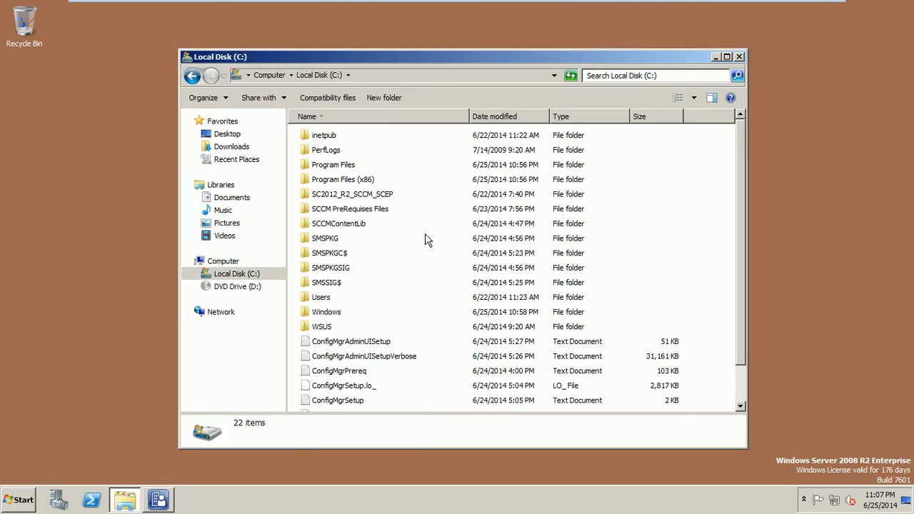
{"action": "double_click", "coordinate": [350, 165]}
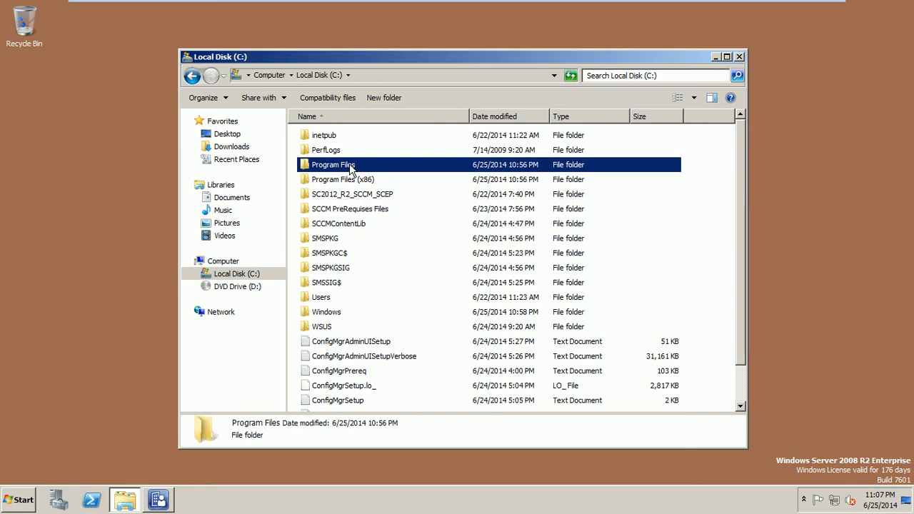
{"action": "double_click", "coordinate": [372, 194]}
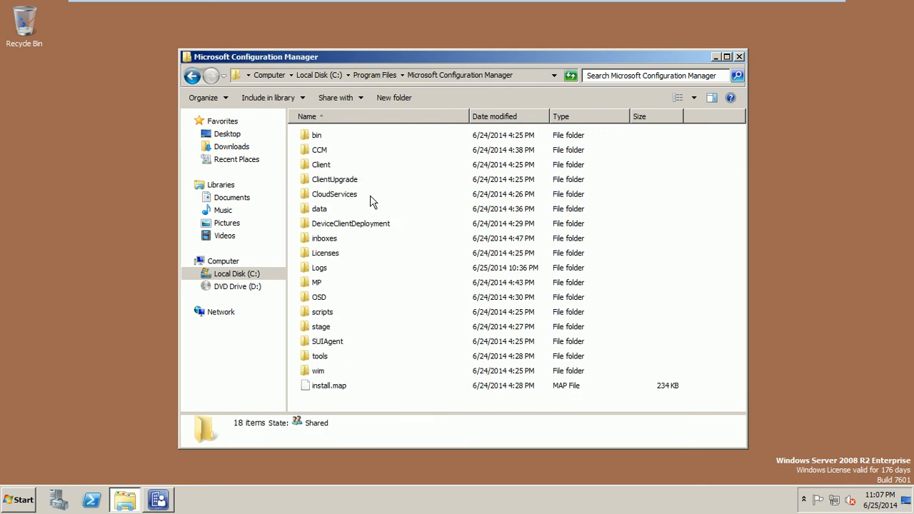
{"action": "double_click", "coordinate": [330, 167]}
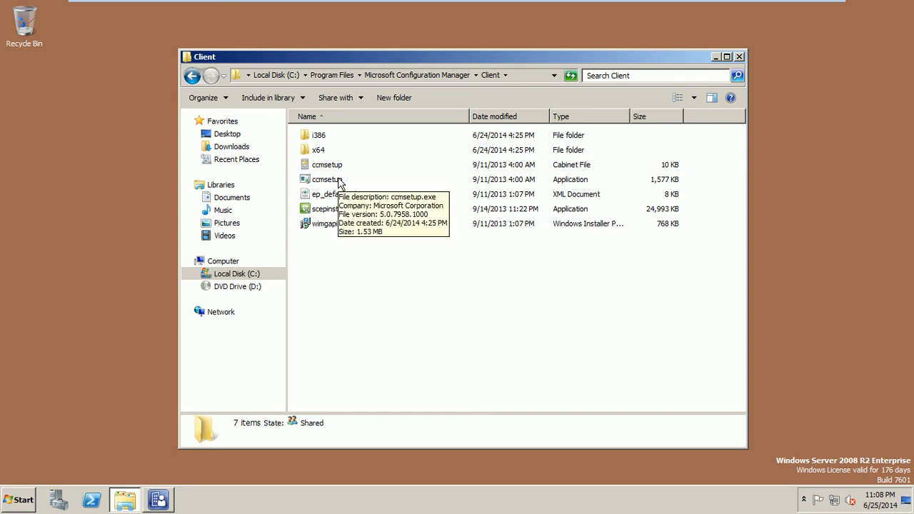
{"action": "left_click", "coordinate": [416, 77]}
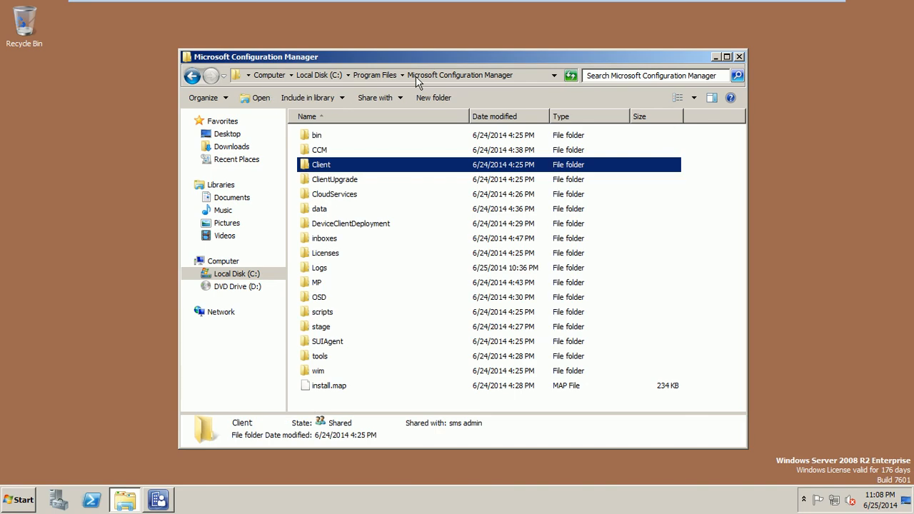
{"action": "double_click", "coordinate": [323, 139]}
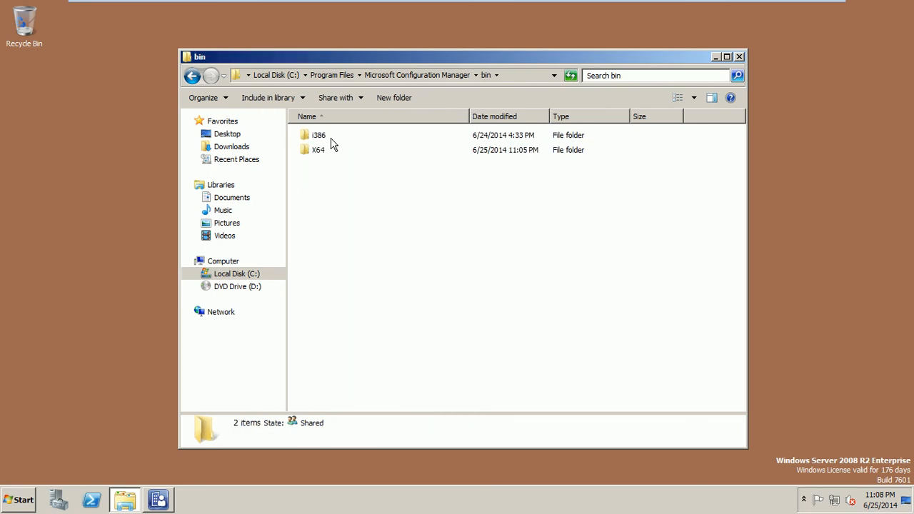
{"action": "double_click", "coordinate": [326, 138]}
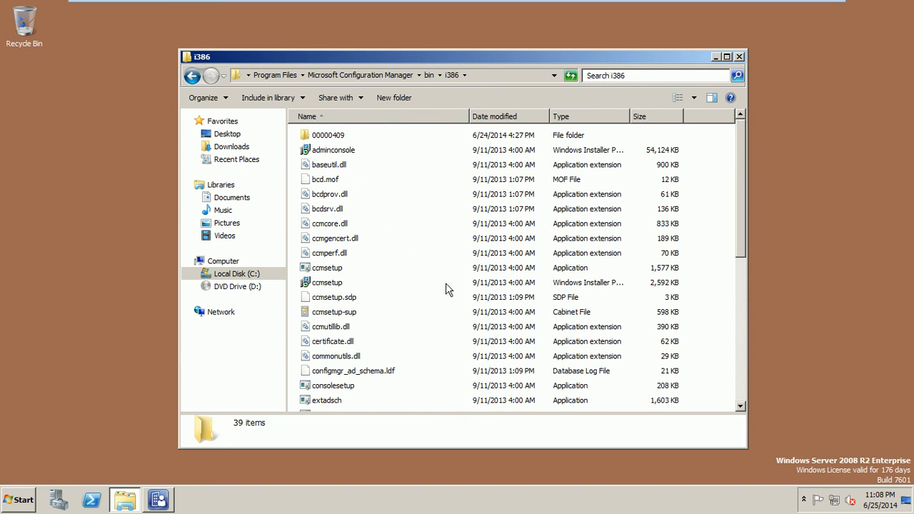
Step: Inspect the ccmsetup Windows Installer package's properties and copy it
{"action": "left_click", "coordinate": [335, 285]}
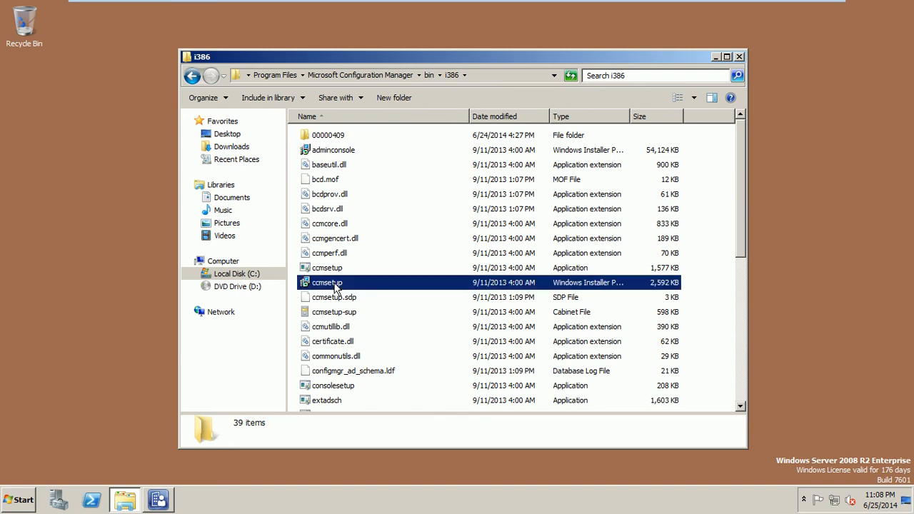
{"action": "right_click", "coordinate": [334, 284]}
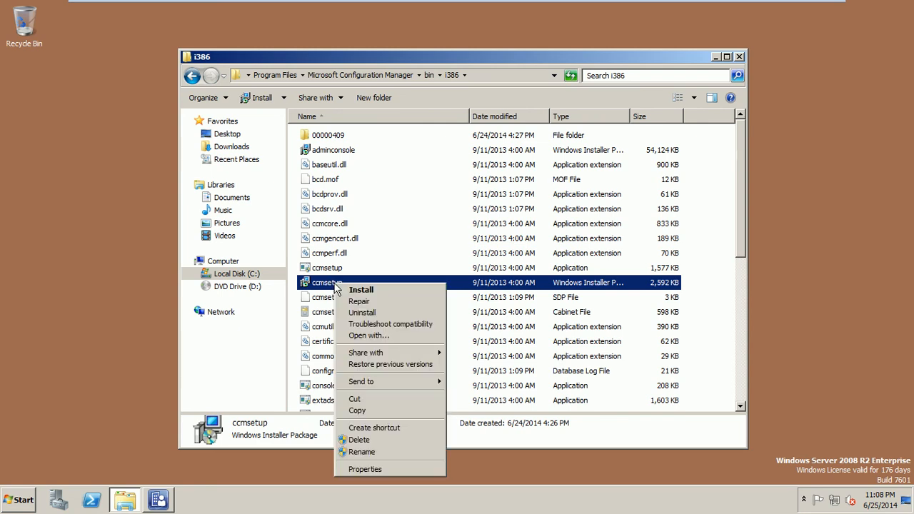
{"action": "left_click", "coordinate": [377, 470]}
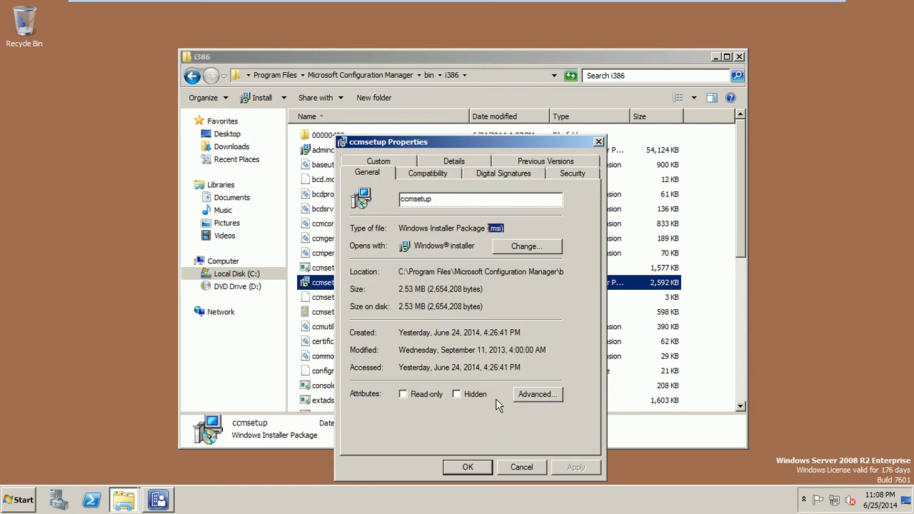
{"action": "left_click", "coordinate": [518, 470]}
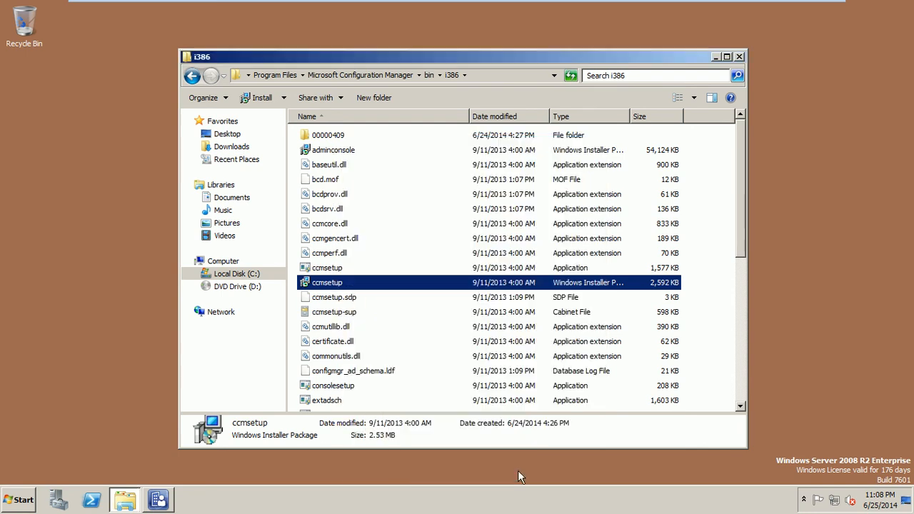
{"action": "right_click", "coordinate": [333, 283]}
{"action": "left_click", "coordinate": [361, 412]}
Step: Paste the ccmsetup package into the Client folder, verify it, and close the window
{"action": "left_click", "coordinate": [329, 76]}
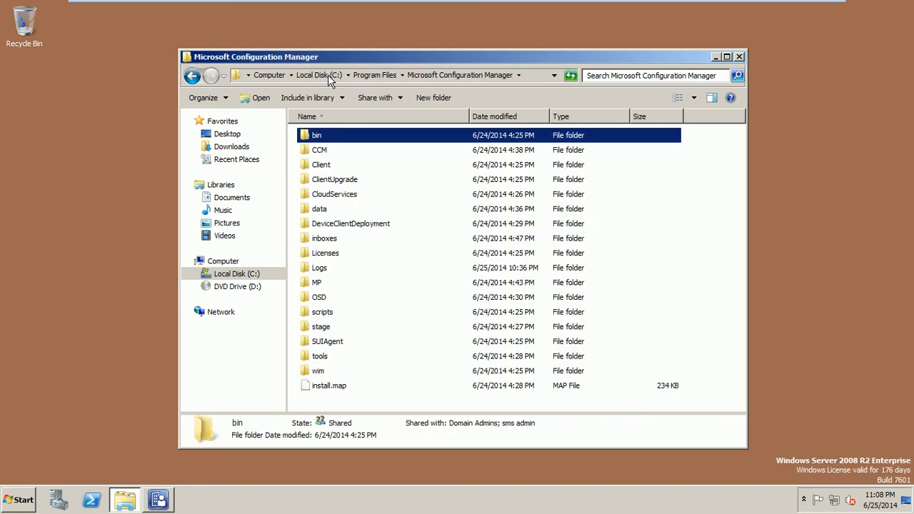
{"action": "double_click", "coordinate": [321, 164]}
{"action": "right_click", "coordinate": [334, 263]}
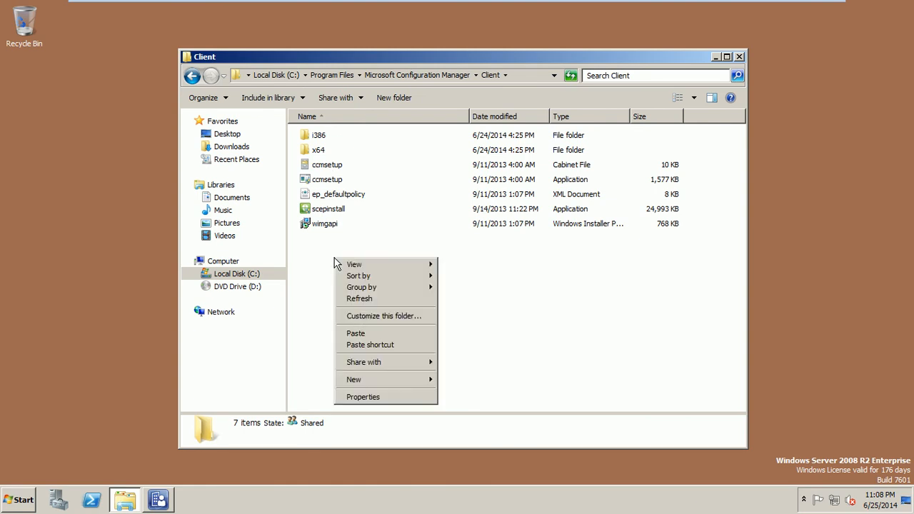
{"action": "left_click", "coordinate": [365, 334]}
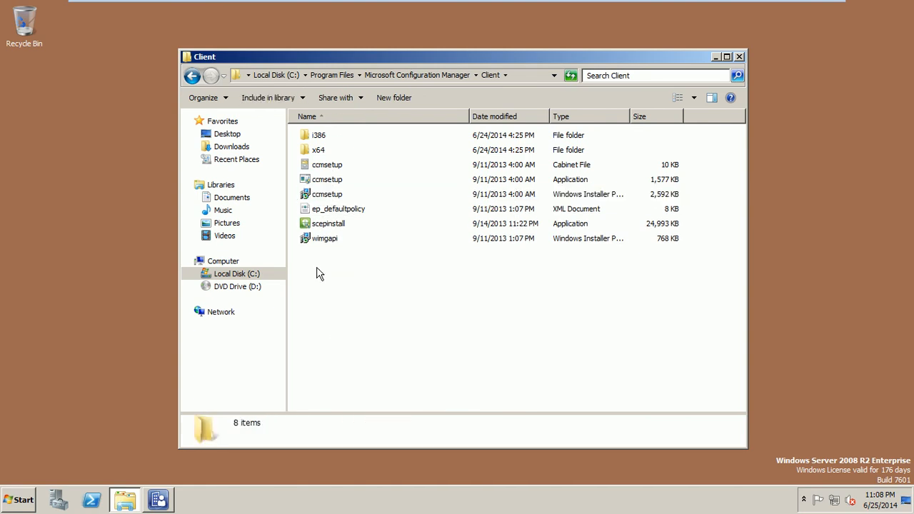
{"action": "left_click", "coordinate": [325, 195]}
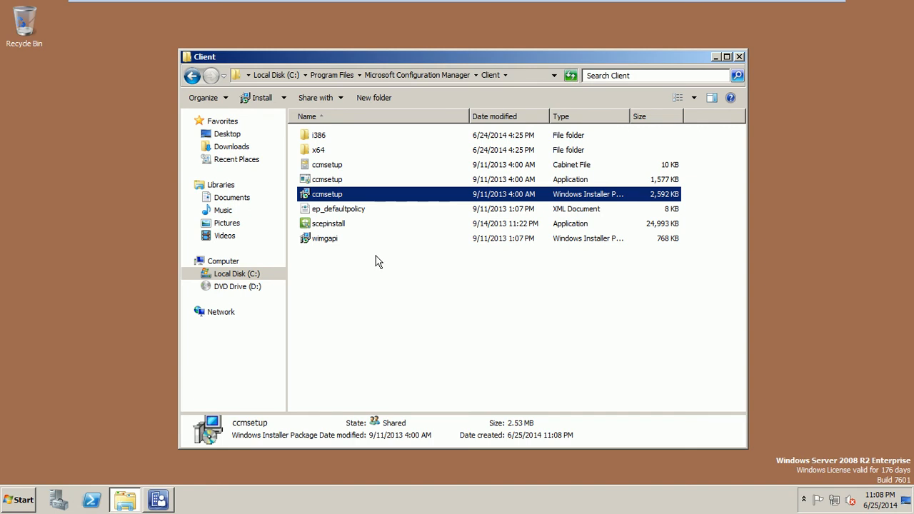
{"action": "left_click", "coordinate": [447, 336]}
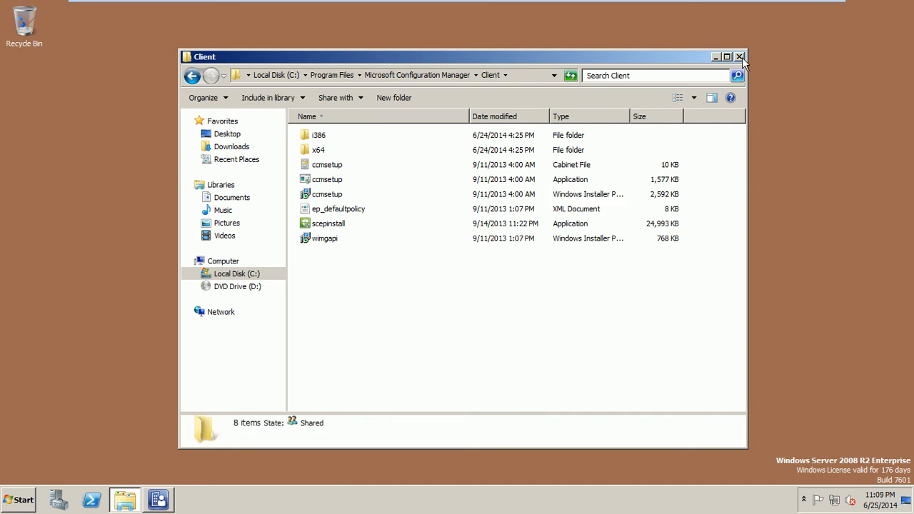
{"action": "left_click", "coordinate": [739, 57]}
Step: Switch to the DC1 machine and launch gpmc.msc from the Run prompt
{"action": "mouse_move", "coordinate": [327, 2]}
{"action": "left_click", "coordinate": [172, 9]}
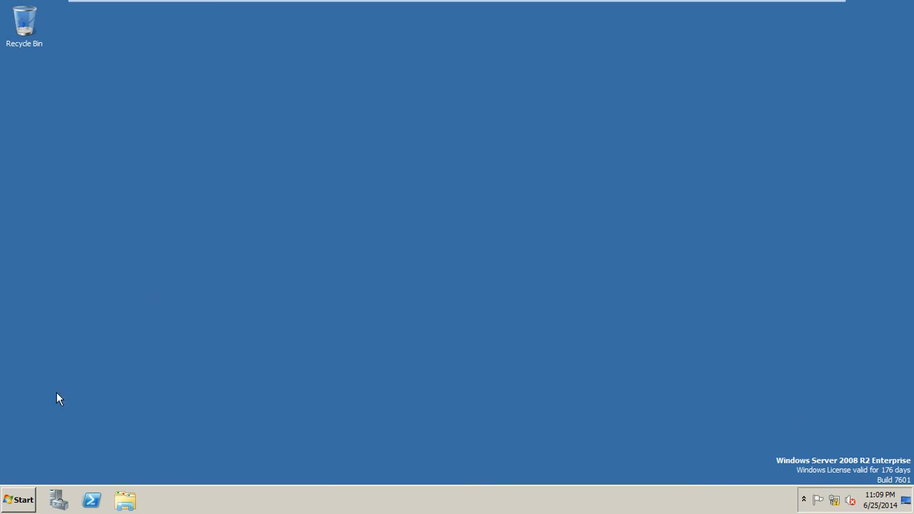
{"action": "left_click", "coordinate": [7, 491]}
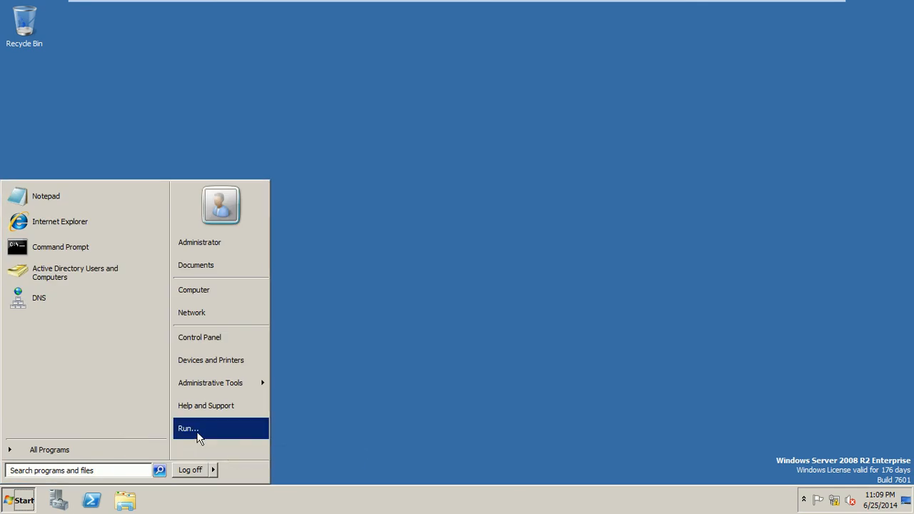
{"action": "left_click", "coordinate": [198, 432]}
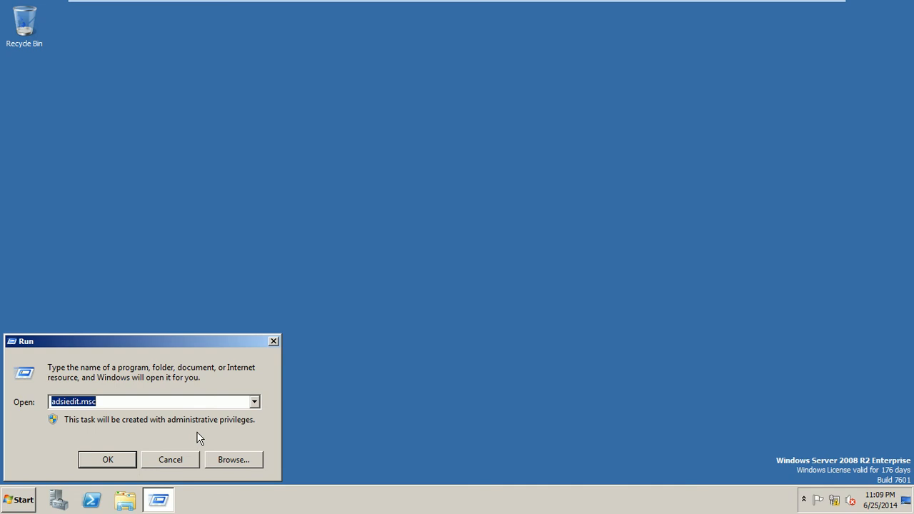
{"action": "type", "text": "gpmc.msc"}
{"action": "key", "text": "Return"}
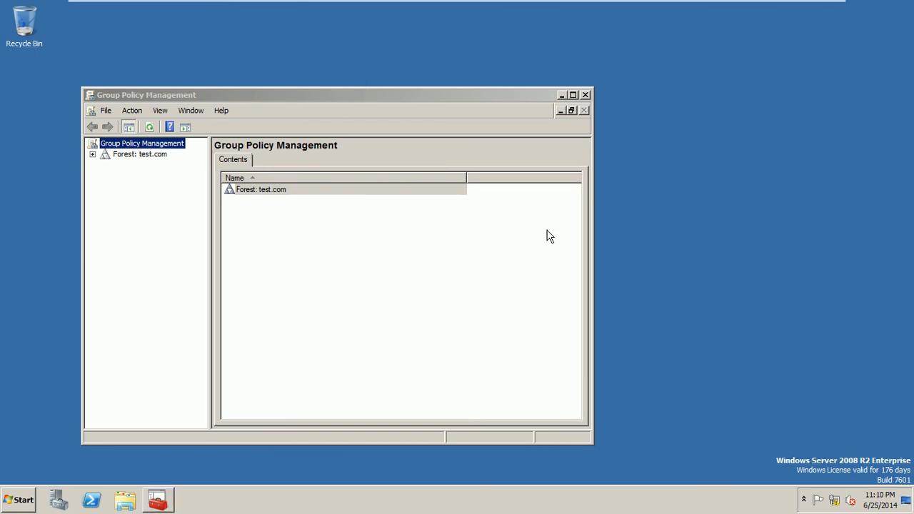
Step: Expand Forest: test.com > Domains > test.com, maximize the console, and select Group Policy Objects
{"action": "left_click", "coordinate": [92, 154]}
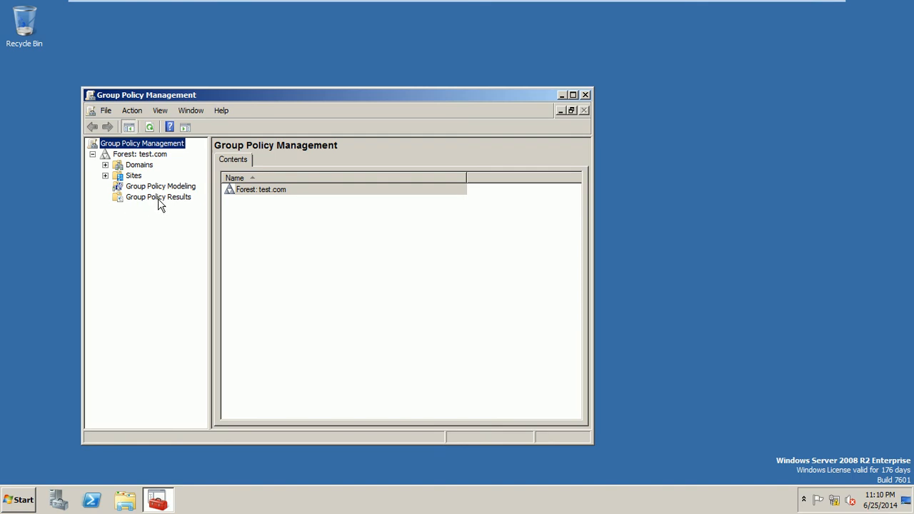
{"action": "left_click", "coordinate": [105, 164]}
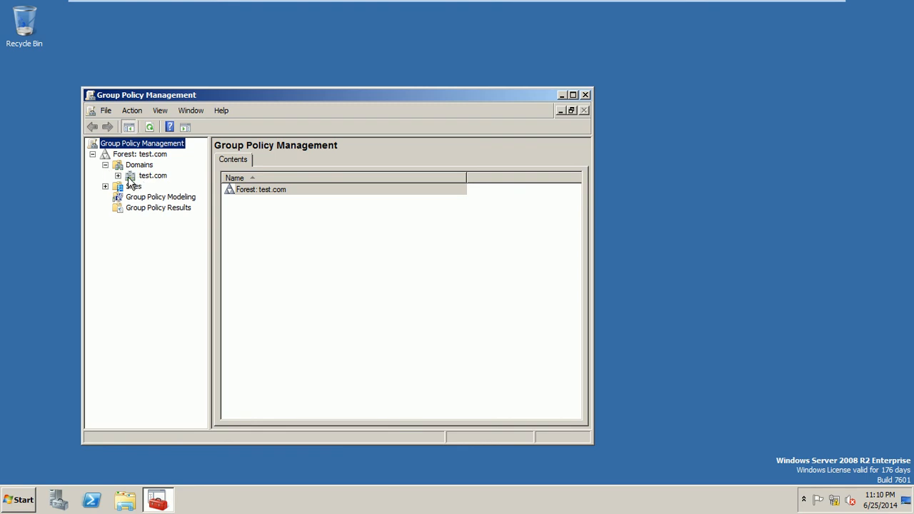
{"action": "left_click", "coordinate": [118, 176]}
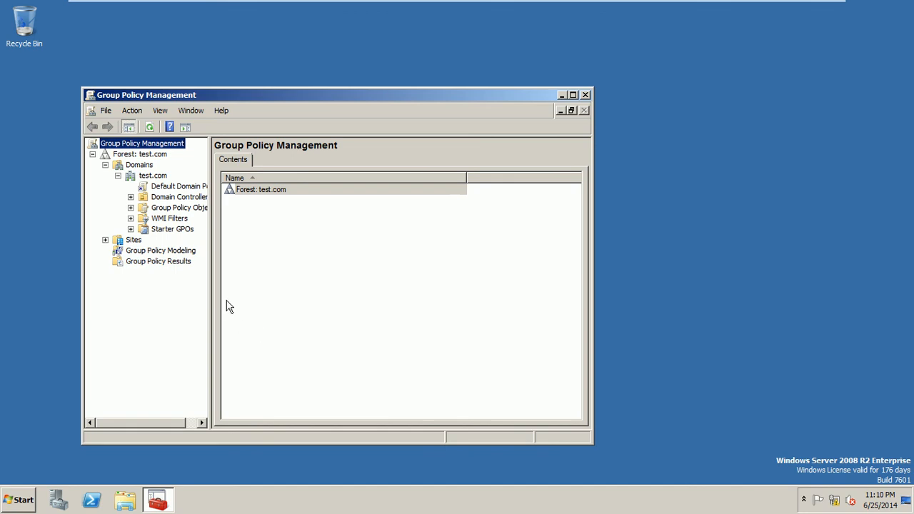
{"action": "left_click", "coordinate": [572, 95]}
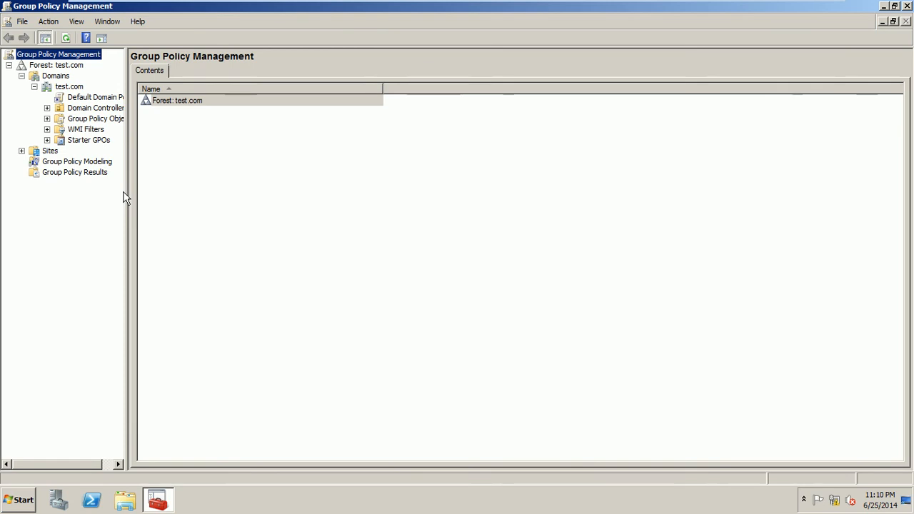
{"action": "left_click_drag", "start_coordinate": [125, 190], "coordinate": [203, 192]}
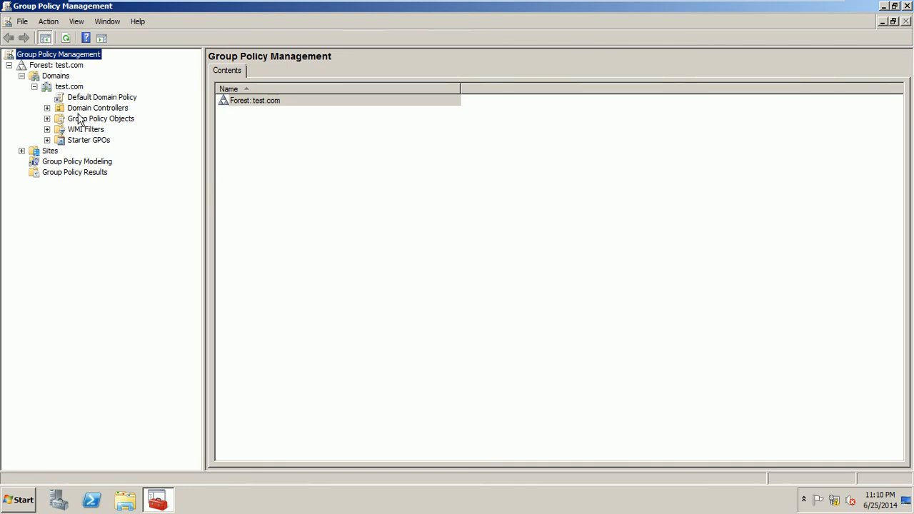
{"action": "left_click", "coordinate": [48, 119]}
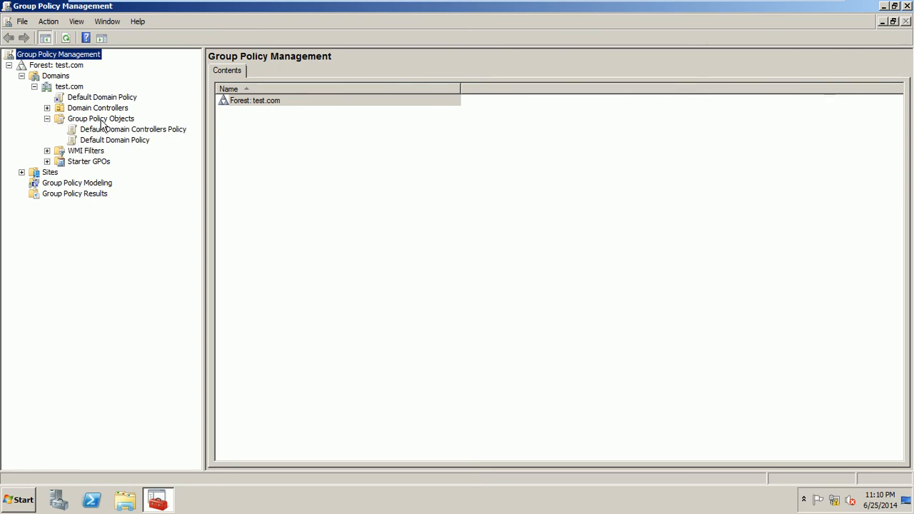
{"action": "left_click", "coordinate": [101, 122]}
Step: Create a new GPO named 'install configmgr client' under Group Policy Objects
{"action": "right_click", "coordinate": [103, 124]}
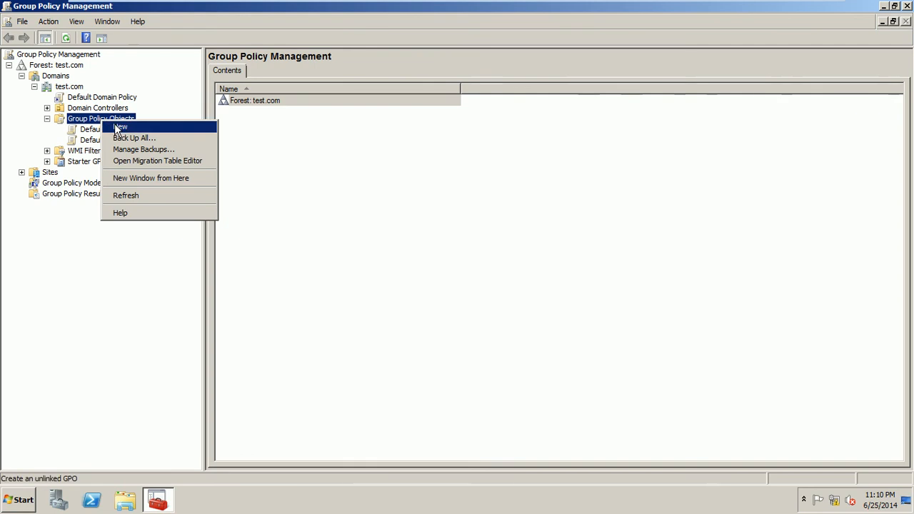
{"action": "left_click", "coordinate": [114, 127]}
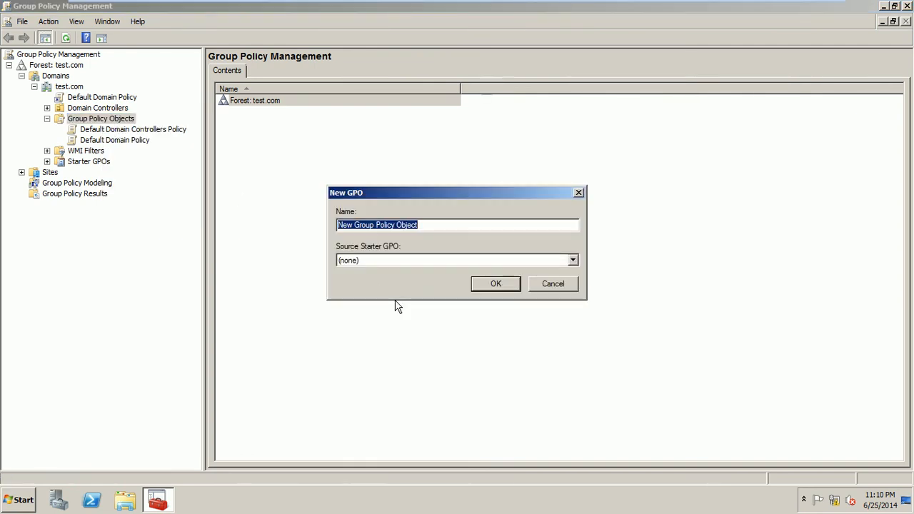
{"action": "type", "text": "install"}
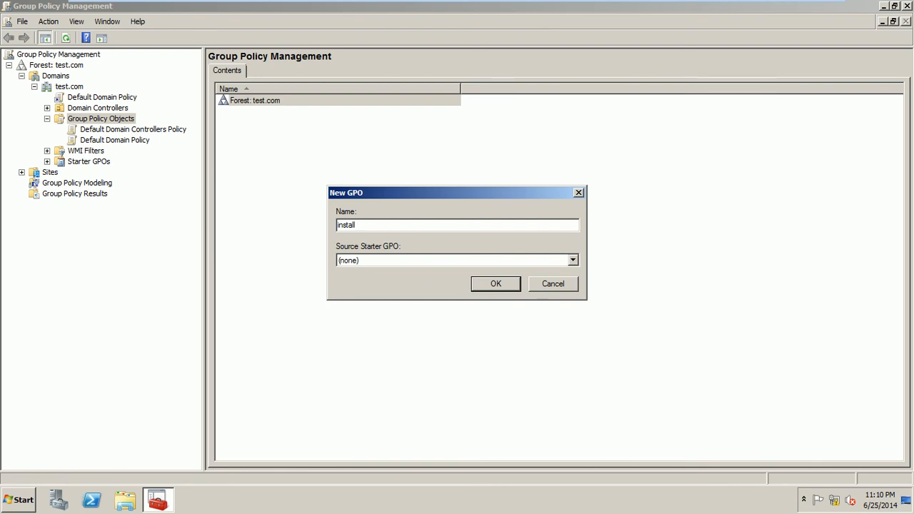
{"action": "type", "text": "configmgr client"}
{"action": "left_click", "coordinate": [492, 283]}
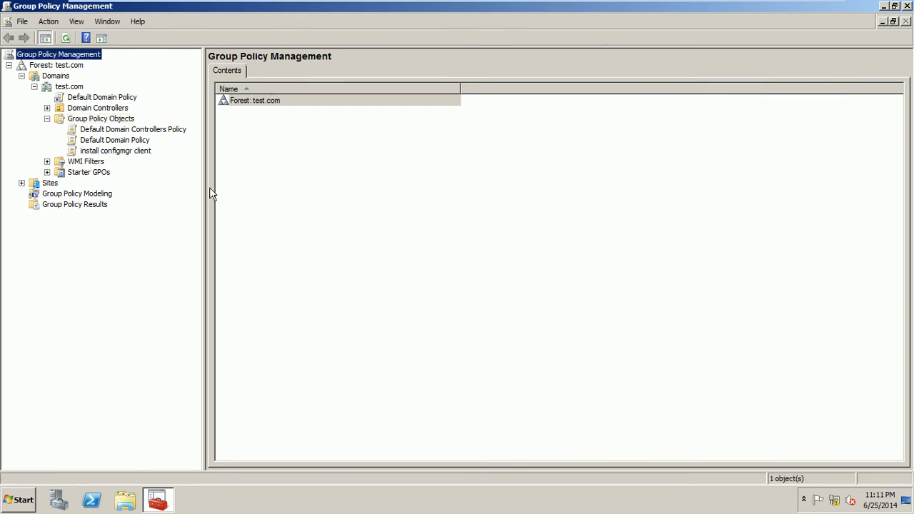
{"action": "left_click", "coordinate": [100, 119]}
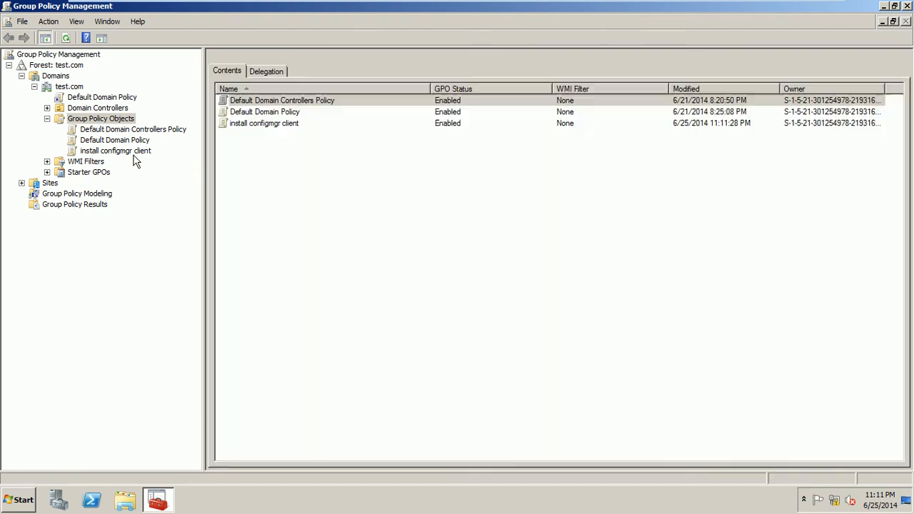
Step: Open the install configmgr client GPO in the editor, then return to the DC1 machine
{"action": "right_click", "coordinate": [133, 154]}
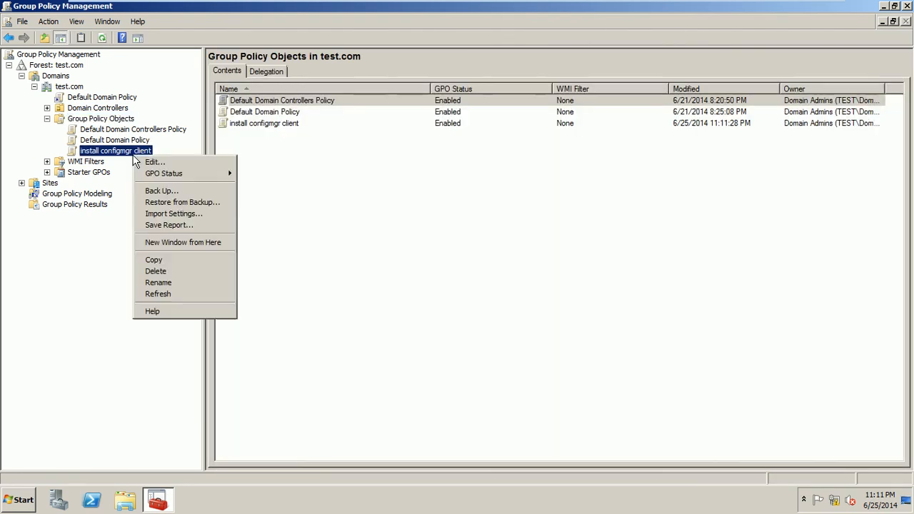
{"action": "left_click", "coordinate": [147, 164]}
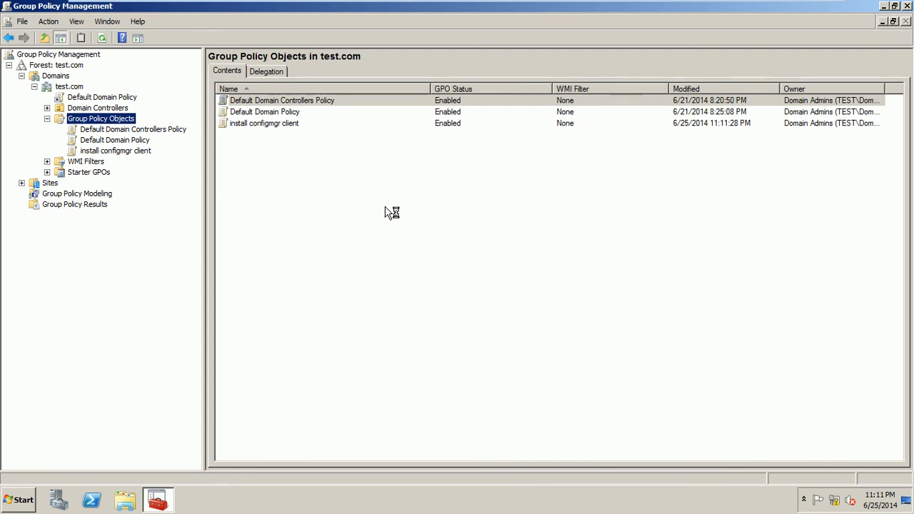
{"action": "mouse_move", "coordinate": [555, 6]}
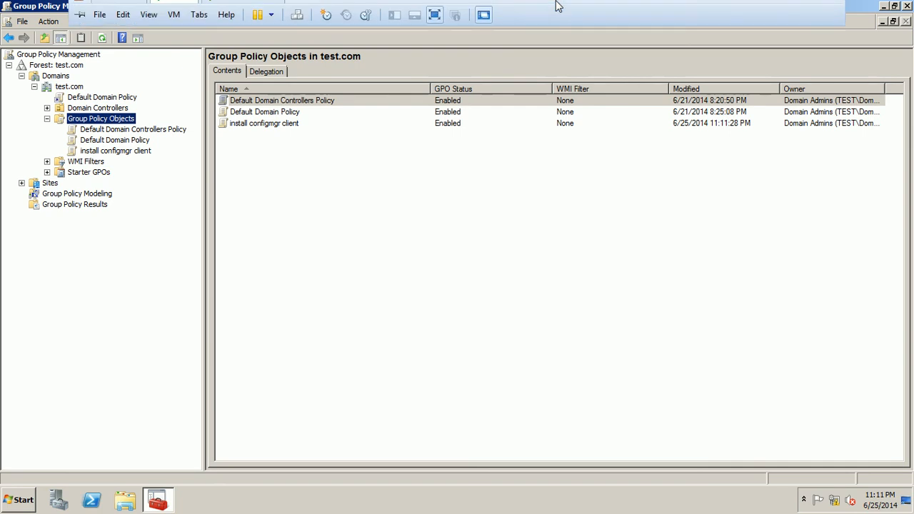
{"action": "left_click", "coordinate": [793, 10]}
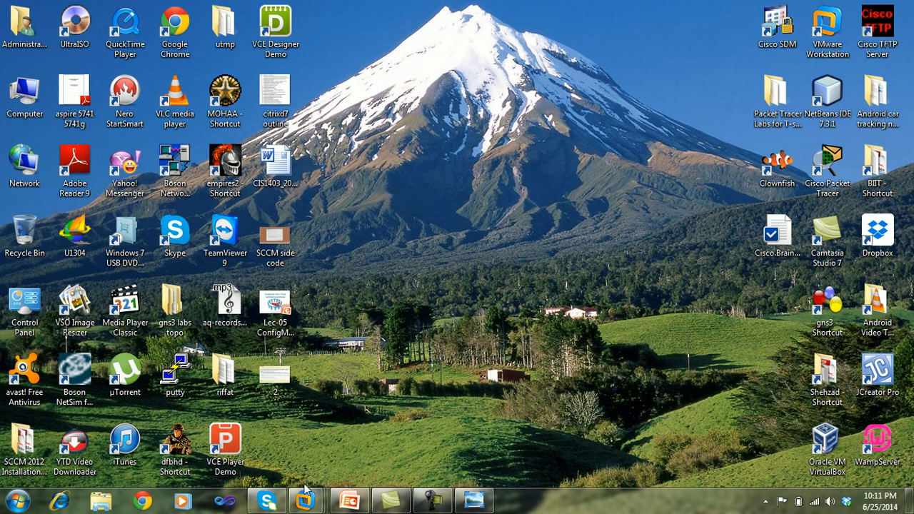
{"action": "mouse_move", "coordinate": [306, 504]}
{"action": "left_click", "coordinate": [470, 425]}
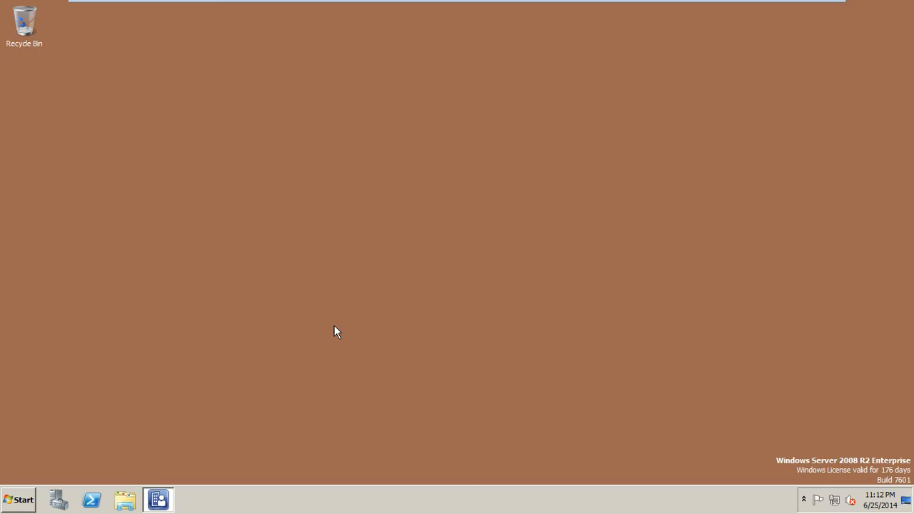
{"action": "mouse_move", "coordinate": [338, 2]}
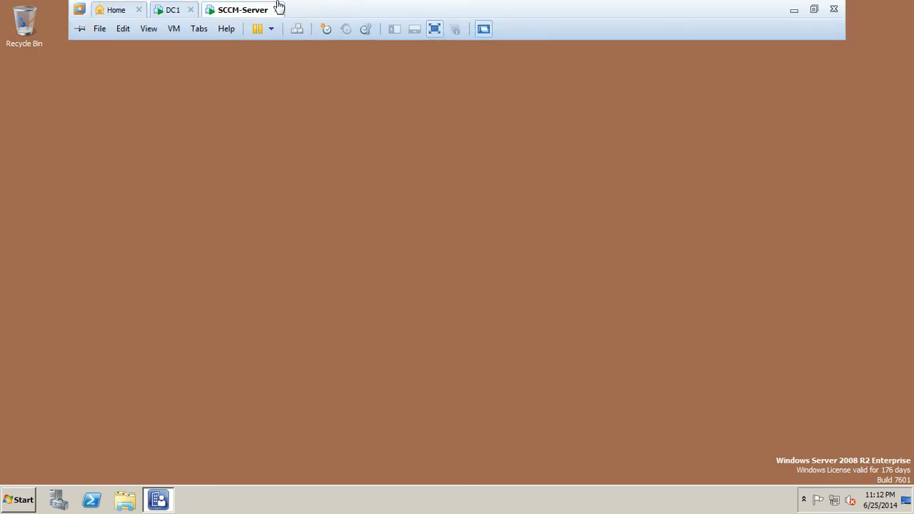
{"action": "left_click", "coordinate": [172, 10]}
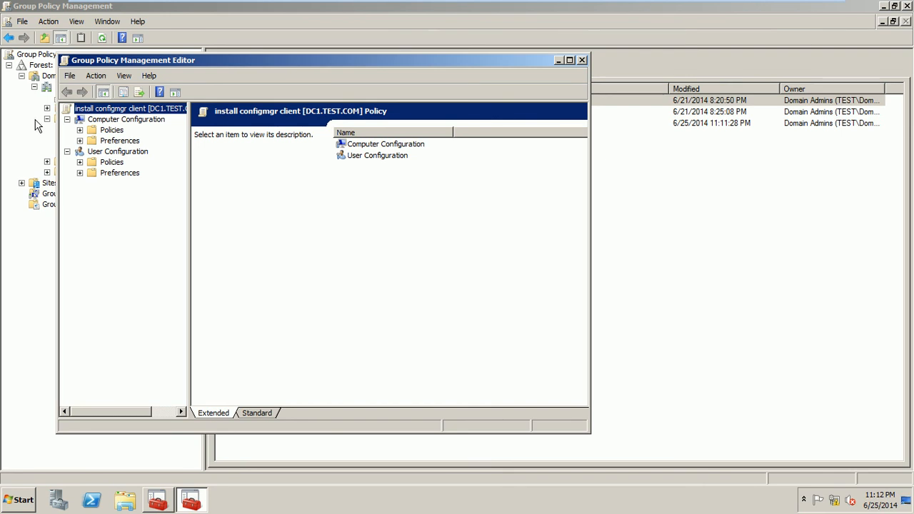
Step: Expand Computer Configuration Policies > Software Settings and select the empty Software installation node
{"action": "left_click", "coordinate": [79, 130]}
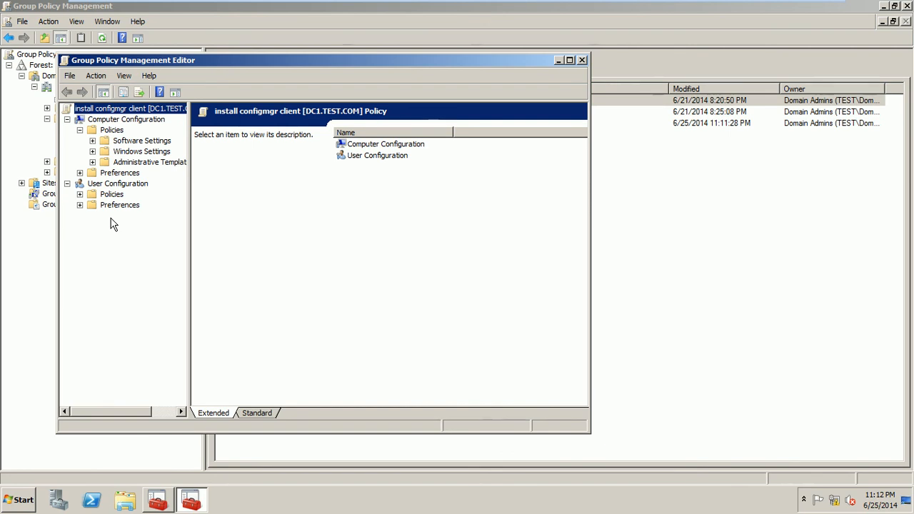
{"action": "left_click", "coordinate": [93, 140]}
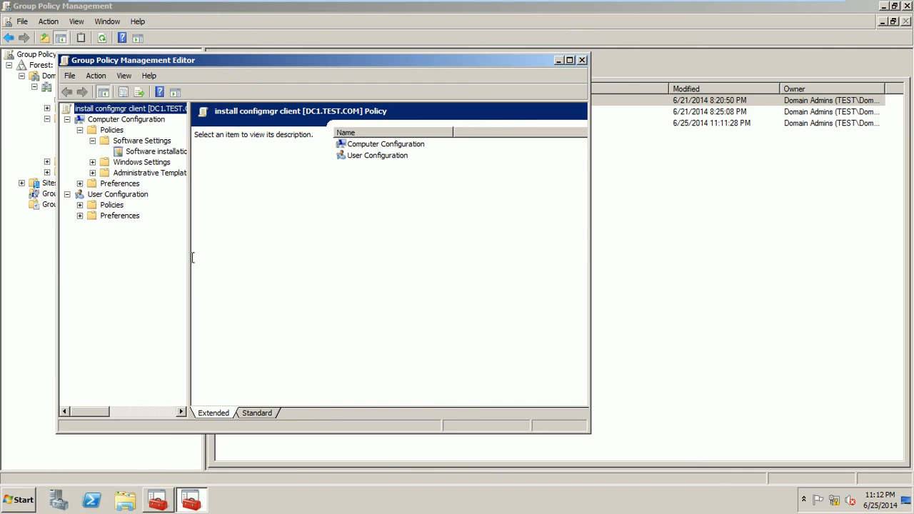
{"action": "left_click_drag", "start_coordinate": [188, 255], "coordinate": [231, 274]}
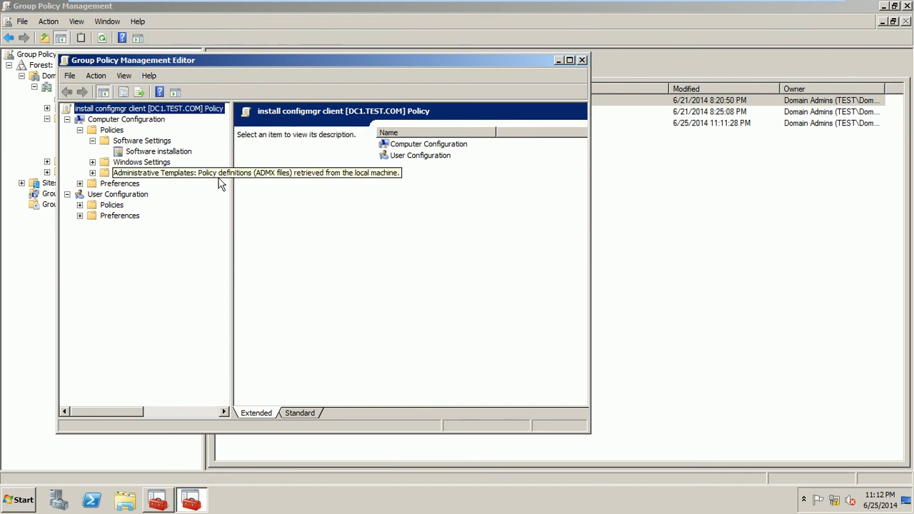
{"action": "left_click", "coordinate": [166, 152]}
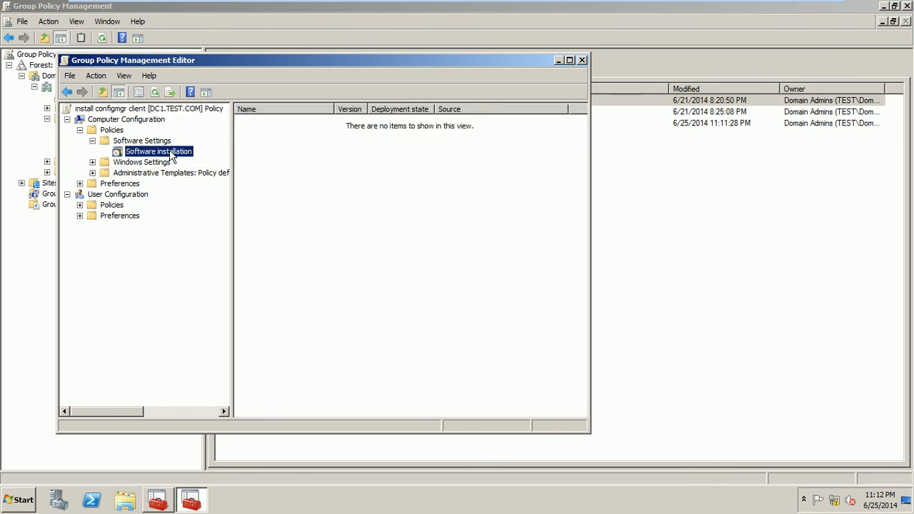
Step: Add \\sccm-server\Client\ccmsetup as an Advanced package, then dismiss the 'Add operation failed' error
{"action": "right_click", "coordinate": [171, 156]}
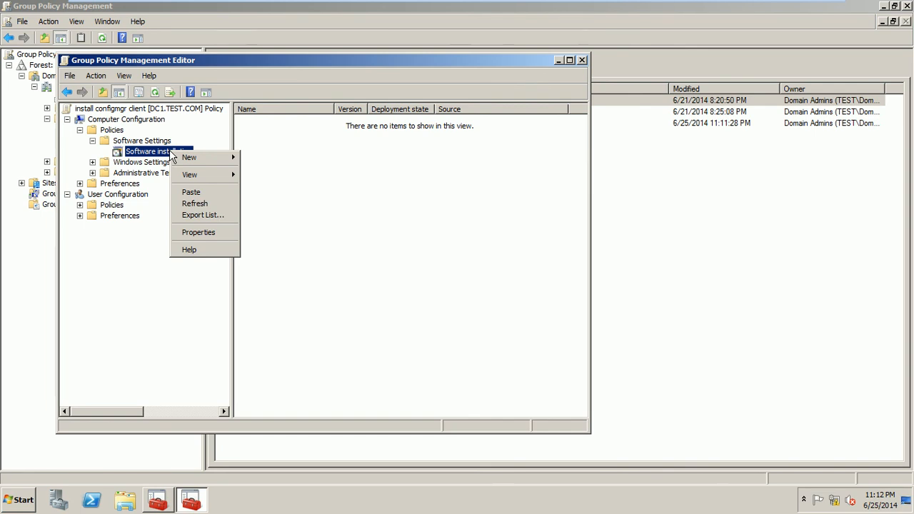
{"action": "mouse_move", "coordinate": [190, 157]}
{"action": "left_click", "coordinate": [255, 159]}
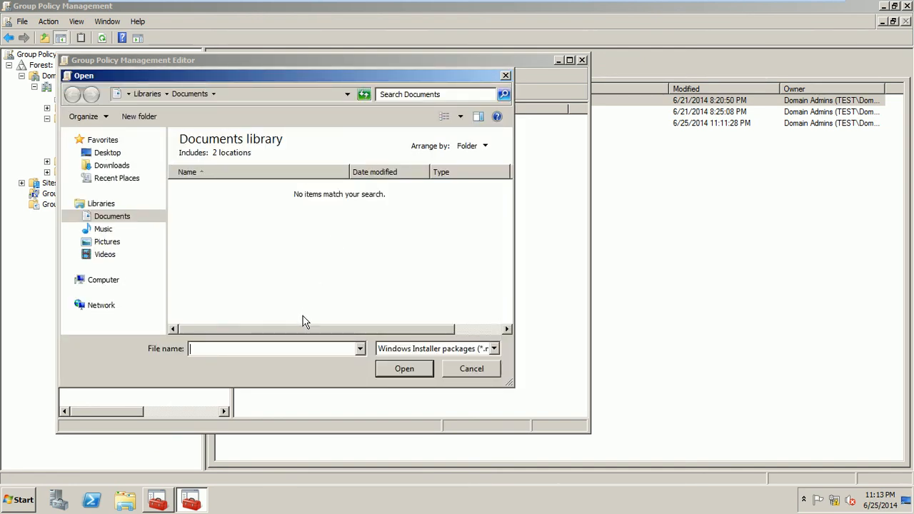
{"action": "type", "text": "\\\\sccm-server\\"}
{"action": "left_click", "coordinate": [401, 368]}
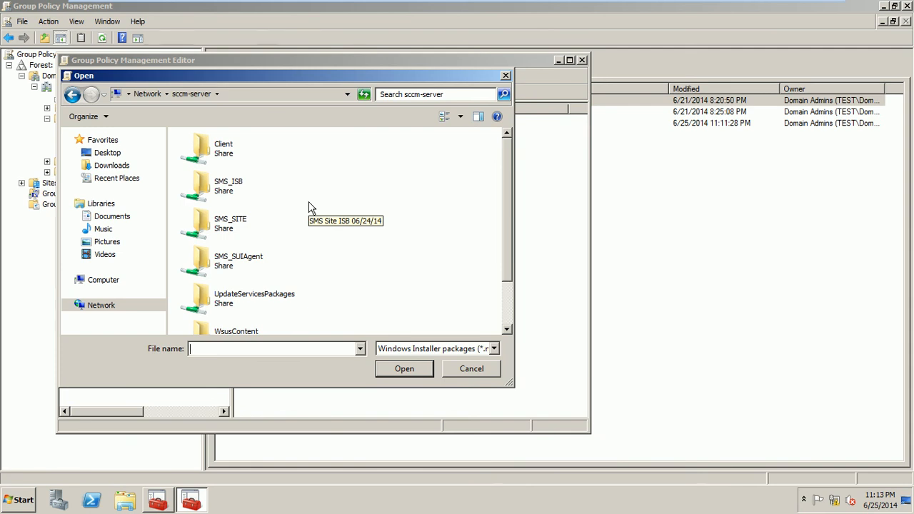
{"action": "double_click", "coordinate": [232, 154]}
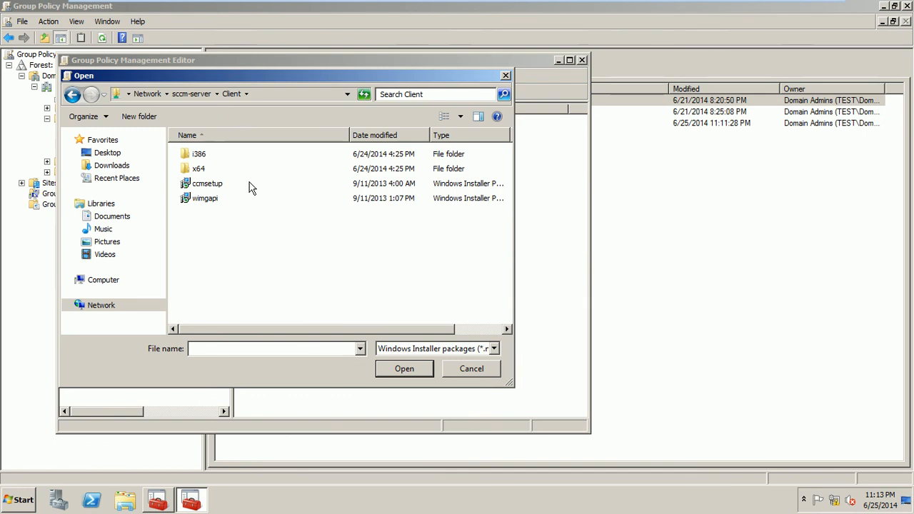
{"action": "left_click", "coordinate": [221, 187]}
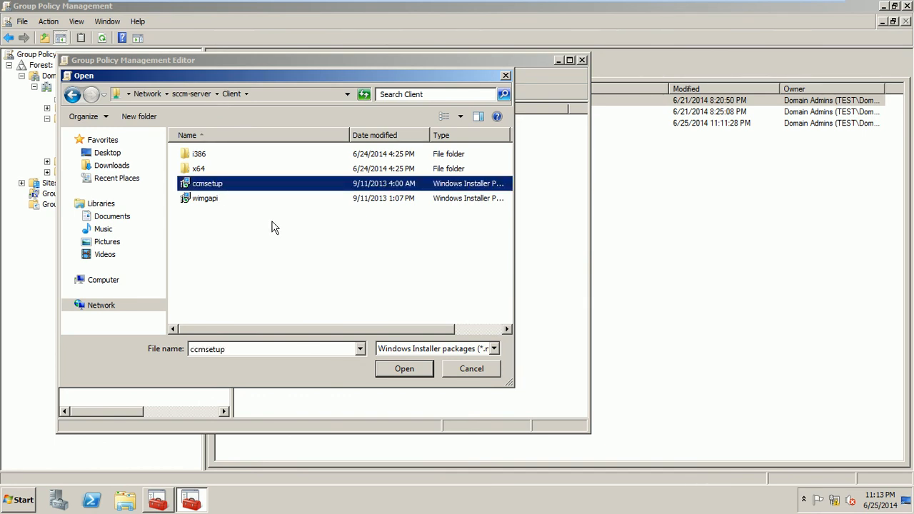
{"action": "left_click", "coordinate": [396, 370]}
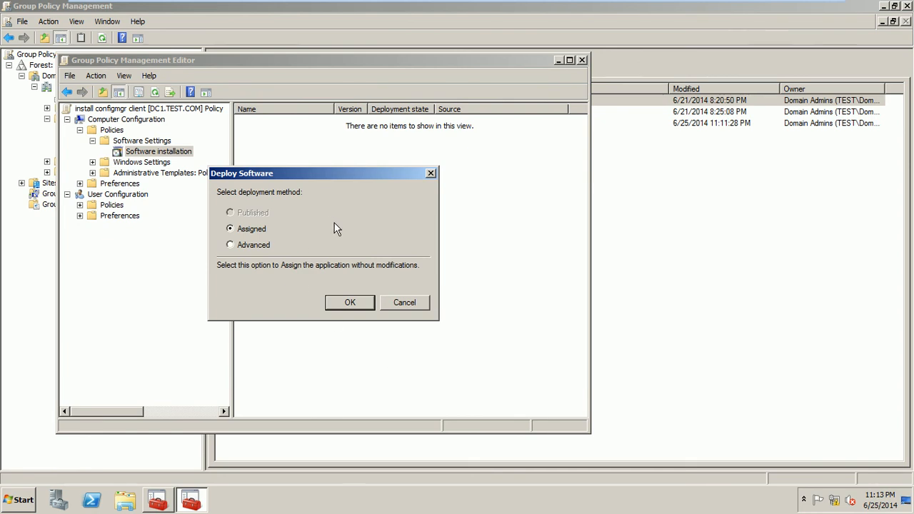
{"action": "left_click", "coordinate": [245, 244]}
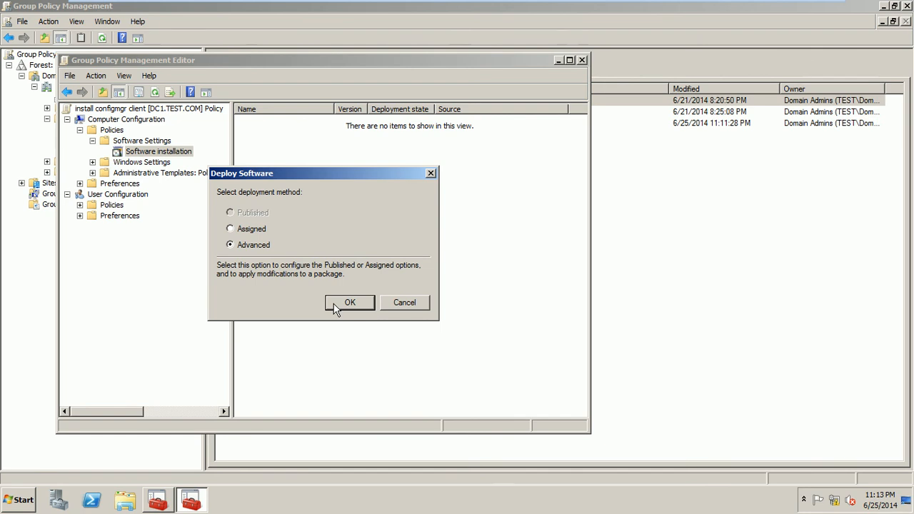
{"action": "left_click", "coordinate": [335, 305]}
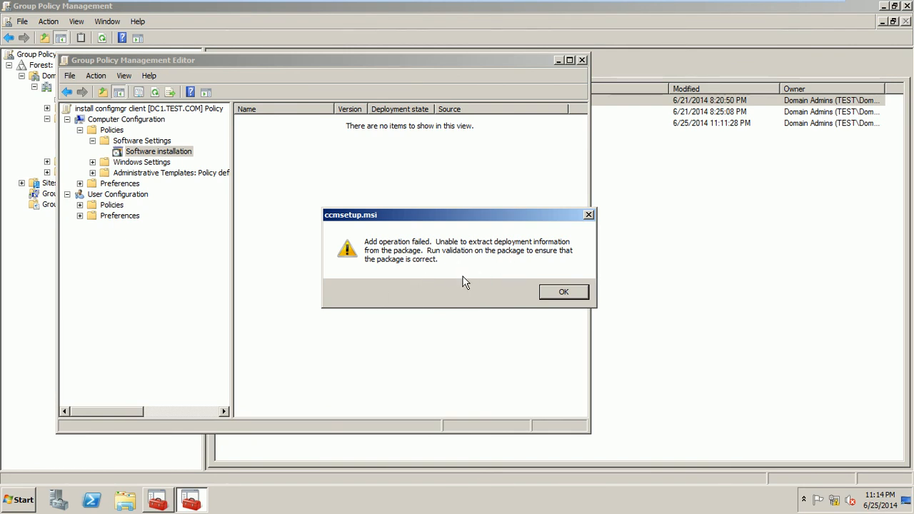
{"action": "left_click", "coordinate": [557, 292]}
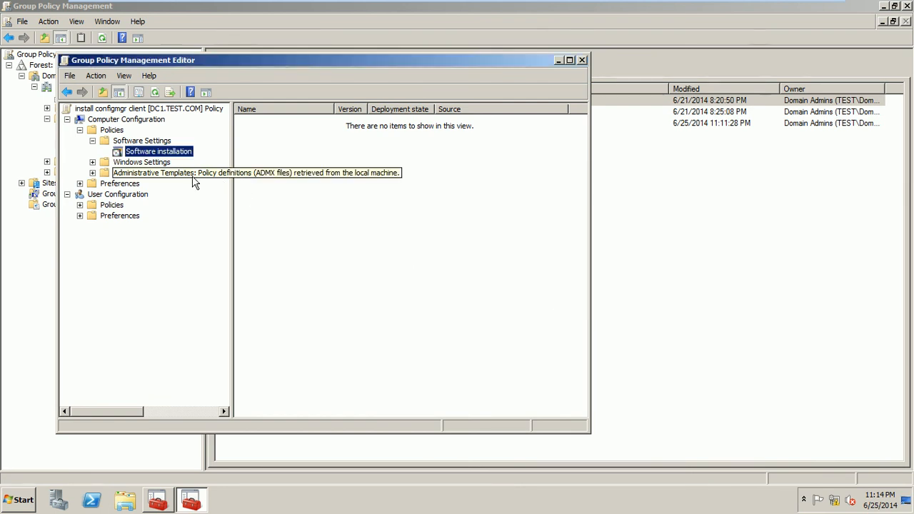
Step: On the SCCM-Server VM, run \\sccm-server\ and open the Client share
{"action": "mouse_move", "coordinate": [375, 3]}
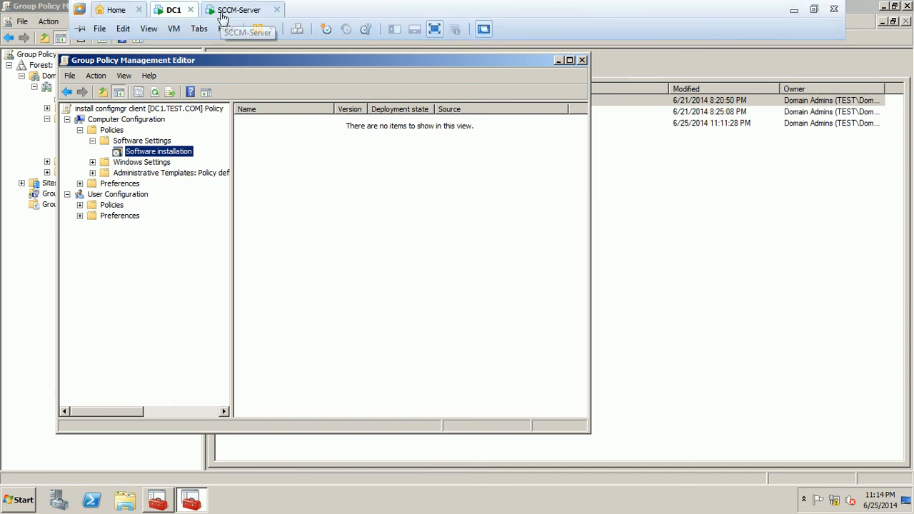
{"action": "left_click", "coordinate": [221, 12]}
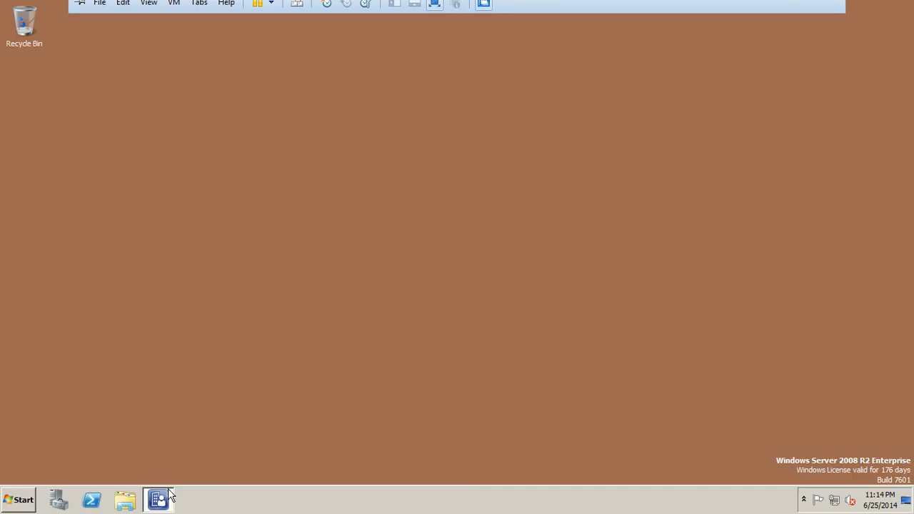
{"action": "left_click", "coordinate": [21, 493]}
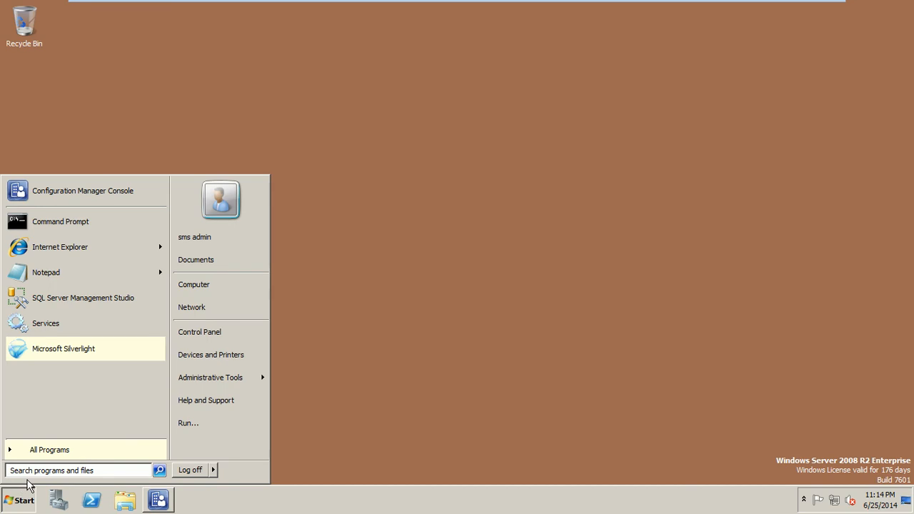
{"action": "left_click", "coordinate": [180, 424]}
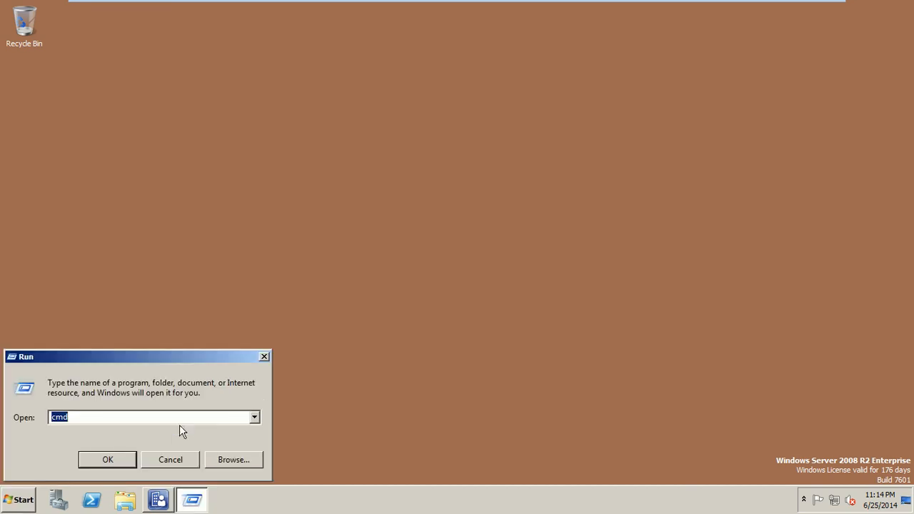
{"action": "left_click", "coordinate": [254, 417]}
{"action": "left_click", "coordinate": [231, 440]}
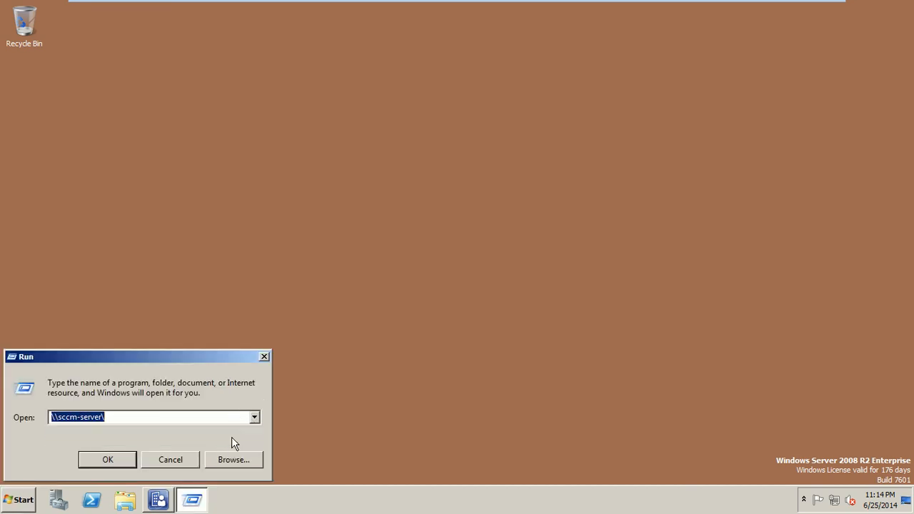
{"action": "left_click", "coordinate": [122, 460]}
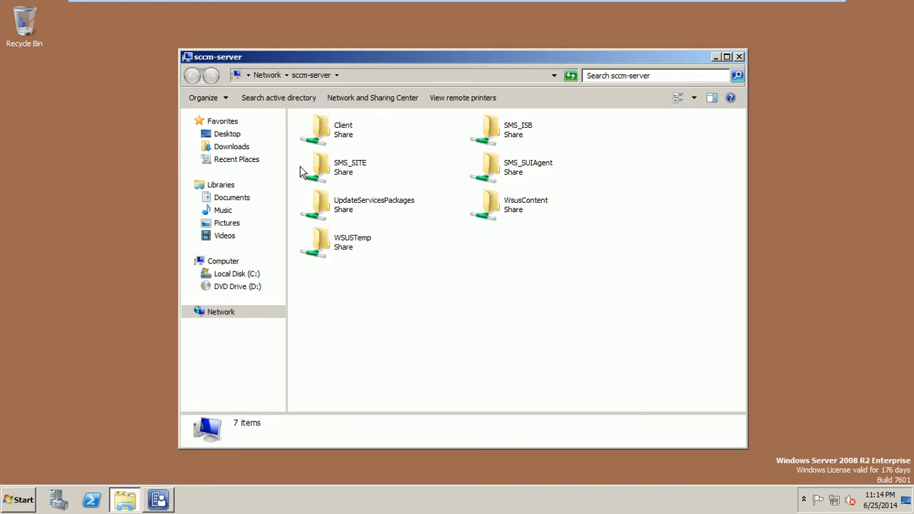
{"action": "double_click", "coordinate": [331, 145]}
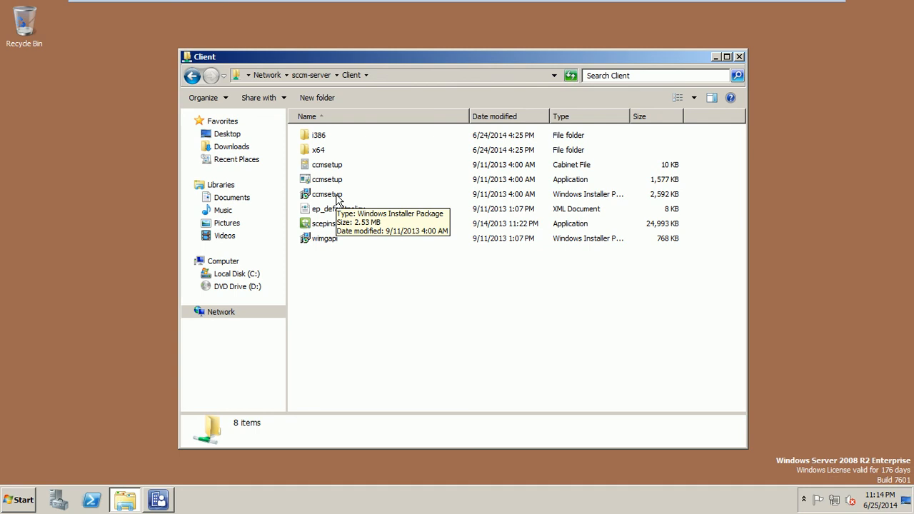
Step: View ccmsetup.msi's properties, cancel them unchanged, and close the Client folder
{"action": "right_click", "coordinate": [336, 199]}
{"action": "left_click", "coordinate": [368, 420]}
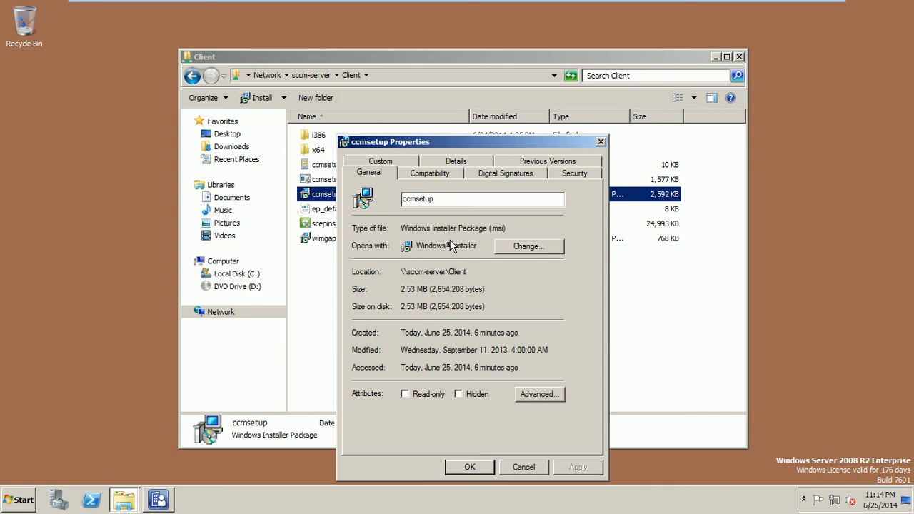
{"action": "left_click", "coordinate": [514, 469]}
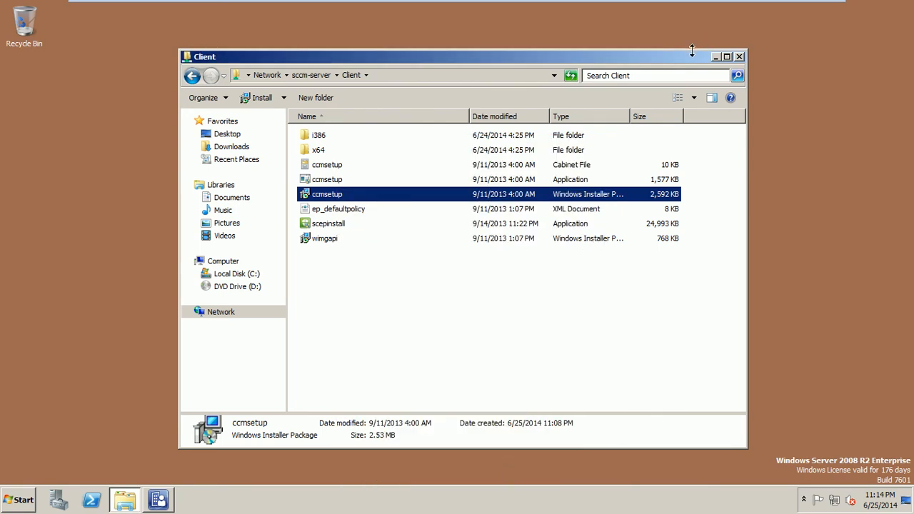
{"action": "left_click", "coordinate": [739, 56]}
Step: On DC1, add ccmsetup as a new Software installation package with the Advanced deployment method
{"action": "mouse_move", "coordinate": [559, 6]}
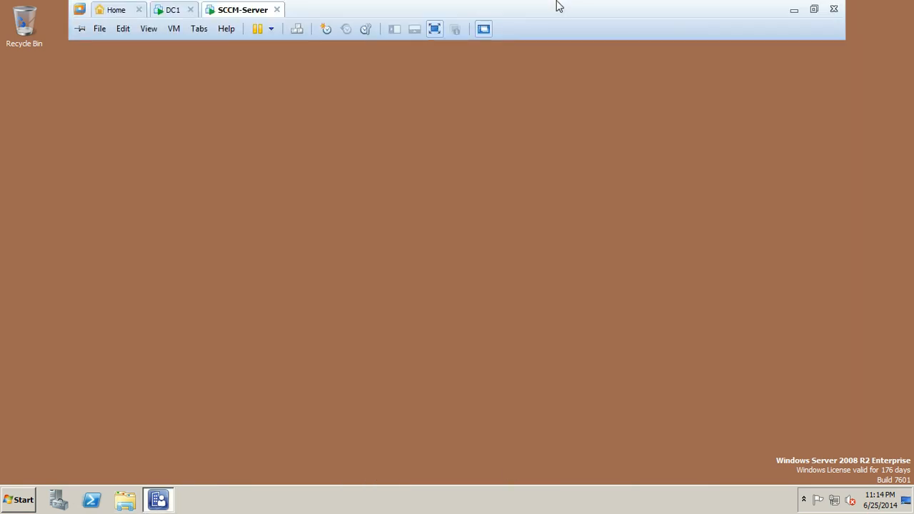
{"action": "left_click", "coordinate": [167, 10]}
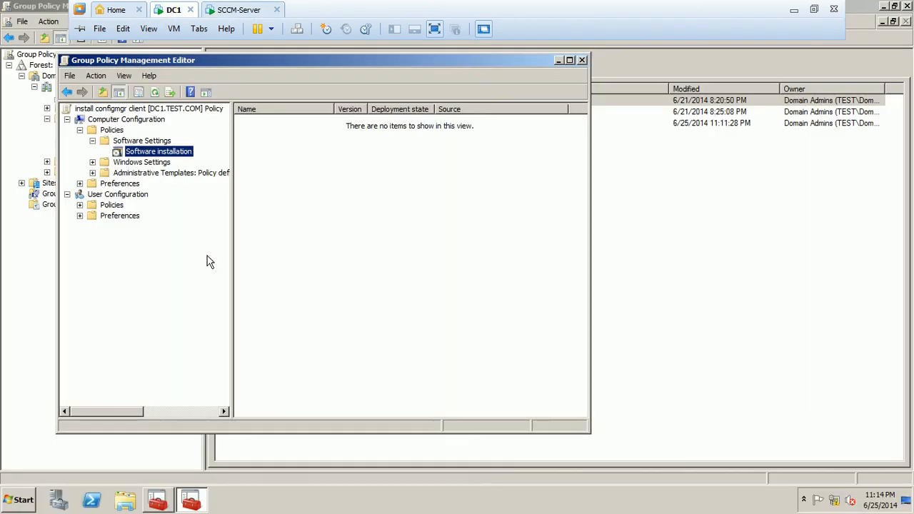
{"action": "right_click", "coordinate": [181, 156]}
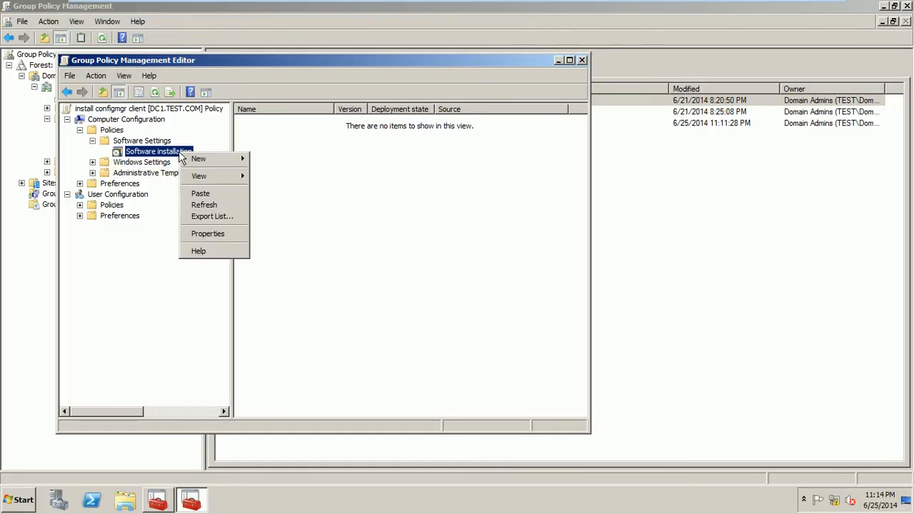
{"action": "mouse_move", "coordinate": [203, 158]}
{"action": "left_click", "coordinate": [265, 160]}
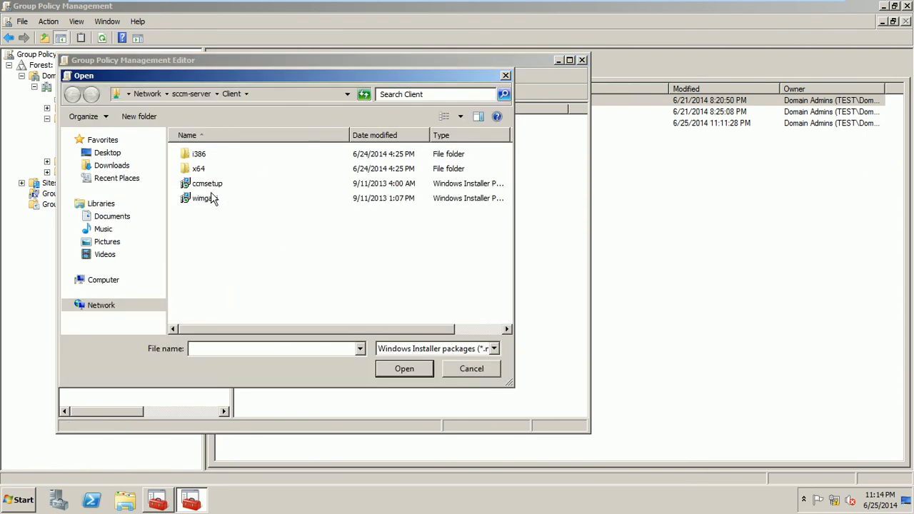
{"action": "double_click", "coordinate": [218, 184]}
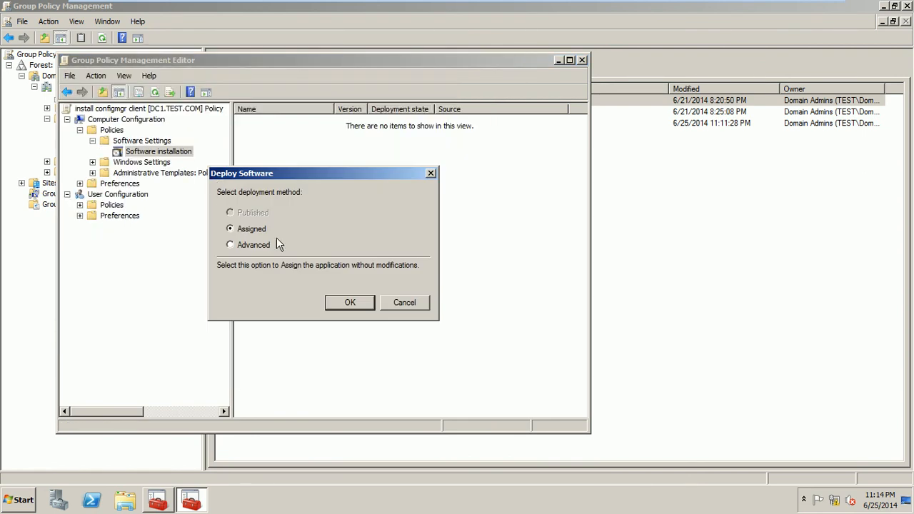
{"action": "left_click", "coordinate": [265, 245]}
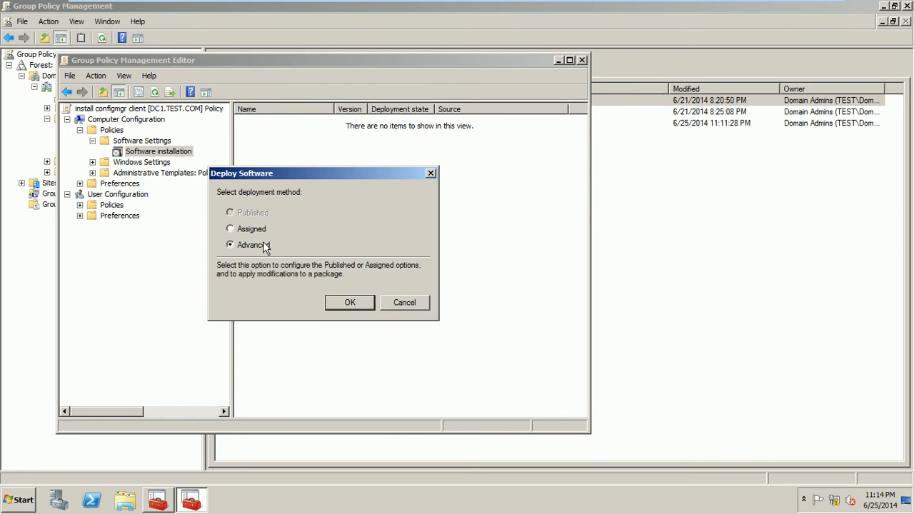
{"action": "left_click", "coordinate": [349, 302]}
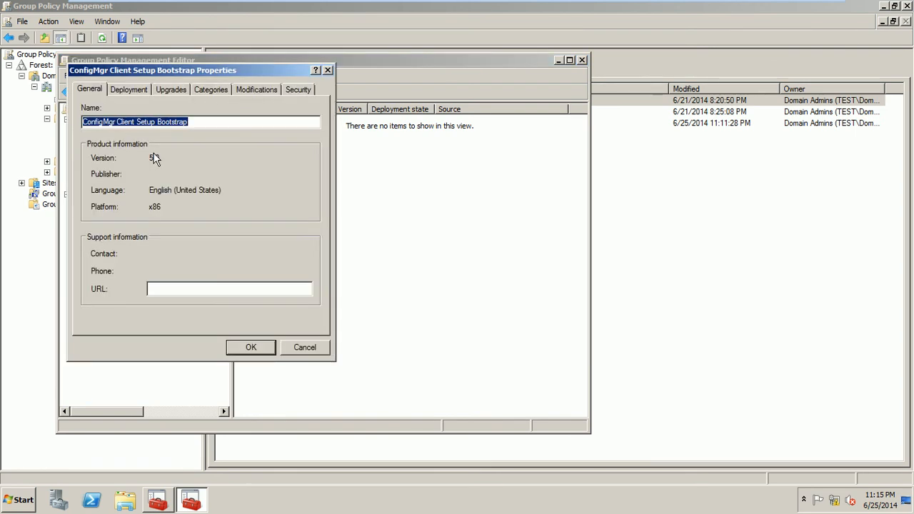
Step: Review the package's General, Deployment, Upgrades, Categories, Modifications and Security tabs
{"action": "left_click_drag", "start_coordinate": [189, 70], "coordinate": [421, 101]}
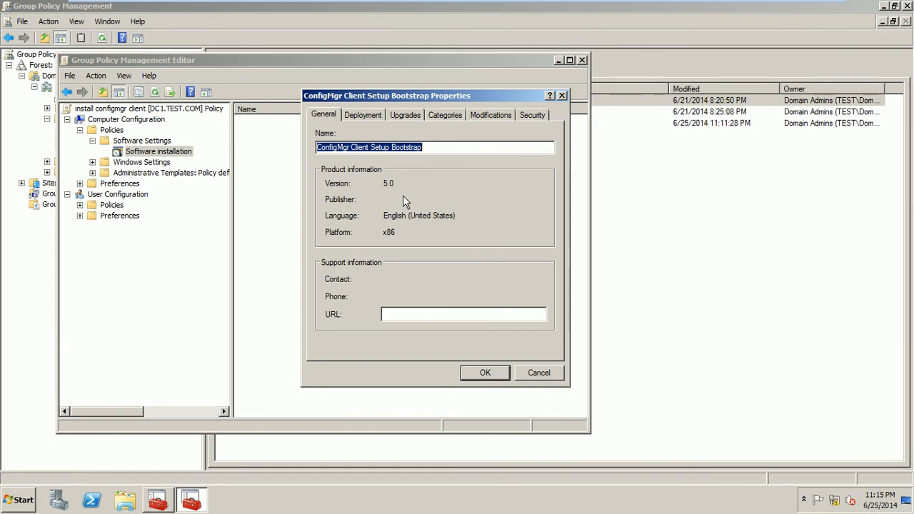
{"action": "left_click", "coordinate": [368, 115]}
{"action": "left_click", "coordinate": [403, 112]}
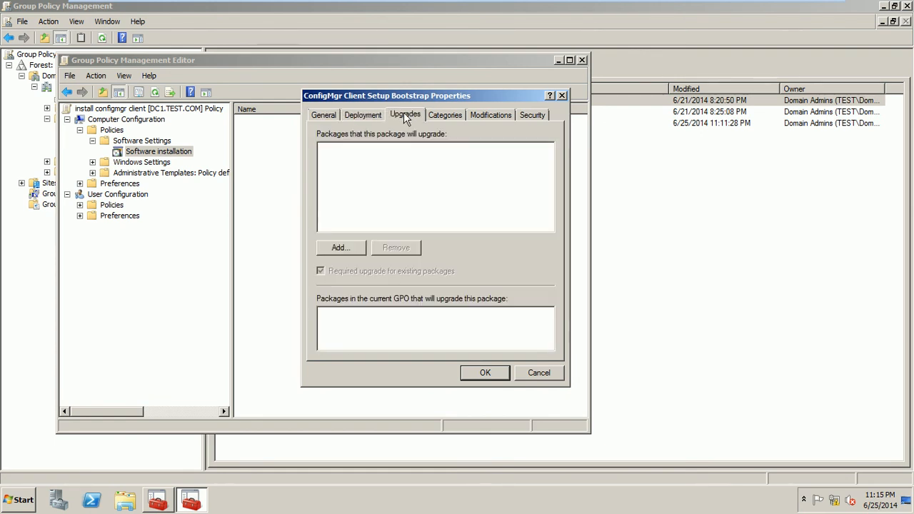
{"action": "left_click", "coordinate": [443, 117]}
{"action": "left_click", "coordinate": [478, 116]}
{"action": "left_click", "coordinate": [529, 118]}
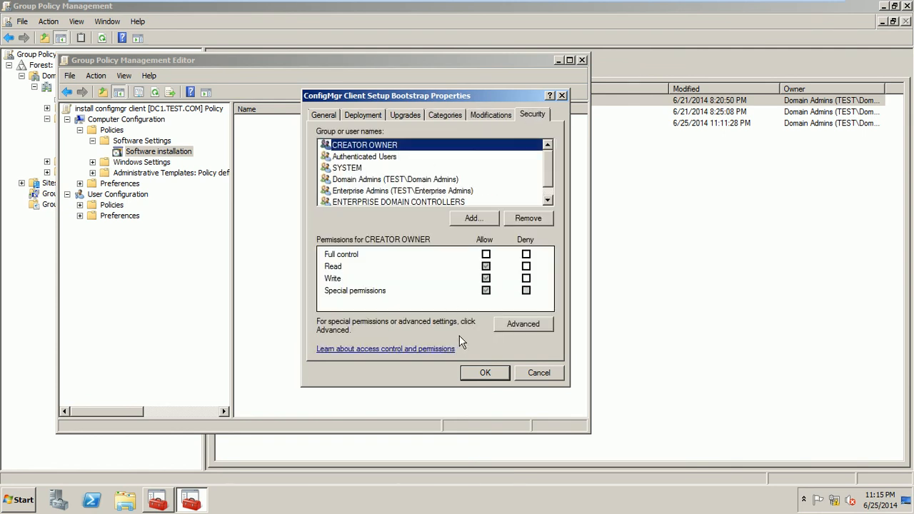
Step: Accept the properties so ConfigMgr Client Setup Bootstrap 5.0 is listed as Assigned, widening the Name column
{"action": "left_click", "coordinate": [476, 373]}
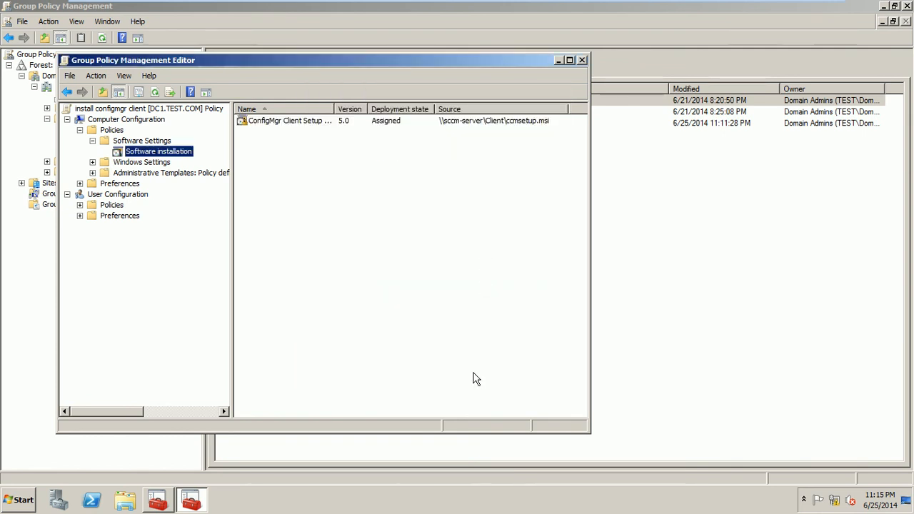
{"action": "left_click_drag", "start_coordinate": [334, 109], "coordinate": [352, 109]}
{"action": "left_click", "coordinate": [325, 125]}
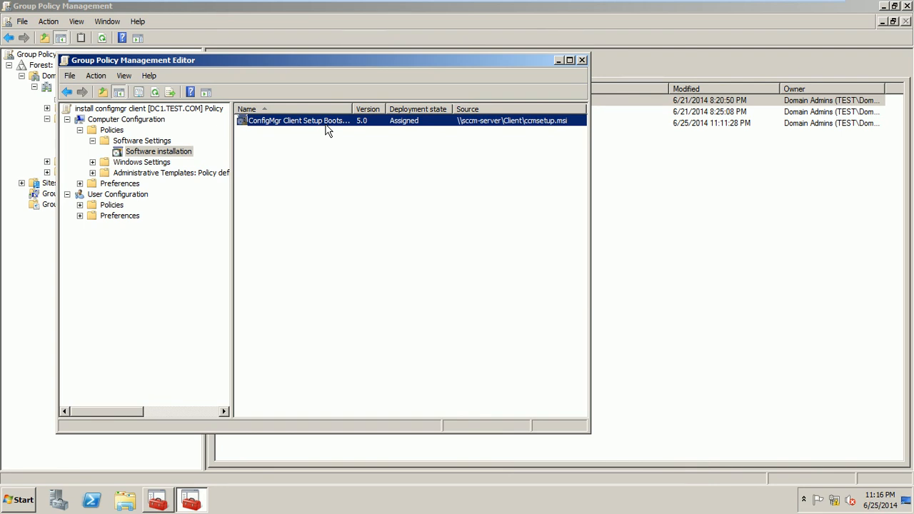
{"action": "left_click", "coordinate": [127, 176]}
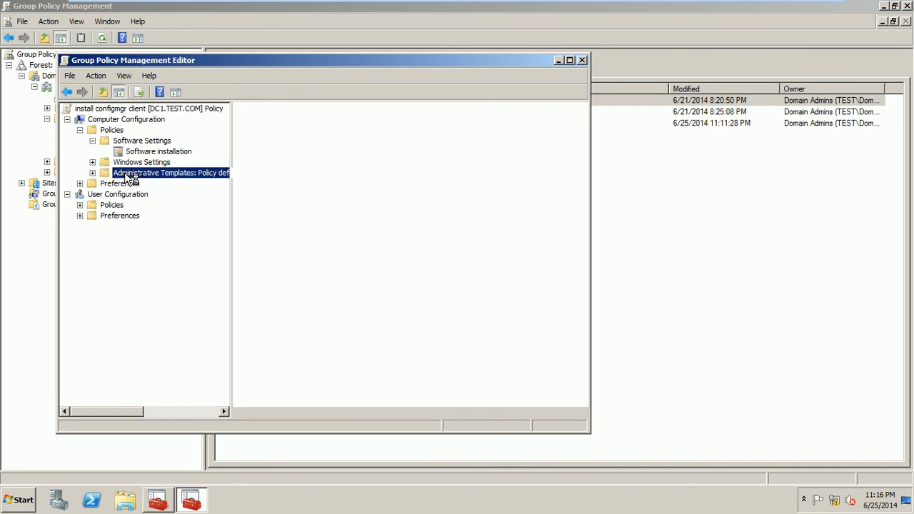
Step: Start adding a policy template and browse to the SMS_ISB share on \\sccm-server\
{"action": "right_click", "coordinate": [128, 176]}
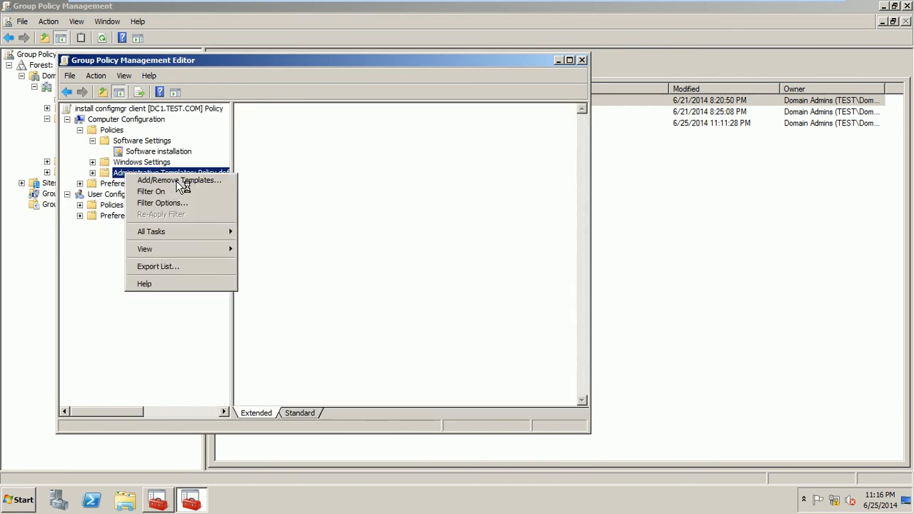
{"action": "left_click", "coordinate": [177, 182]}
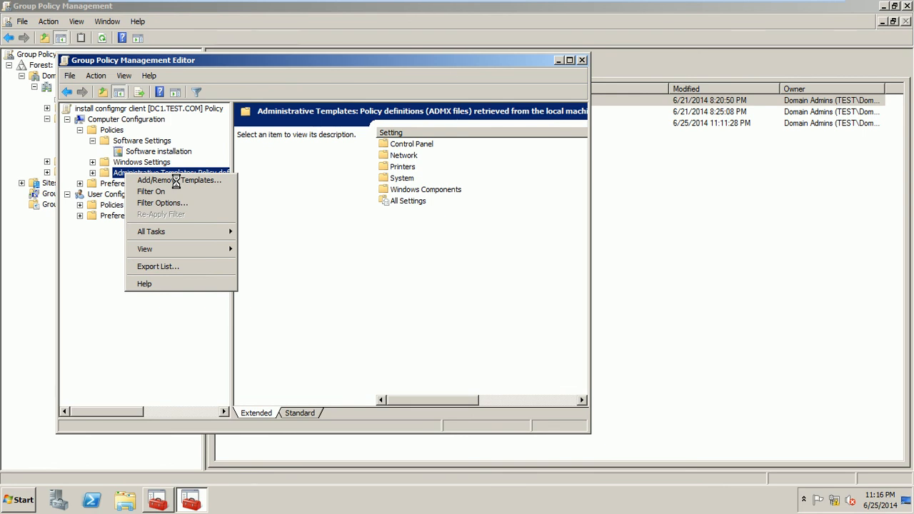
{"action": "left_click", "coordinate": [223, 316]}
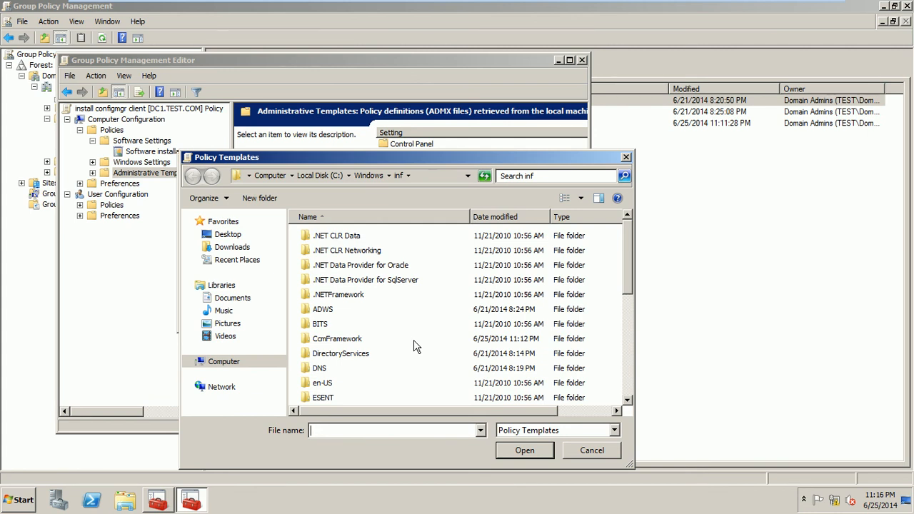
{"action": "type", "text": "\\\\sccm-server\\"}
{"action": "left_click", "coordinate": [526, 451]}
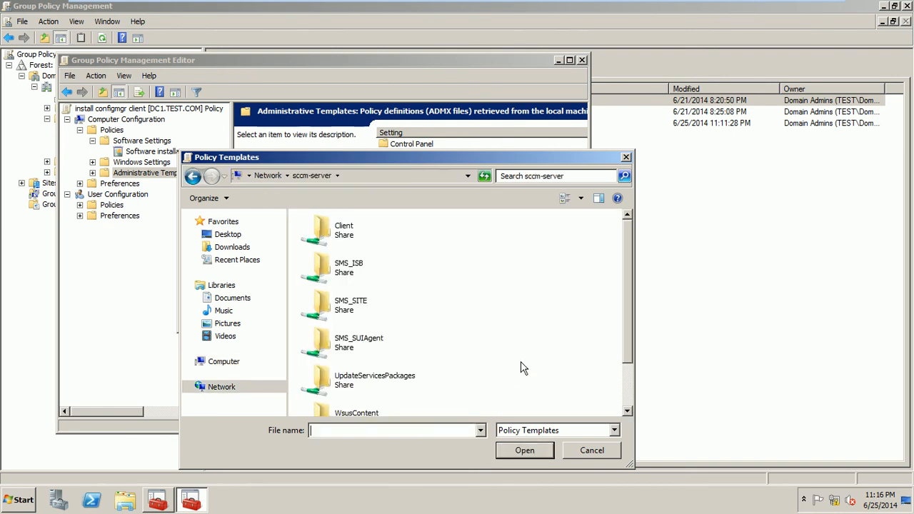
{"action": "double_click", "coordinate": [343, 271]}
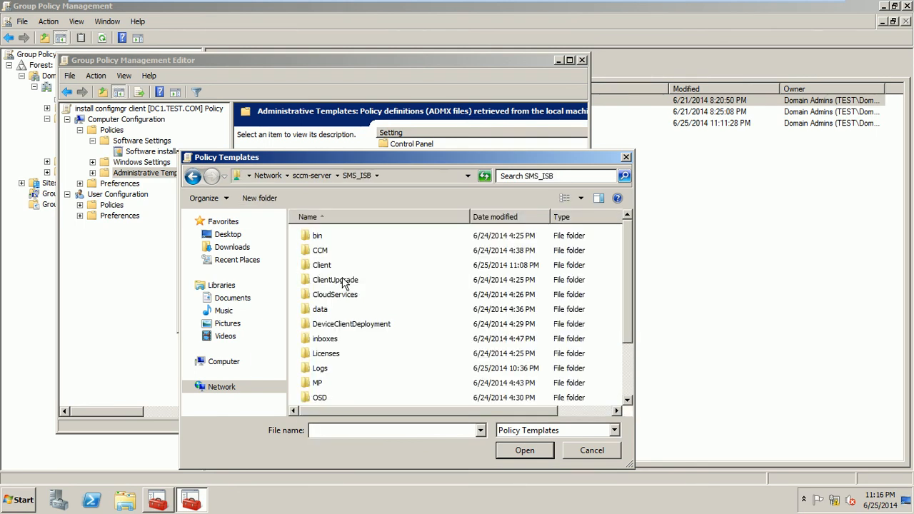
Step: Add both .adm files from the tools\ConfigMgrADMTemplates folder to the policy
{"action": "left_click", "coordinate": [335, 353]}
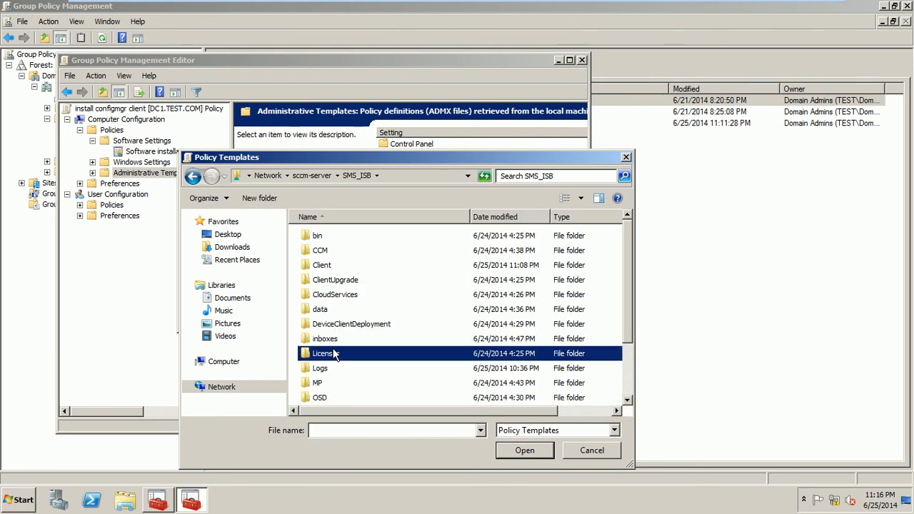
{"action": "key", "text": "t"}
{"action": "left_click", "coordinate": [334, 355], "text": "shift"}
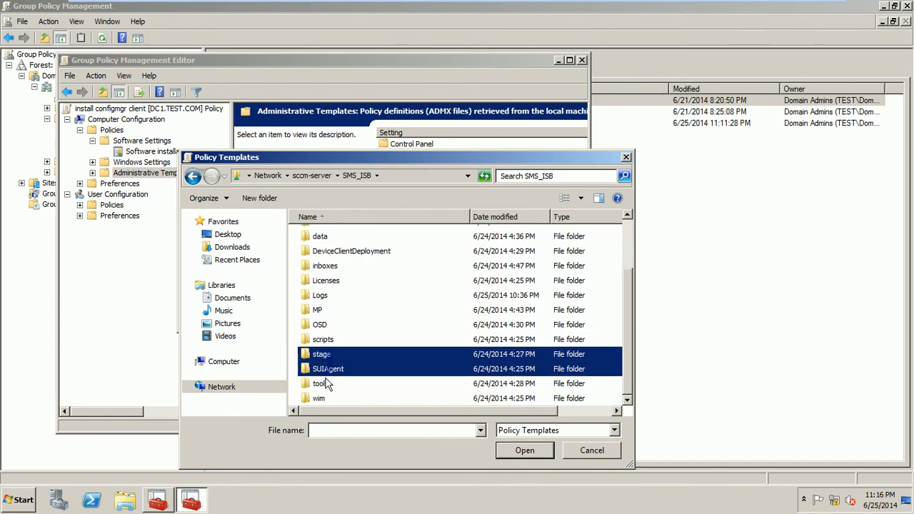
{"action": "left_click", "coordinate": [397, 315]}
{"action": "double_click", "coordinate": [322, 386]}
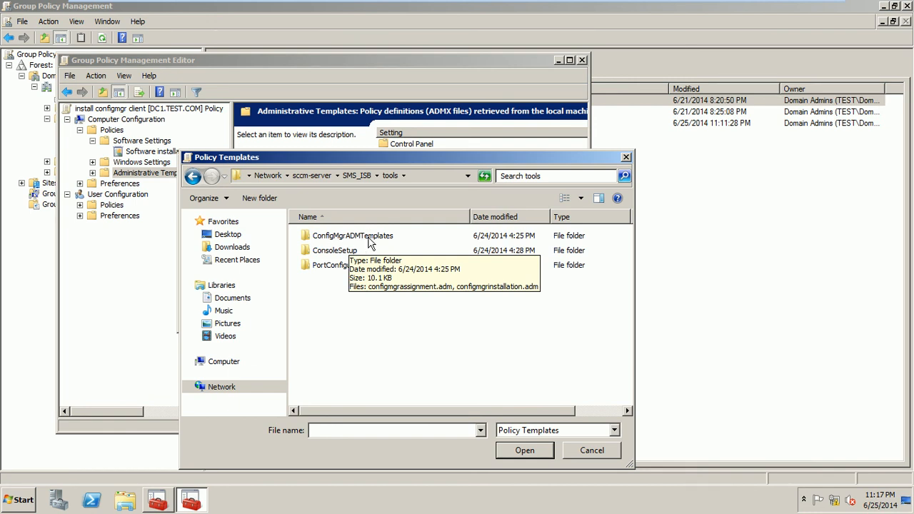
{"action": "double_click", "coordinate": [369, 241]}
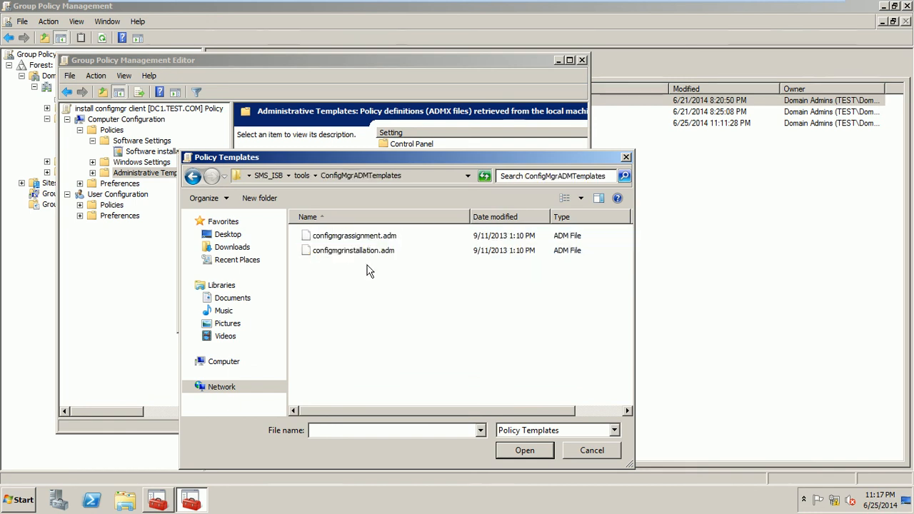
{"action": "key", "text": "ctrl+a"}
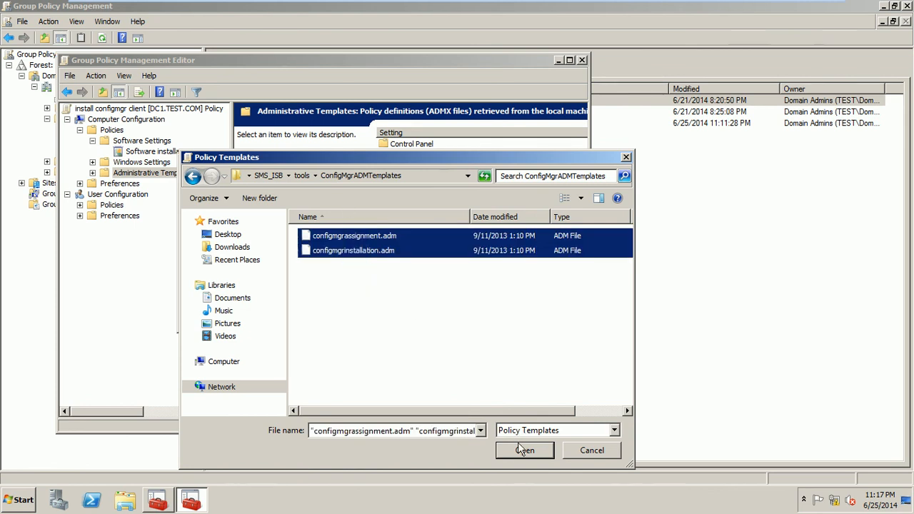
{"action": "left_click", "coordinate": [523, 451]}
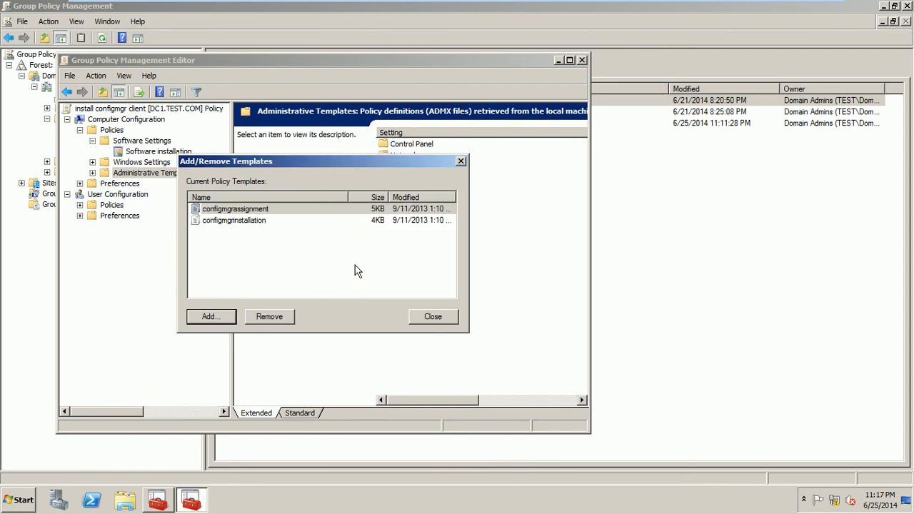
Step: Expand Classic Administrative Templates (ADM) > Configuration Manager 2012 > Client and select Site Assignment
{"action": "left_click", "coordinate": [431, 319]}
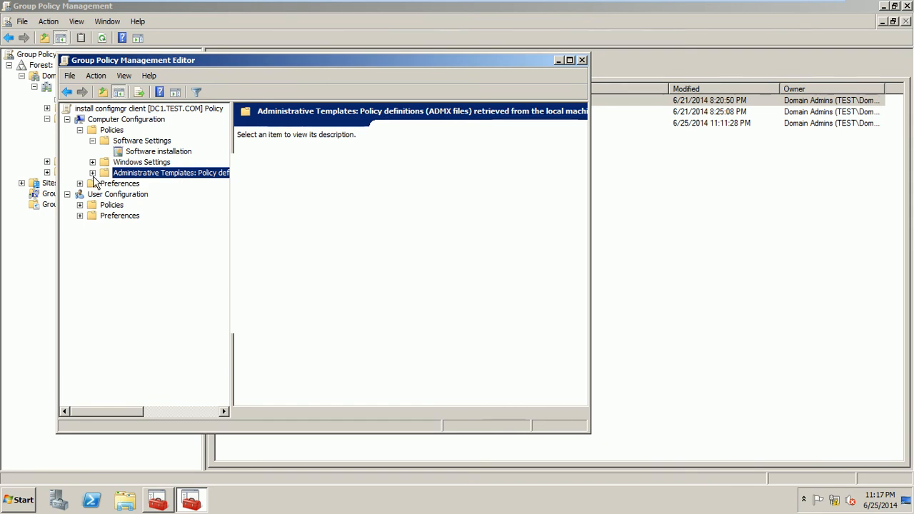
{"action": "left_click", "coordinate": [92, 173]}
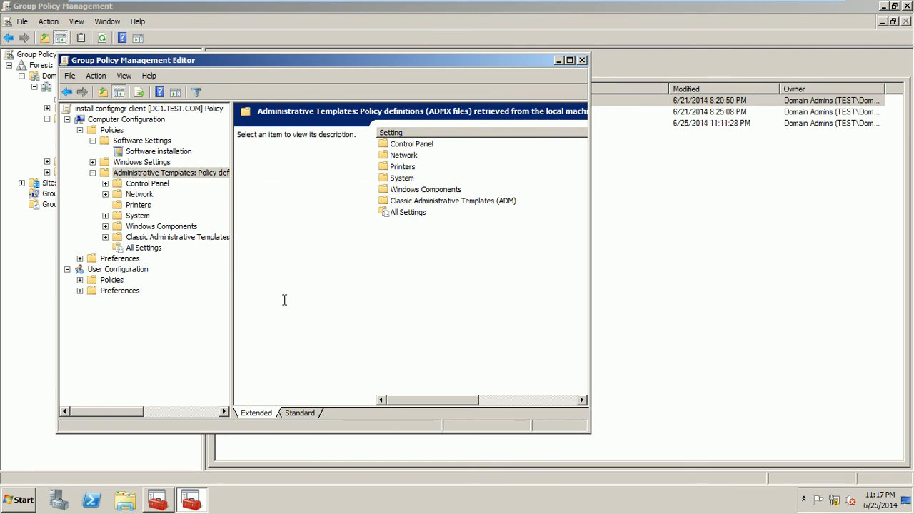
{"action": "left_click_drag", "start_coordinate": [231, 289], "coordinate": [291, 316]}
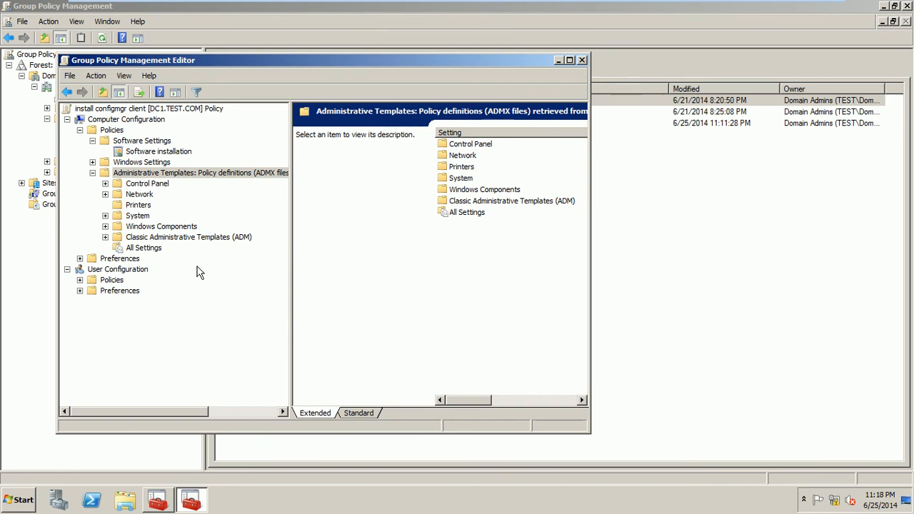
{"action": "left_click", "coordinate": [105, 237]}
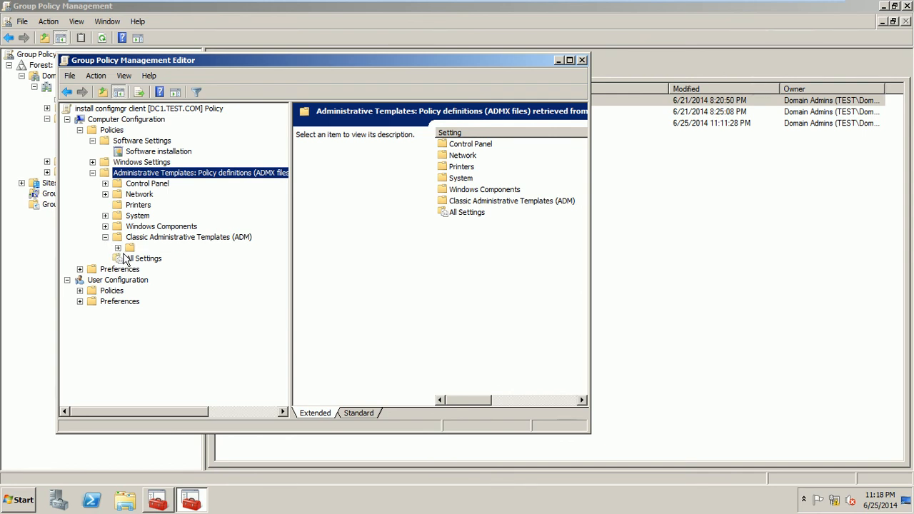
{"action": "left_click", "coordinate": [118, 248]}
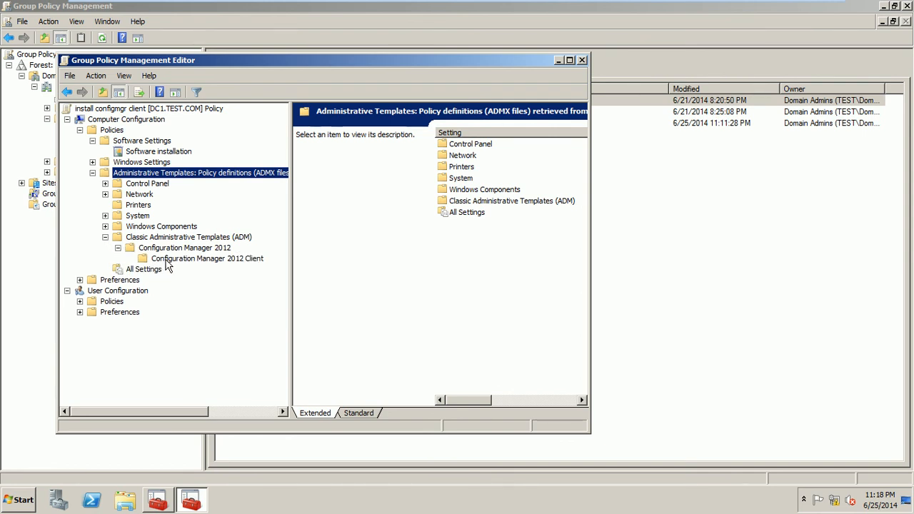
{"action": "left_click", "coordinate": [169, 260]}
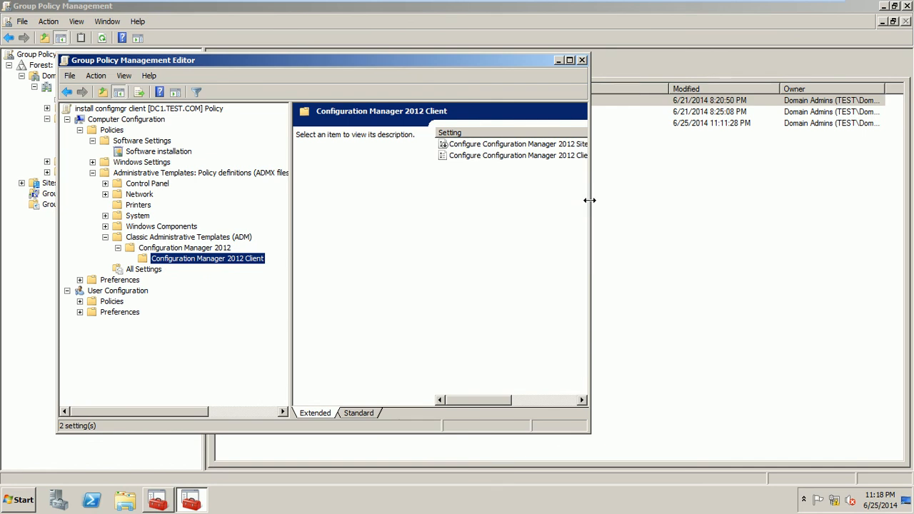
{"action": "left_click_drag", "start_coordinate": [588, 198], "coordinate": [787, 221]}
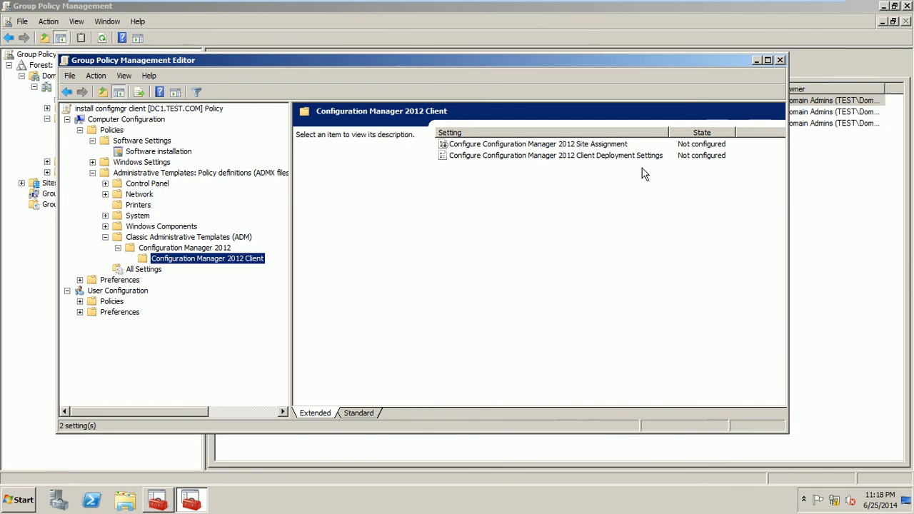
{"action": "left_click", "coordinate": [613, 152]}
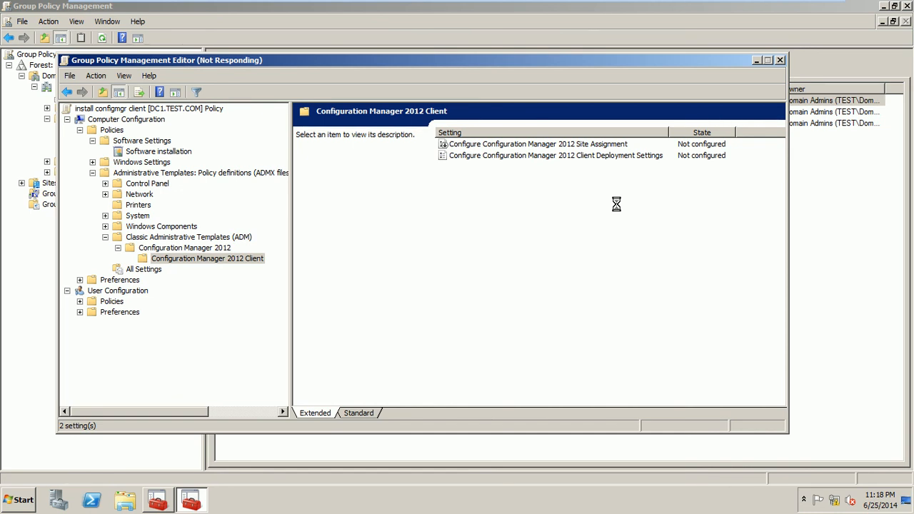
Step: Minimize the unresponsive editor and the management console to reveal the Site Assignment setting window
{"action": "left_click", "coordinate": [159, 500]}
{"action": "left_click", "coordinate": [194, 501]}
{"action": "left_click", "coordinate": [757, 62]}
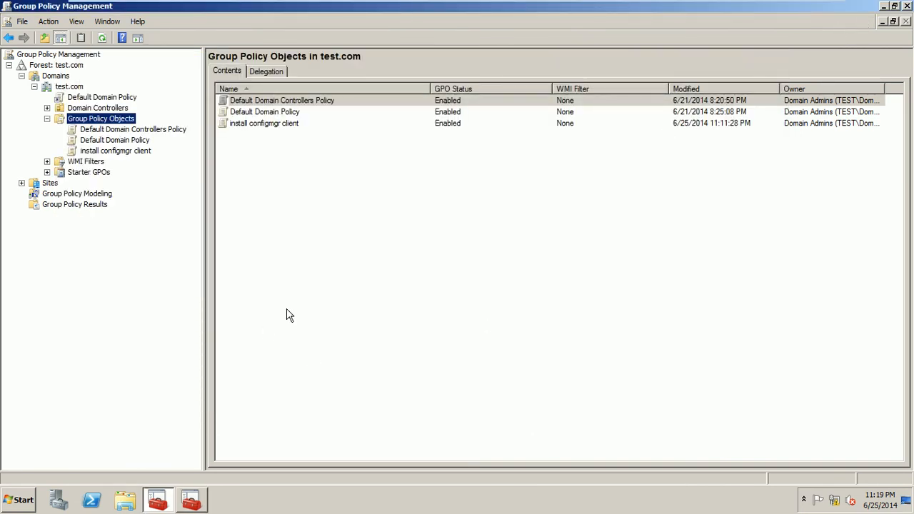
{"action": "left_click", "coordinate": [190, 502]}
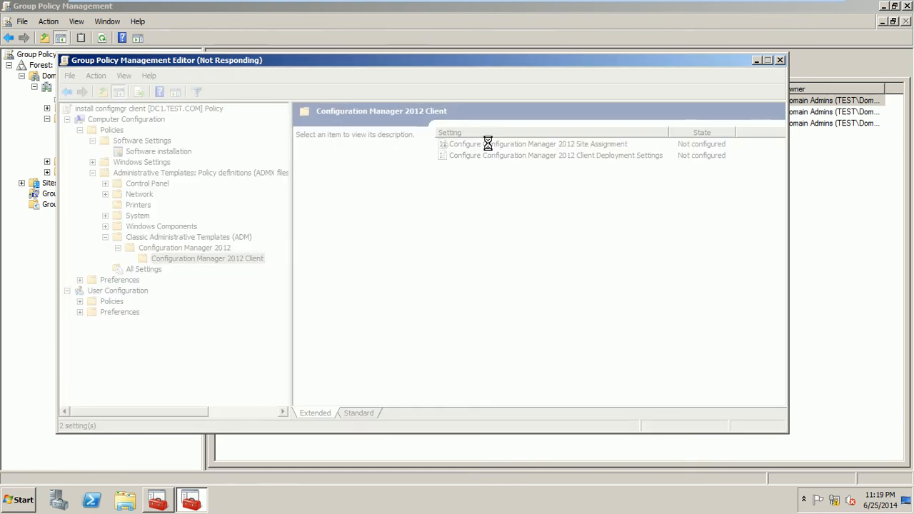
{"action": "left_click", "coordinate": [756, 60]}
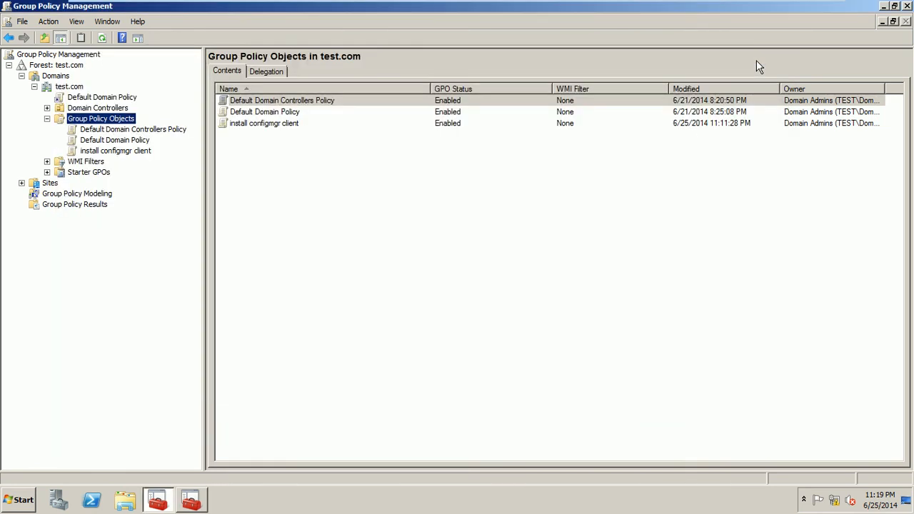
{"action": "left_click", "coordinate": [884, 8]}
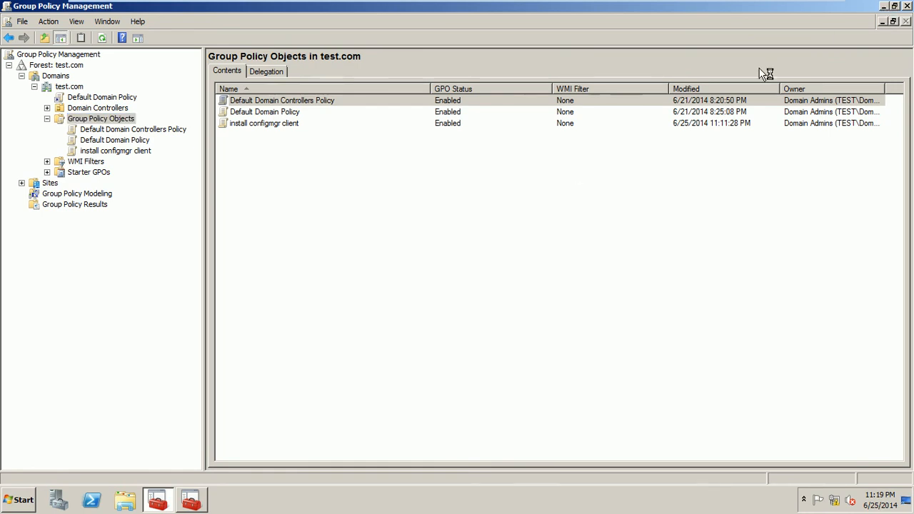
{"action": "left_click", "coordinate": [884, 7]}
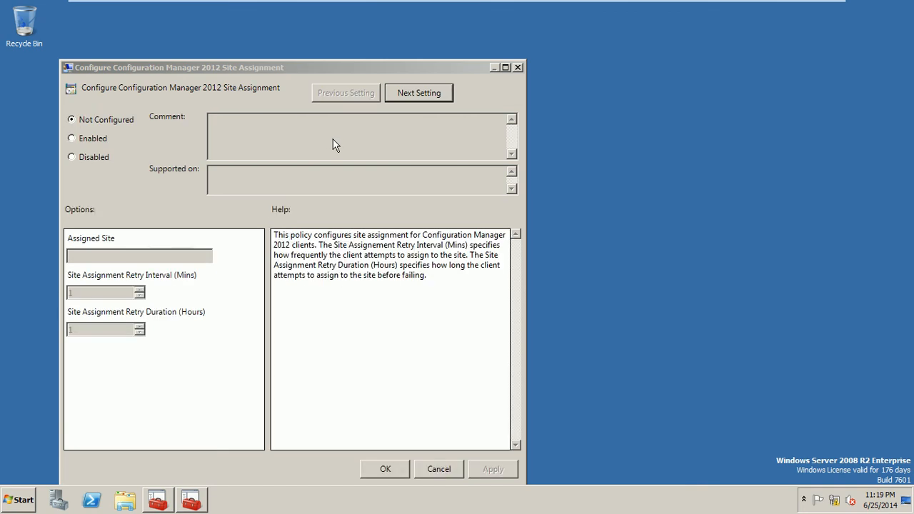
Step: Enable Site Assignment for site ISB, keeping 60-minute retries for 12 hours
{"action": "right_click", "coordinate": [495, 148]}
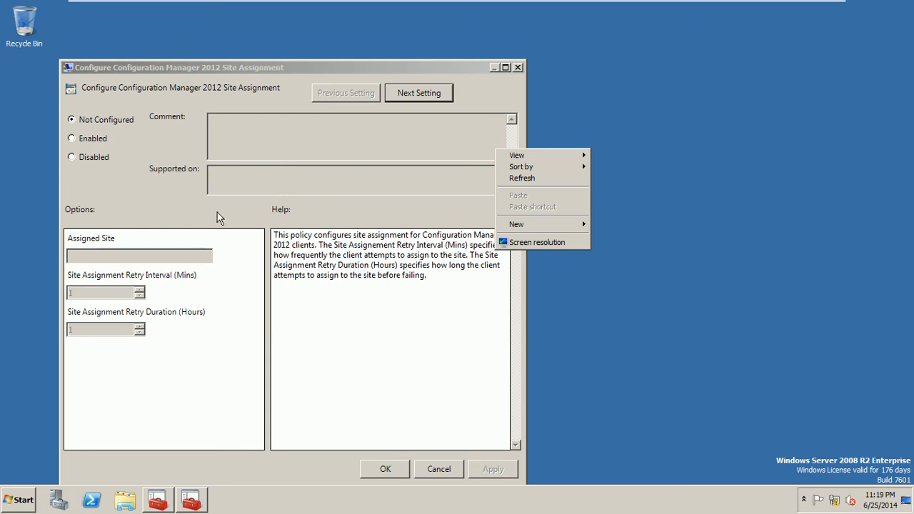
{"action": "left_click", "coordinate": [192, 205]}
{"action": "left_click", "coordinate": [95, 136]}
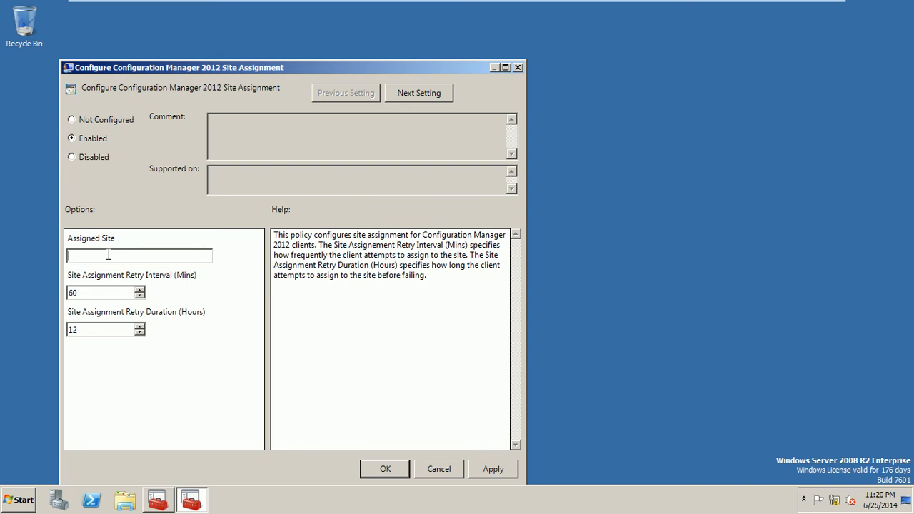
{"action": "type", "text": "ISB"}
{"action": "left_click", "coordinate": [425, 97]}
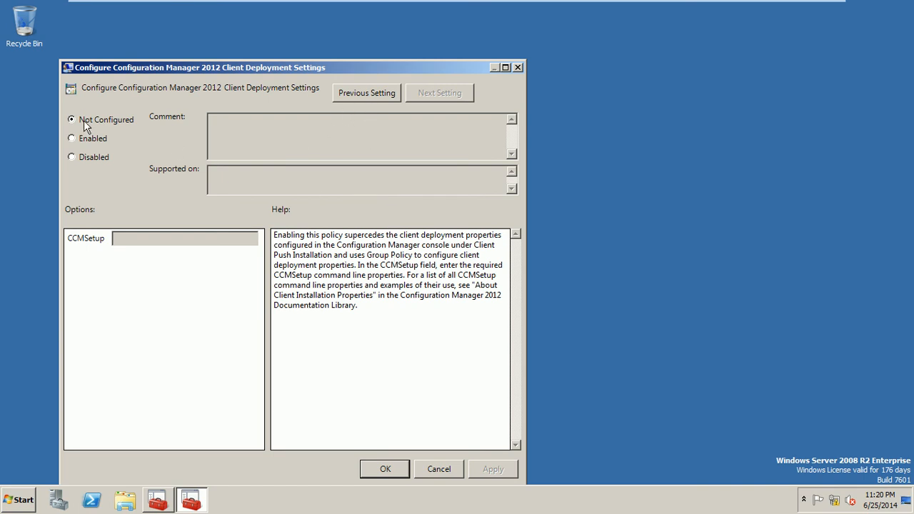
Step: Enable Client Deployment Settings with CCMSetup 'SMSSITECODE=ISB FSP=sccm-server', correcting the SITECODE typo
{"action": "left_click", "coordinate": [72, 137]}
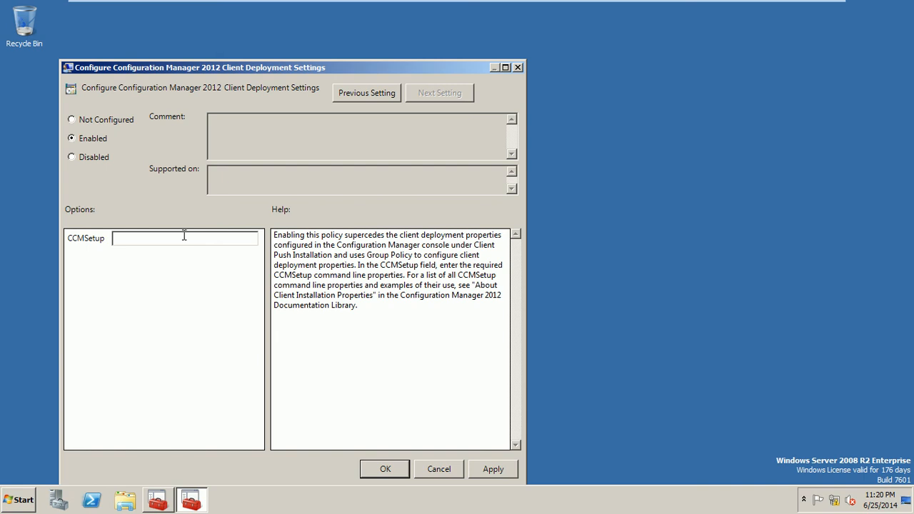
{"action": "left_click", "coordinate": [184, 241]}
{"action": "type", "text": "SMSITECODE=ISB FSP=sccm-server"}
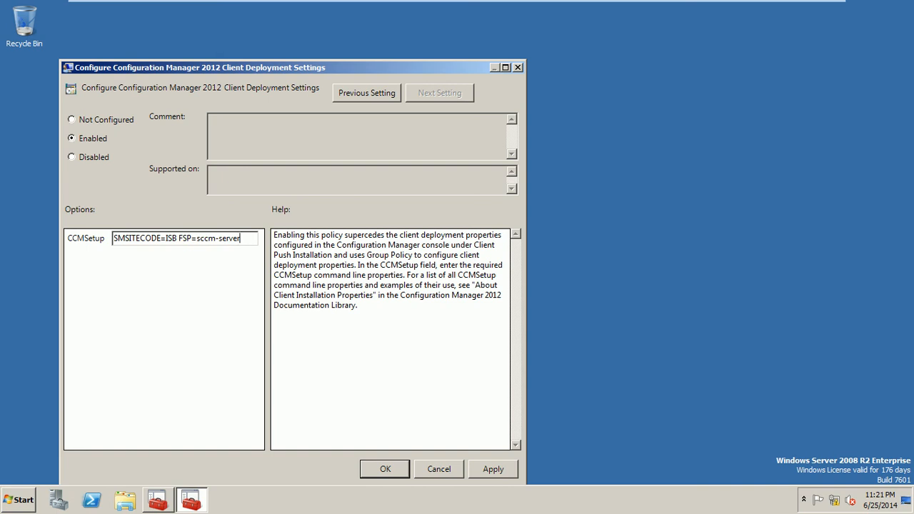
{"action": "left_click", "coordinate": [129, 240]}
{"action": "type", "text": "SI"}
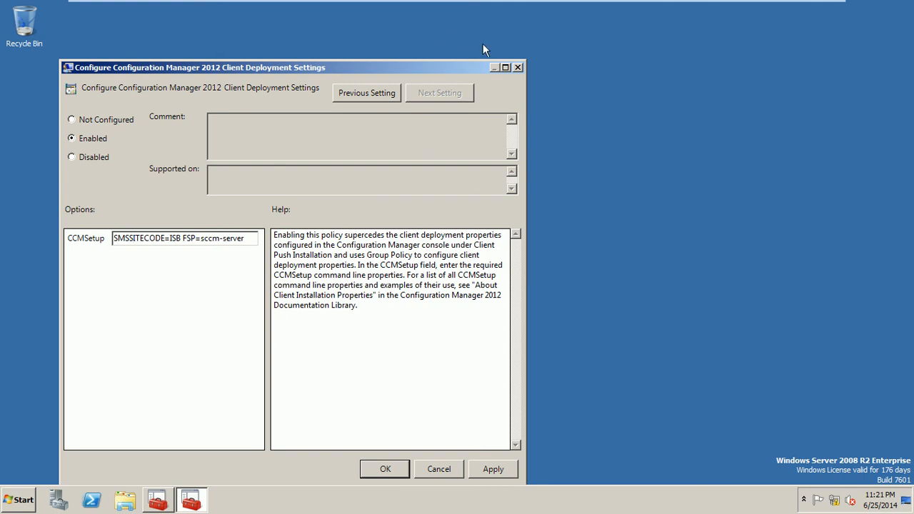
{"action": "left_click", "coordinate": [519, 68]}
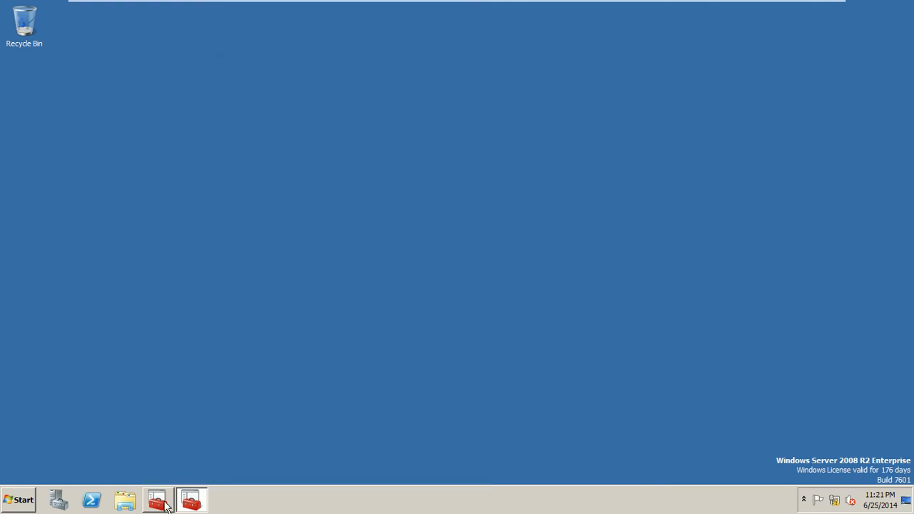
Step: Select the domain policies in Group Policy Management, refresh the desktop, and close the Group Policy editor
{"action": "left_click", "coordinate": [159, 500]}
{"action": "left_click", "coordinate": [101, 131]}
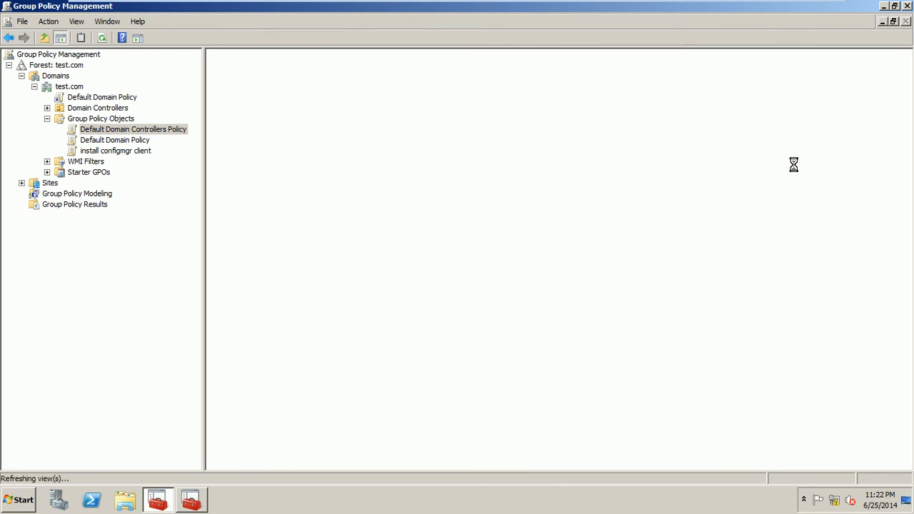
{"action": "key", "text": "Down"}
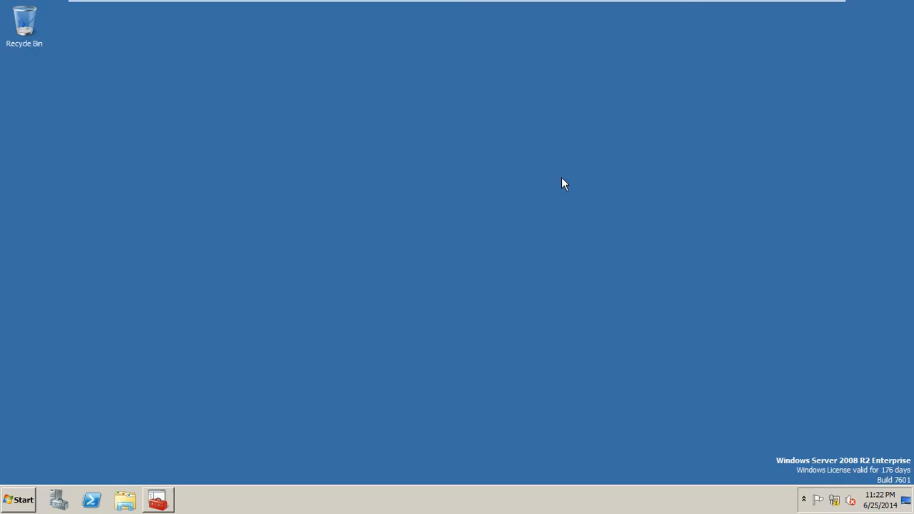
{"action": "right_click", "coordinate": [380, 143]}
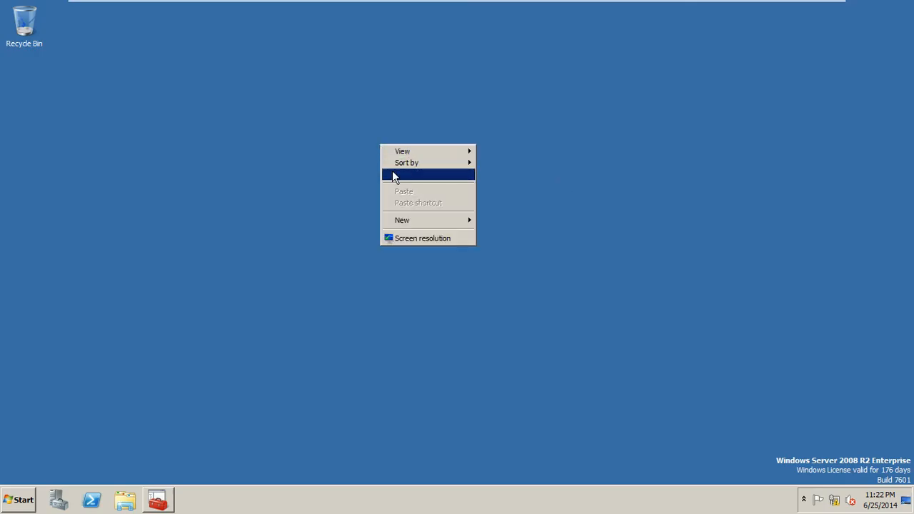
{"action": "left_click", "coordinate": [393, 176]}
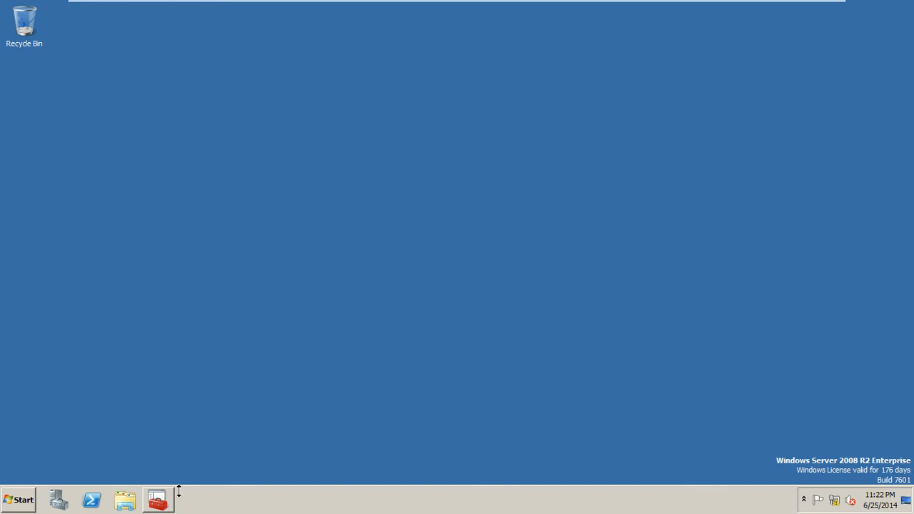
{"action": "left_click", "coordinate": [158, 499]}
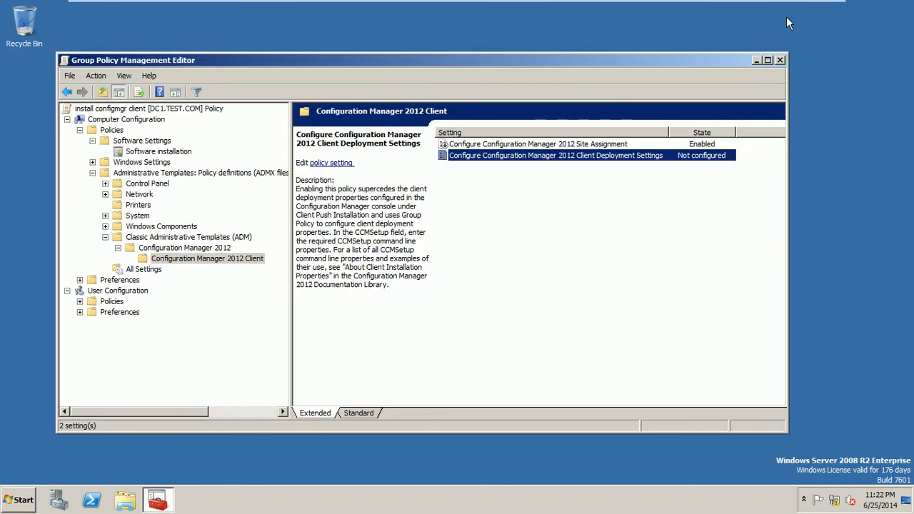
{"action": "left_click", "coordinate": [780, 60]}
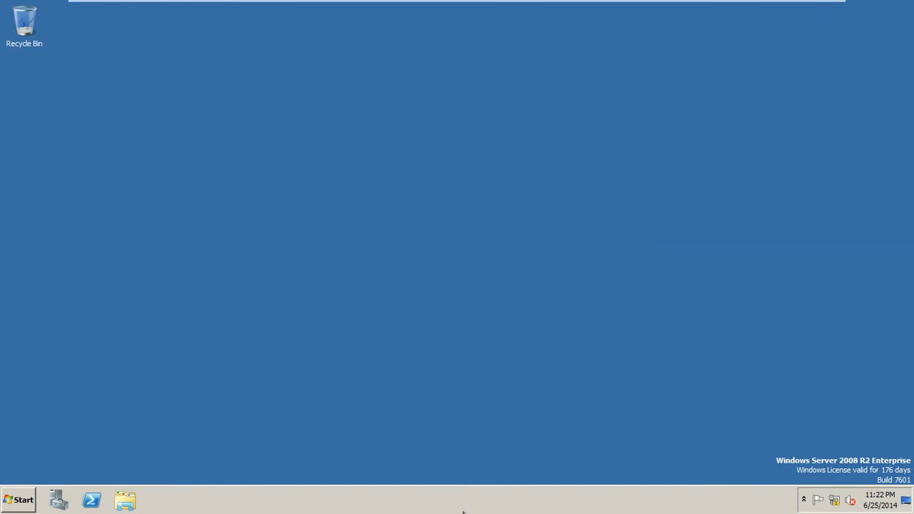
Step: Confirm CcmExec.exe is running in Task Manager, then close it
{"action": "right_click", "coordinate": [462, 511]}
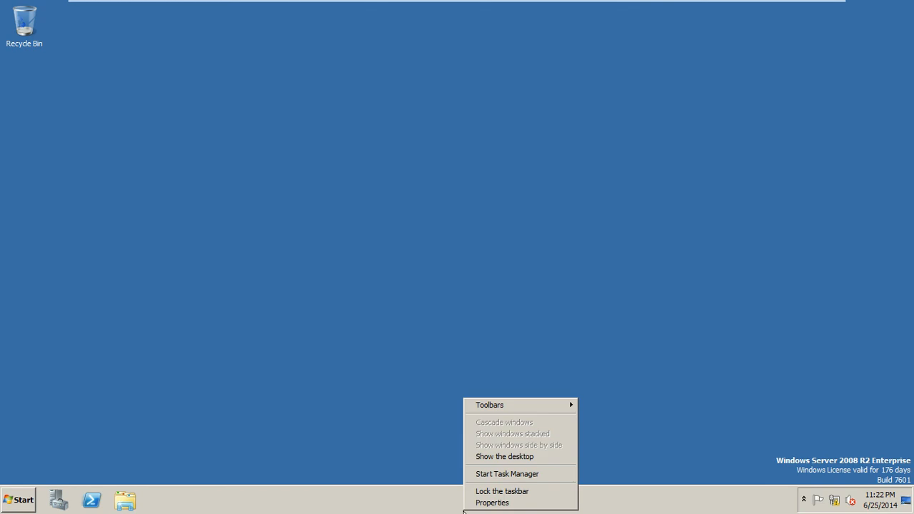
{"action": "left_click", "coordinate": [517, 475]}
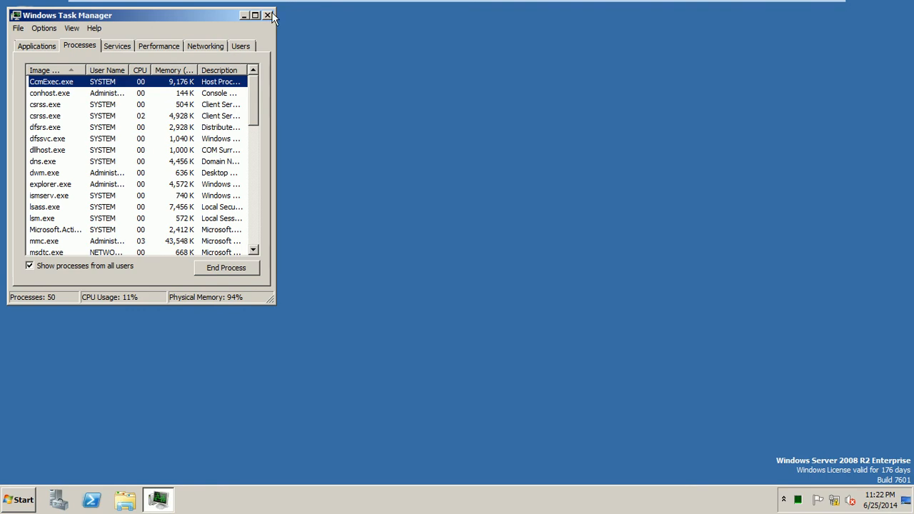
{"action": "left_click", "coordinate": [267, 15]}
Step: Open Control Panel in Small icons view and launch the Configuration Manager applet
{"action": "left_click", "coordinate": [17, 504]}
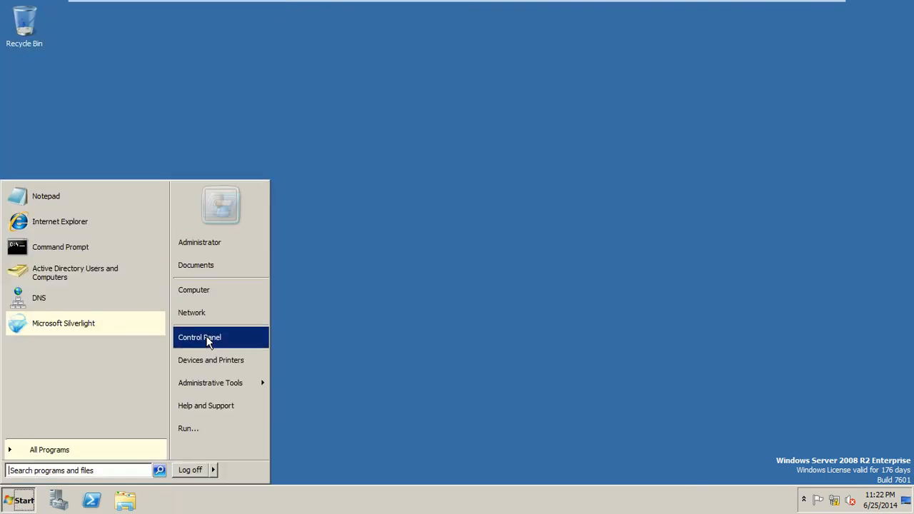
{"action": "left_click", "coordinate": [207, 338]}
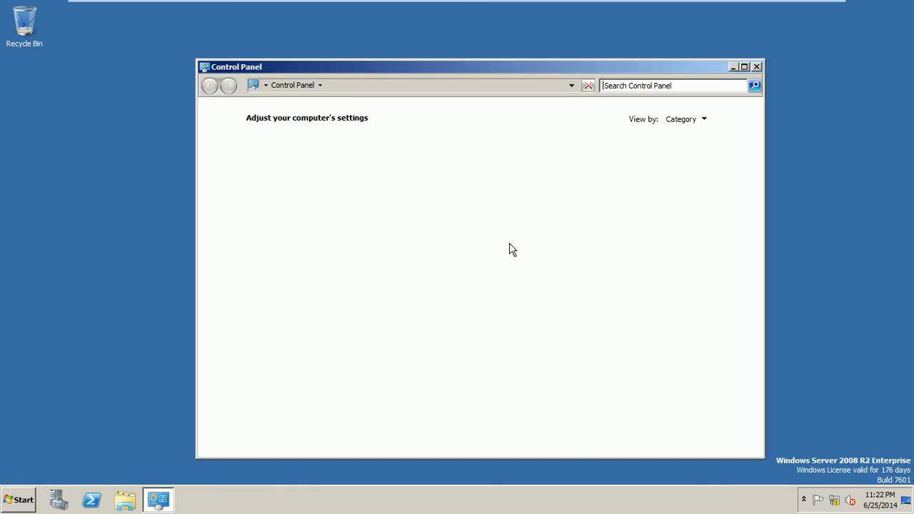
{"action": "left_click", "coordinate": [702, 120]}
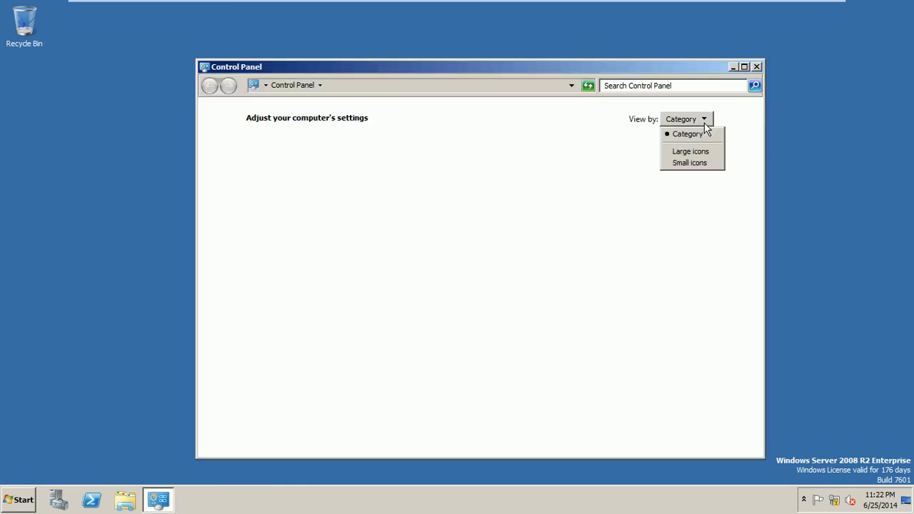
{"action": "left_click", "coordinate": [692, 164]}
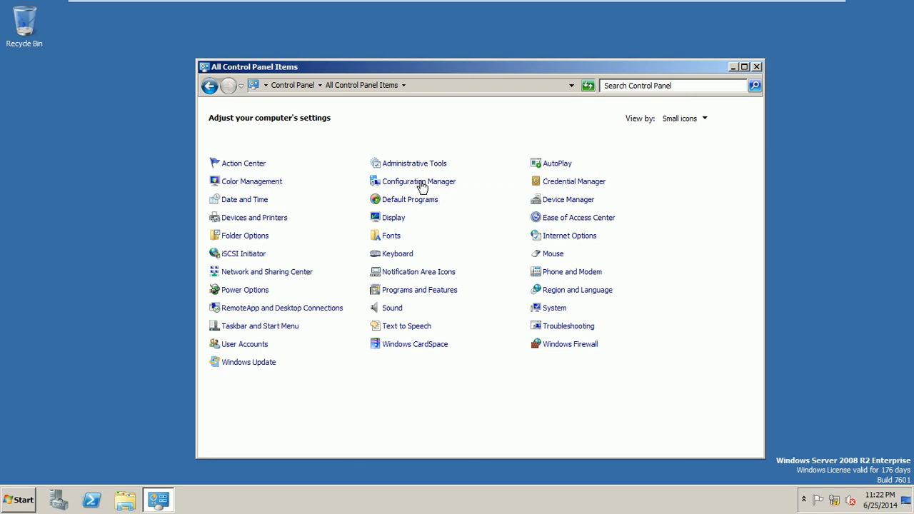
{"action": "left_click", "coordinate": [422, 187]}
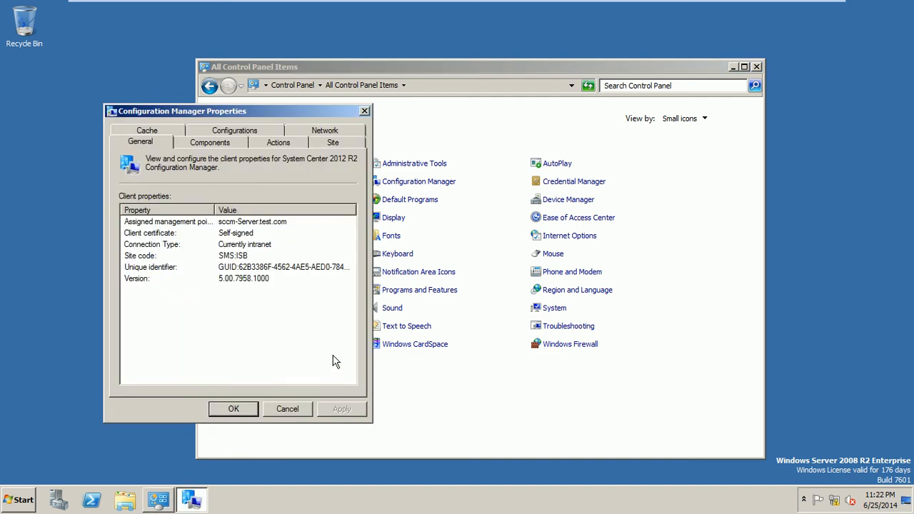
Step: Review each client properties tab, including site code ISB, then cancel and close Control Panel
{"action": "left_click", "coordinate": [198, 146]}
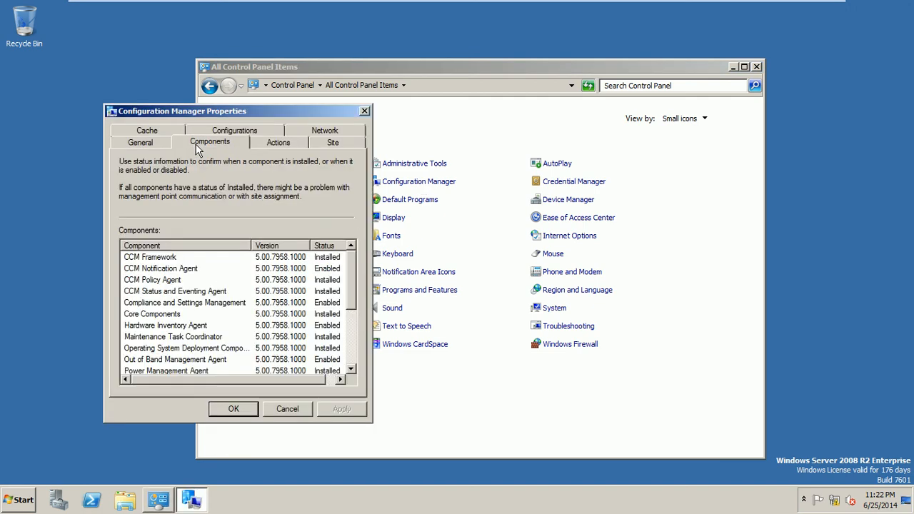
{"action": "left_click", "coordinate": [283, 143]}
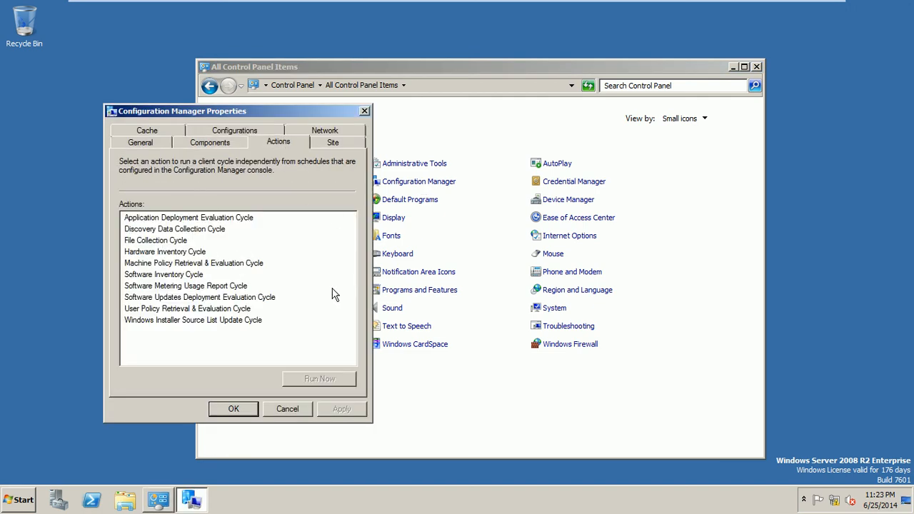
{"action": "left_click", "coordinate": [328, 144]}
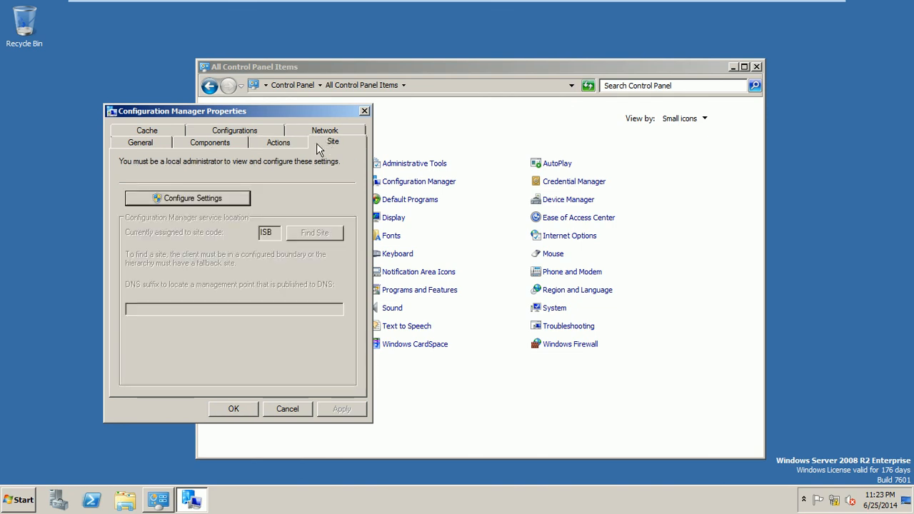
{"action": "left_click", "coordinate": [326, 133]}
{"action": "left_click", "coordinate": [235, 143]}
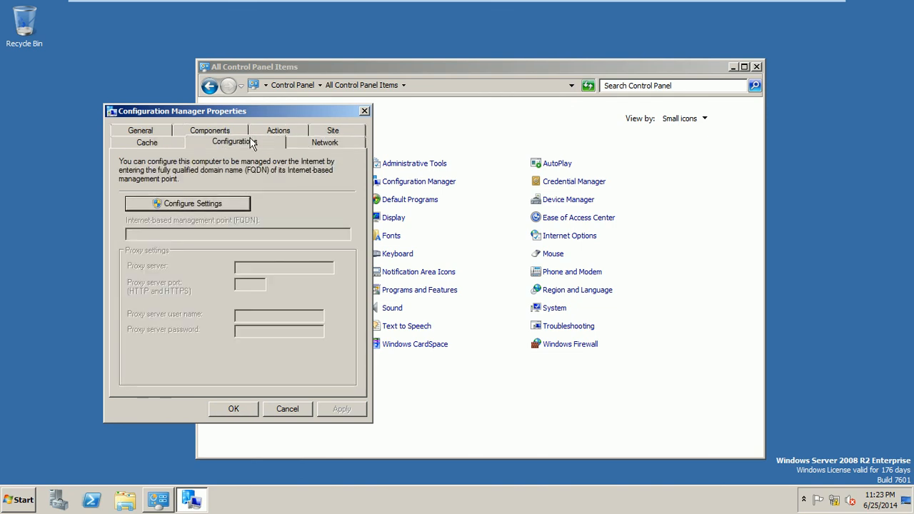
{"action": "left_click", "coordinate": [150, 139]}
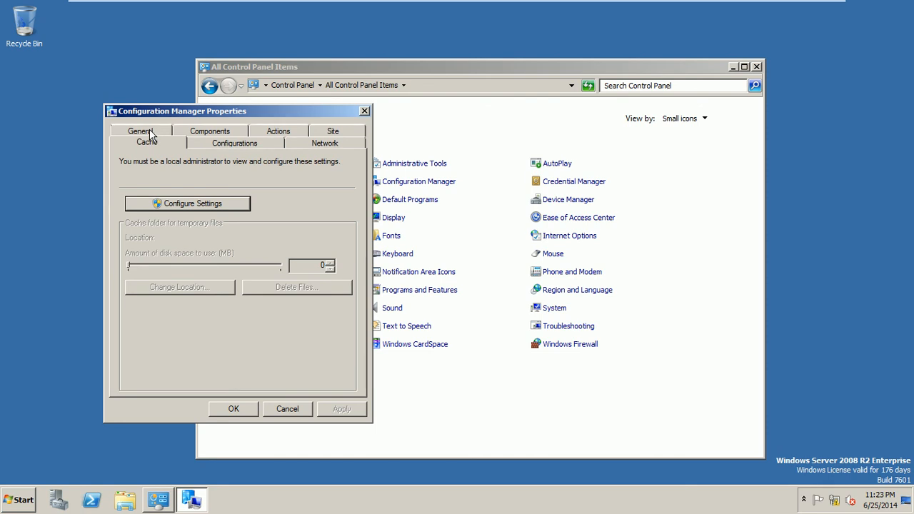
{"action": "left_click", "coordinate": [149, 130]}
{"action": "left_click", "coordinate": [288, 407]}
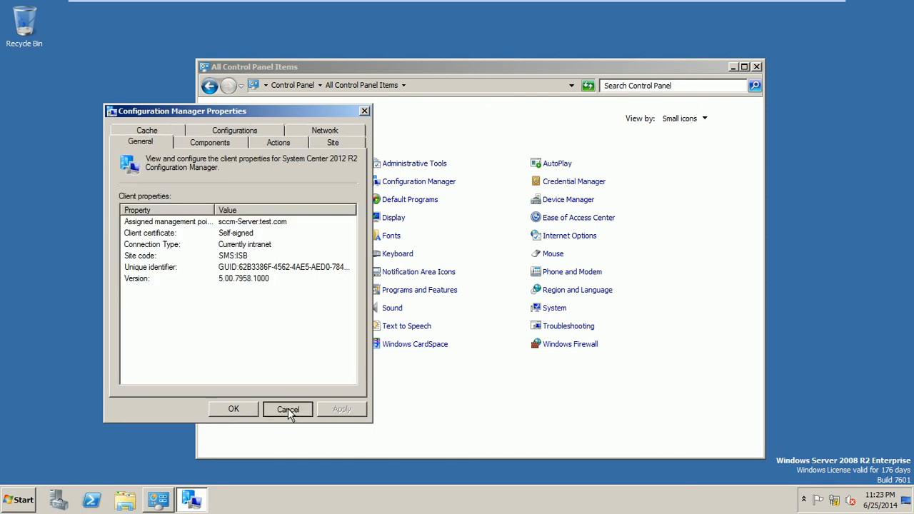
{"action": "left_click", "coordinate": [756, 66]}
Step: On the SCCM-Server VM, refresh the desktop and bring the Configuration Manager console forward
{"action": "mouse_move", "coordinate": [361, 4]}
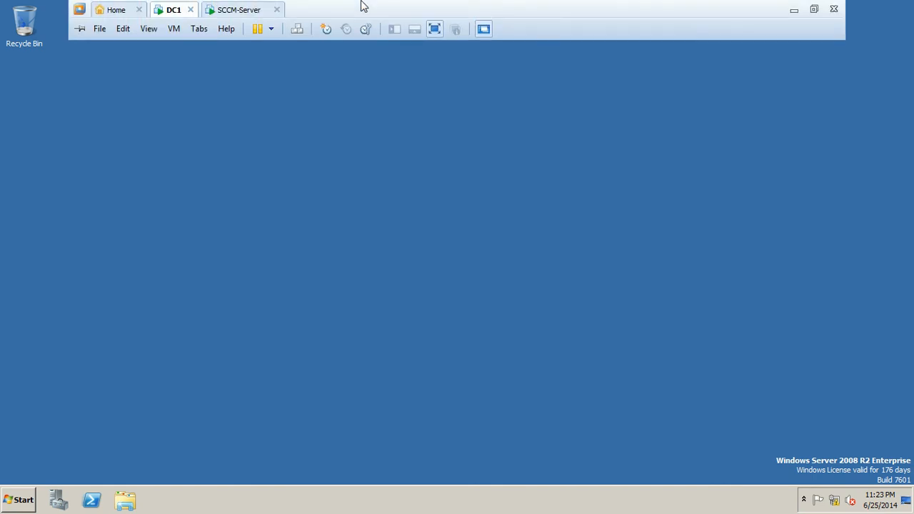
{"action": "left_click", "coordinate": [242, 10]}
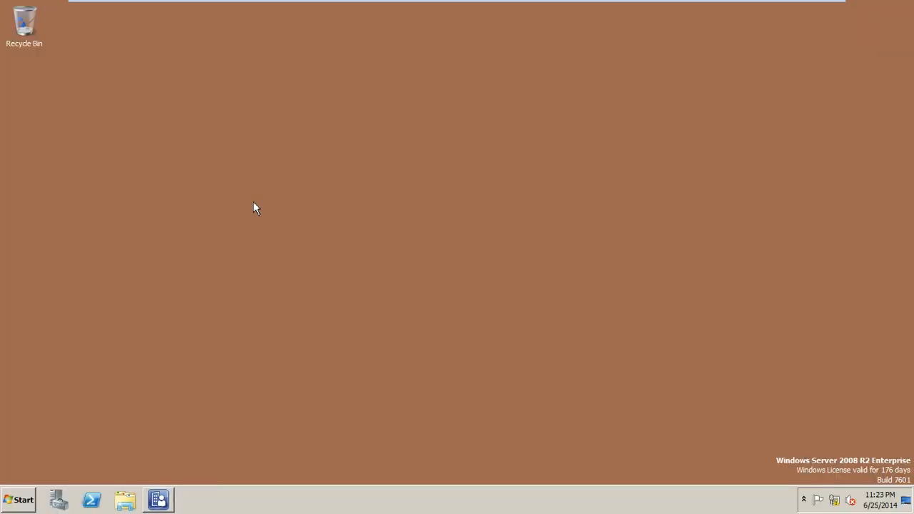
{"action": "right_click", "coordinate": [206, 128]}
{"action": "left_click", "coordinate": [222, 159]}
{"action": "left_click", "coordinate": [164, 499]}
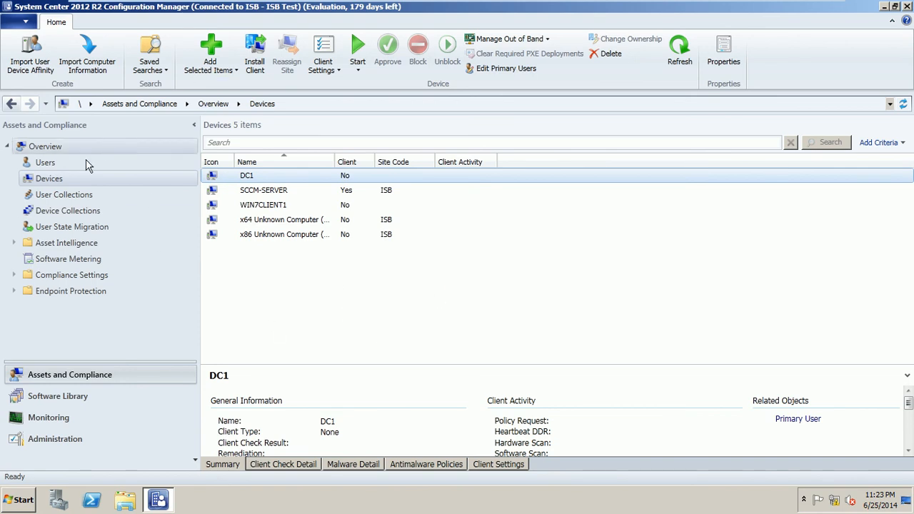
Step: Refresh the Devices list, confirm DC1 is an active ISB client, and close the console
{"action": "left_click", "coordinate": [62, 163]}
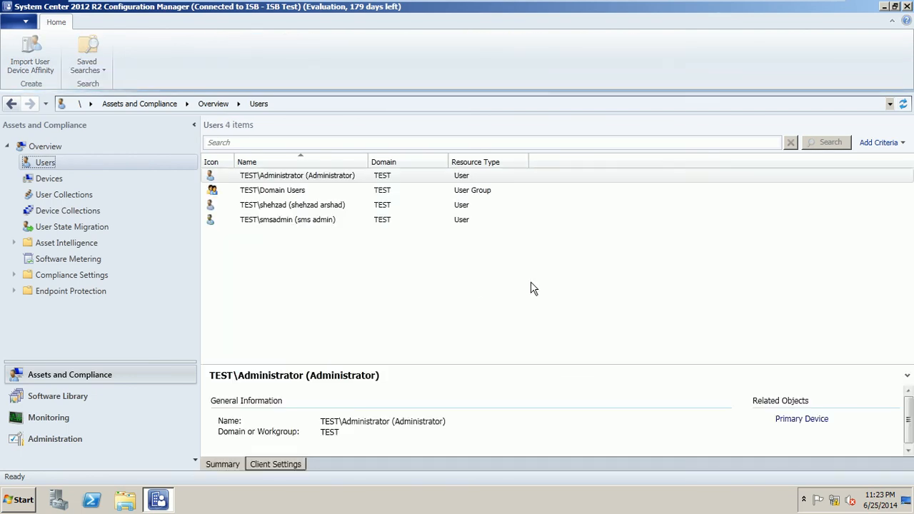
{"action": "left_click", "coordinate": [60, 183]}
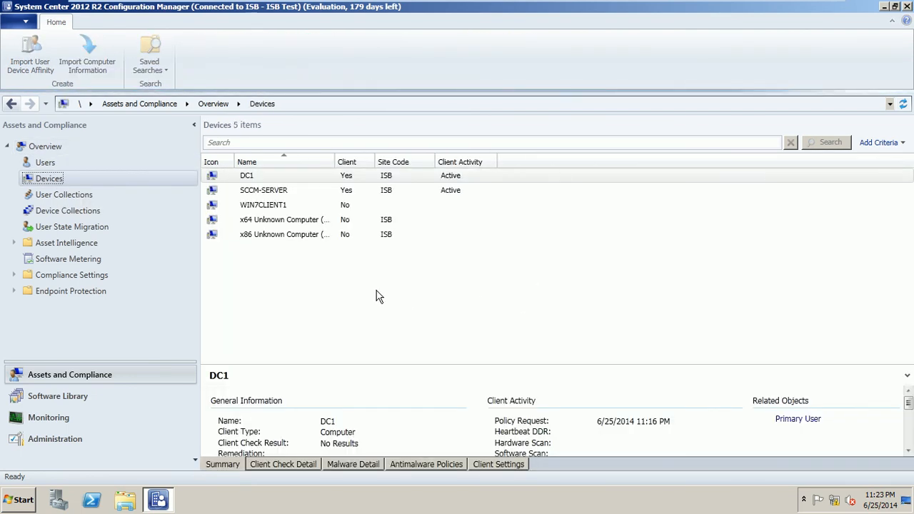
{"action": "left_click", "coordinate": [261, 178]}
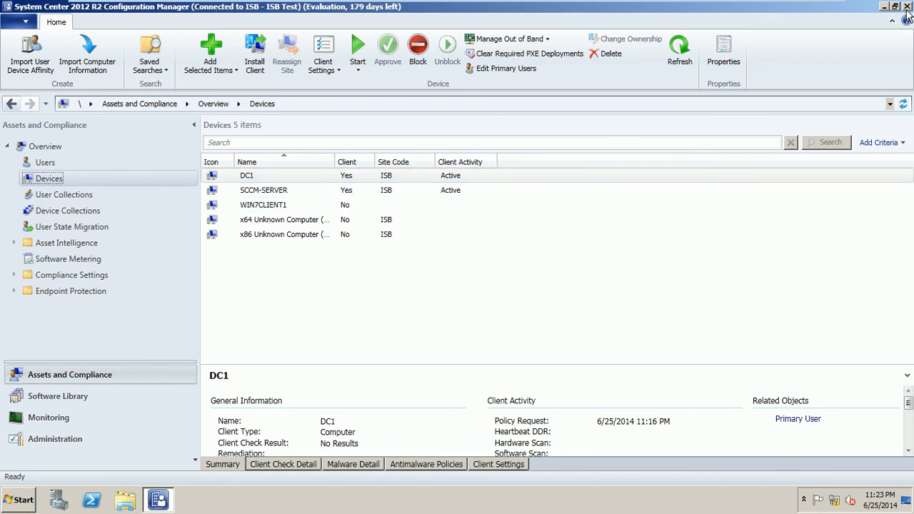
{"action": "left_click", "coordinate": [907, 7]}
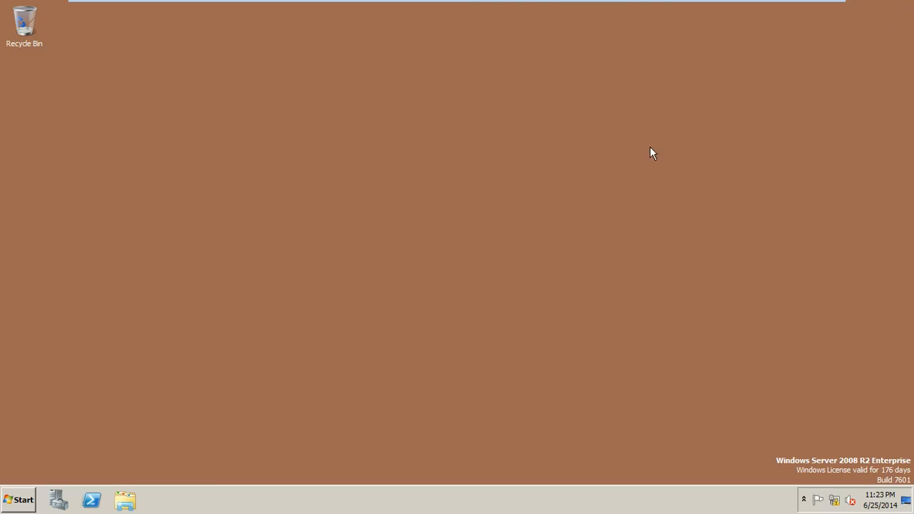
{"action": "right_click", "coordinate": [511, 202]}
Step: Minimize the VMware VM and show slide 1 of the Lec-05 deck in PowerPoint
{"action": "left_click", "coordinate": [530, 224]}
{"action": "mouse_move", "coordinate": [682, 6]}
{"action": "left_click", "coordinate": [791, 9]}
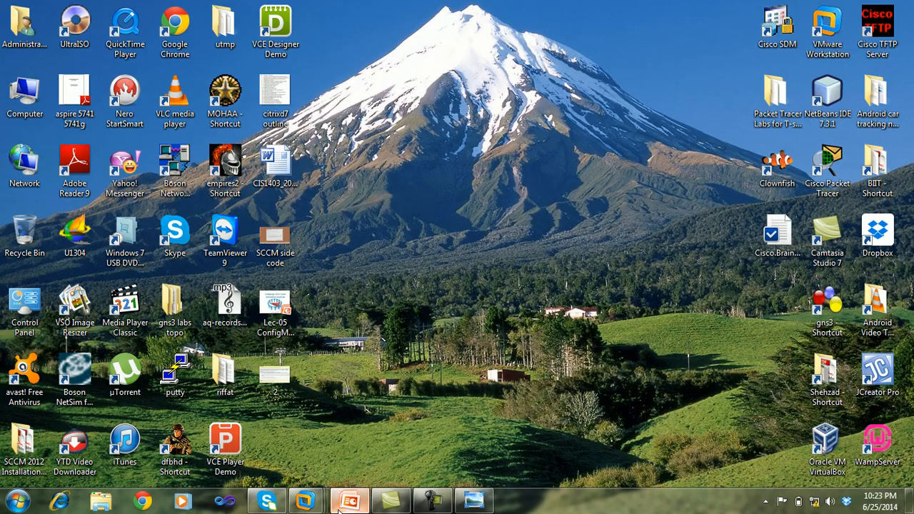
{"action": "left_click", "coordinate": [347, 502]}
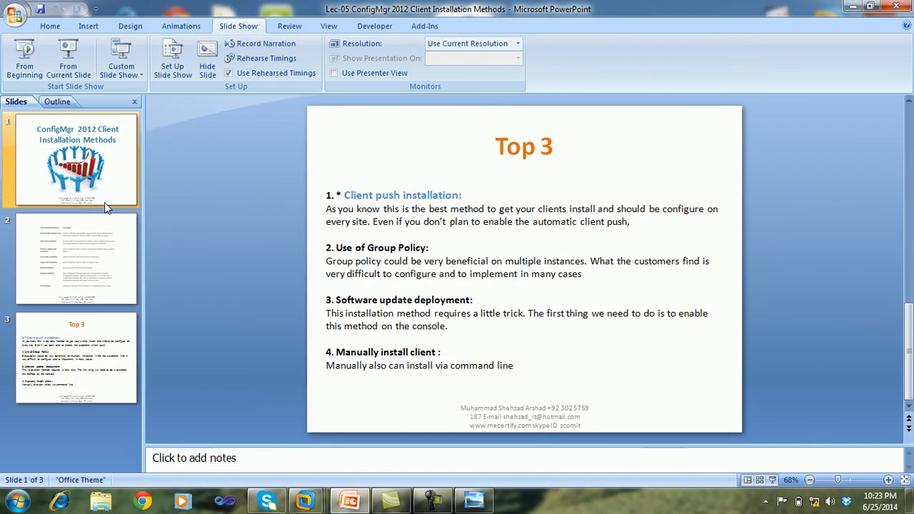
{"action": "left_click", "coordinate": [104, 205]}
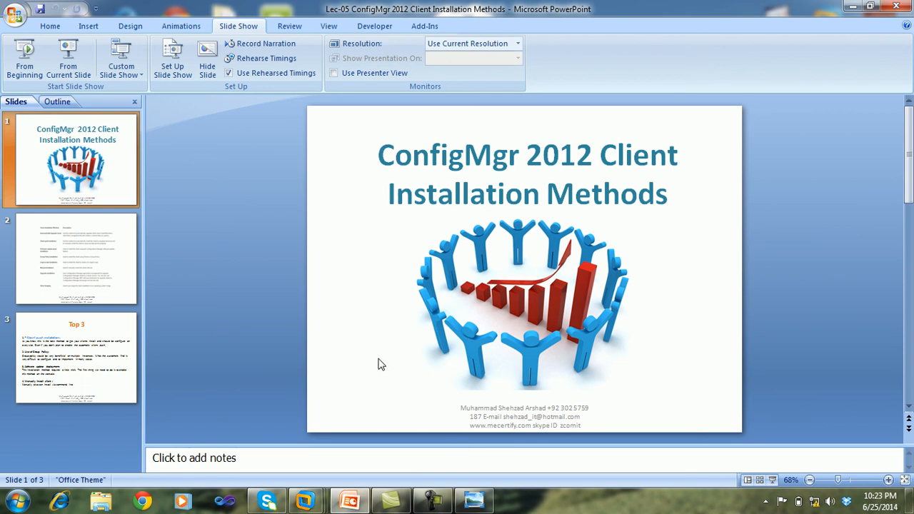
{"action": "left_click", "coordinate": [433, 501]}
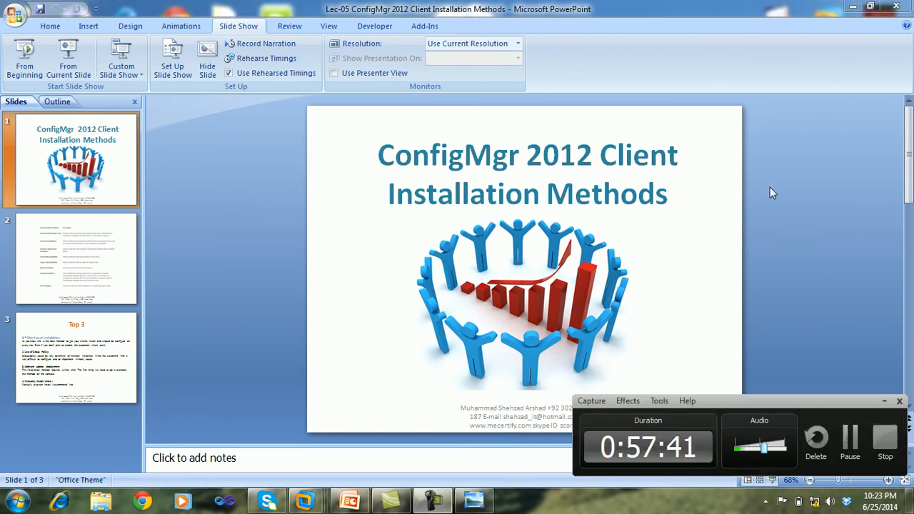